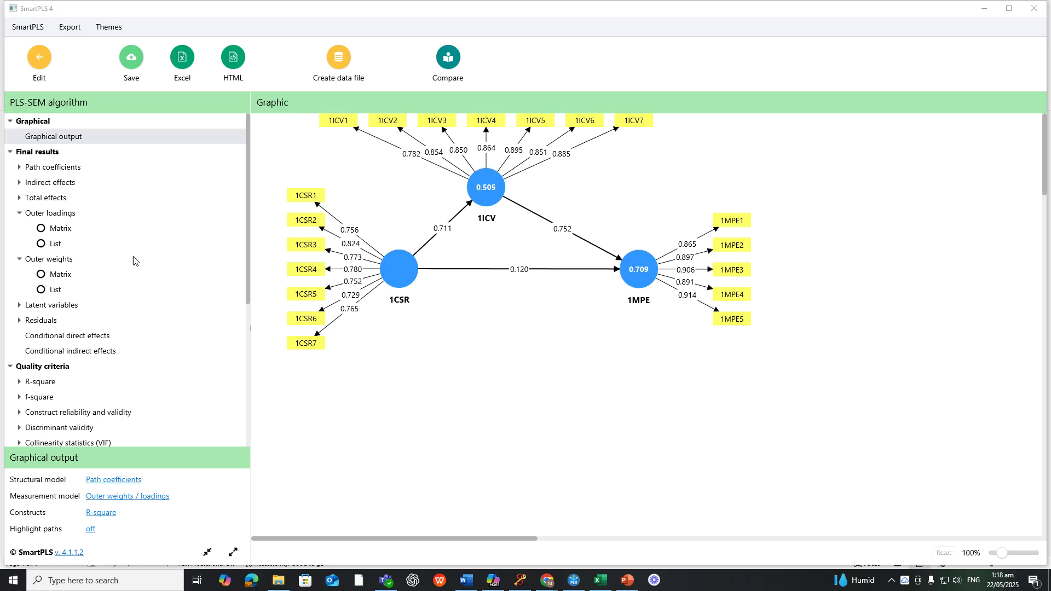
Copy the outer loadings matrix for Excel/Word, switch to Excel and paste it at cell D6
click(61, 229)
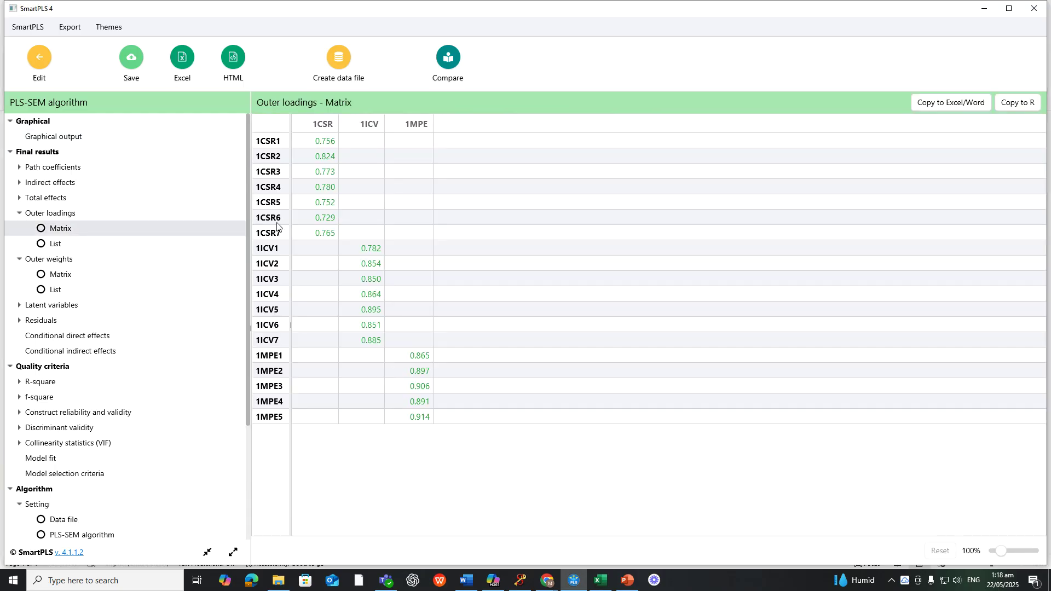
click(978, 107)
click(598, 578)
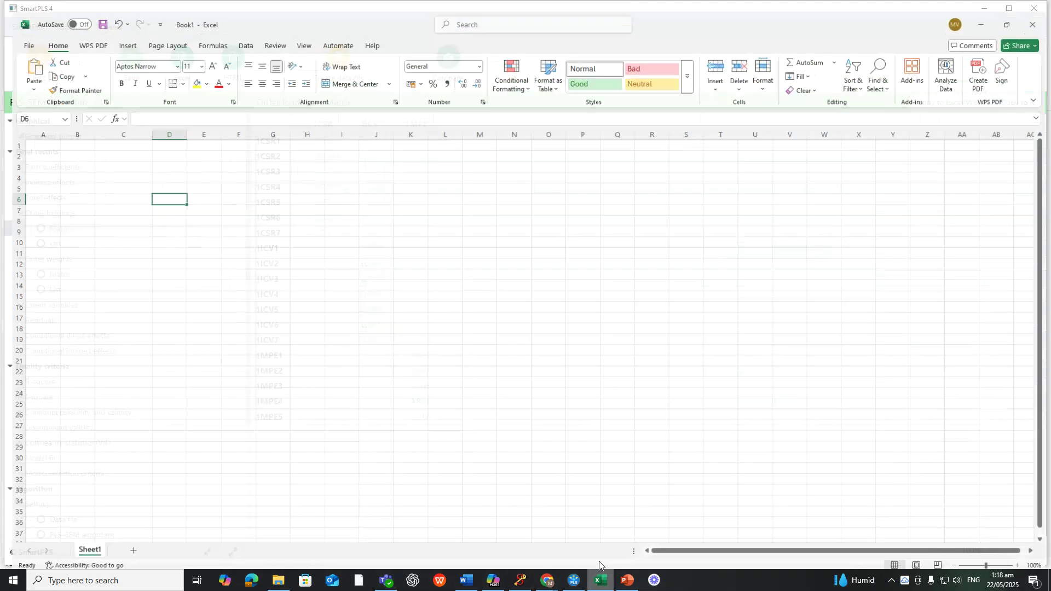
right_click(174, 190)
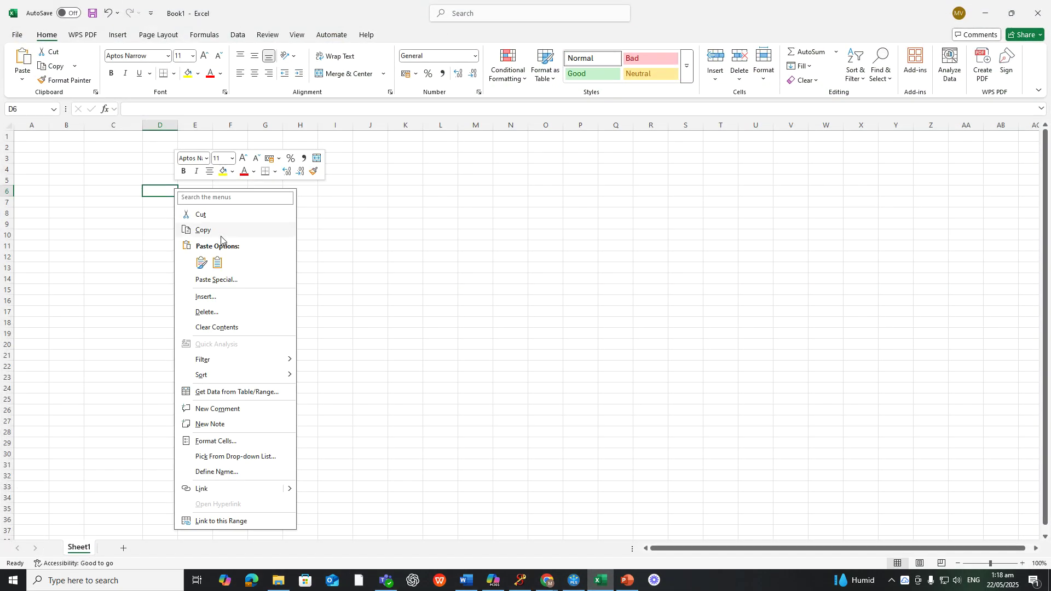
click(160, 190)
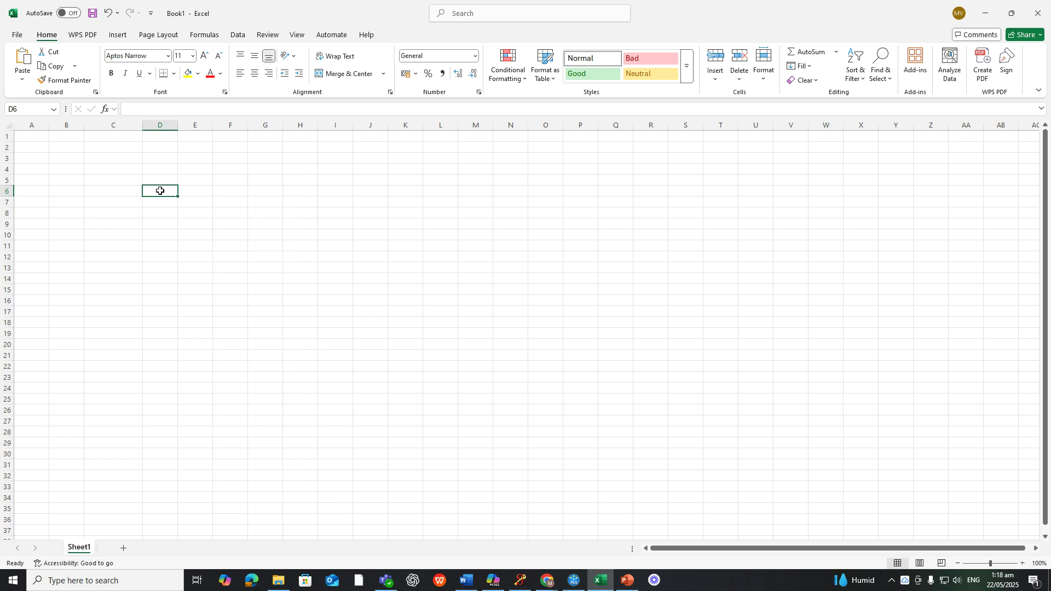
key(ctrl+v)
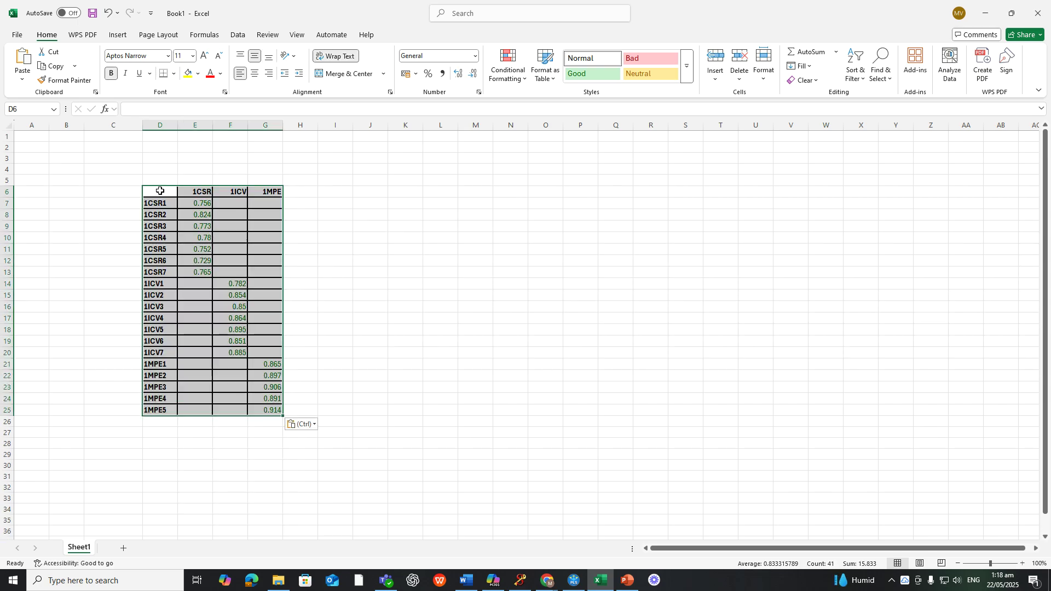
Switch the pasted loadings table to match the destination formatting, dropping the source borders and bold
click(303, 424)
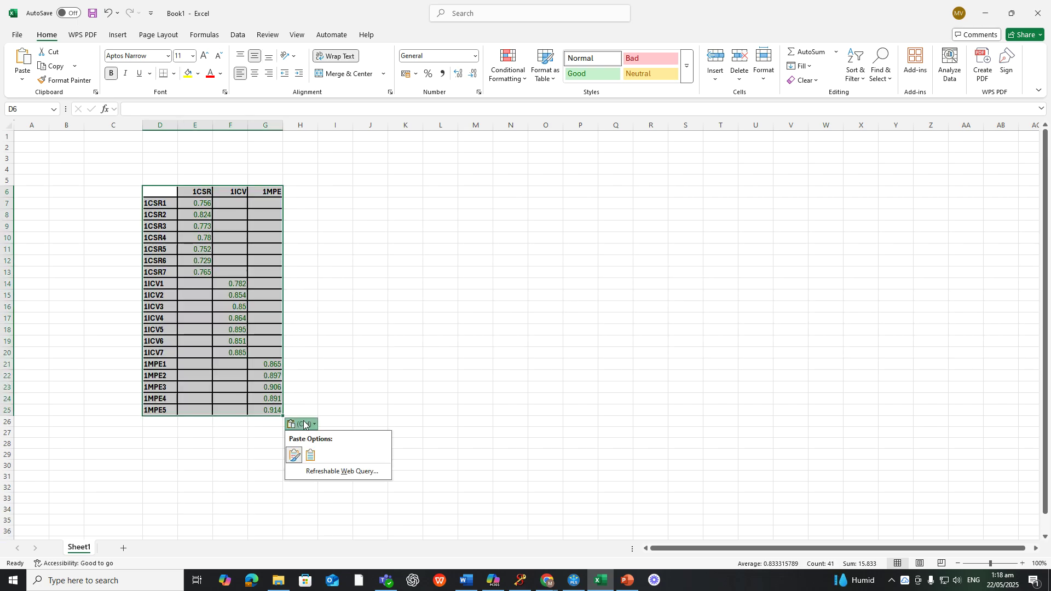
click(312, 456)
click(226, 211)
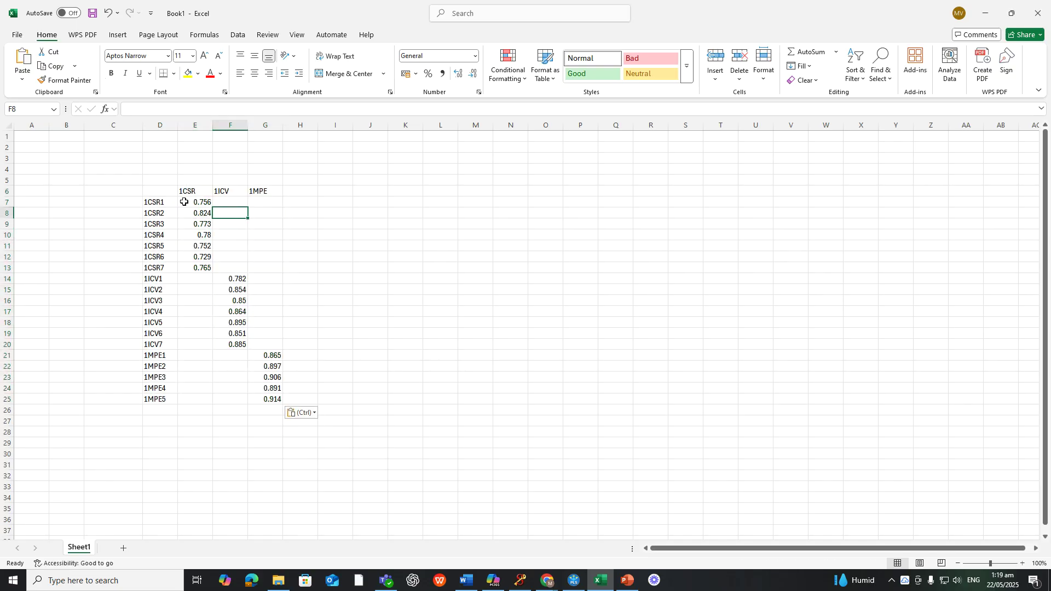
Remove the leading 1 from the row labels in column D, filling down CSR1–CSR7, ICV1–ICV7 and MPE1–MPE5
double_click(148, 203)
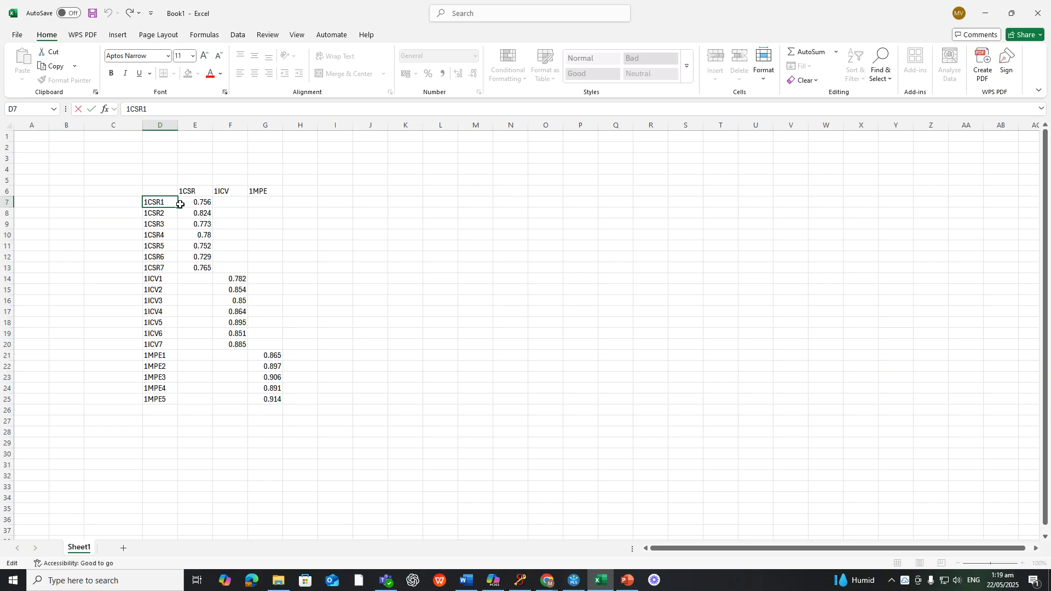
key(BackSpace)
drag(177, 209, 179, 272)
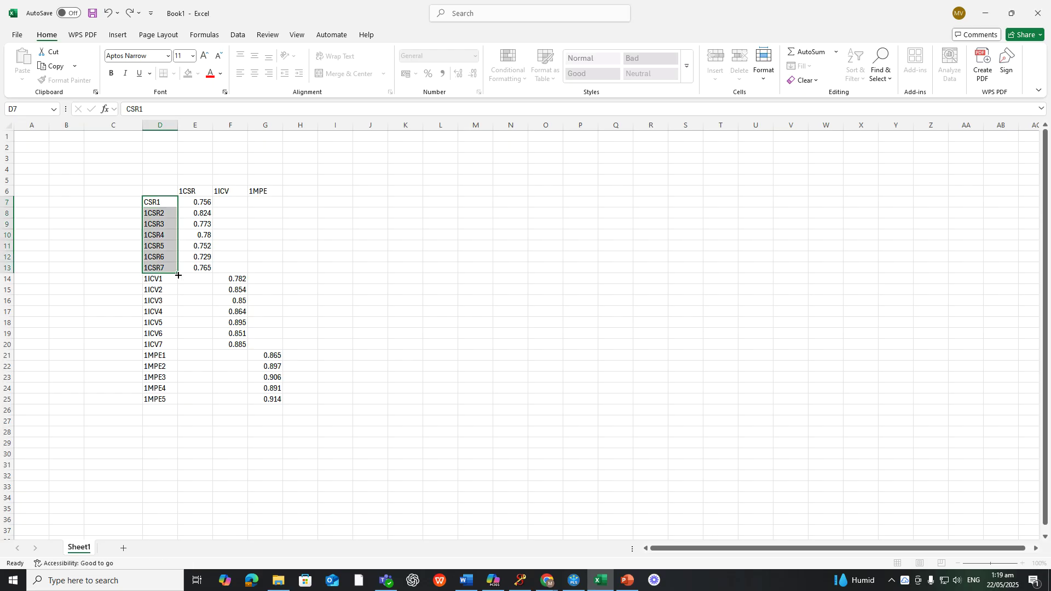
double_click(154, 279)
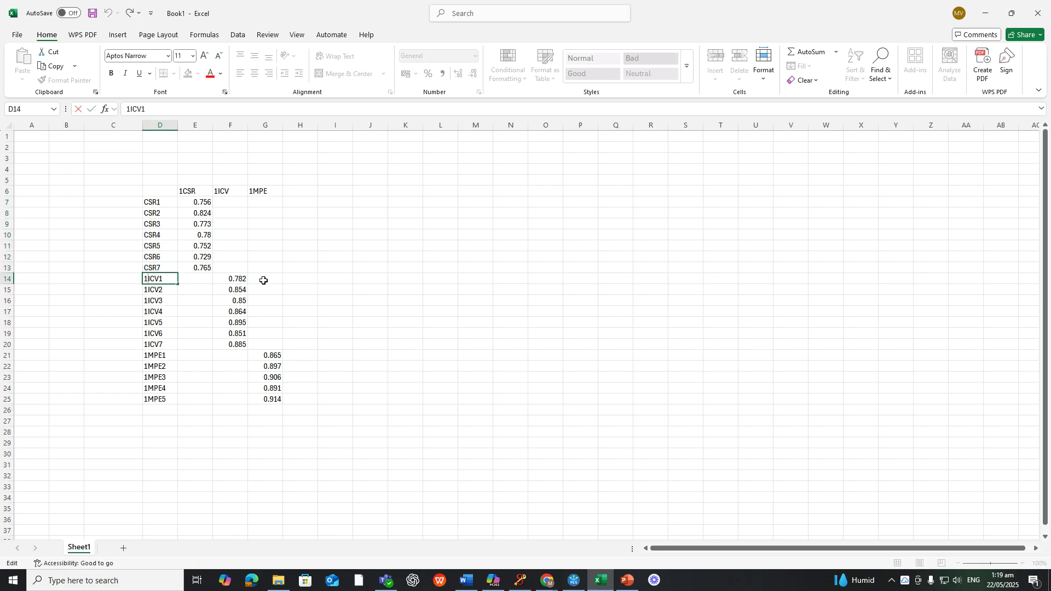
key(BackSpace)
drag(177, 285, 180, 350)
double_click(149, 355)
key(BackSpace)
drag(177, 362, 179, 410)
click(199, 308)
Rename the column headers in E6:G6 as CSR, ICV and MPE
click(185, 192)
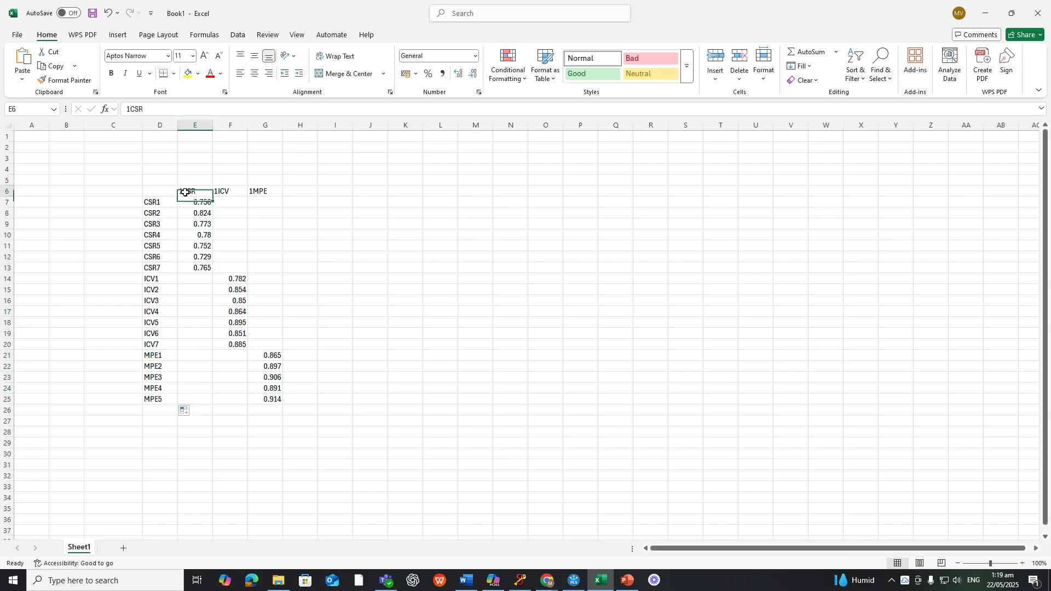
double_click(185, 192)
key(BackSpace)
click(217, 193)
double_click(217, 192)
key(BackSpace)
click(259, 193)
double_click(258, 191)
key(BackSpace)
Copy the range D6:G25, switch to the Word report template and paste it under the Factor Loadings title
mouse_move(178, 192)
mouse_down()
mouse_move(169, 190)
mouse_move(233, 230)
mouse_move(285, 396)
mouse_up()
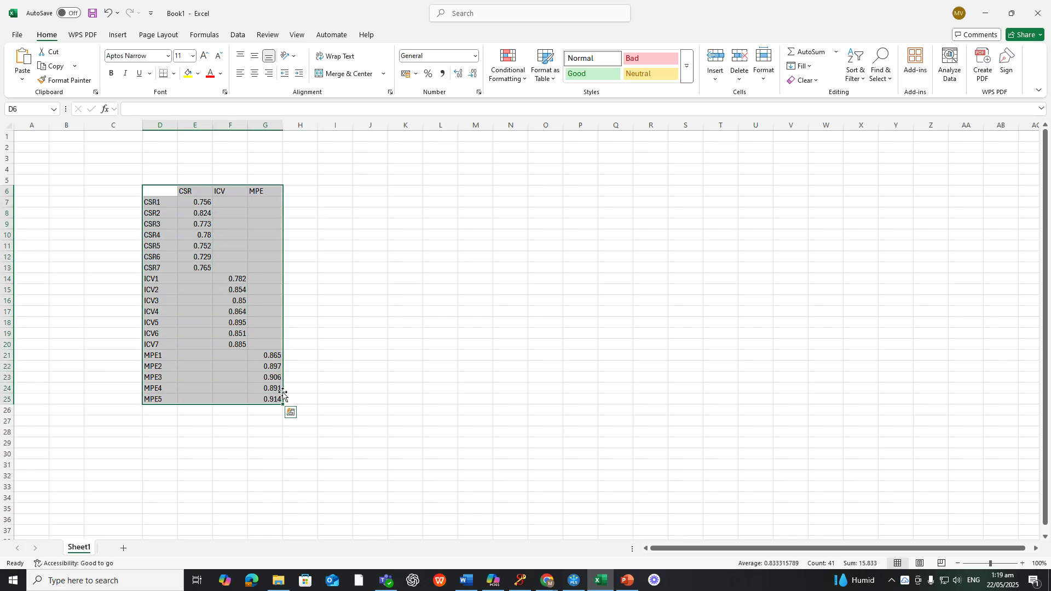
key(ctrl+c)
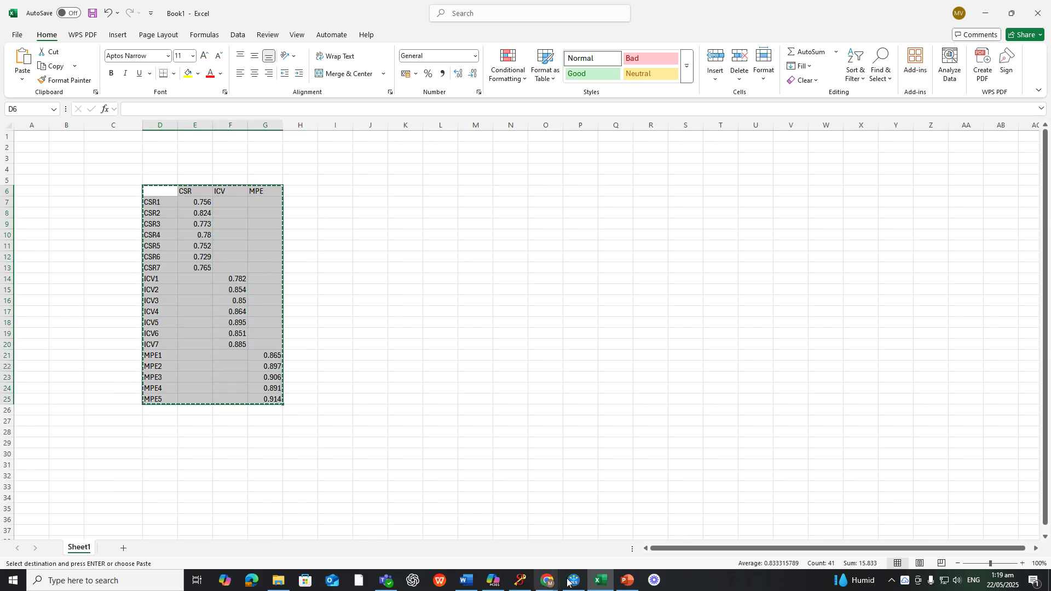
click(582, 580)
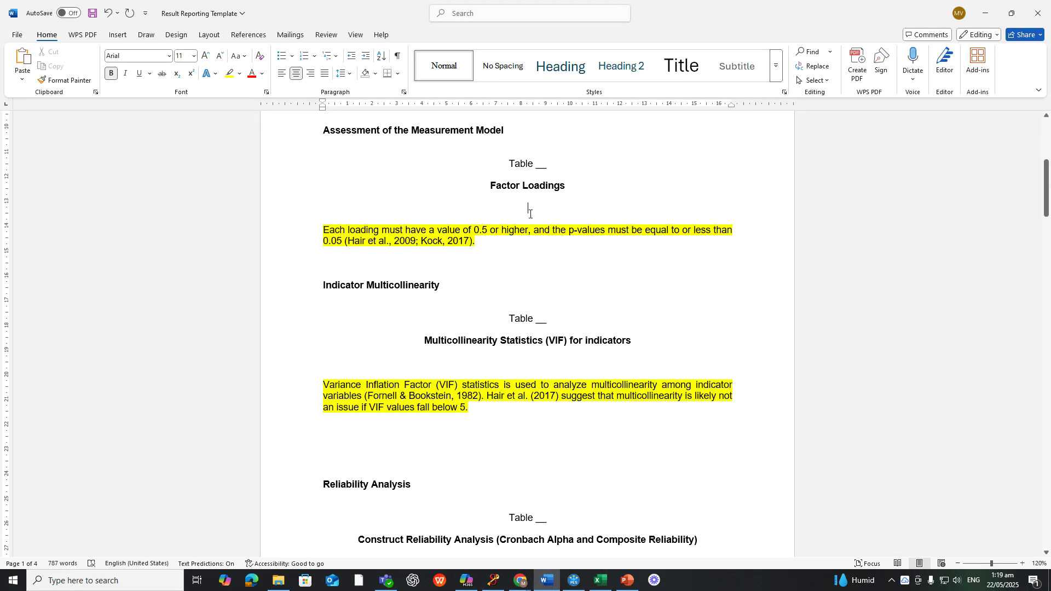
click(530, 214)
click(528, 207)
key(ctrl+v)
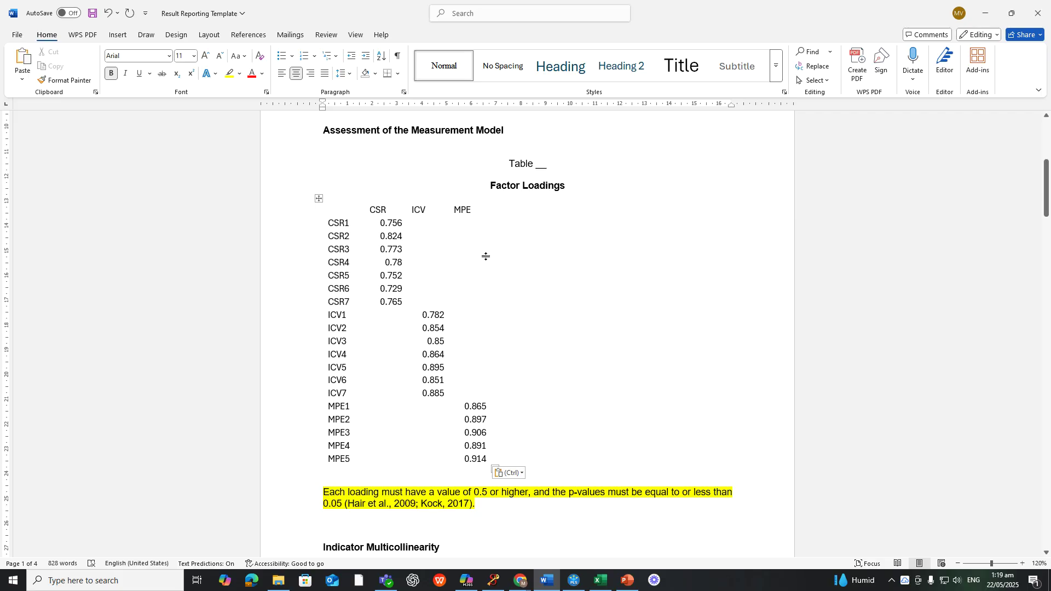
Add a bottom border and a top border to the header row of the Factor Loadings table
click(470, 212)
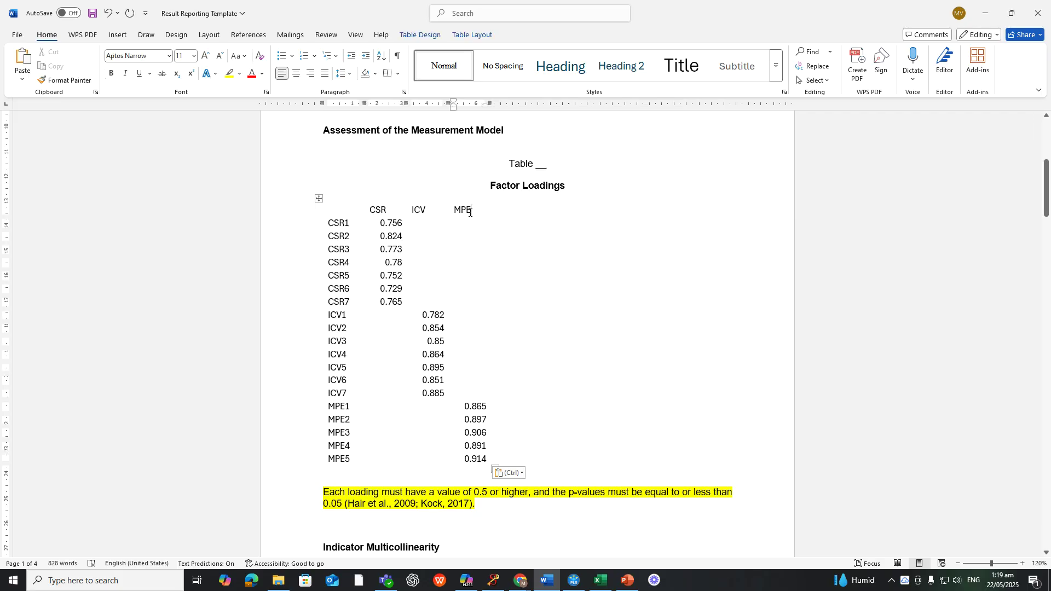
mouse_move(470, 212)
mouse_down()
mouse_move(333, 212)
mouse_move(480, 215)
mouse_up()
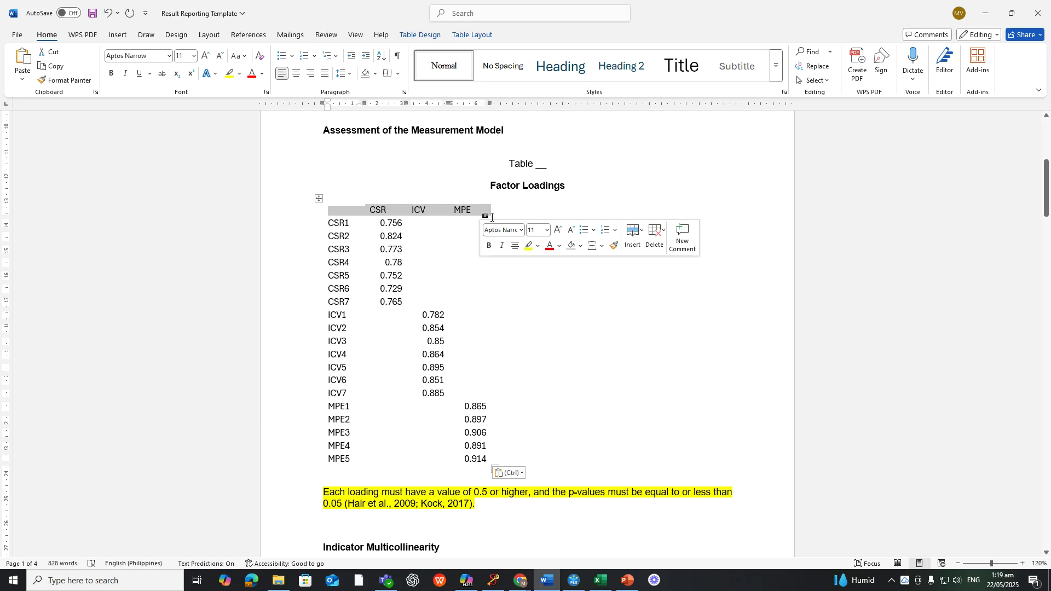
click(601, 249)
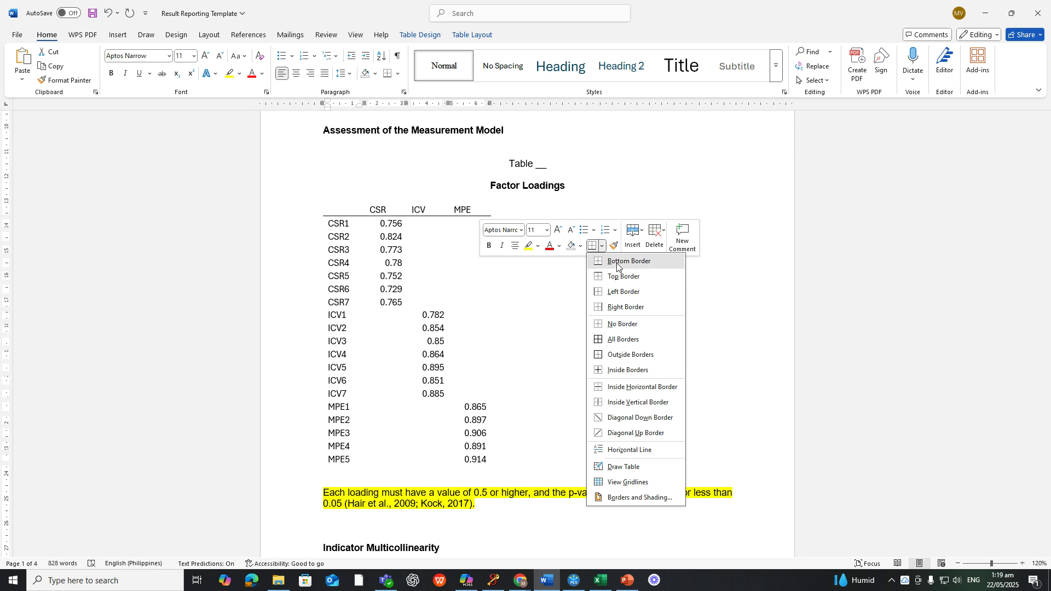
click(617, 263)
click(601, 245)
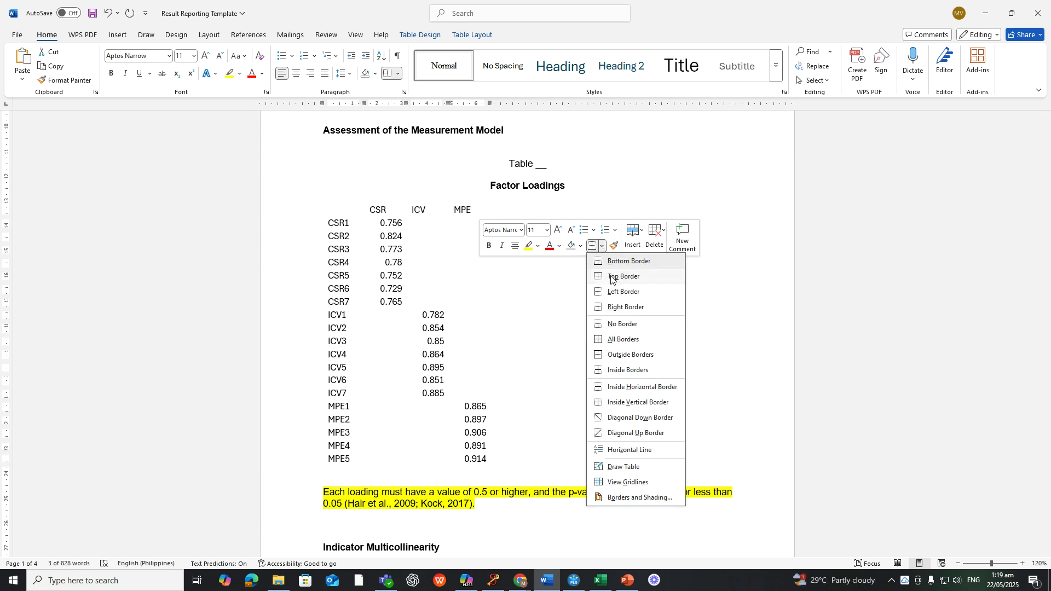
click(611, 278)
Add a bottom border to the MPE5 row, the last row of the Factor Loadings table
click(469, 474)
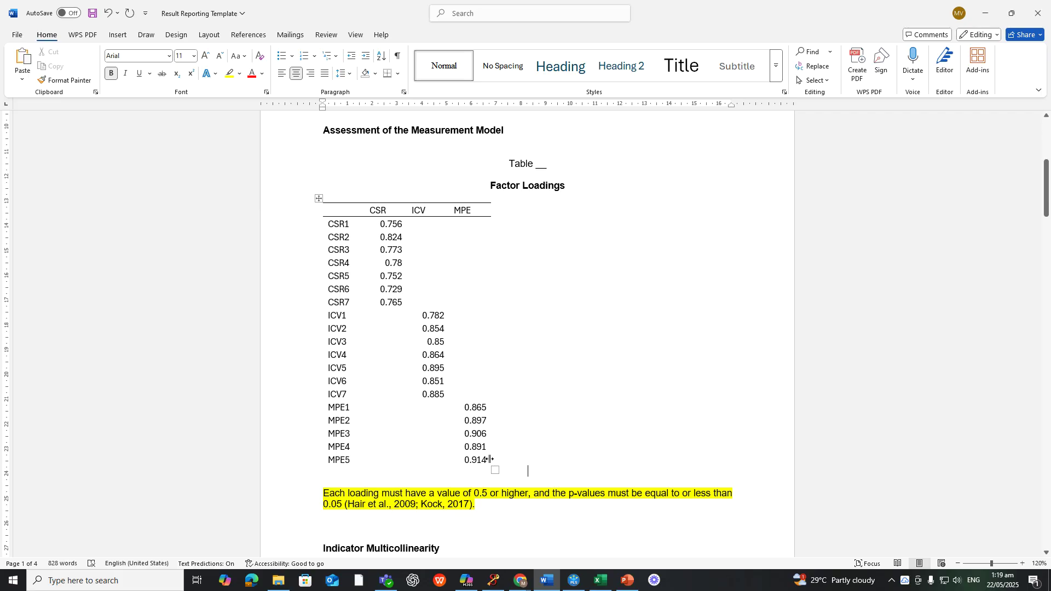
drag(486, 459, 342, 460)
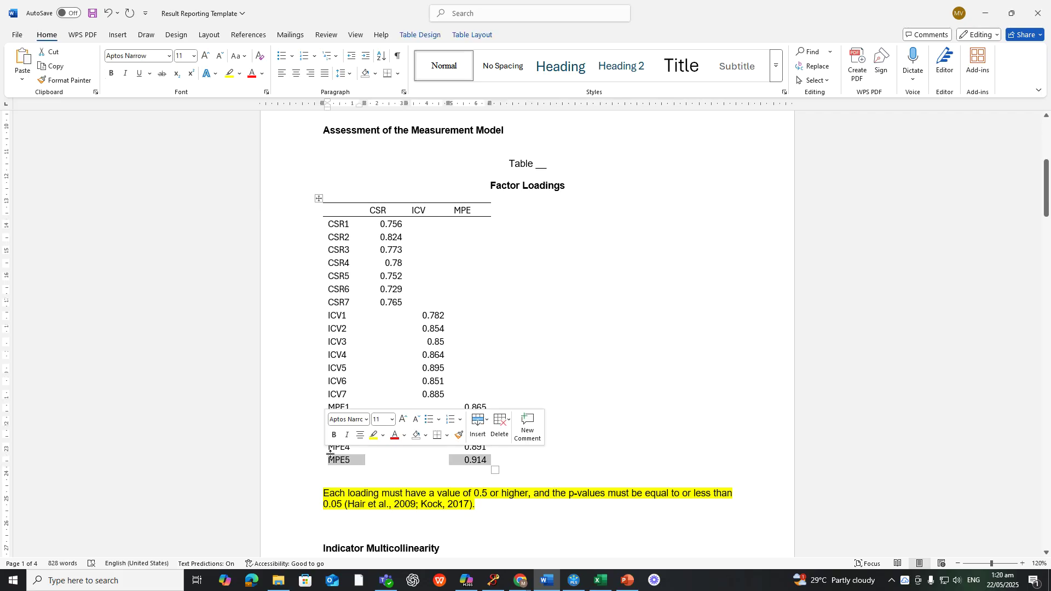
click(447, 435)
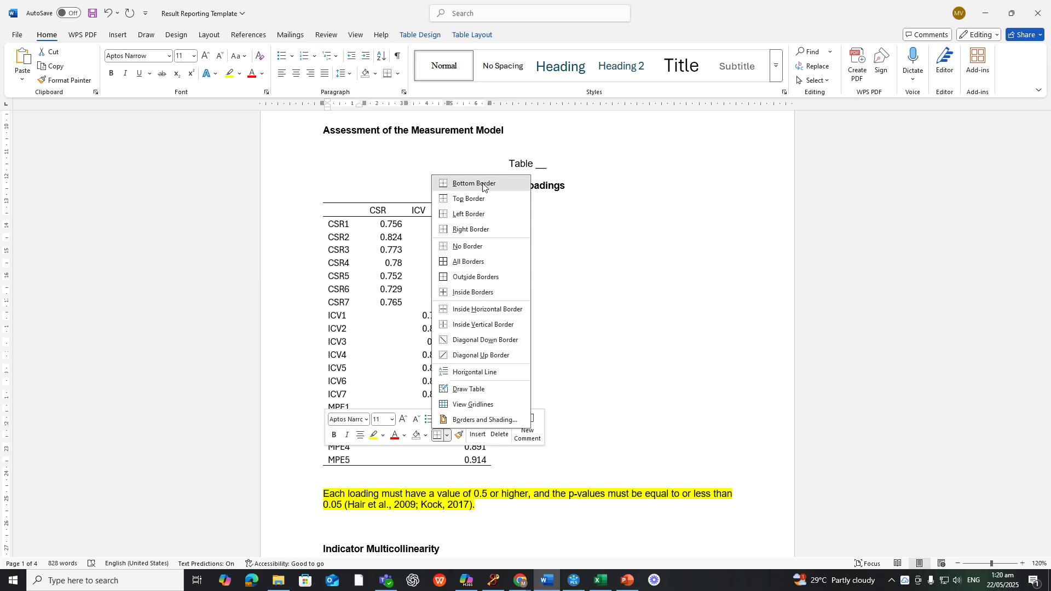
click(463, 183)
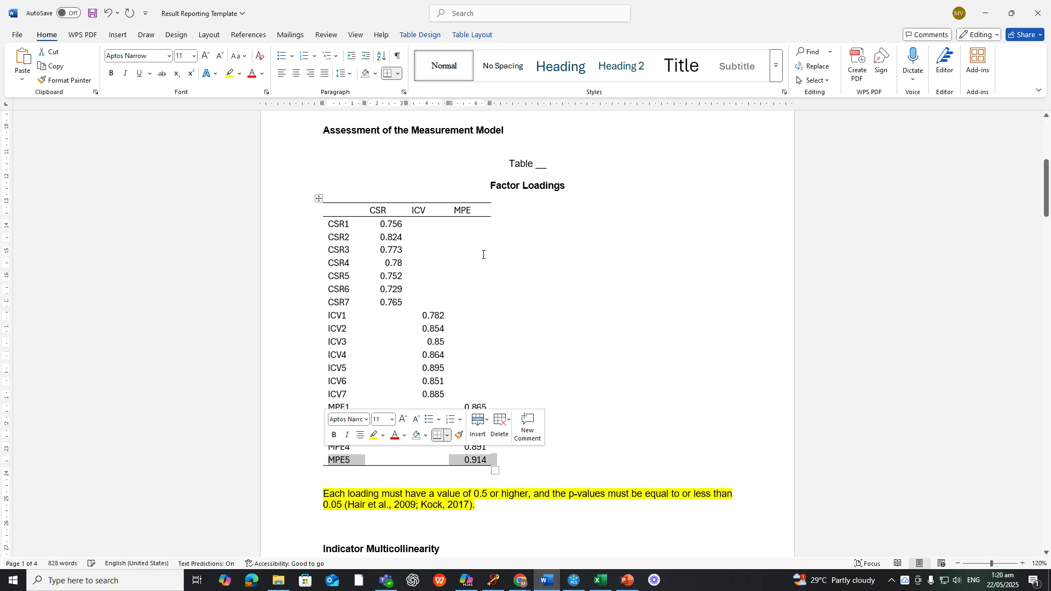
AutoFit the Factor Loadings table to the window width
click(359, 212)
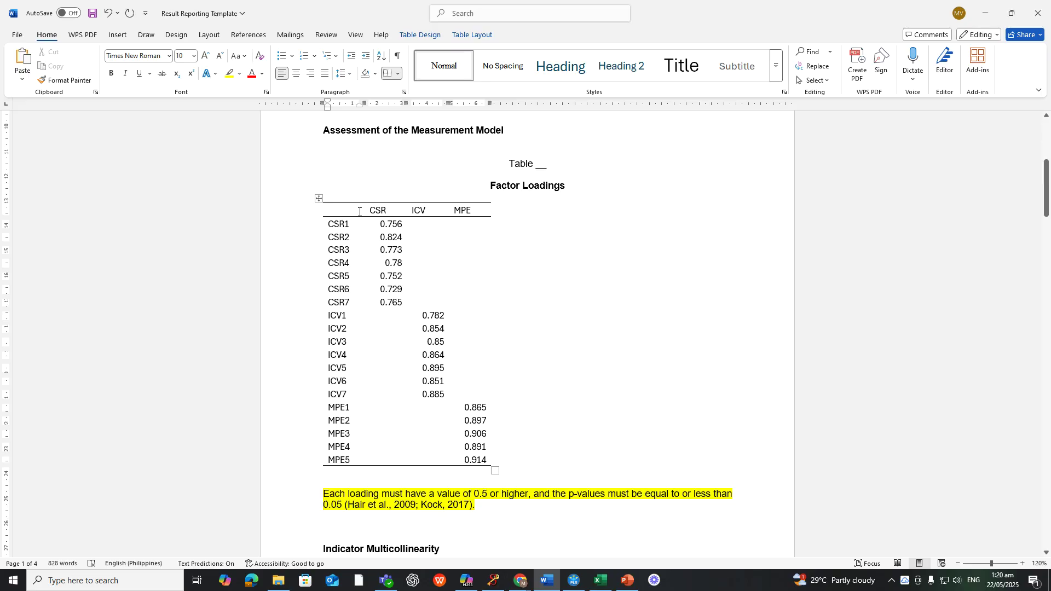
click(473, 39)
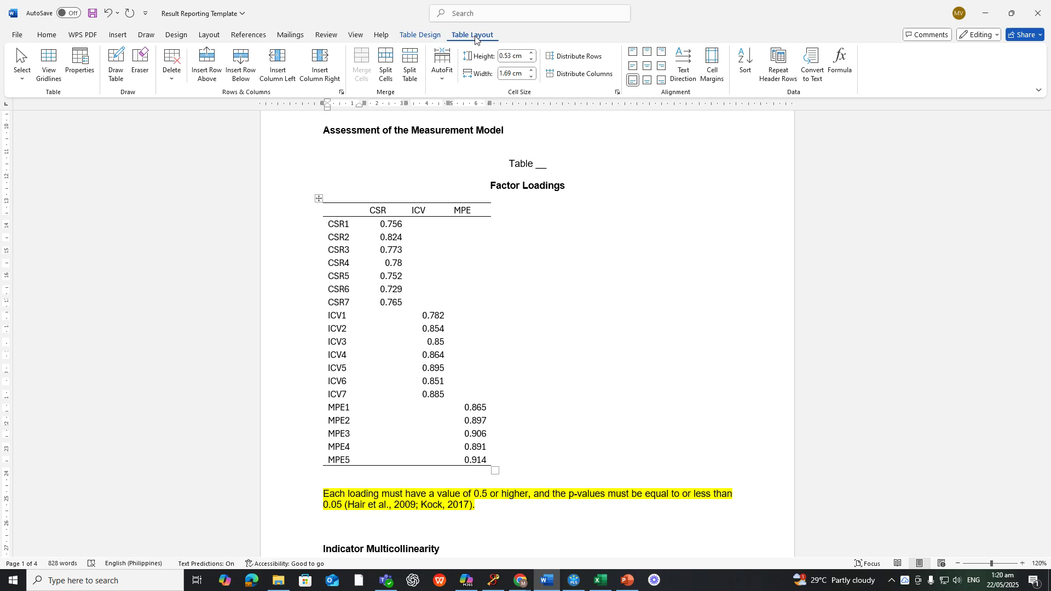
click(442, 78)
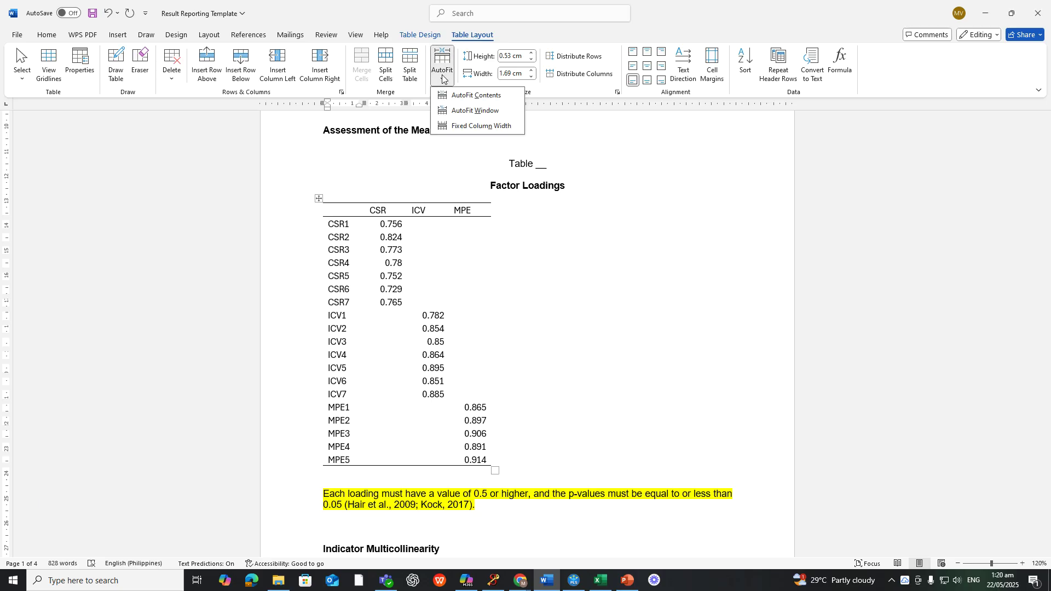
click(467, 113)
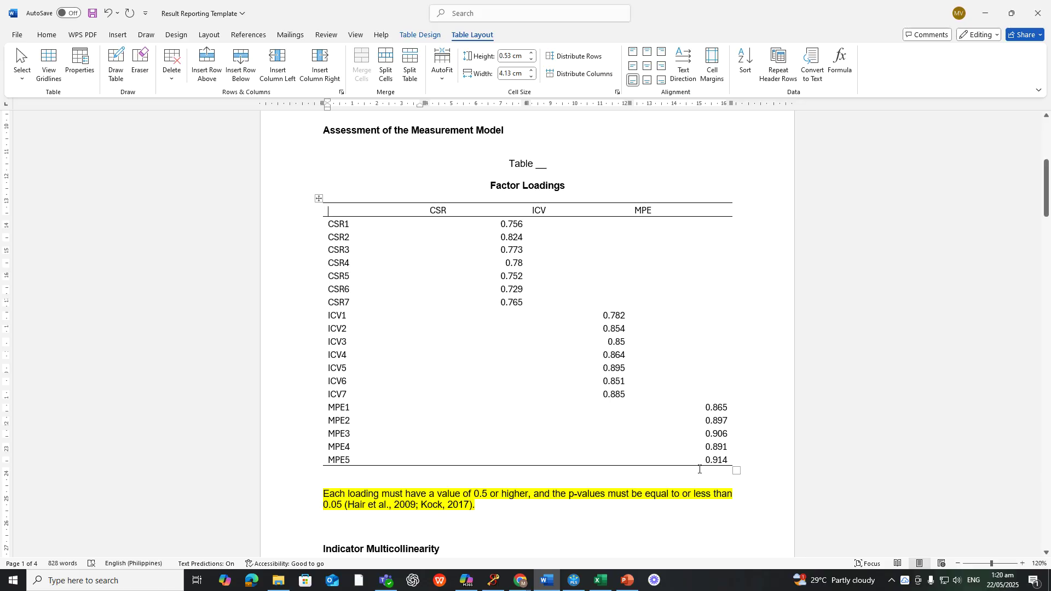
Start a note at the left margin directly below the Factor Loadings table with the text "CSR ="
click(683, 476)
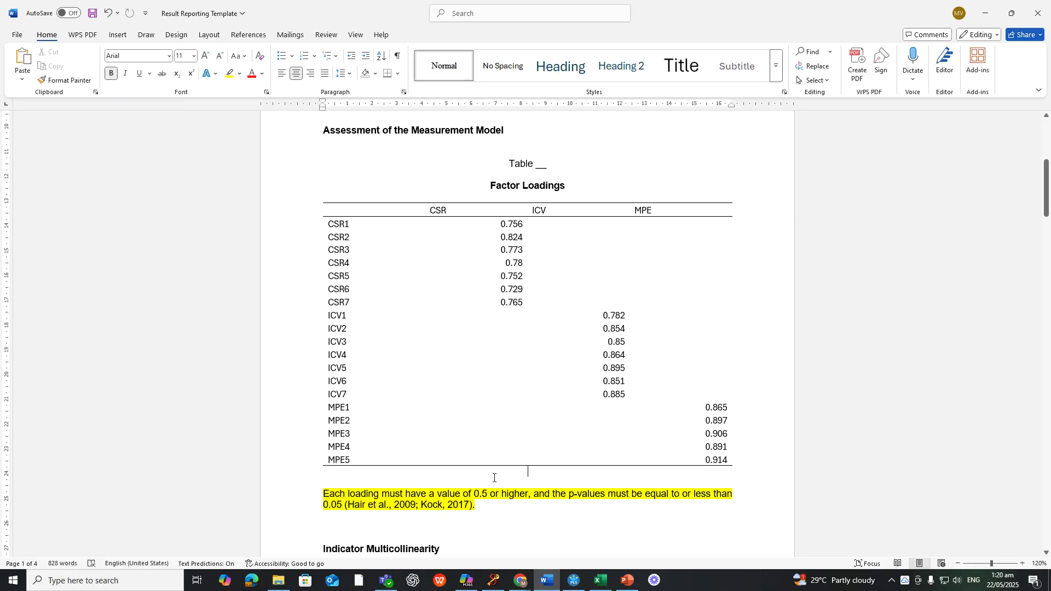
key(ctrl+z)
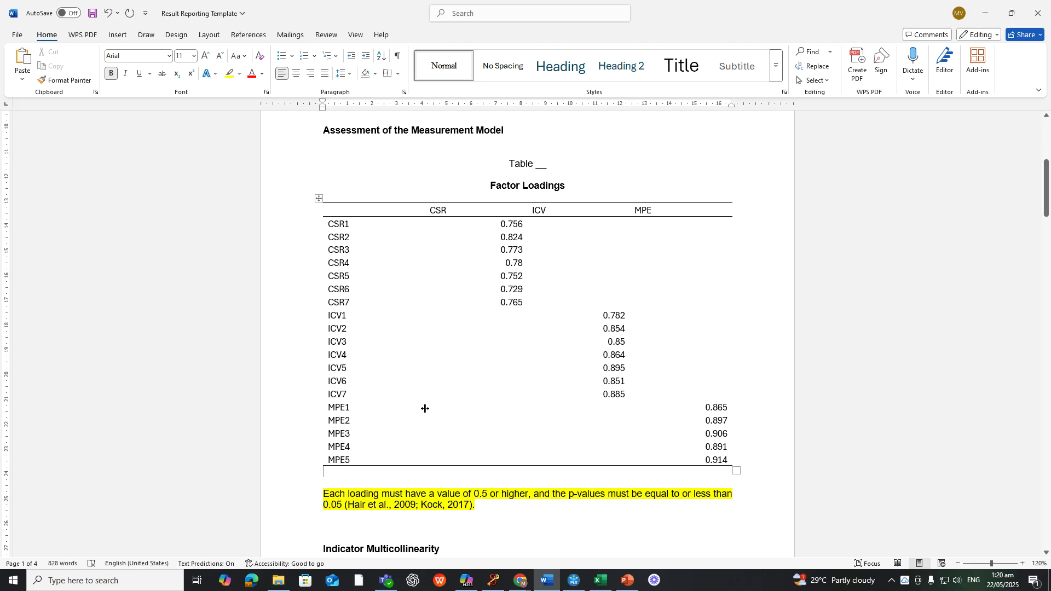
text(CSr)
key(BackSpace)
key(BackSpace)
text(CSR)
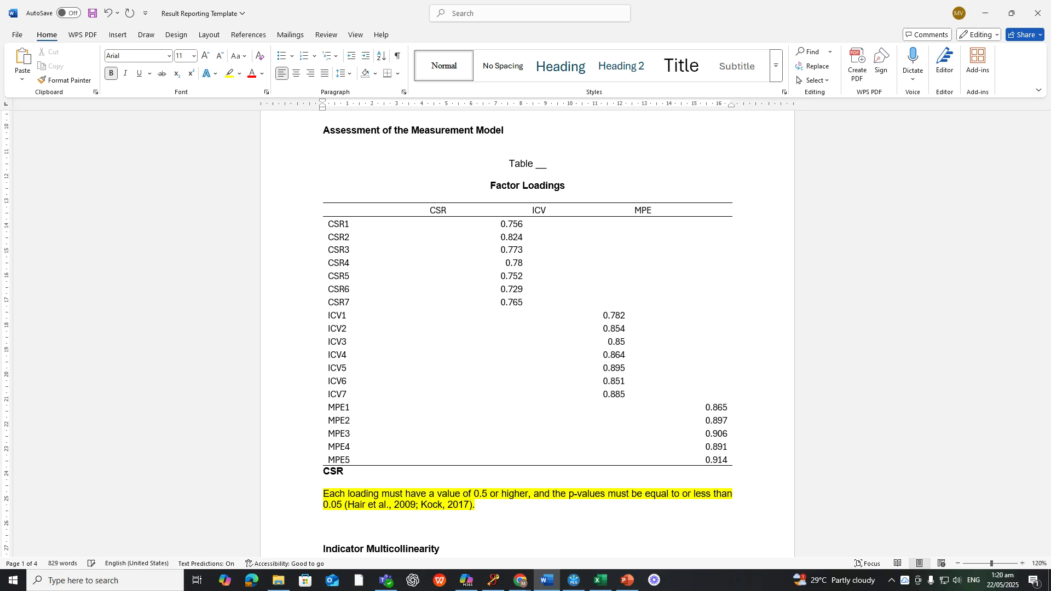
key(BackSpace)
text(=)
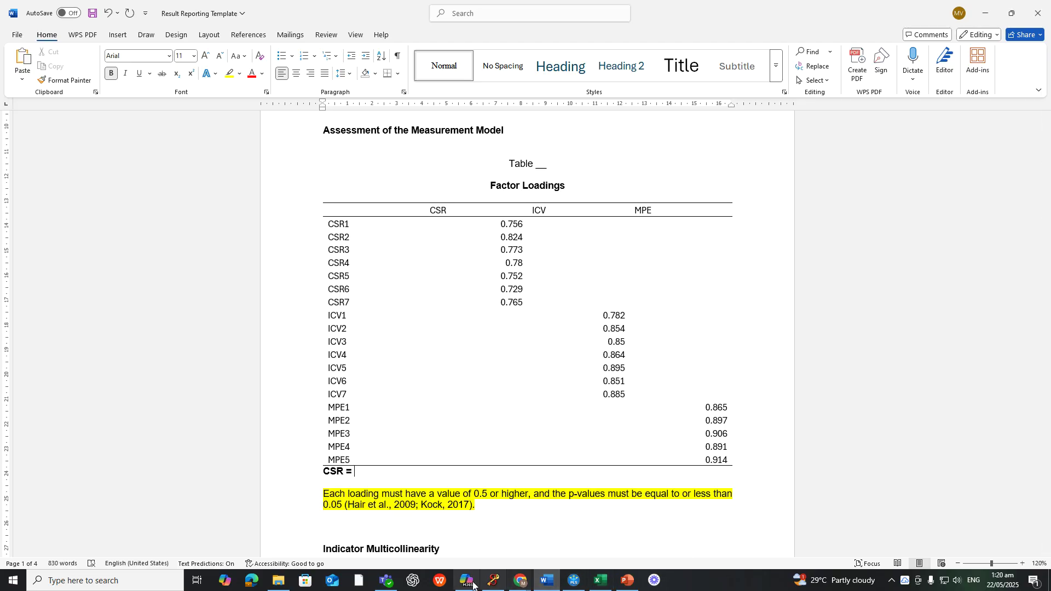
Copy "Corporate social responsibility" from hypothesis H1 in the PowerPoint slide and paste it after "CSR =" in the Word table note
click(628, 581)
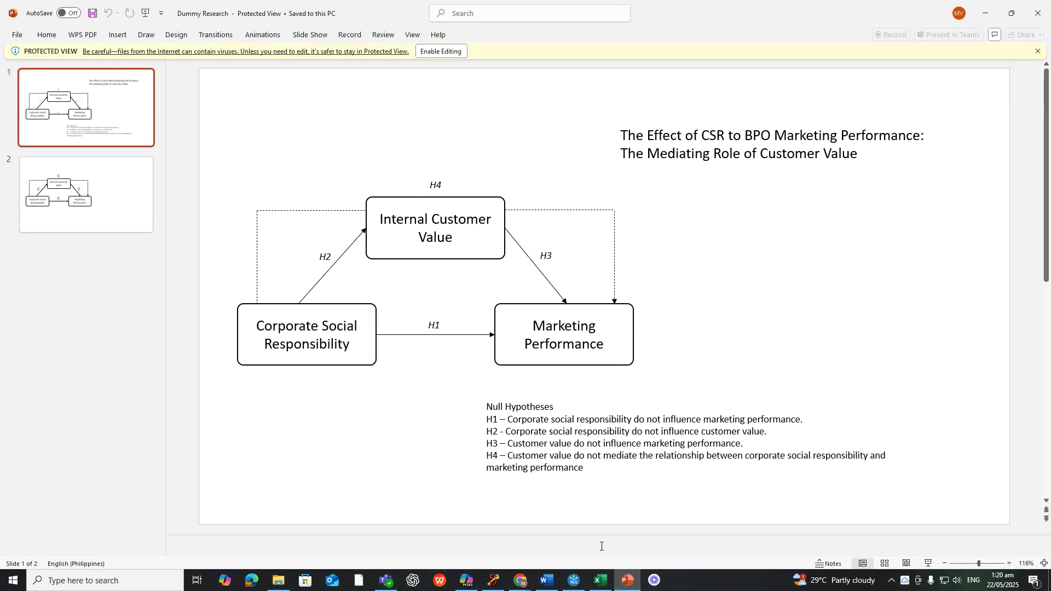
click(567, 422)
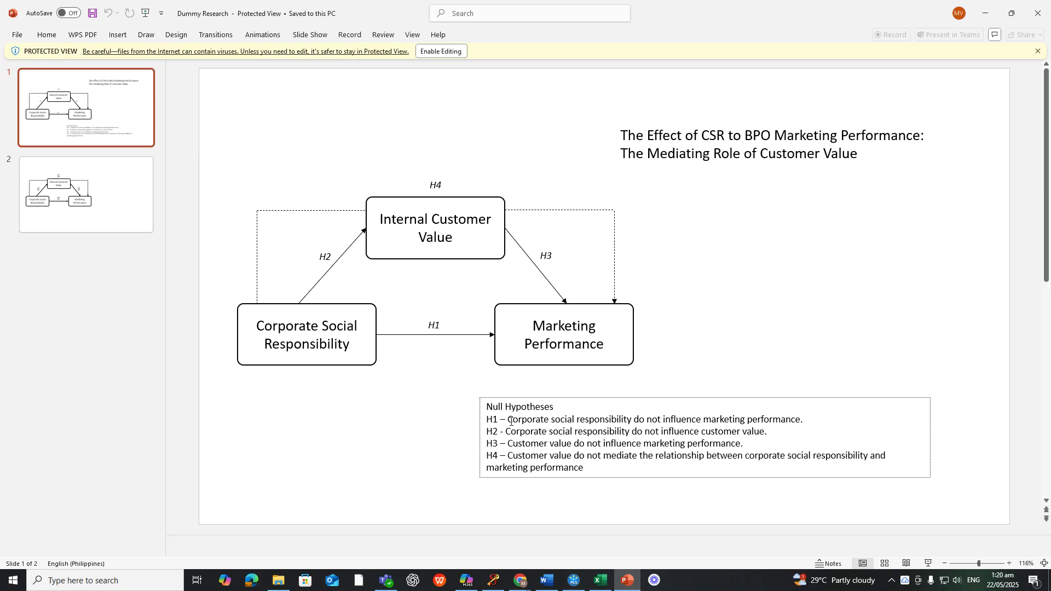
drag(517, 419, 609, 425)
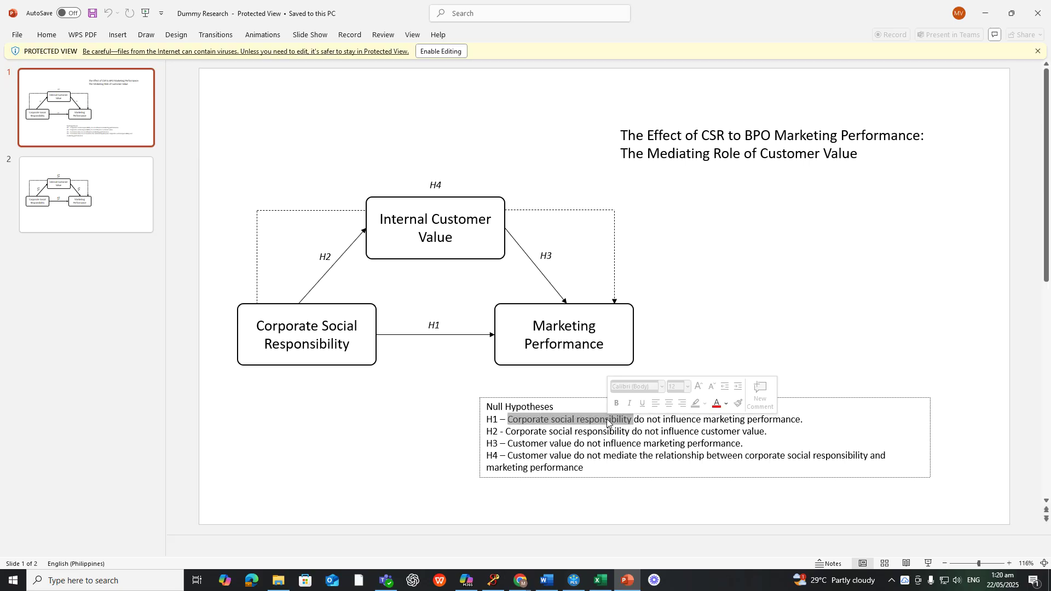
click(635, 589)
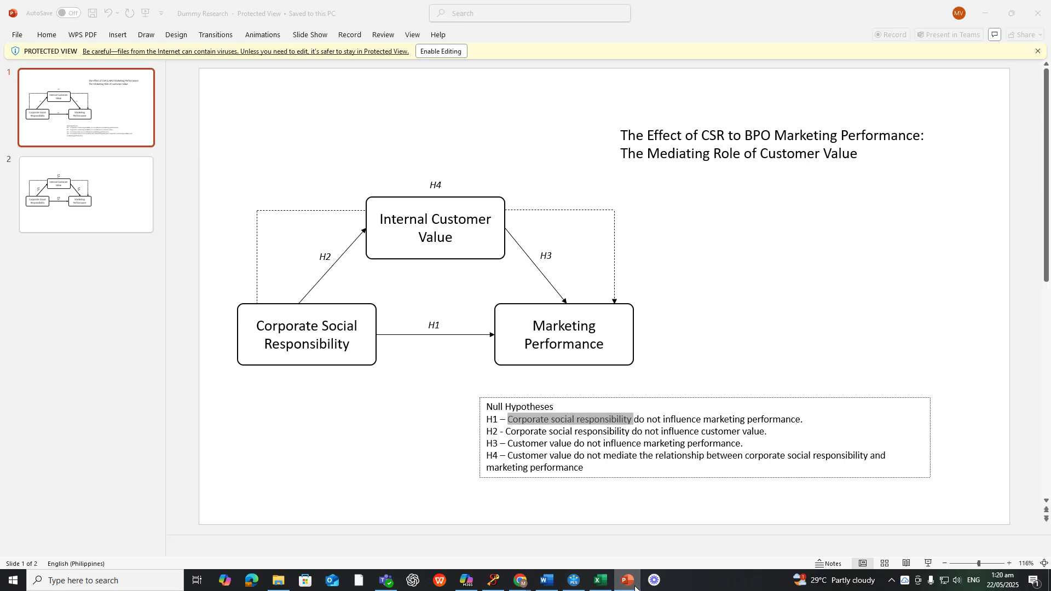
click(361, 469)
key(ctrl+v)
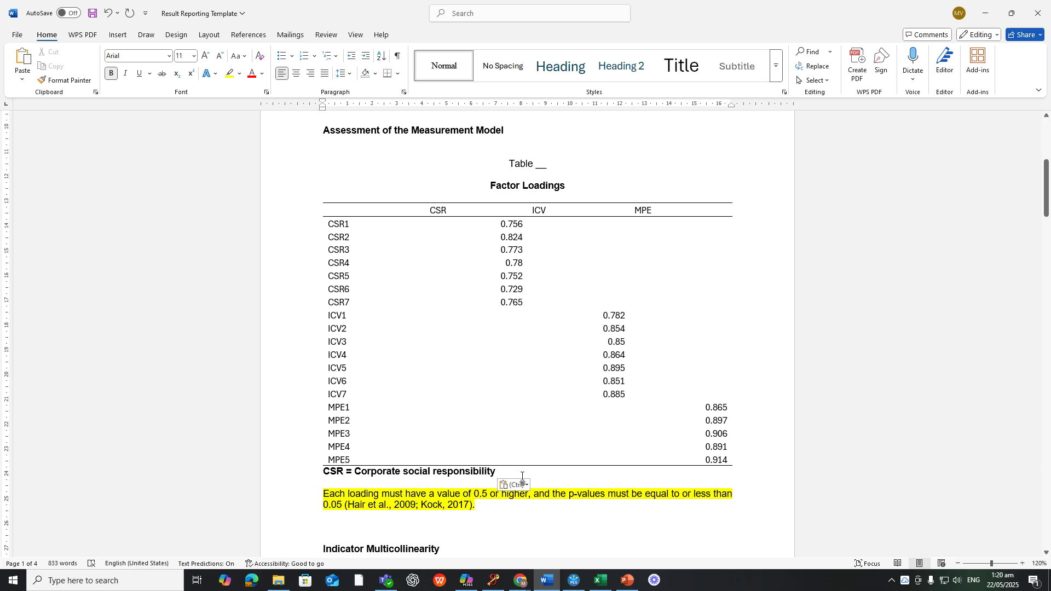
Extend the note with "; ICV = Internal Customer Value;", copying the construct name from the PowerPoint model diagram
text(; ICV)
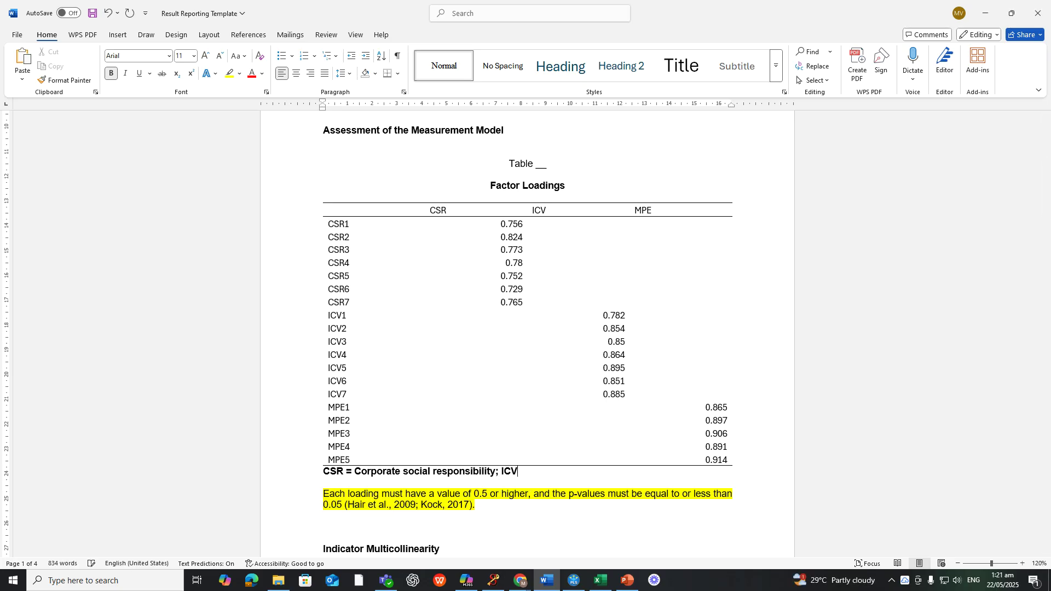
text( =)
key(alt+Tab)
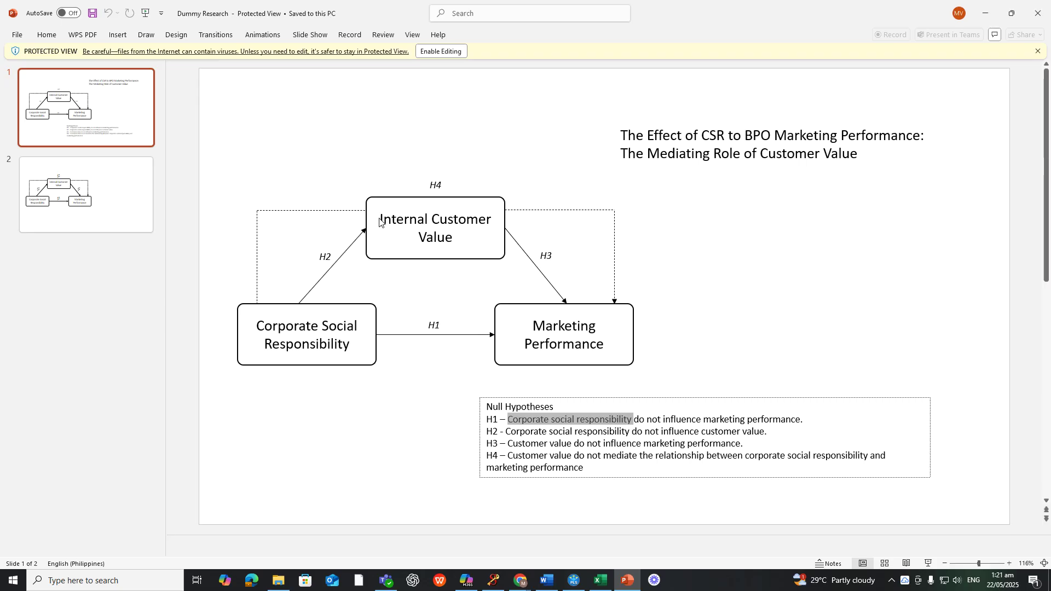
drag(382, 219, 455, 232)
key(ctrl+c)
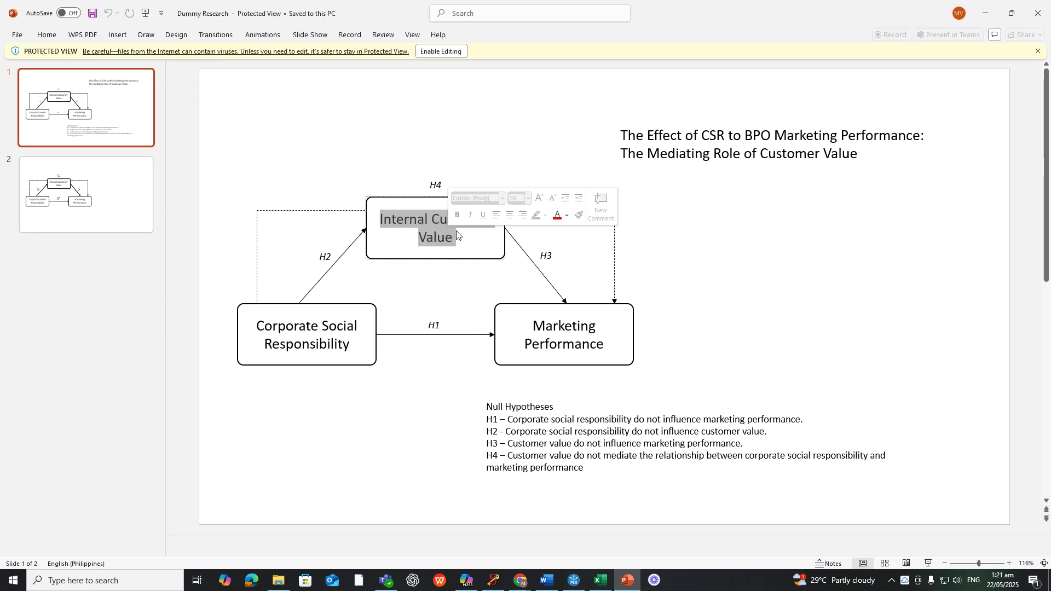
key(alt+Tab)
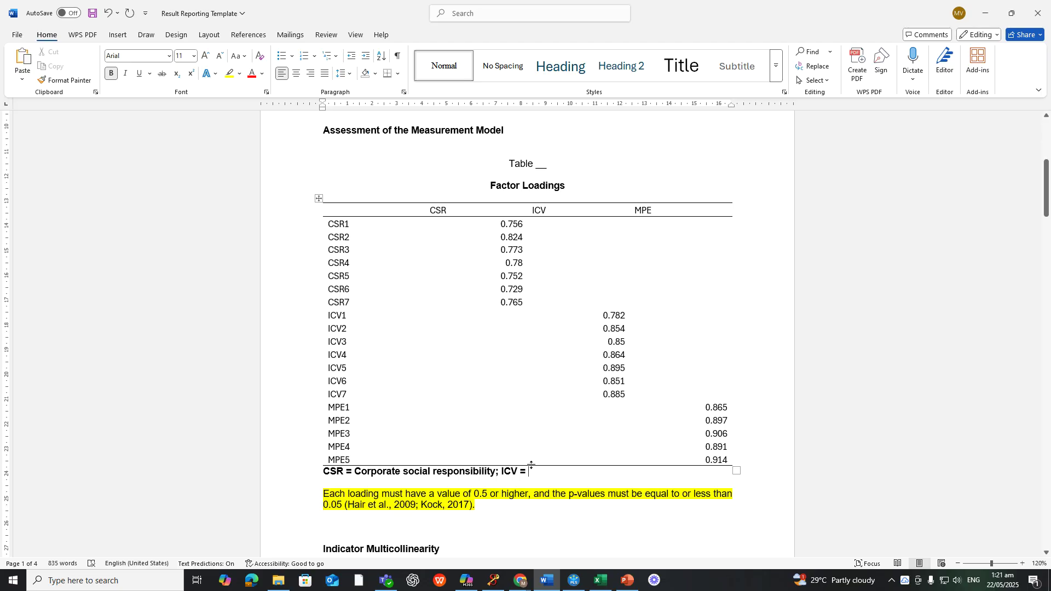
key(ctrl+v)
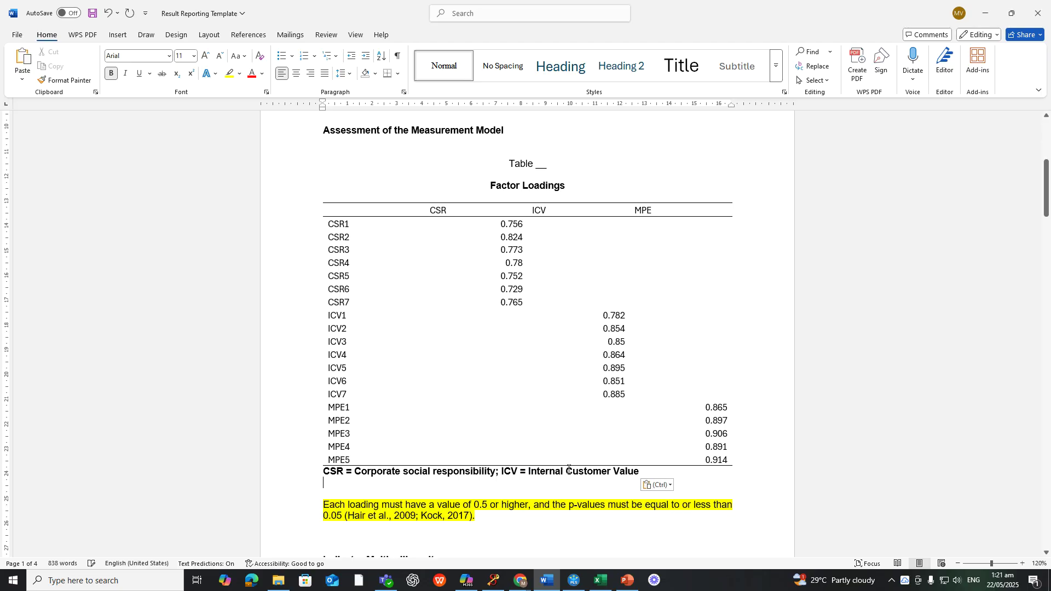
text(;)
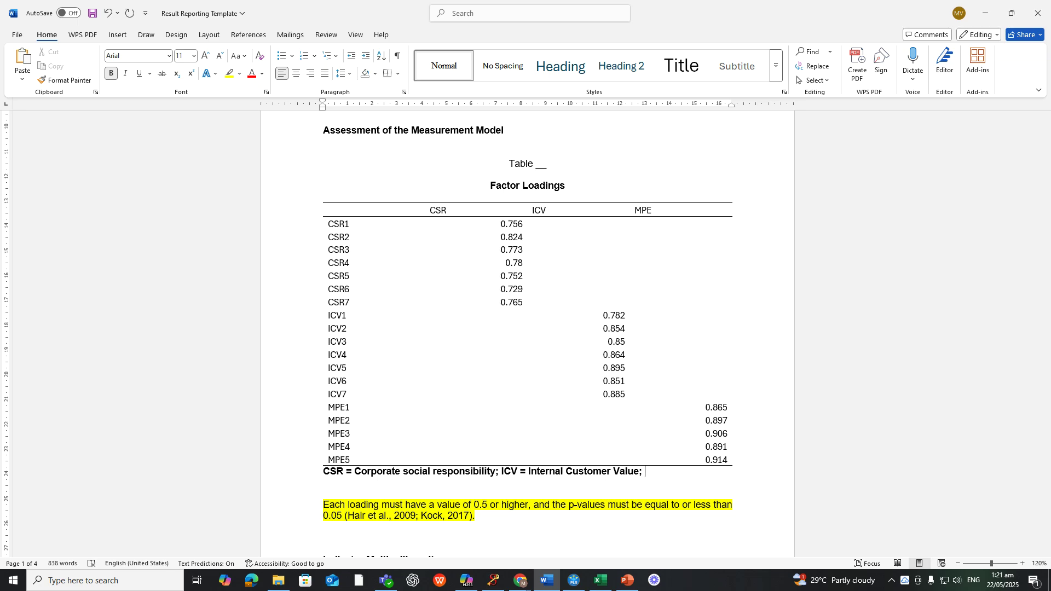
Rename the Factor Loadings row labels MPE1 to MPE5 as MP1 to MP5, and the MPE column header as MP
click(345, 411)
key(BackSpace)
click(345, 420)
key(BackSpace)
click(345, 432)
key(BackSpace)
click(346, 445)
key(BackSpace)
click(346, 459)
key(BackSpace)
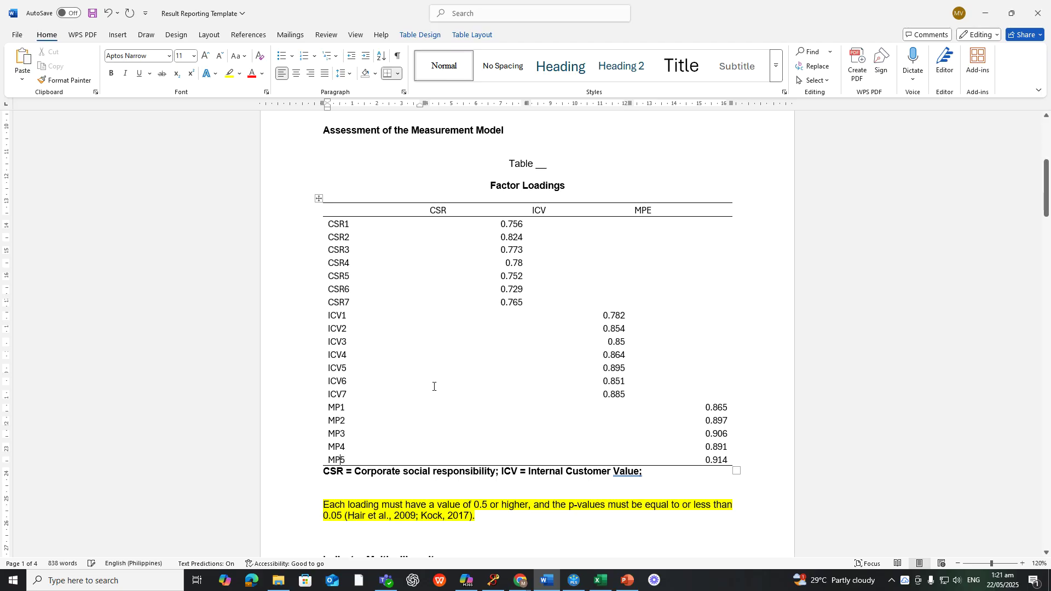
click(661, 209)
key(BackSpace)
Add "MP = marketing performance" to the end of the table note, copying the construct name from hypothesis H3 in the PowerPoint slide
click(668, 472)
text(MP=)
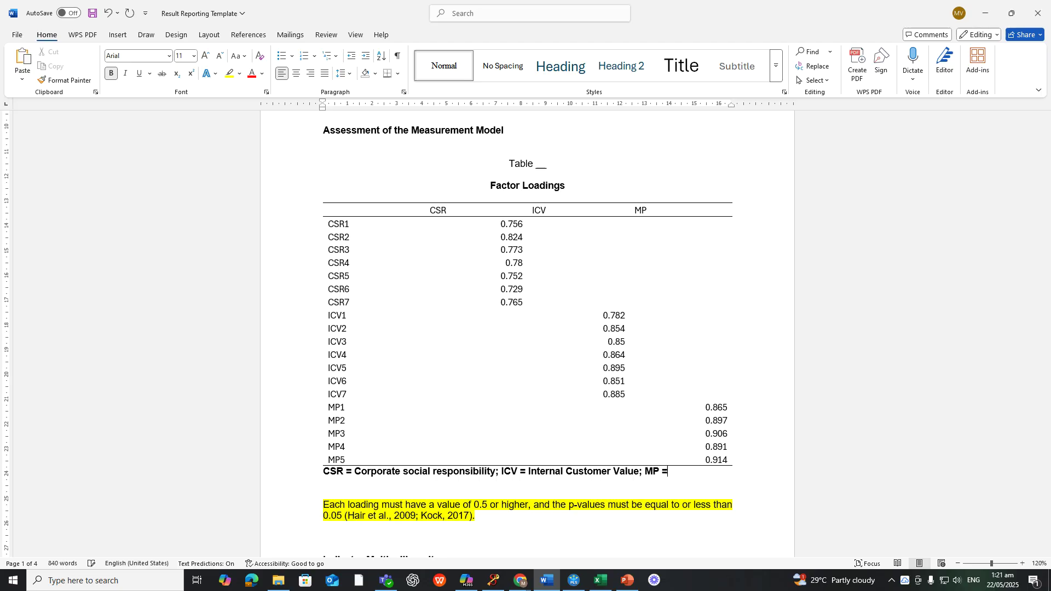
click(628, 581)
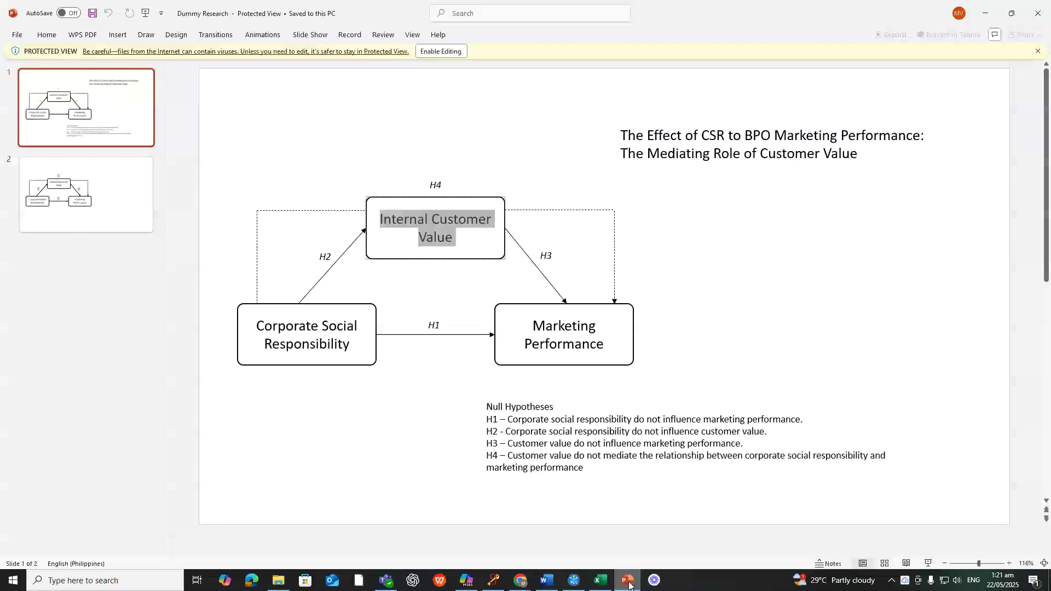
drag(644, 443, 718, 444)
click(714, 443)
drag(646, 444, 729, 449)
key(ctrl+c)
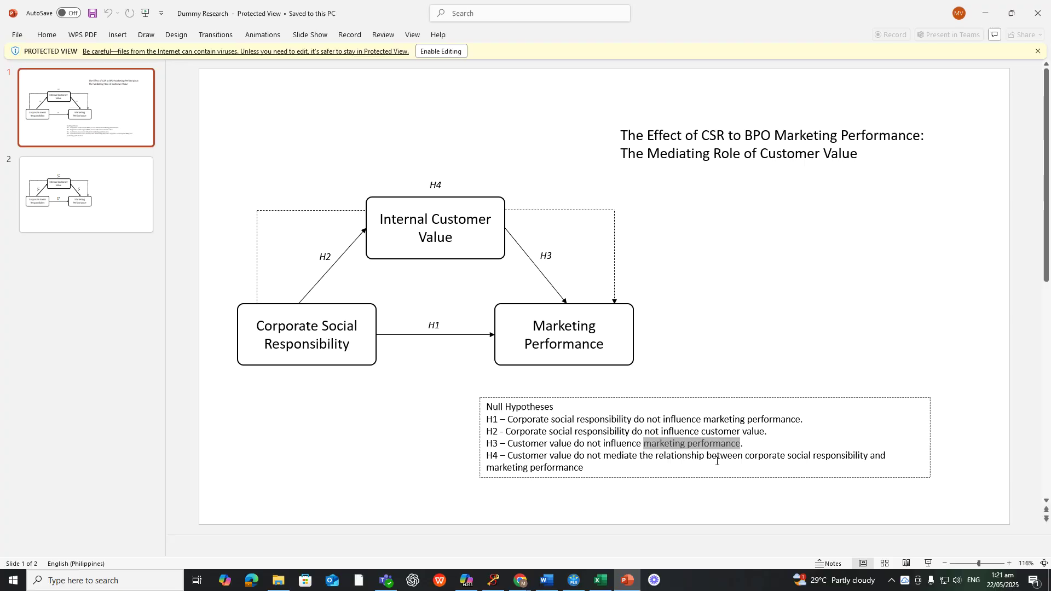
click(632, 580)
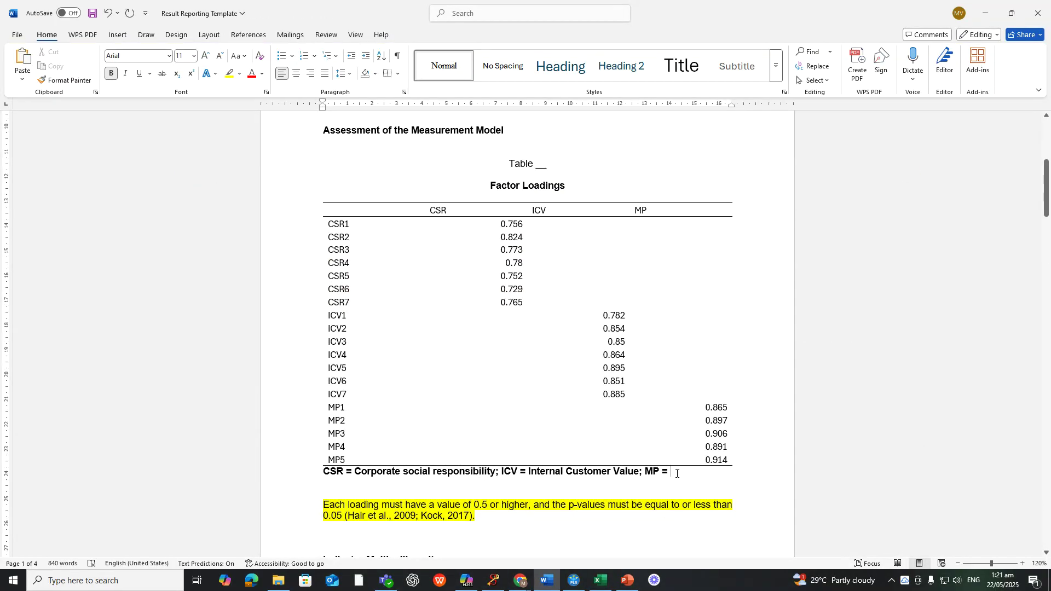
key(ctrl+v)
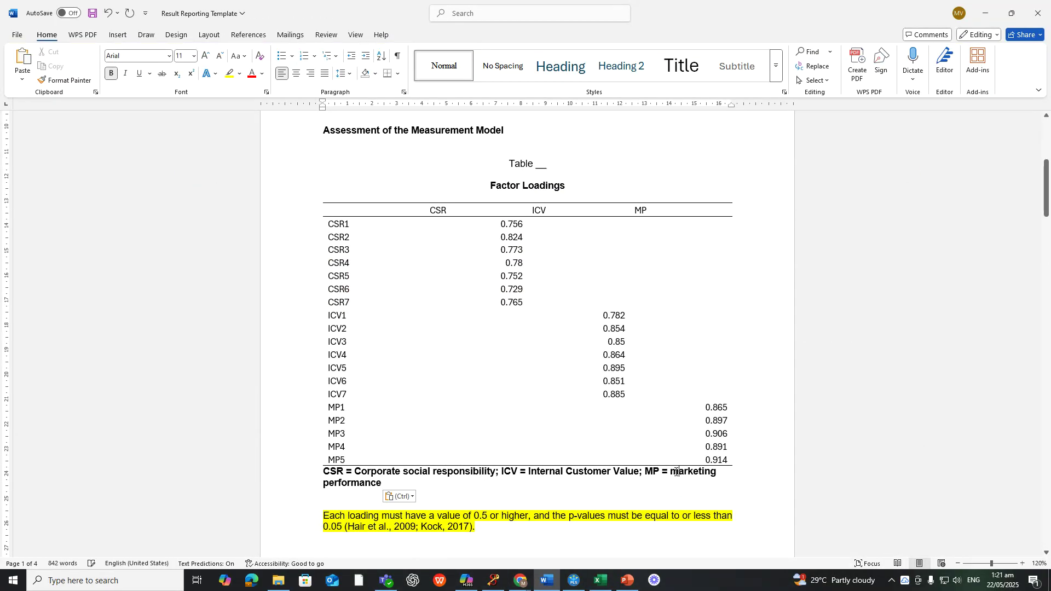
Capitalize the first letter of "marketing" in the table note so it reads "Marketing performance"
click(676, 472)
key(BackSpace)
text(m)
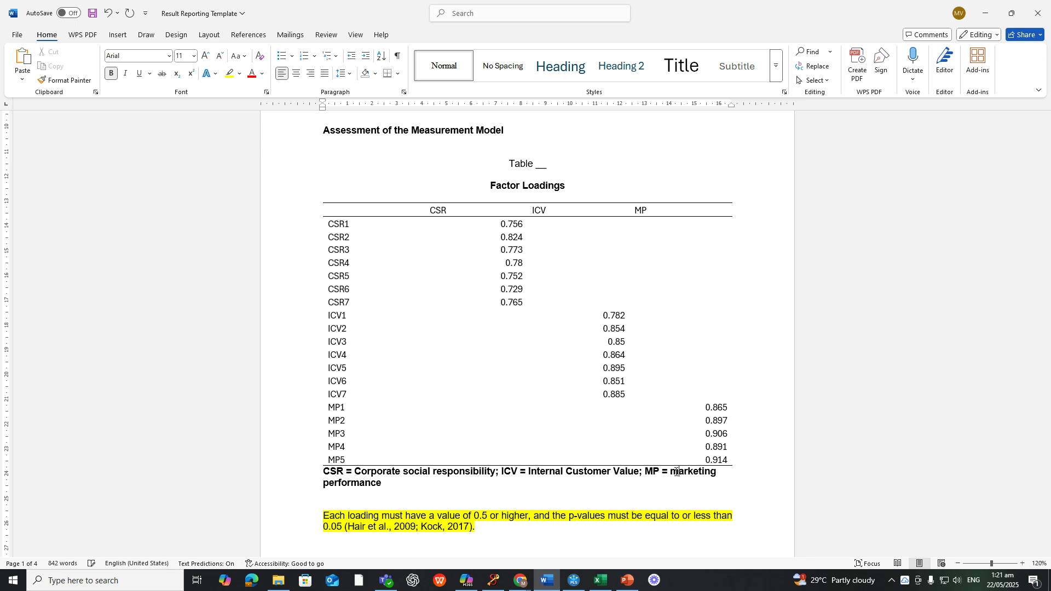
key(BackSpace)
text(M)
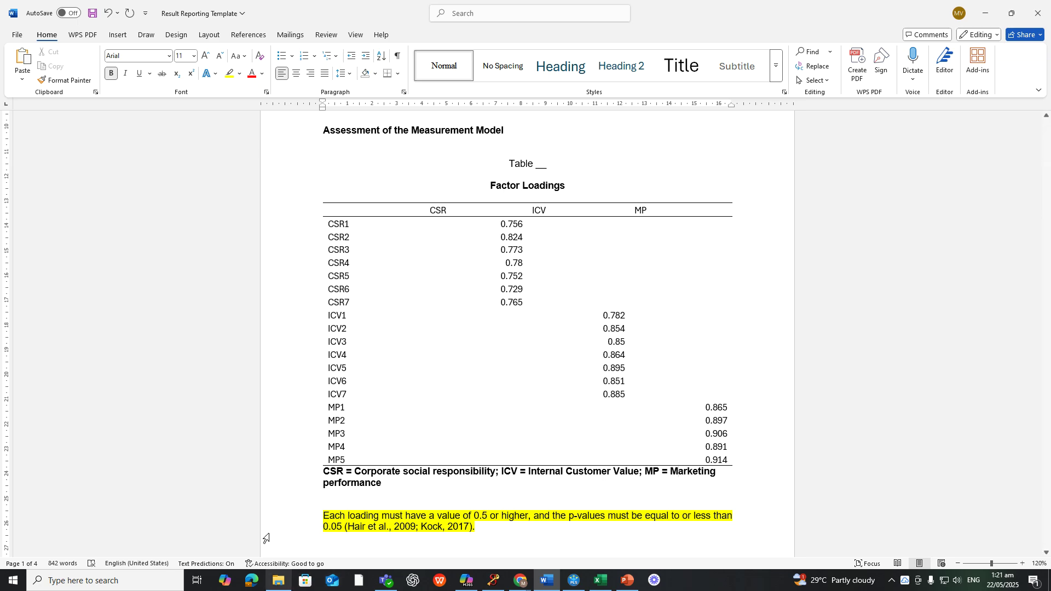
Format the whole abbreviation note below the table as non-bold, italic, 10 pt text
drag(383, 484, 323, 472)
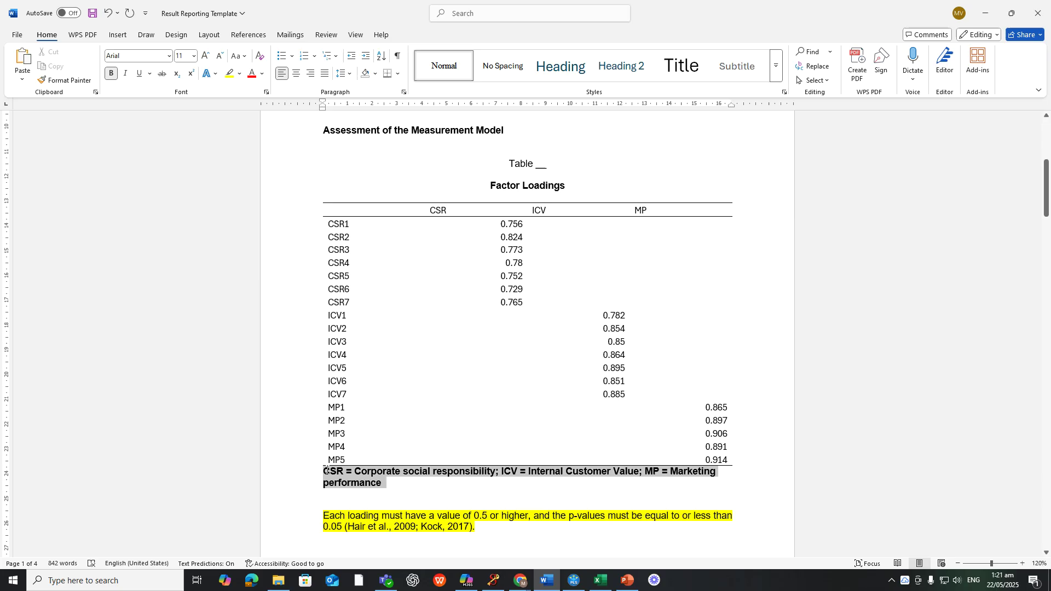
click(111, 73)
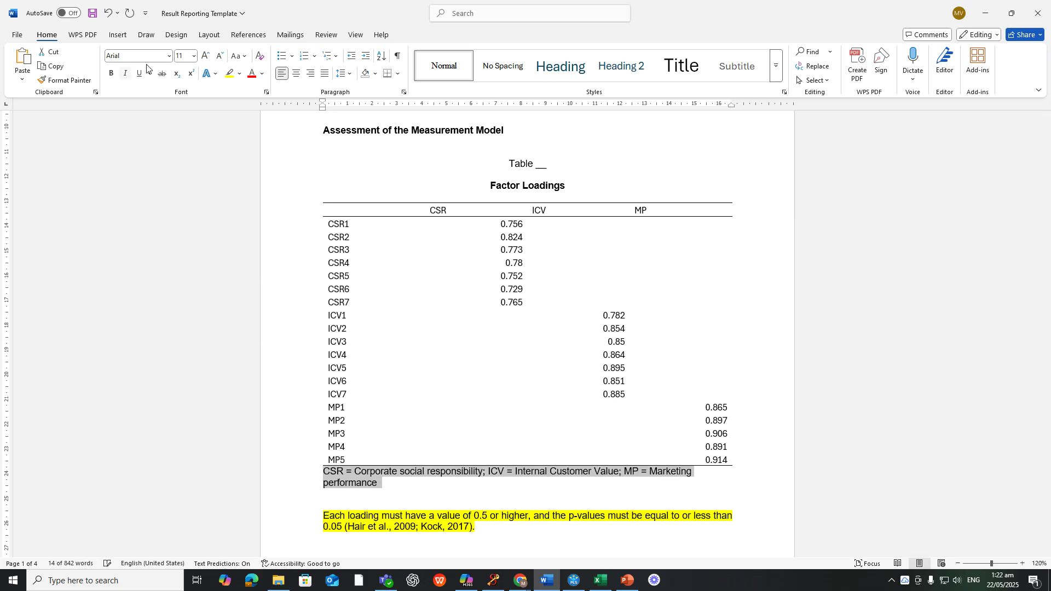
click(194, 56)
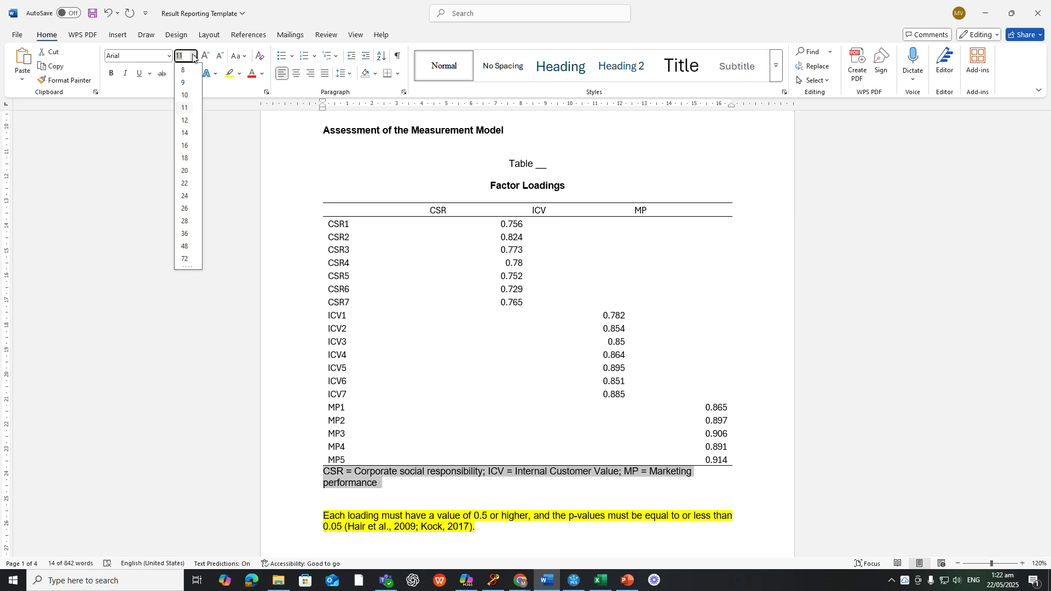
click(185, 95)
click(126, 74)
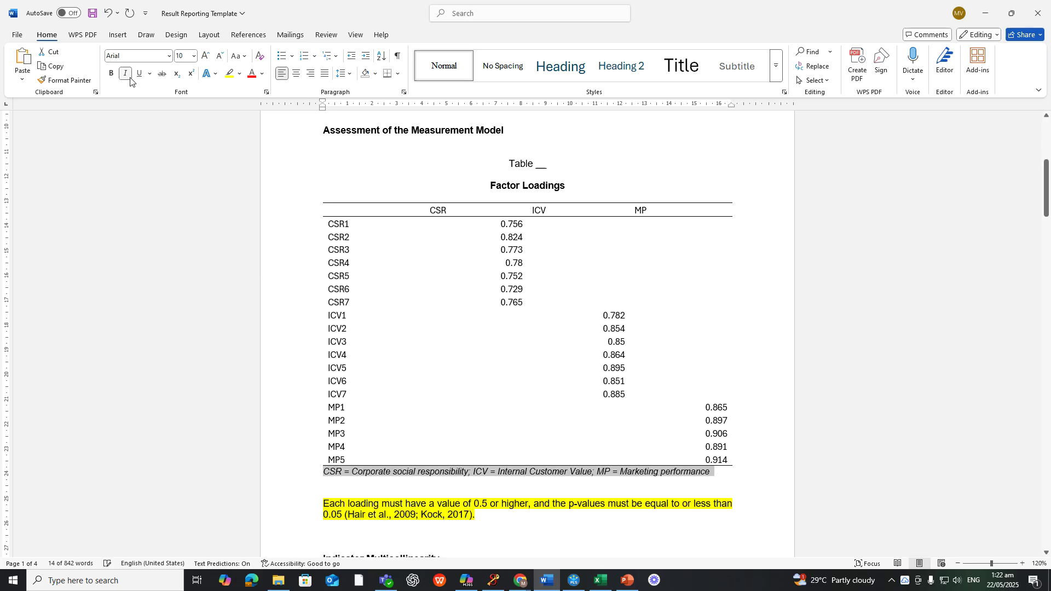
click(408, 482)
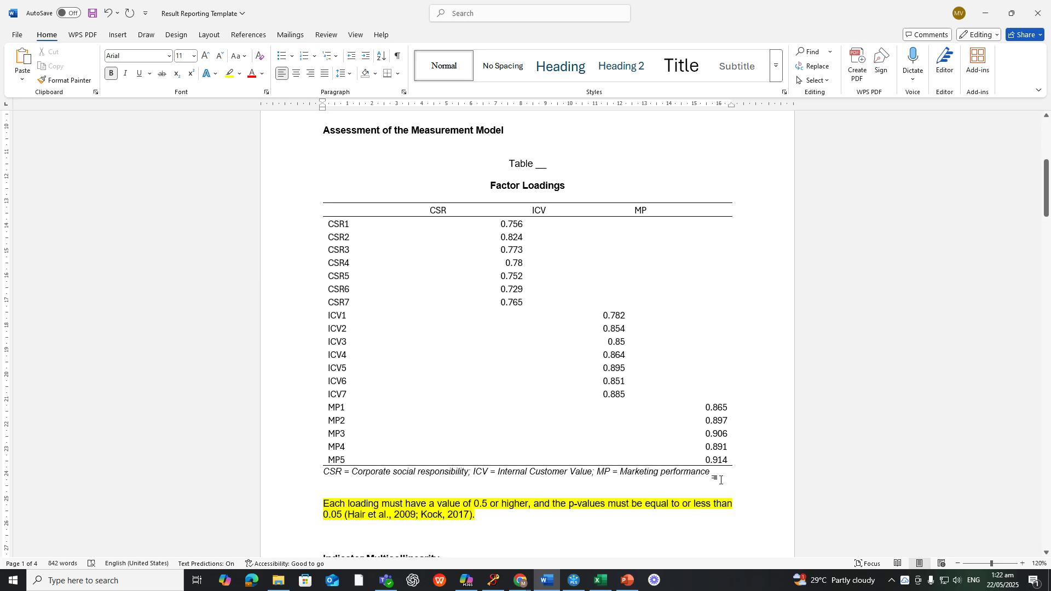
Write the CSR4 loading as 0.780 and the ICV3 loading as 0.850 to give them three decimals
scroll(735, 453, down, 1)
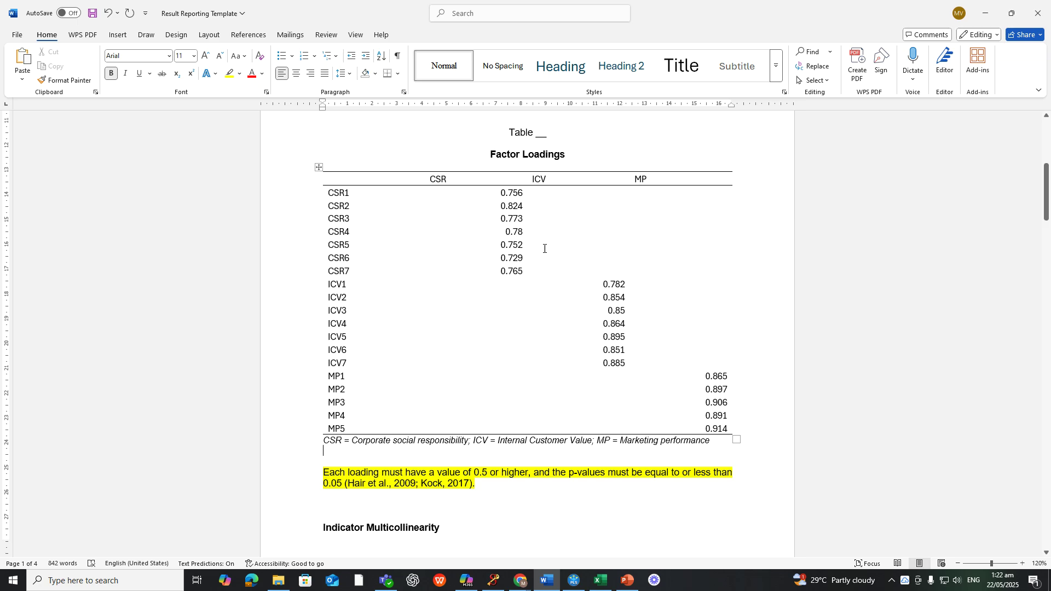
click(523, 230)
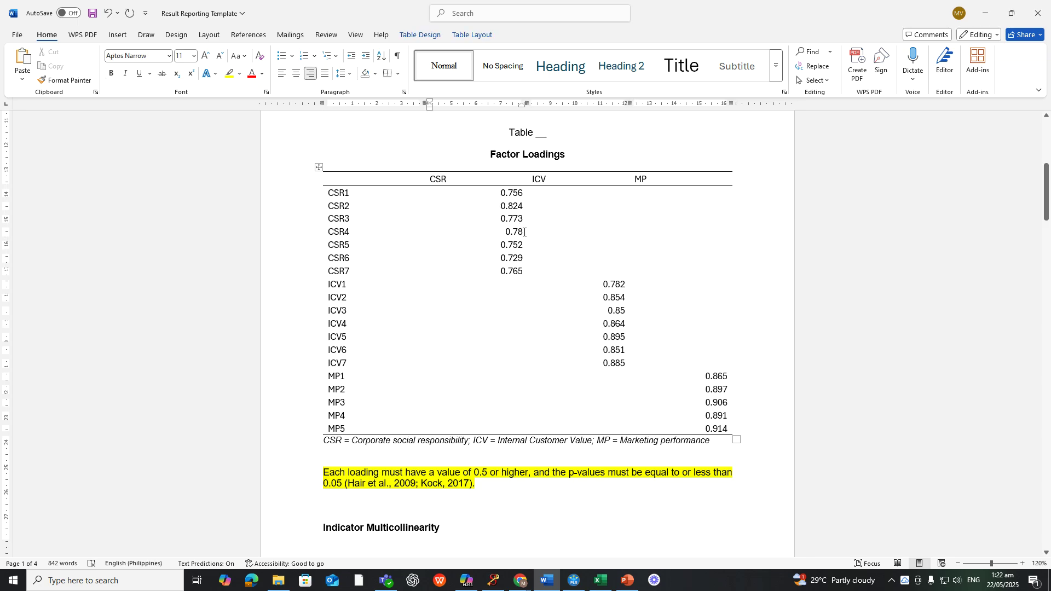
text(0)
click(622, 311)
text(0)
Insert a blank line above the "Indicator Multicollinearity" heading to push it onto the next page
scroll(659, 354, down, 5)
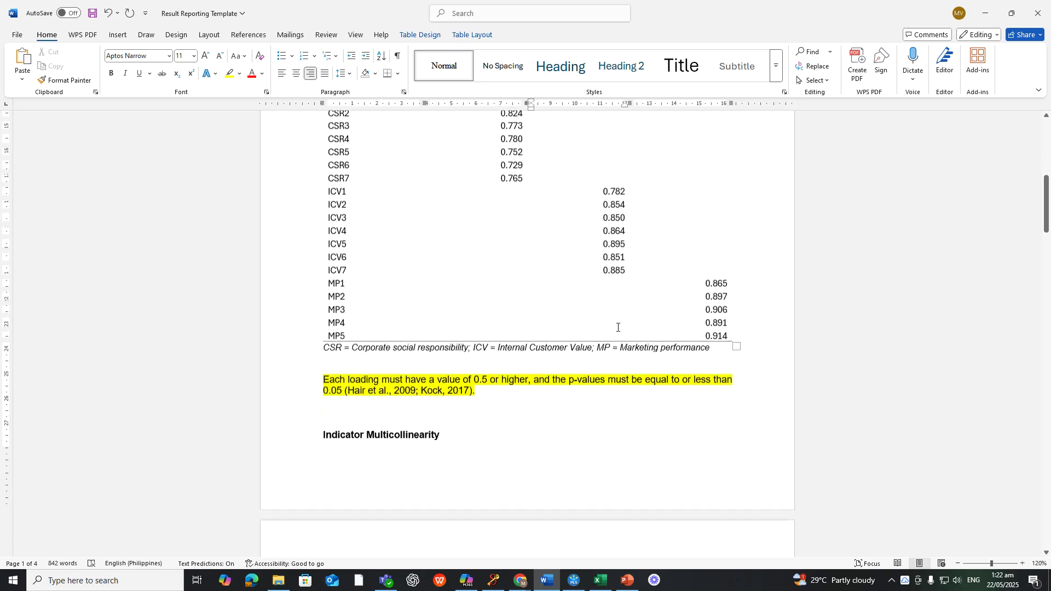
click(388, 326)
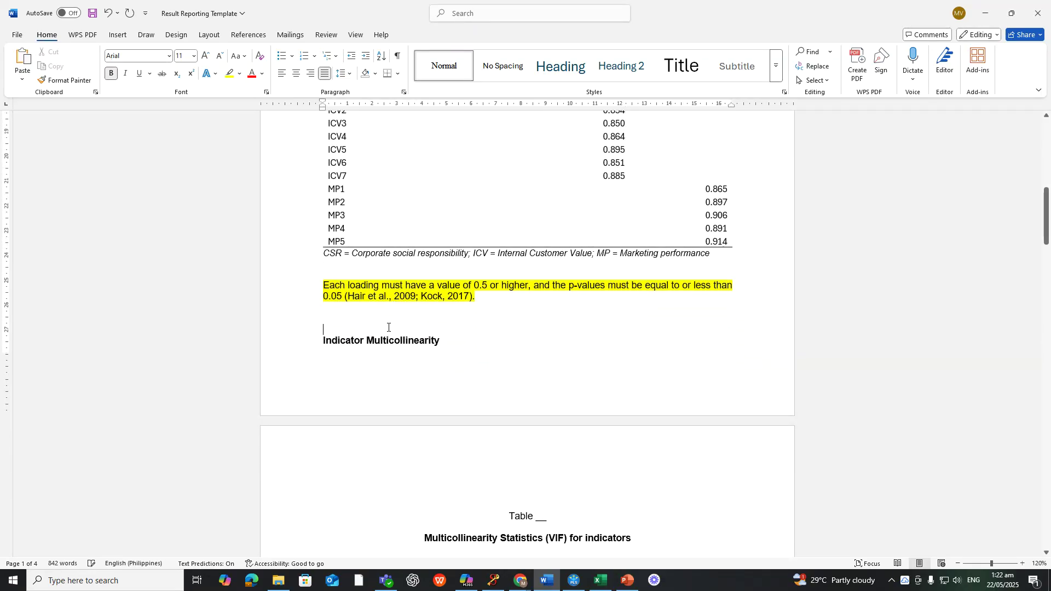
key(Return)
scroll(388, 326, down, 3)
scroll(388, 327, down, 1)
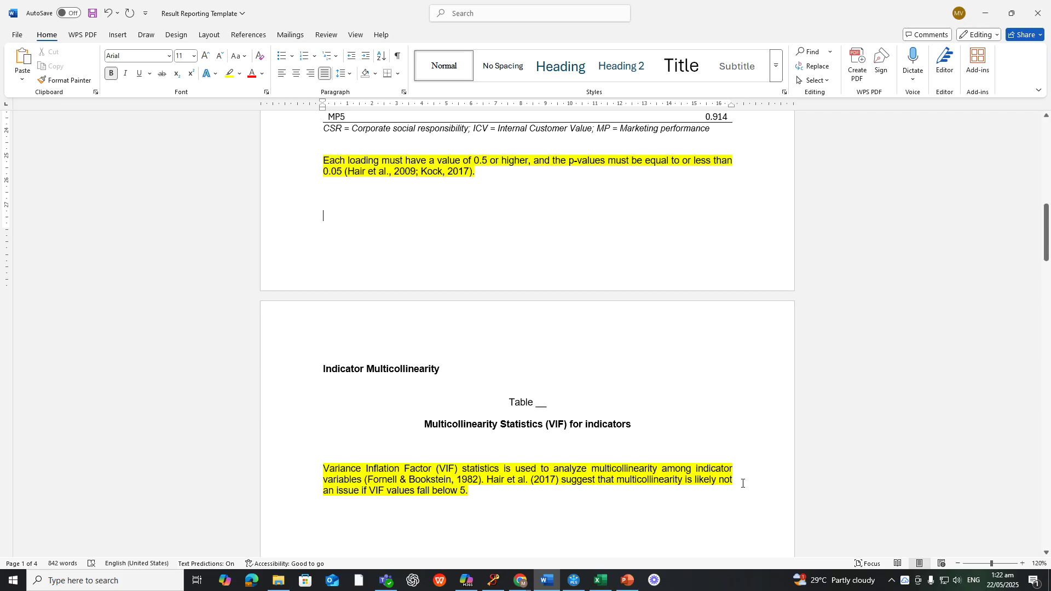
Switch to SmartPLS and copy the outer model list of the collinearity statistics (VIF) for Excel/Word
click(573, 580)
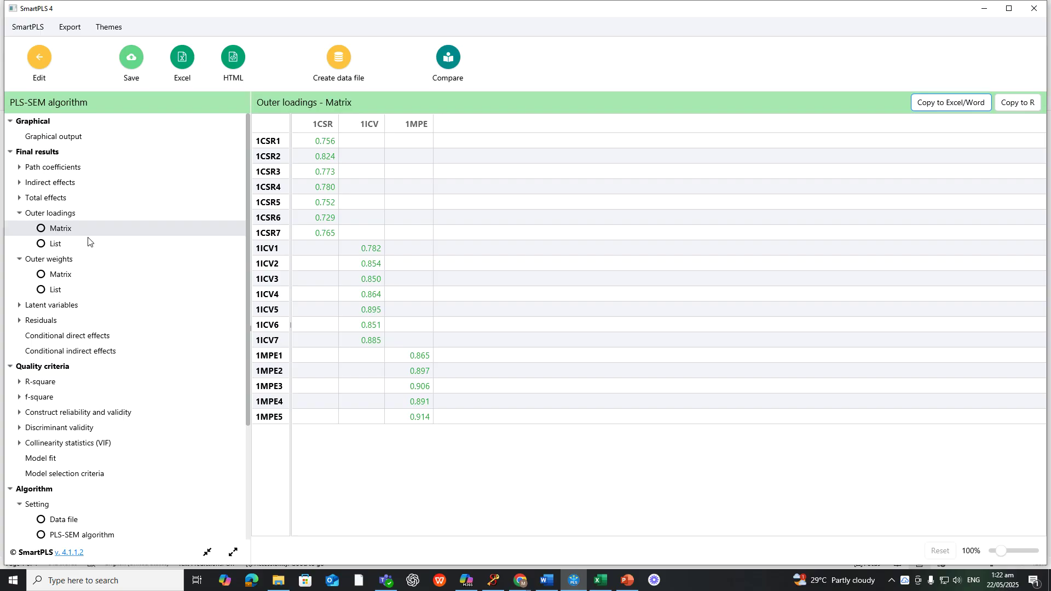
click(93, 444)
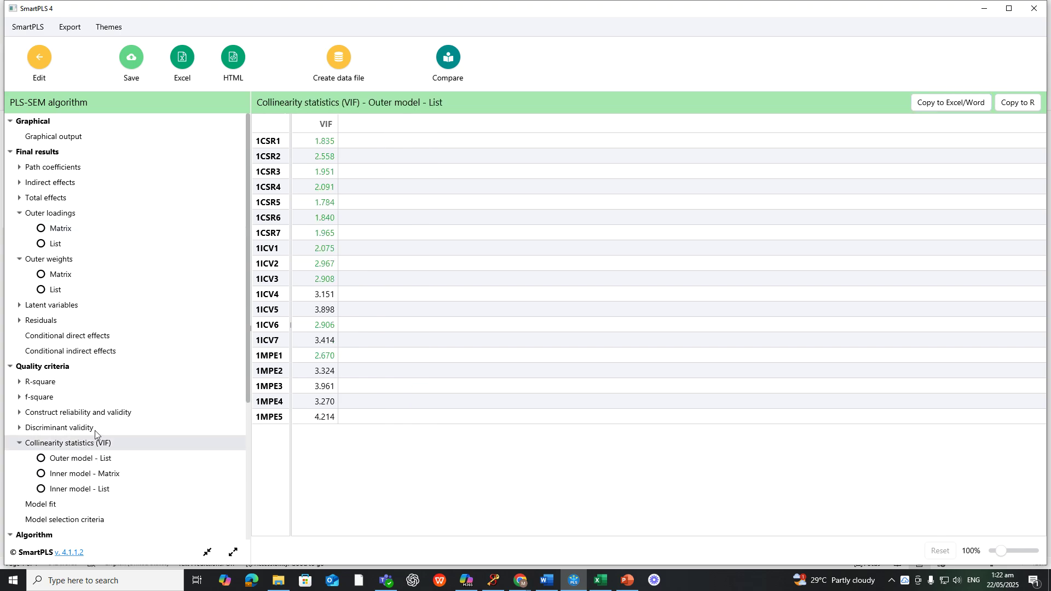
click(97, 459)
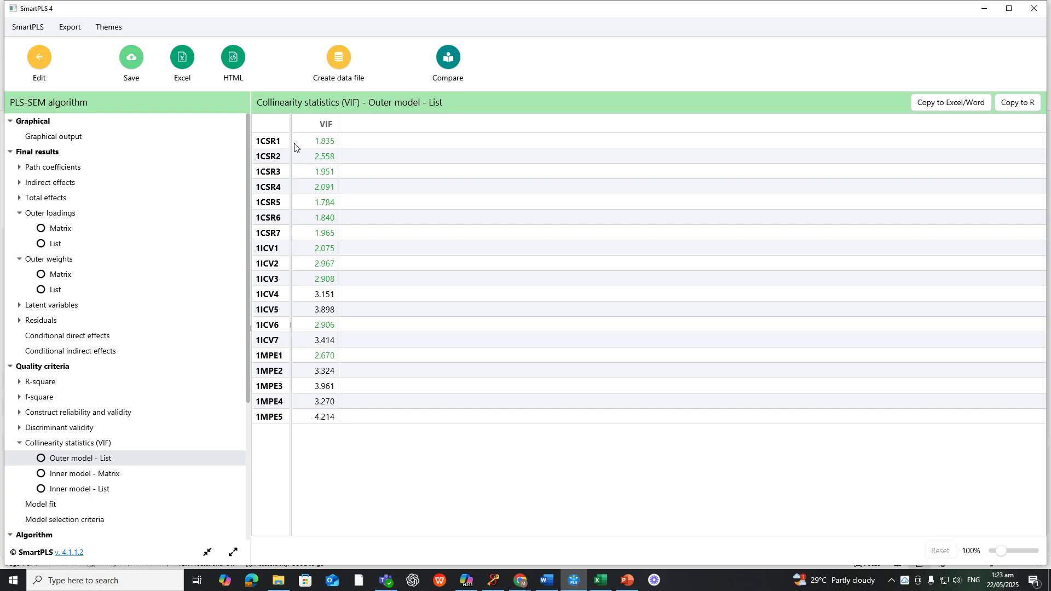
click(934, 102)
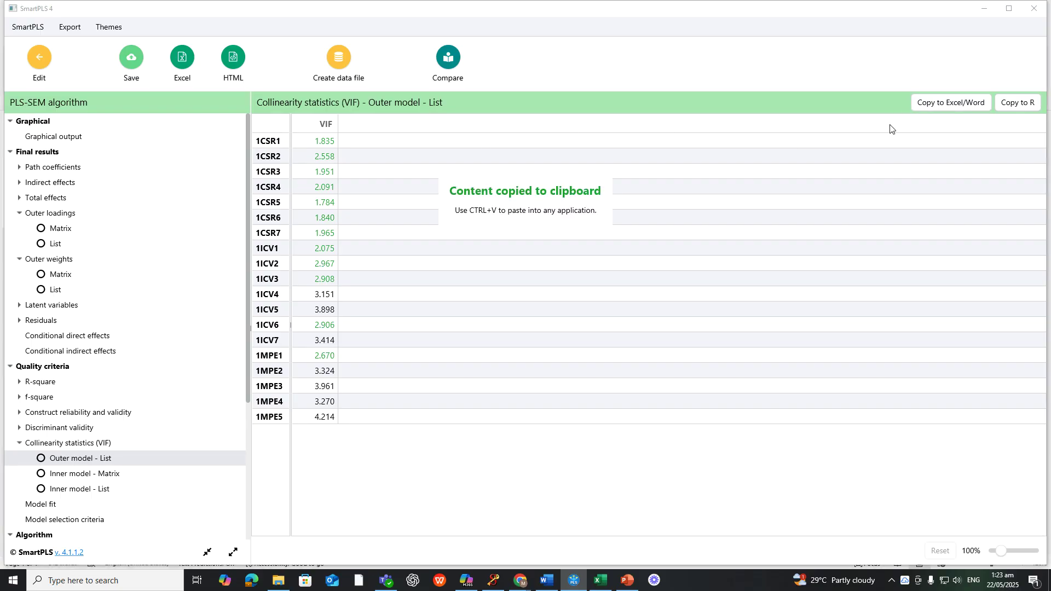
click(601, 580)
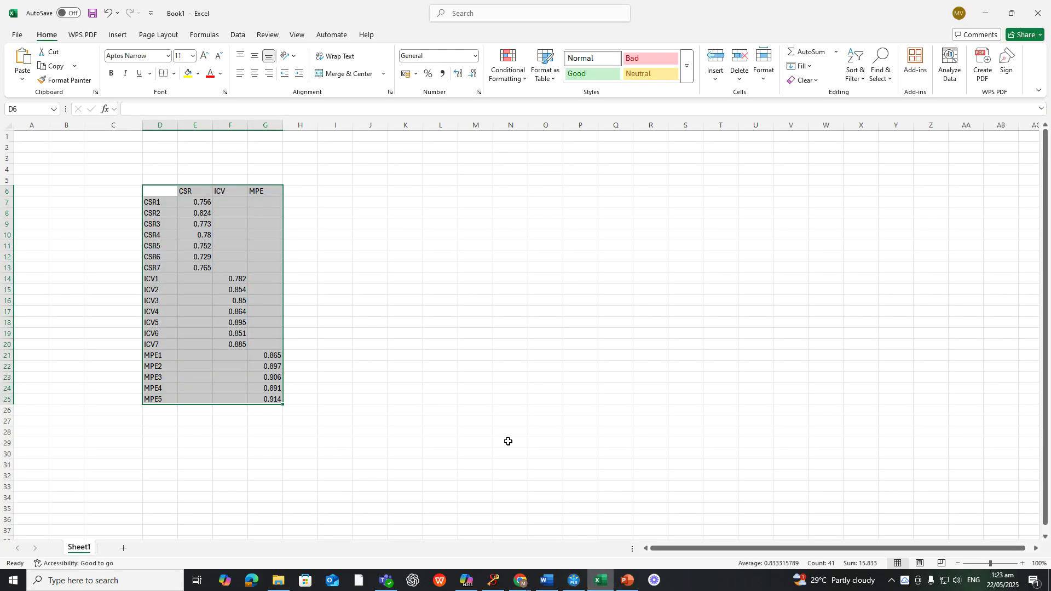
click(345, 191)
double_click(361, 192)
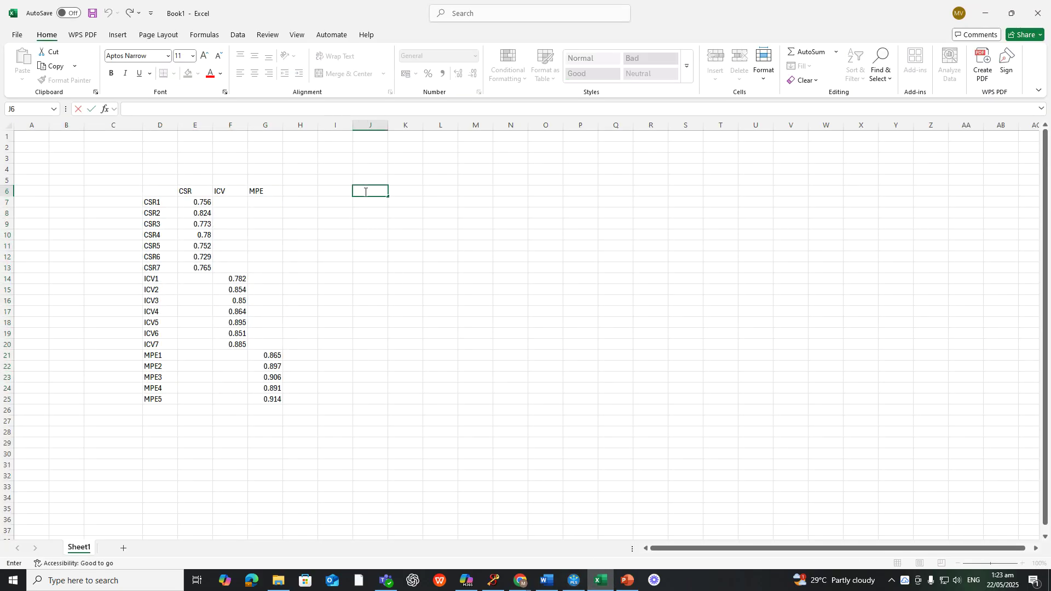
right_click(373, 193)
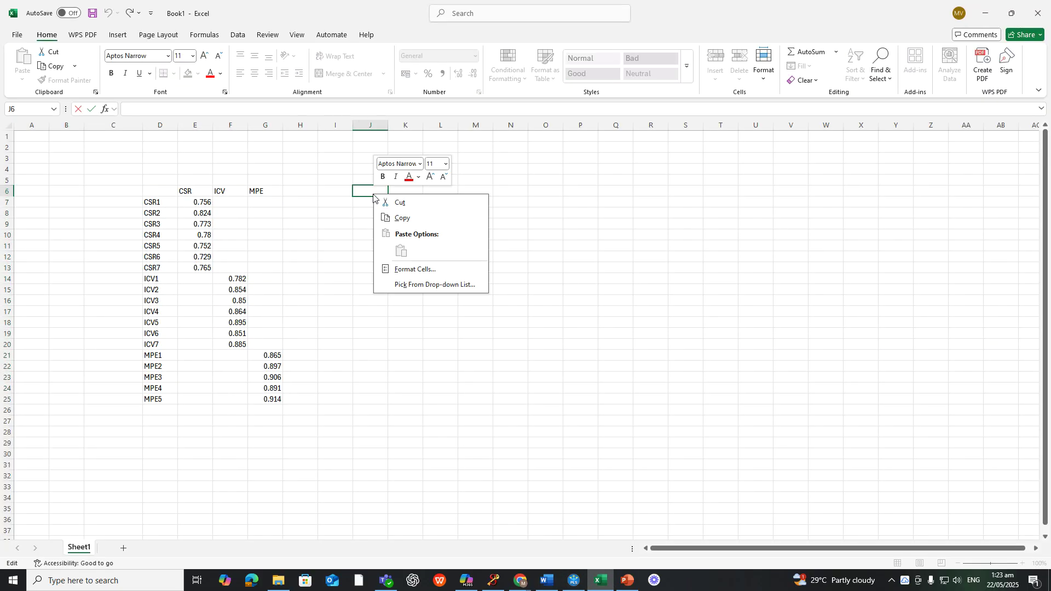
click(356, 188)
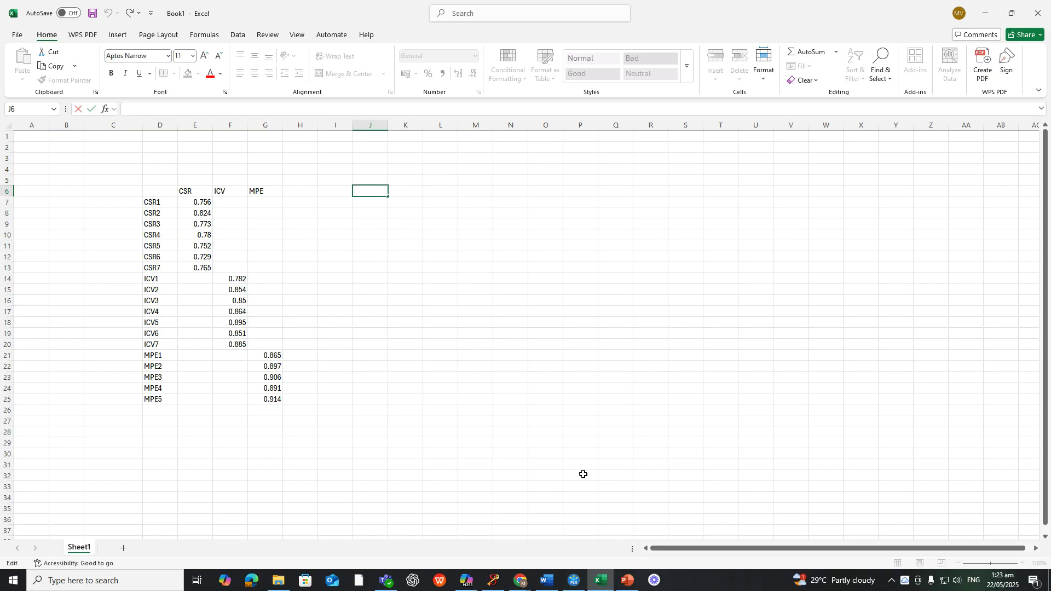
Switch back to SmartPLS, copy the VIF outer model list for Excel/Word again, and return to the Excel sheet
click(600, 580)
click(938, 103)
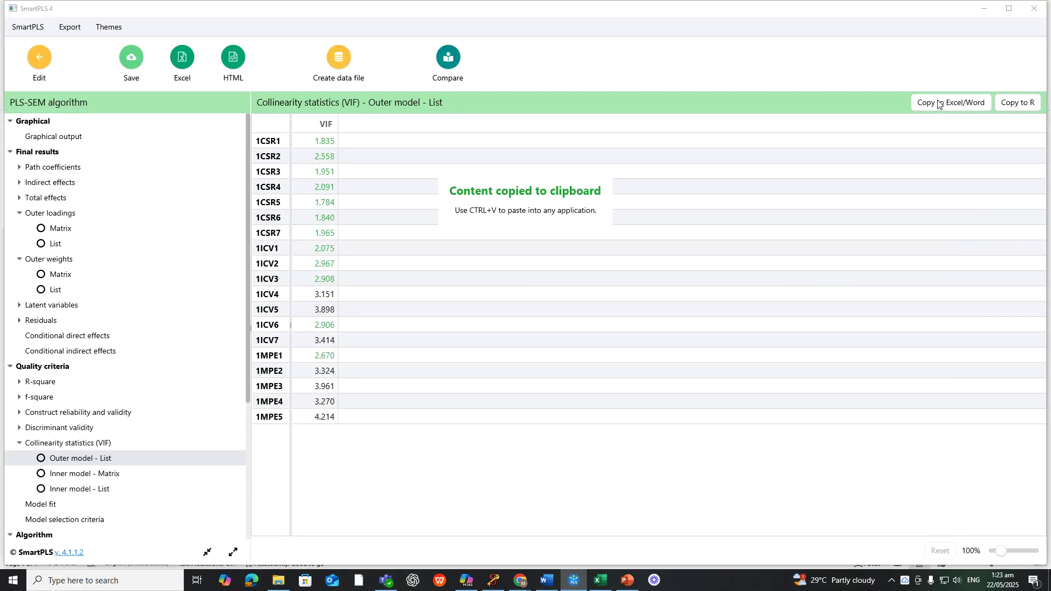
click(601, 580)
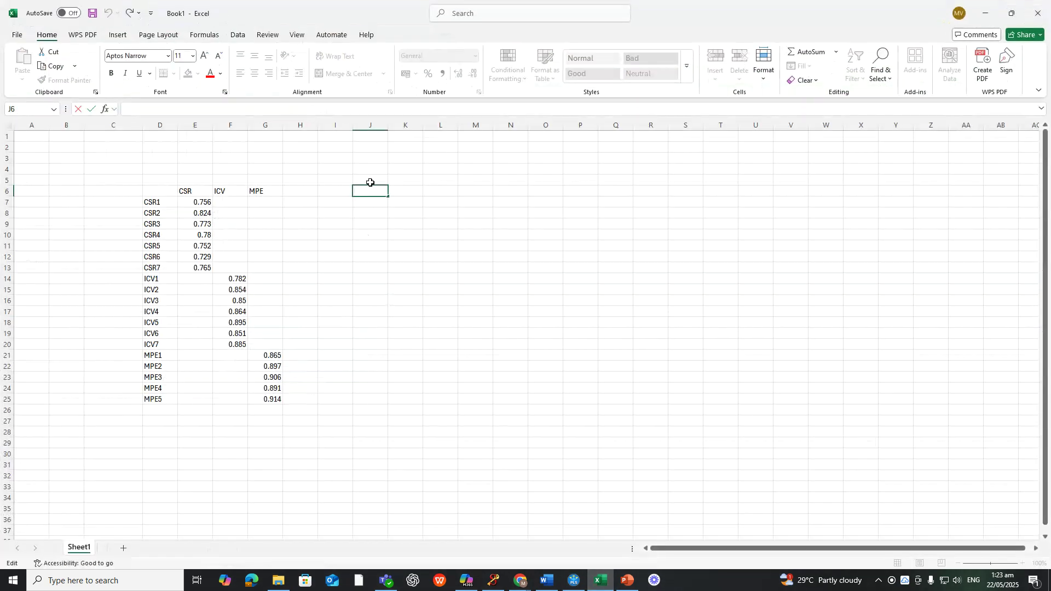
click(401, 193)
double_click(402, 193)
right_click(403, 191)
click(472, 181)
click(446, 192)
double_click(451, 192)
right_click(450, 192)
click(434, 194)
Paste the copied VIF list at cell L4, matching the destination formatting
click(438, 167)
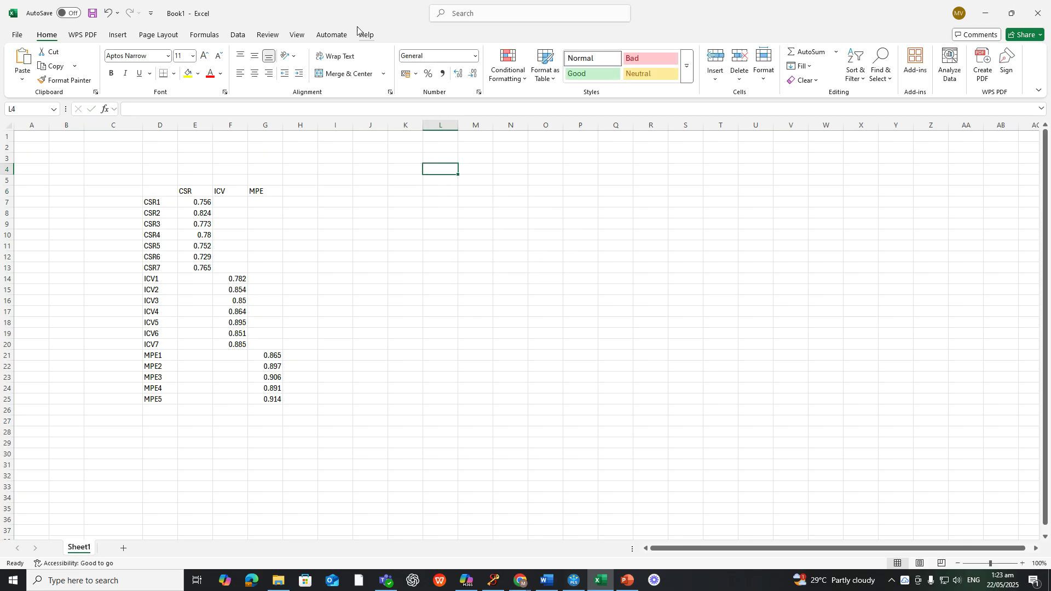
right_click(439, 170)
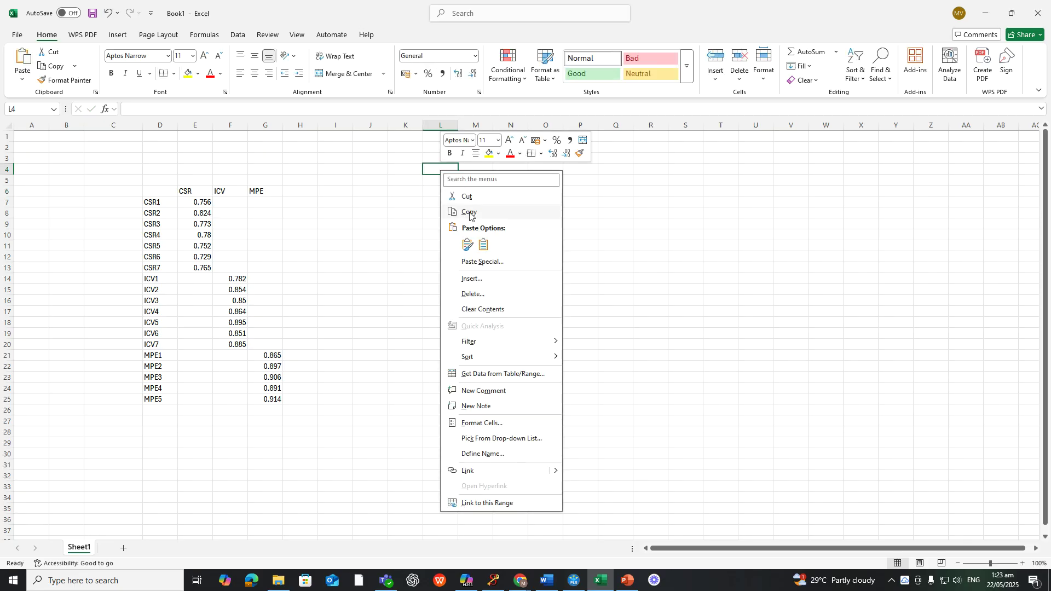
click(484, 245)
click(520, 218)
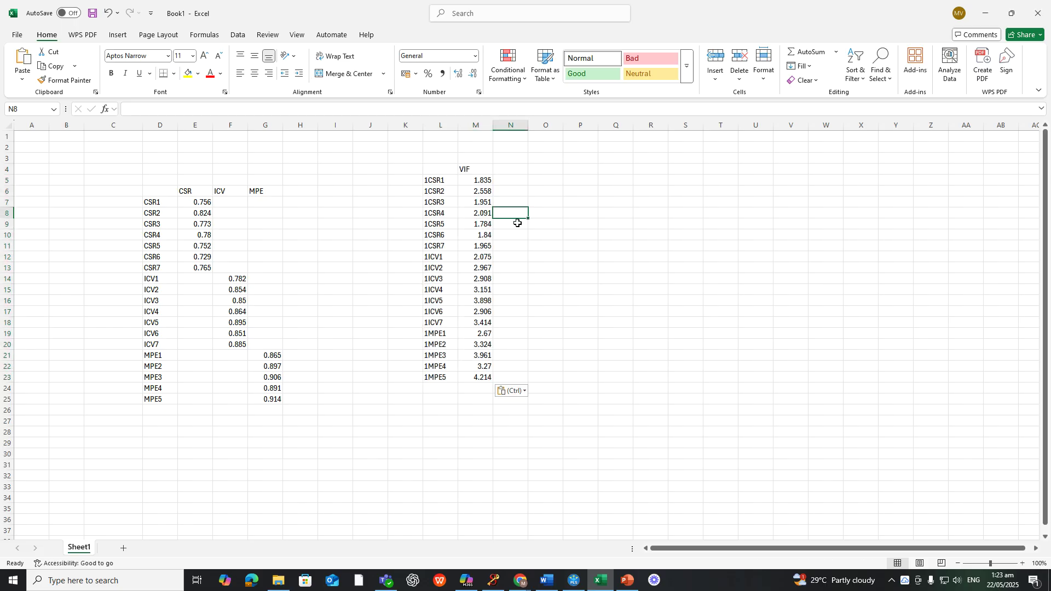
Switch to the Word template and check the indicator names used in the Factor Loadings table
click(485, 182)
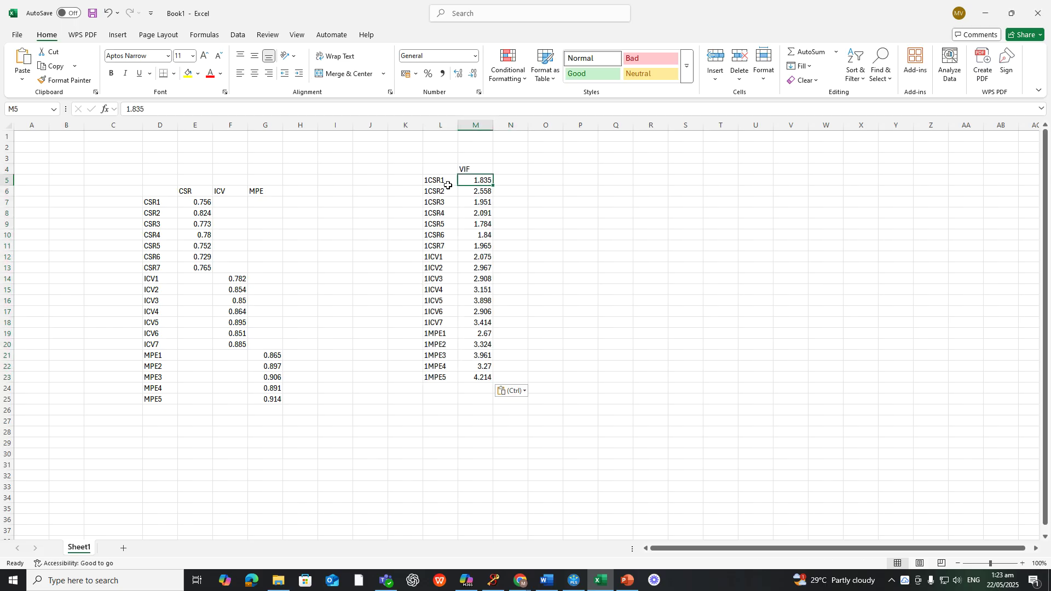
click(430, 181)
double_click(430, 181)
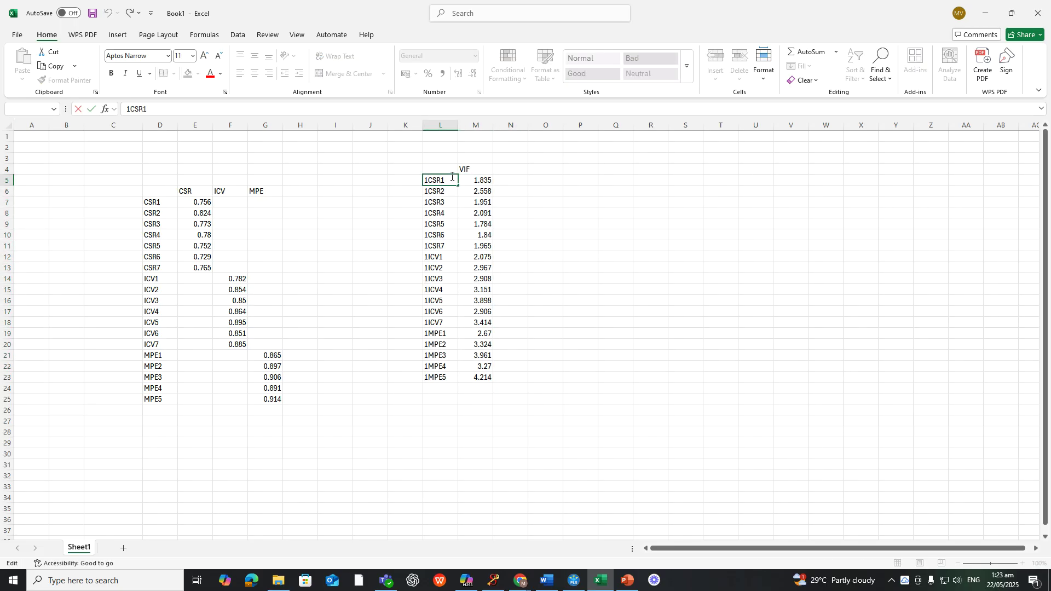
click(600, 582)
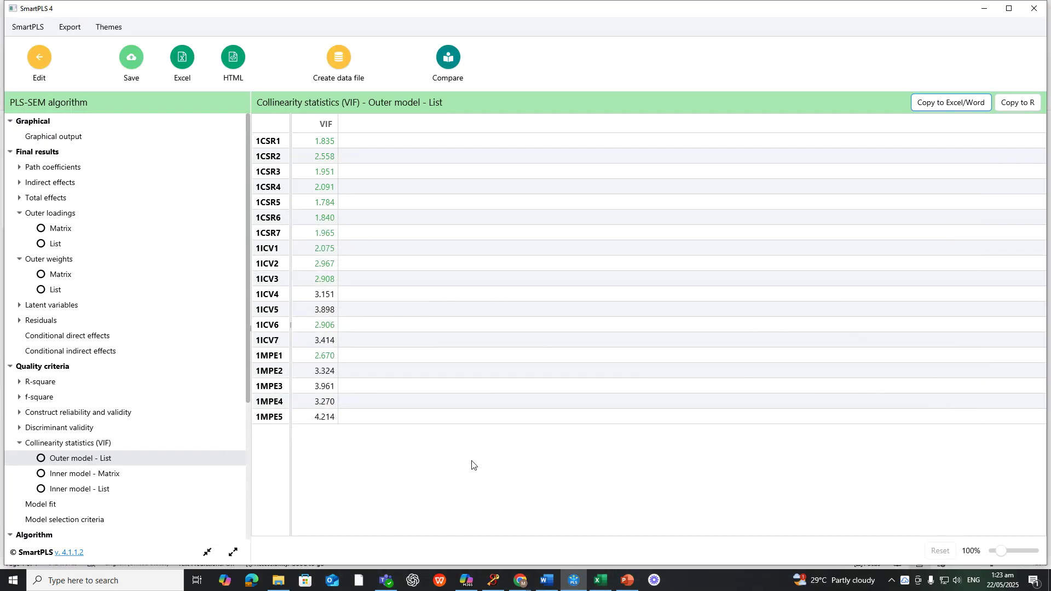
click(545, 579)
scroll(370, 215, up, 5)
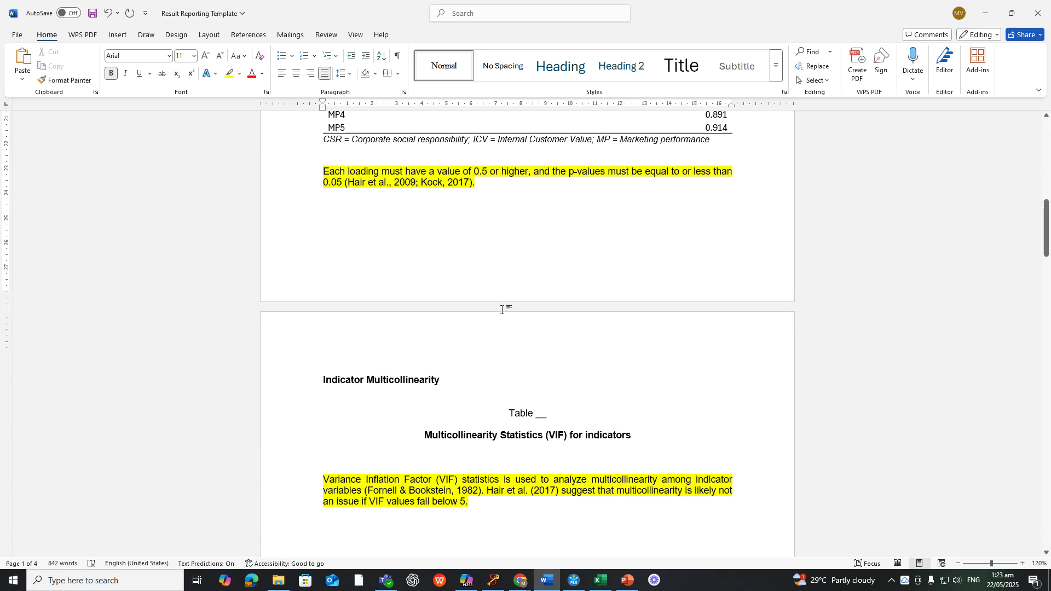
scroll(315, 158, up, 1)
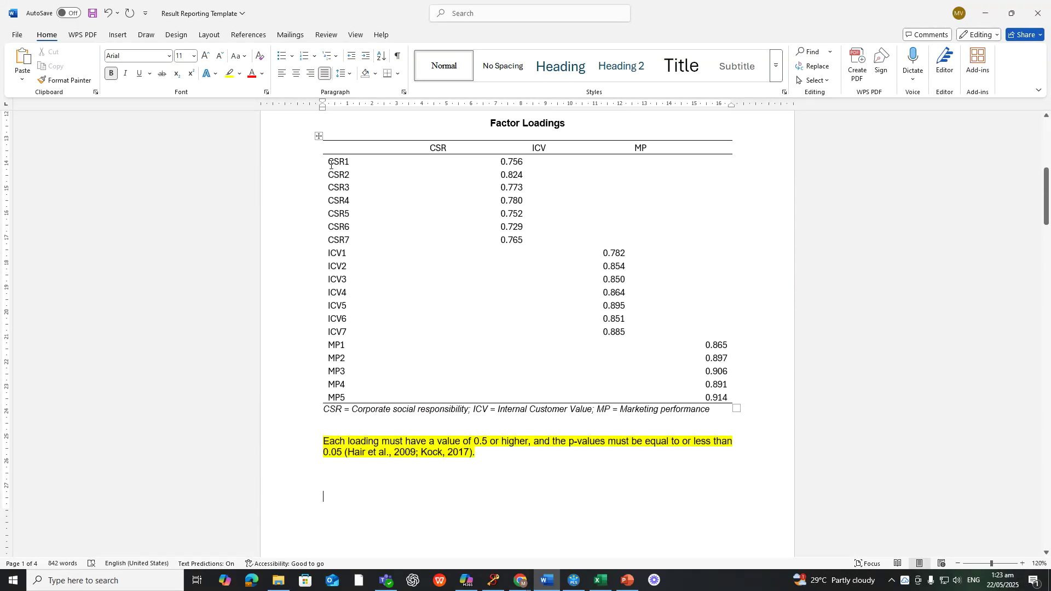
click(325, 162)
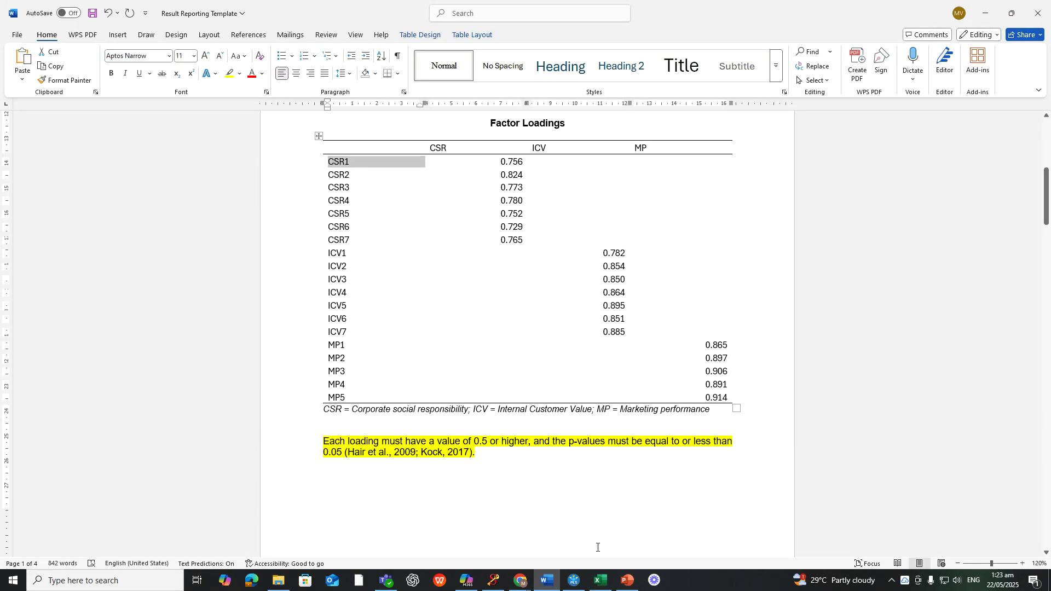
Return to Excel, rename the indicator in L5 as CSR1 and fill the series down to L11
click(605, 584)
double_click(429, 180)
key(BackSpace)
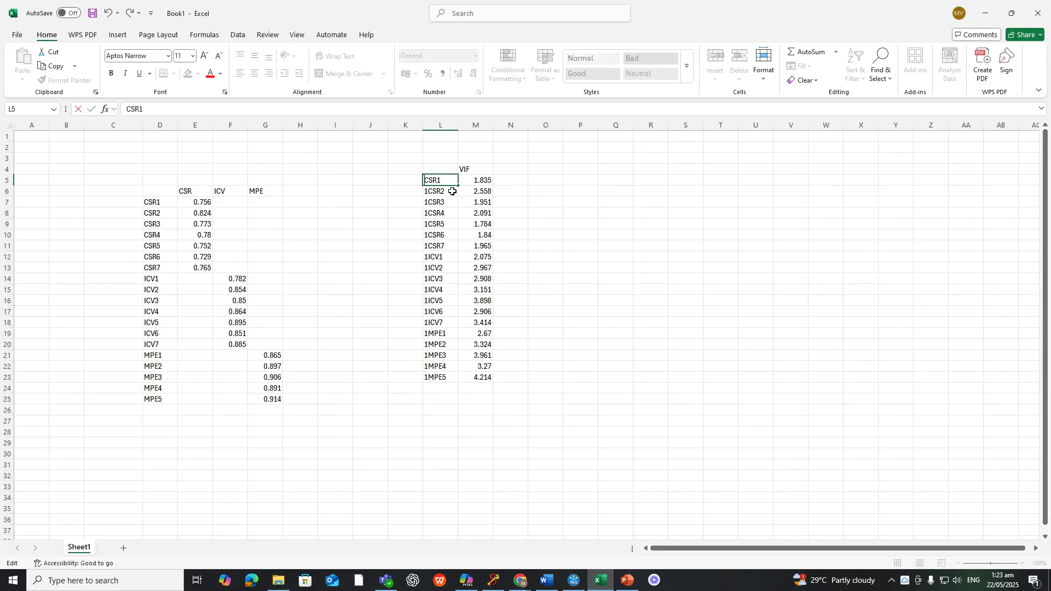
drag(457, 187, 458, 251)
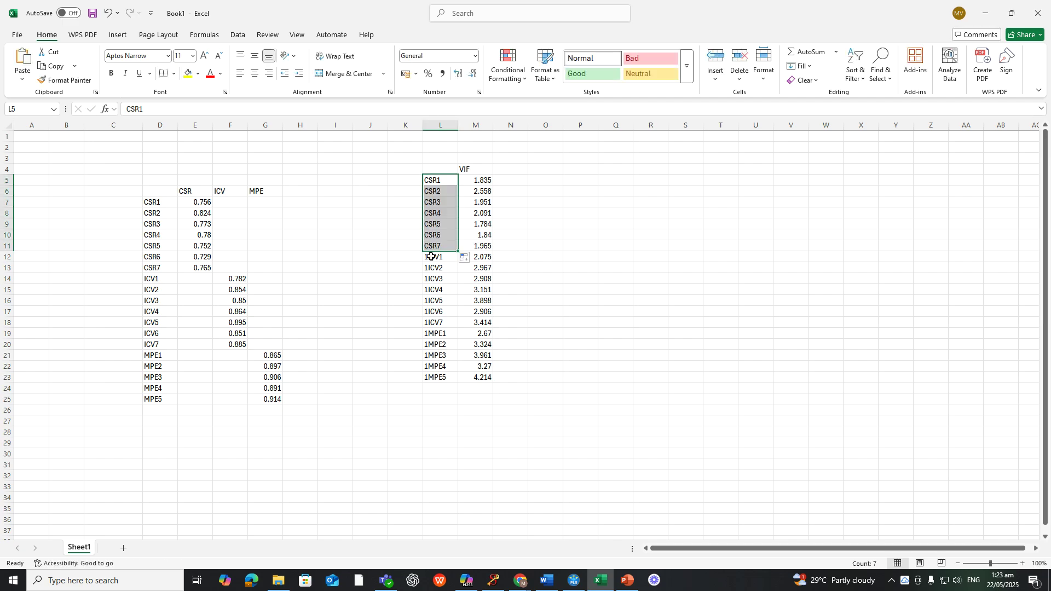
Rename the indicator in L12 as ICV1 and fill the series down to L18
double_click(429, 257)
key(BackSpace)
drag(458, 264, 452, 326)
Rename the indicator in L19 as MP1 and fill the series down to L23
double_click(428, 333)
key(BackSpace)
click(437, 334)
key(BackSpace)
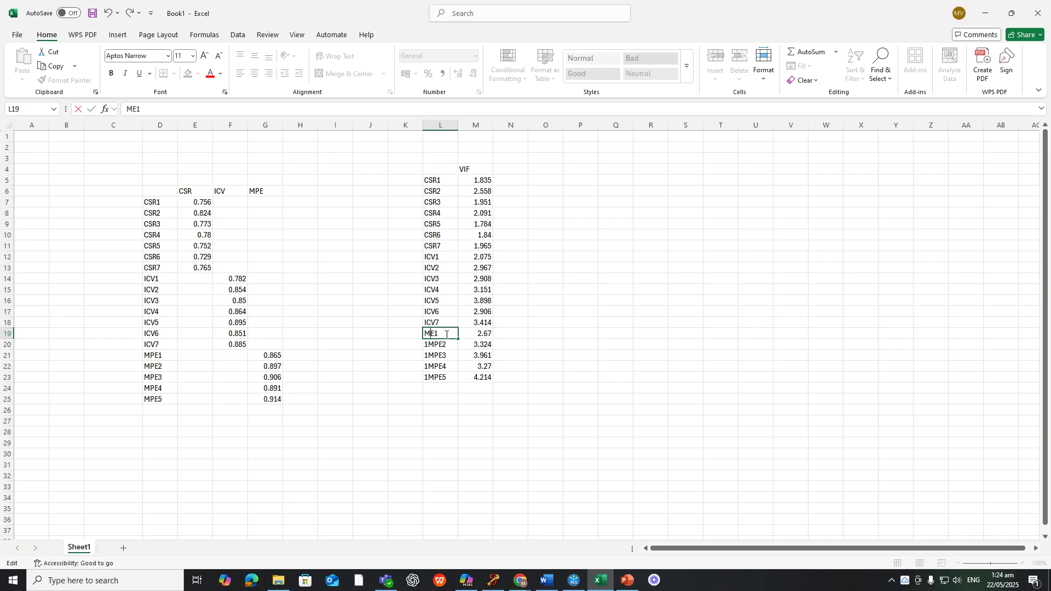
text(P)
key(Delete)
drag(458, 339, 461, 383)
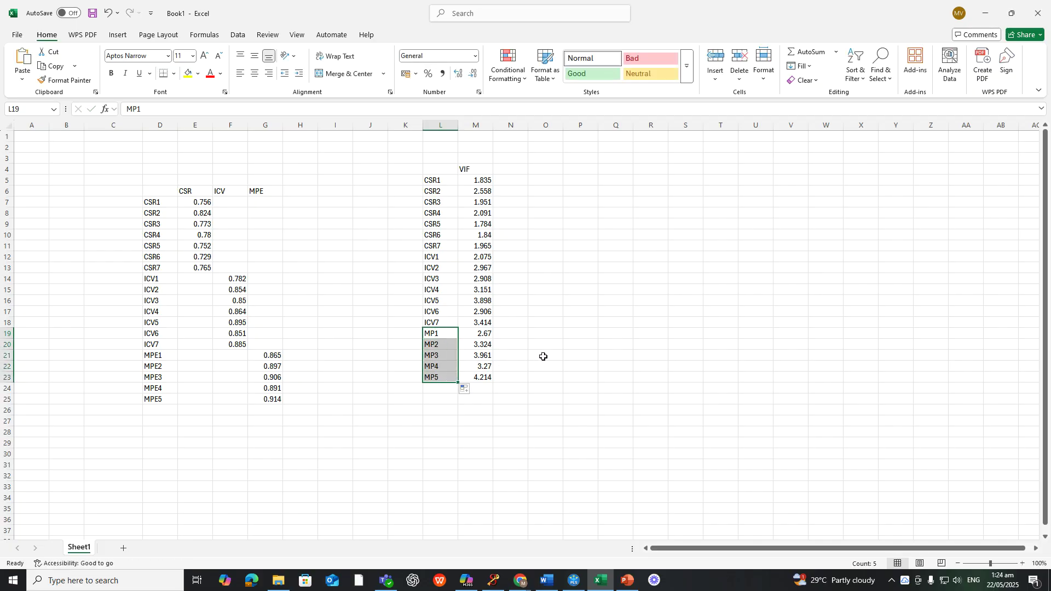
Copy the VIF table in L4:M23 and paste it into Word below the "Multicollinearity Statistics (VIF) for indicators" title
click(497, 351)
drag(443, 165, 481, 376)
key(ctrl+c)
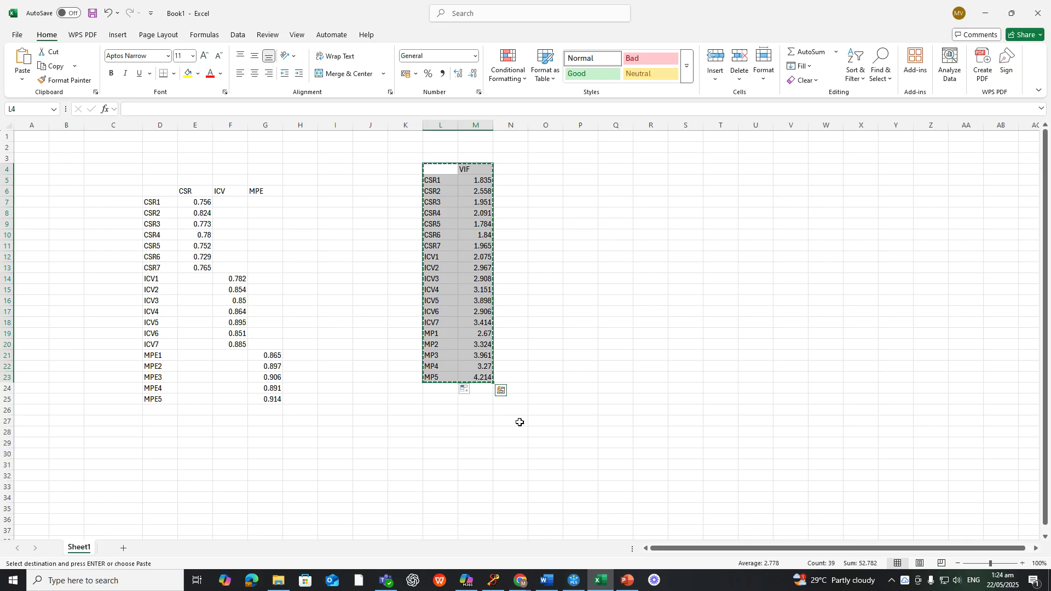
click(546, 580)
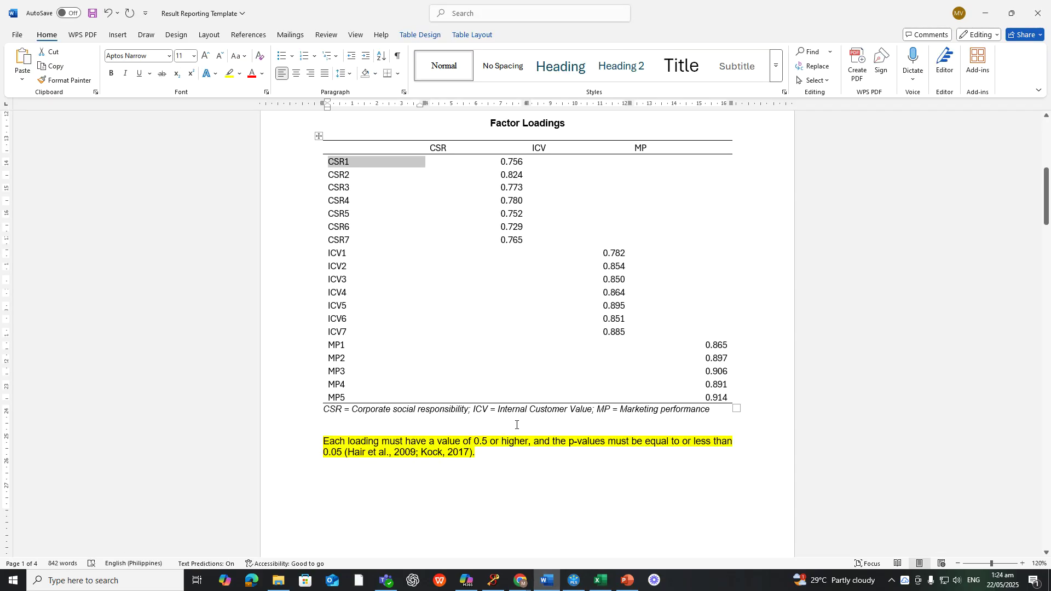
scroll(544, 516, down, 12)
click(525, 356)
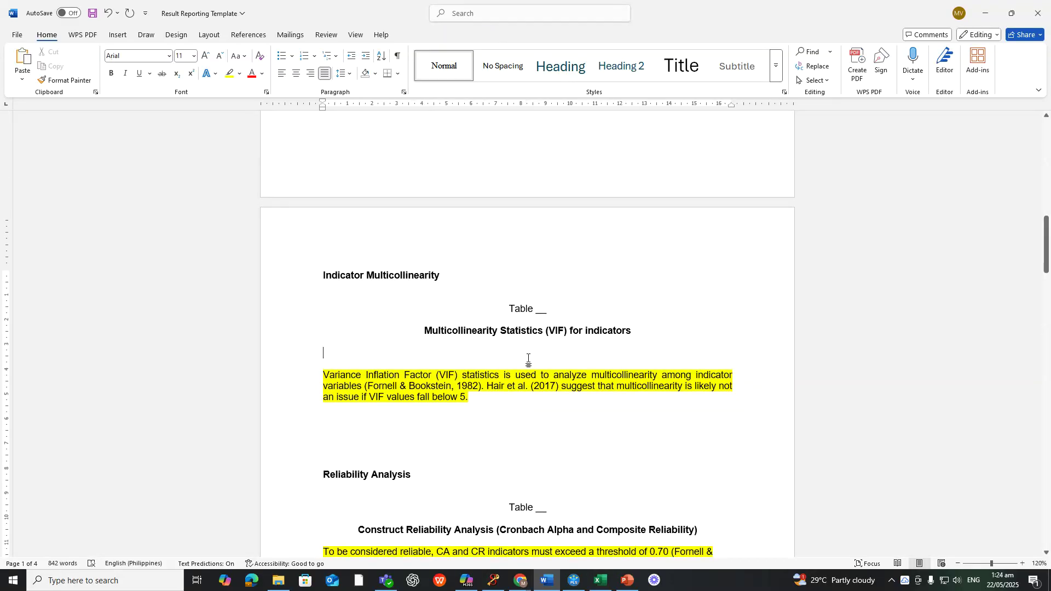
key(ctrl+v)
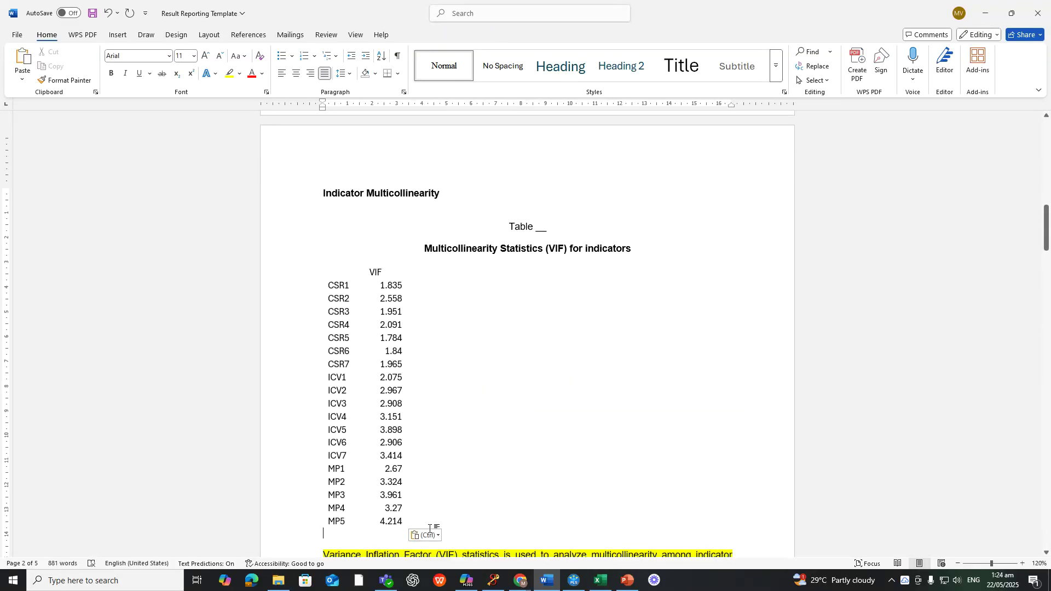
click(428, 535)
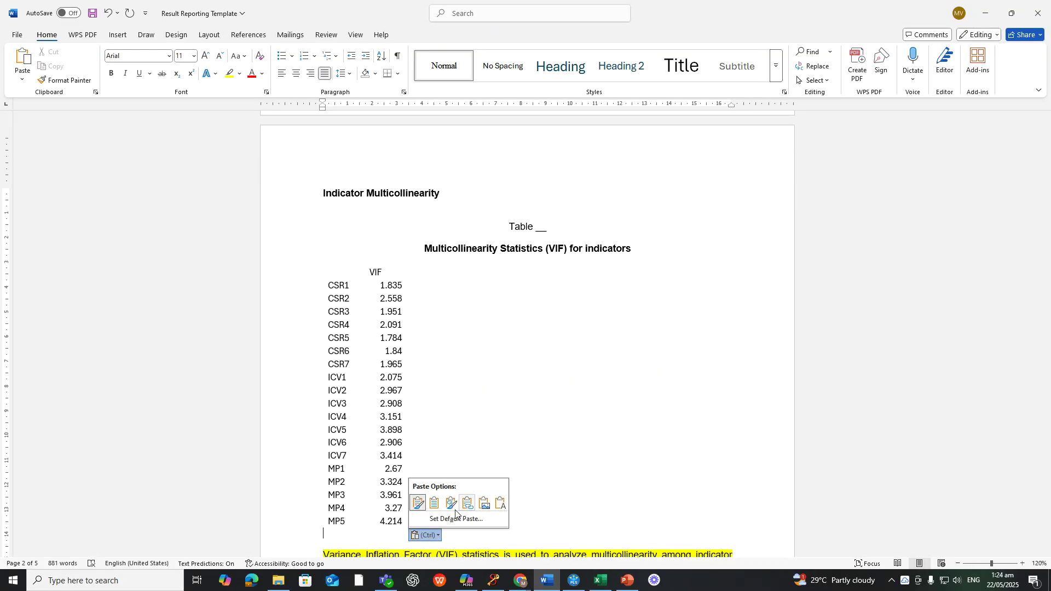
key(Escape)
scroll(363, 310, up, 1)
scroll(363, 310, down, 1)
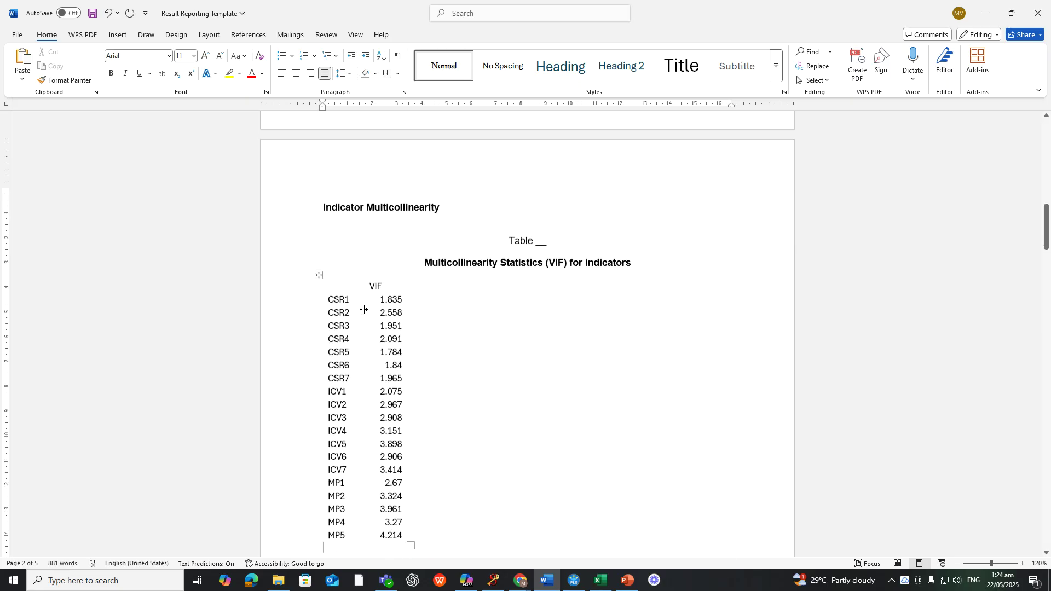
Right-align the VIF column header in the pasted table
click(367, 272)
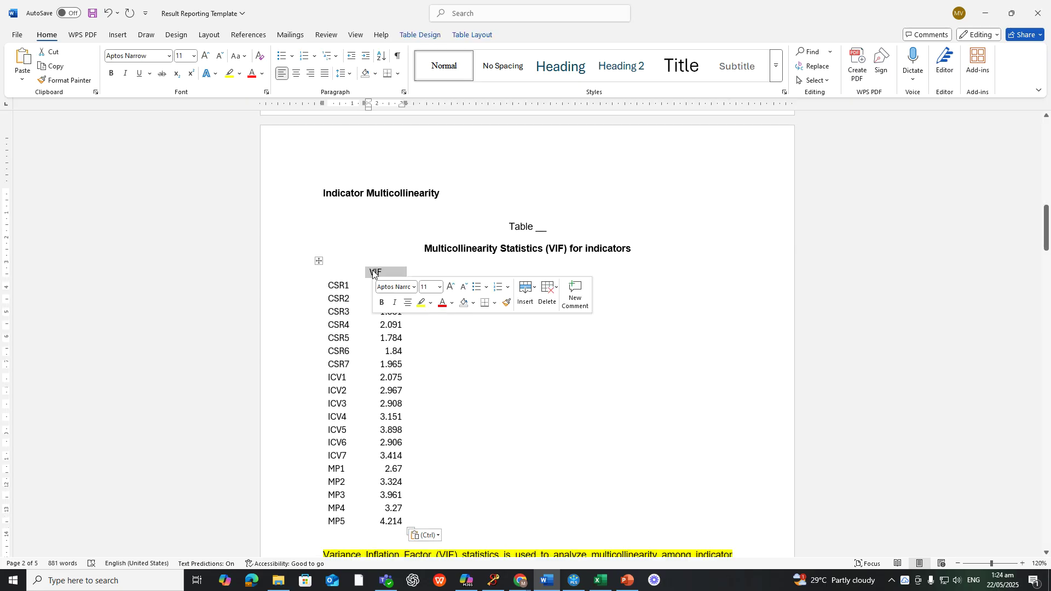
click(375, 272)
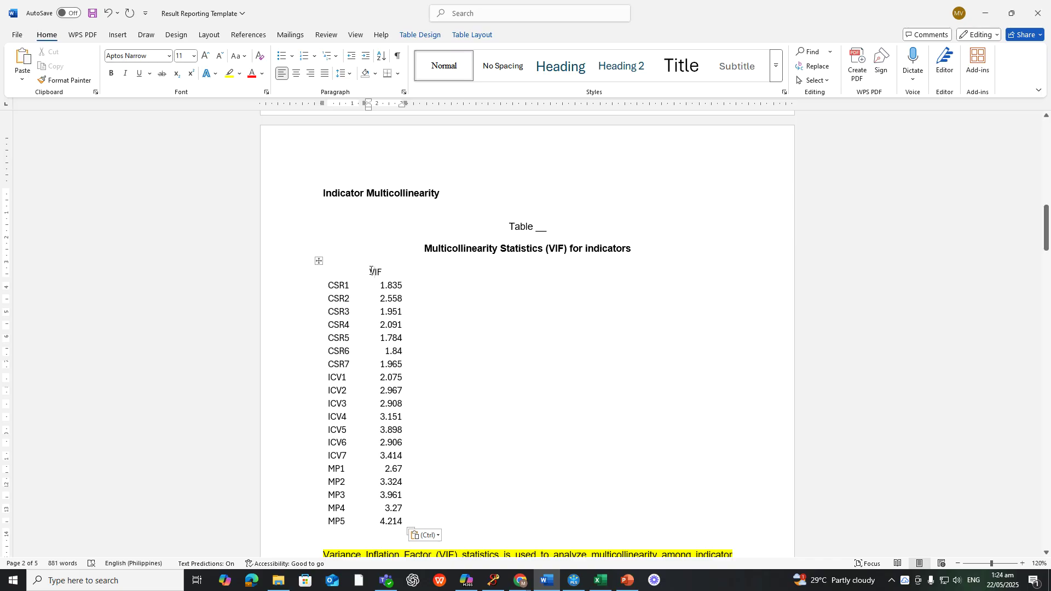
double_click(378, 272)
click(310, 74)
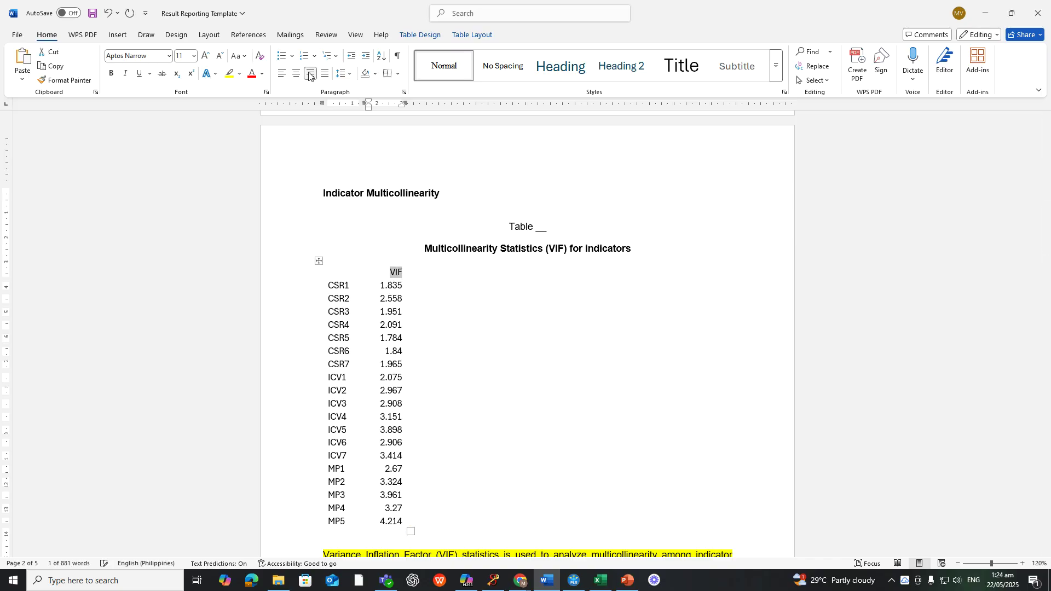
Add a bottom border and a top border to the header row of the VIF table
click(364, 272)
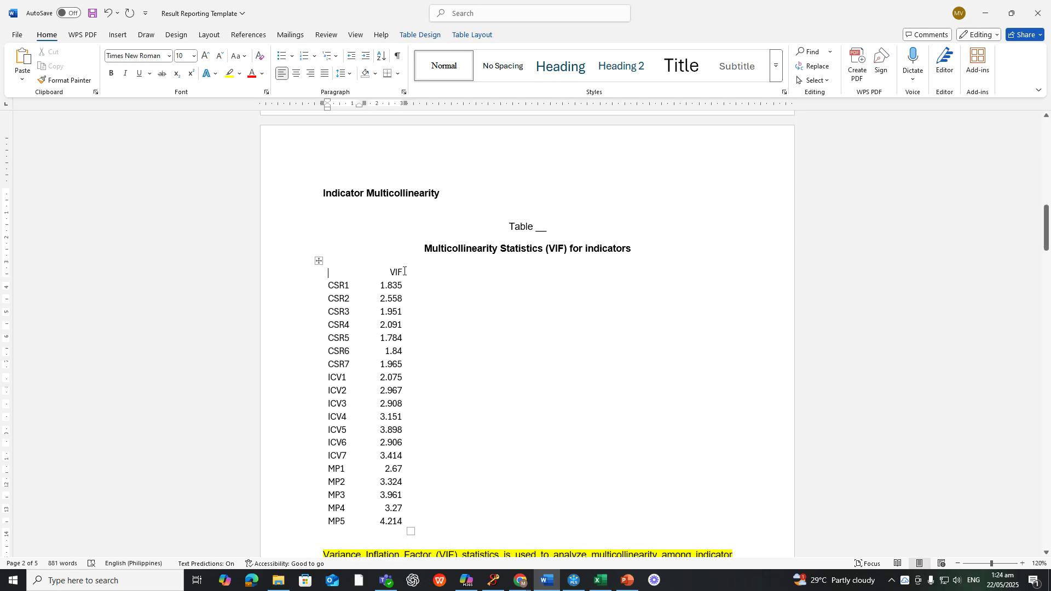
drag(404, 270, 331, 272)
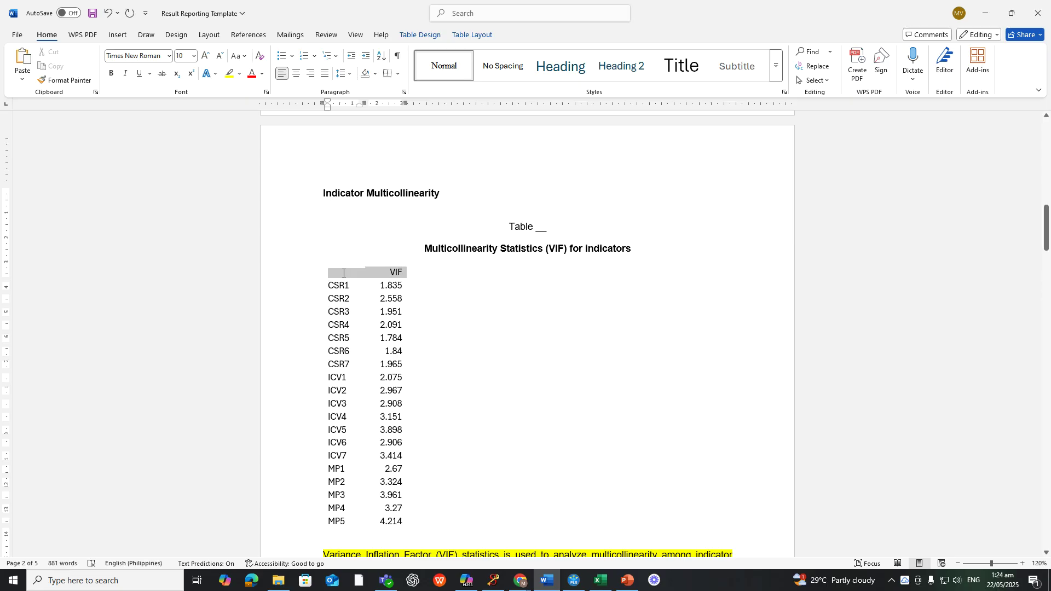
click(395, 271)
drag(400, 272, 331, 272)
click(463, 308)
click(473, 318)
click(466, 304)
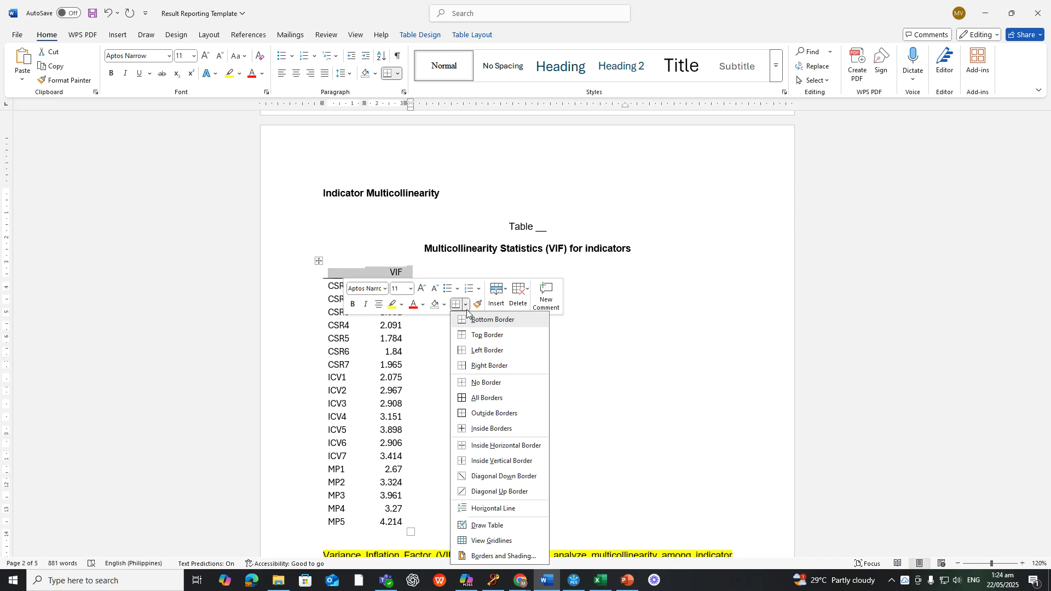
click(474, 334)
scroll(448, 331, down, 1)
scroll(448, 330, down, 1)
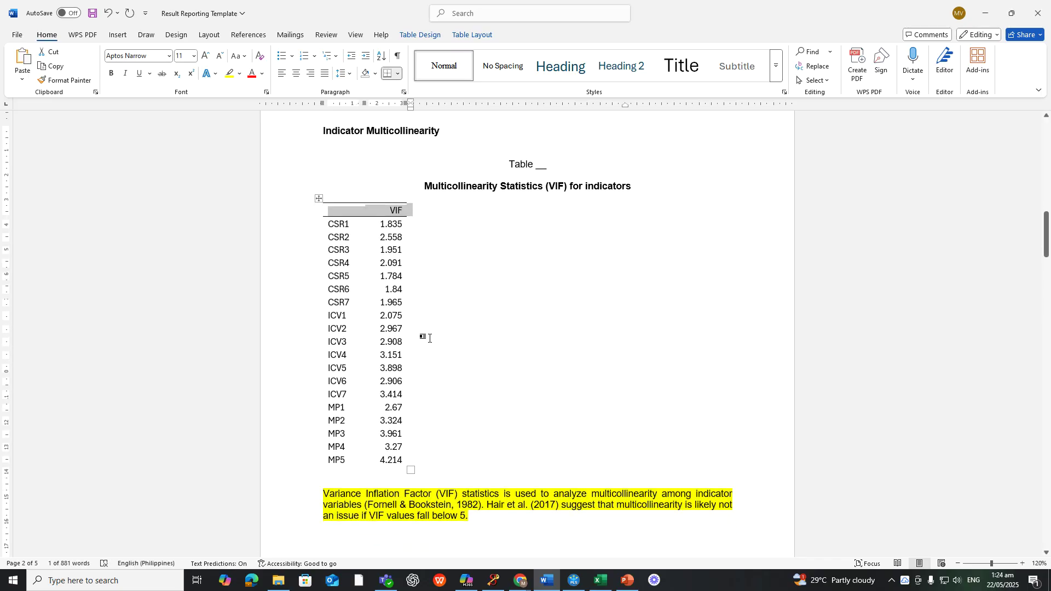
Add a bottom border to the MP5 row at the end of the VIF table
click(406, 460)
drag(404, 462, 328, 463)
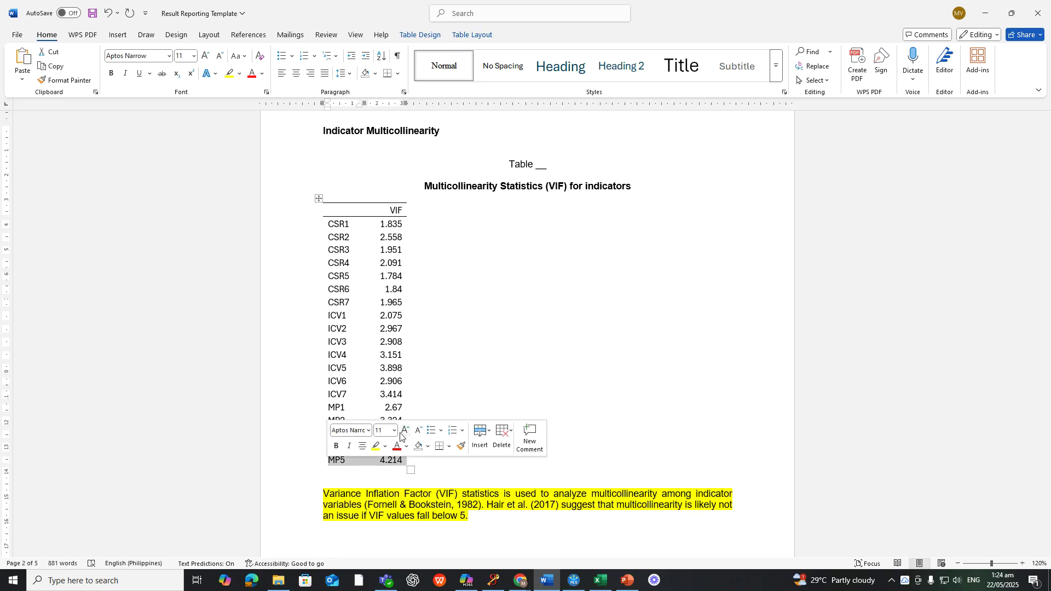
click(440, 446)
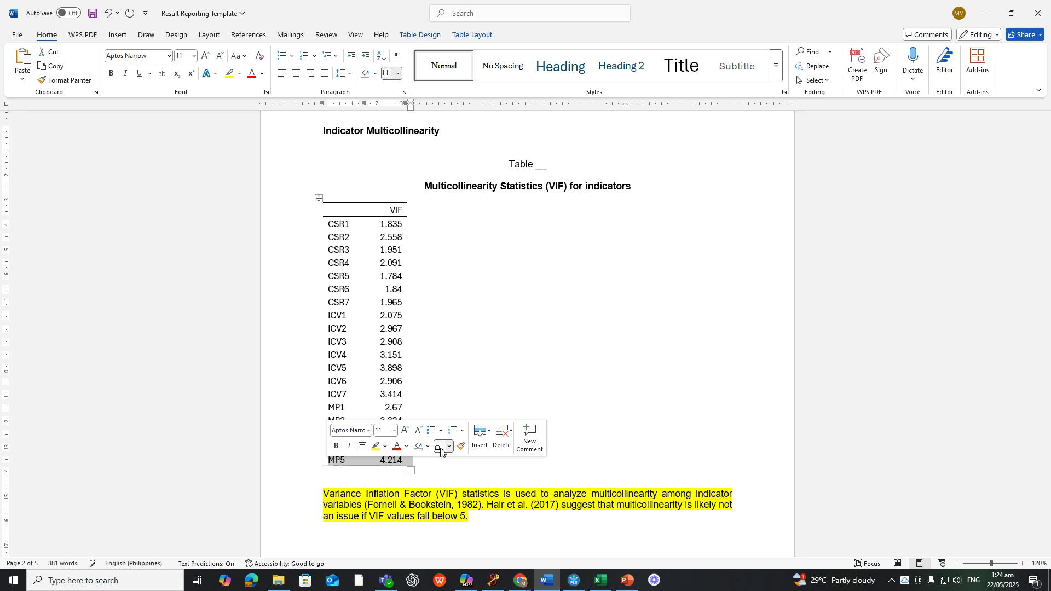
click(456, 357)
click(355, 211)
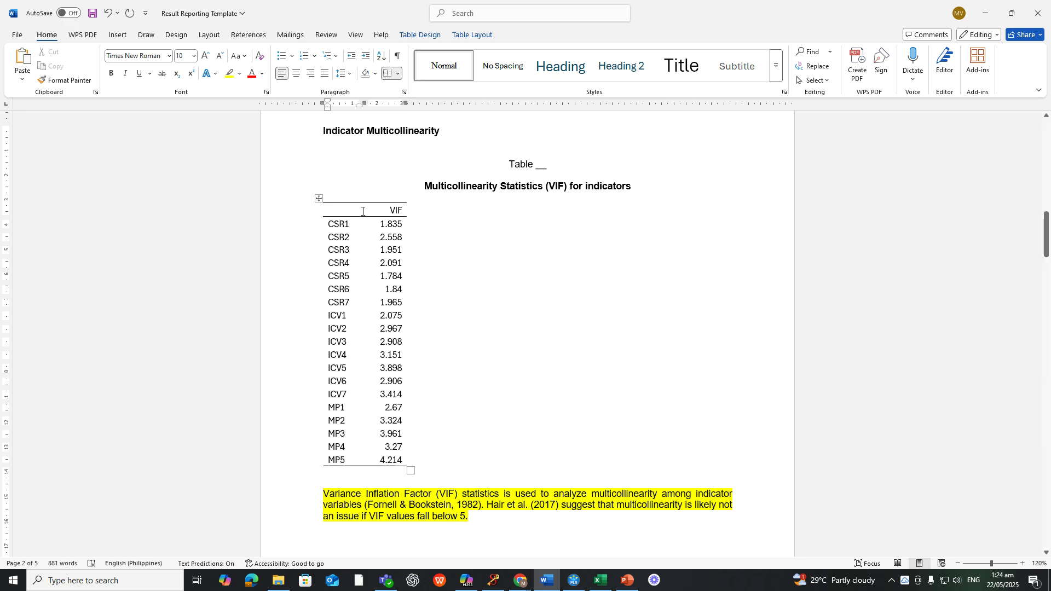
AutoFit the VIF table to the window so it spans the full text width
click(471, 35)
click(448, 81)
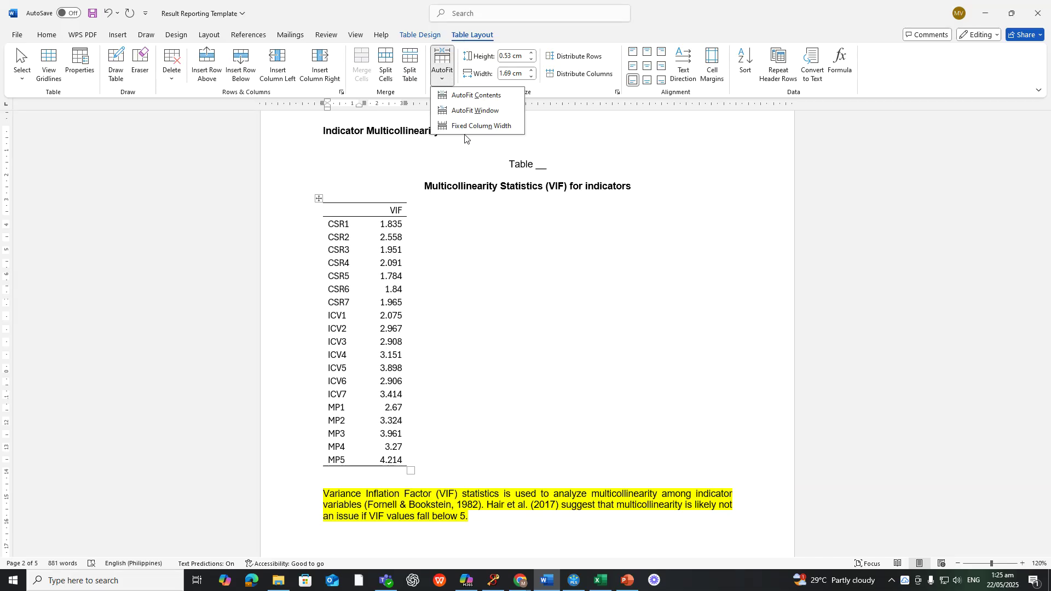
click(480, 111)
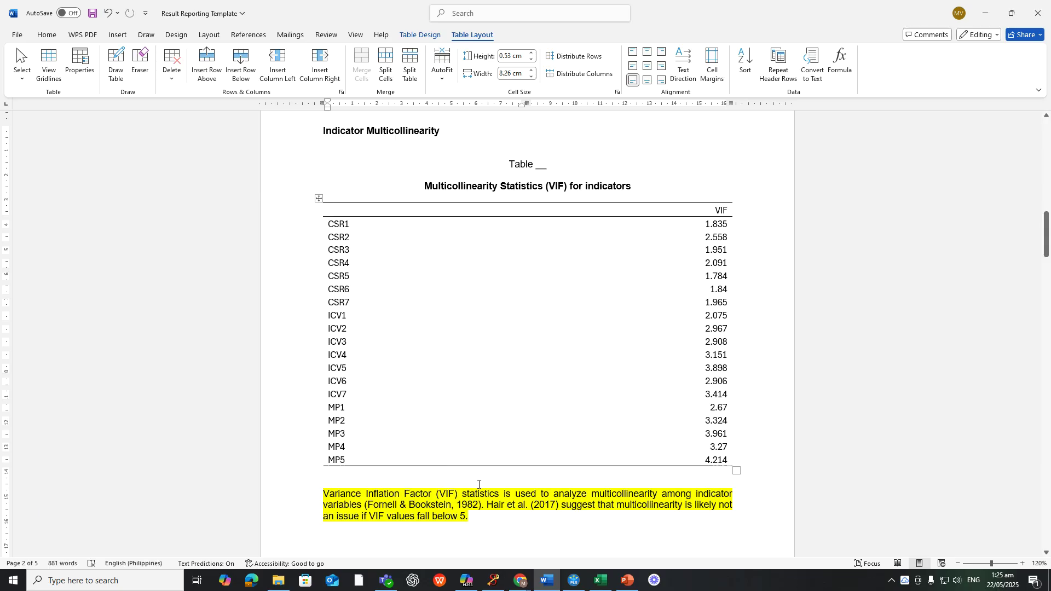
Copy the italic abbreviation note under the factor loadings table and paste it directly below the VIF table
scroll(479, 484, up, 10)
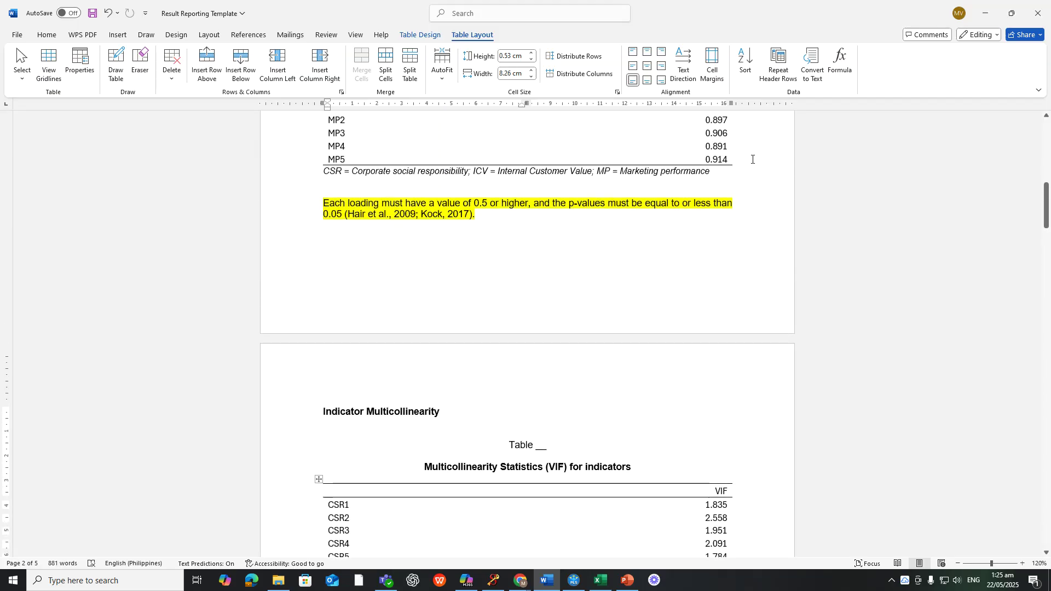
drag(710, 171, 320, 171)
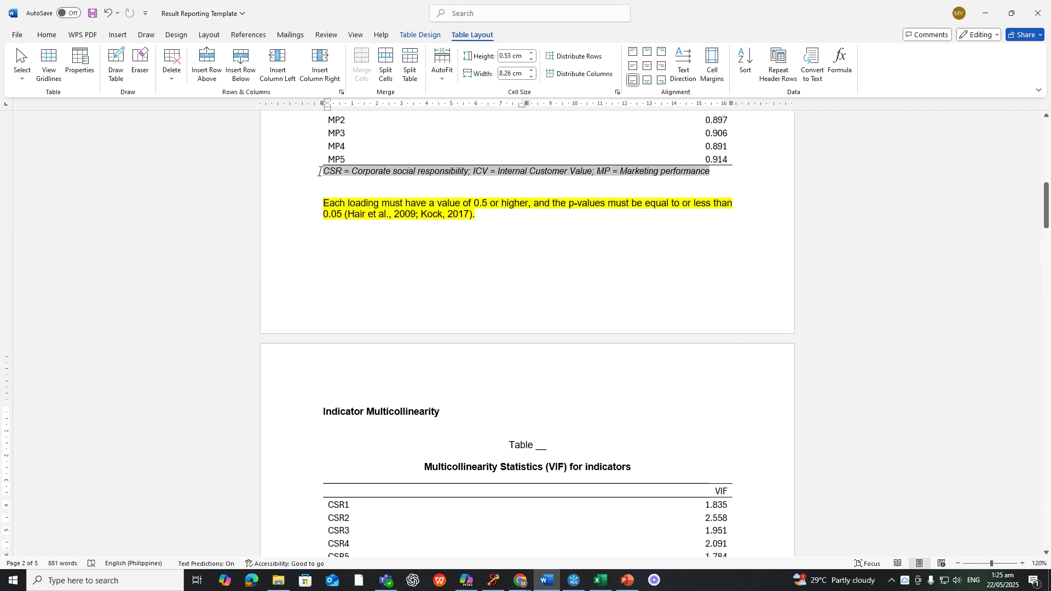
scroll(380, 236, down, 3)
scroll(379, 235, down, 4)
click(350, 378)
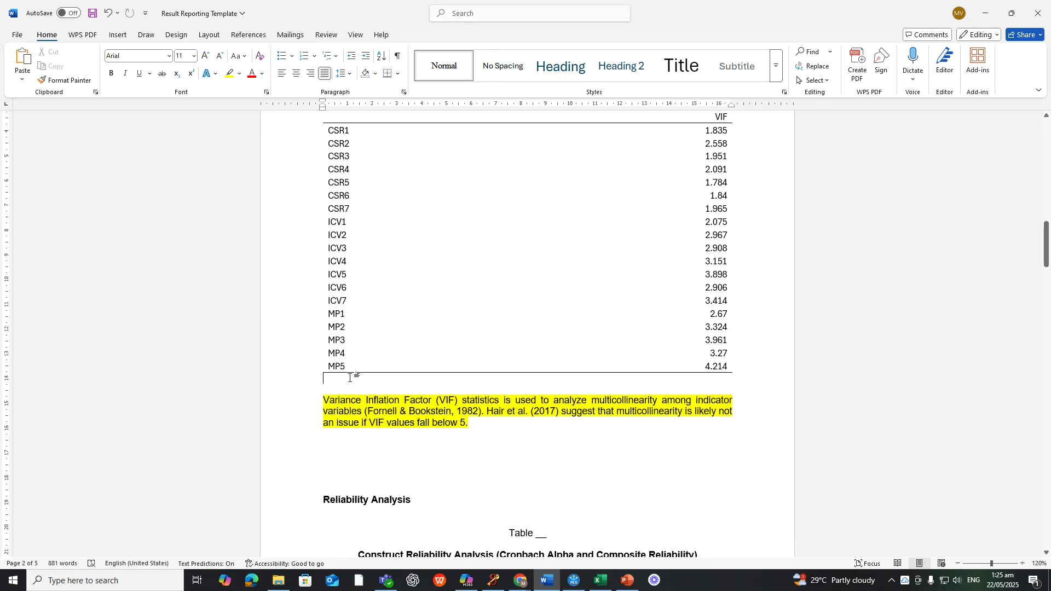
key(ctrl+v)
Bold the indicator labels CSR1 to MP5 and the CSR, ICV and MP column headers in the factor loadings table
scroll(479, 341, up, 11)
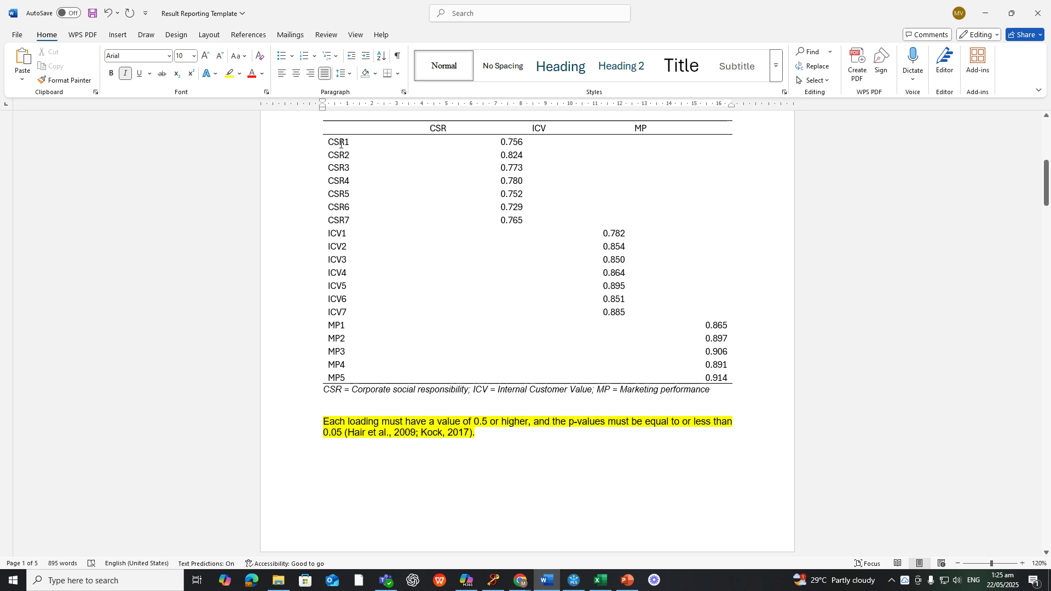
drag(329, 142, 336, 377)
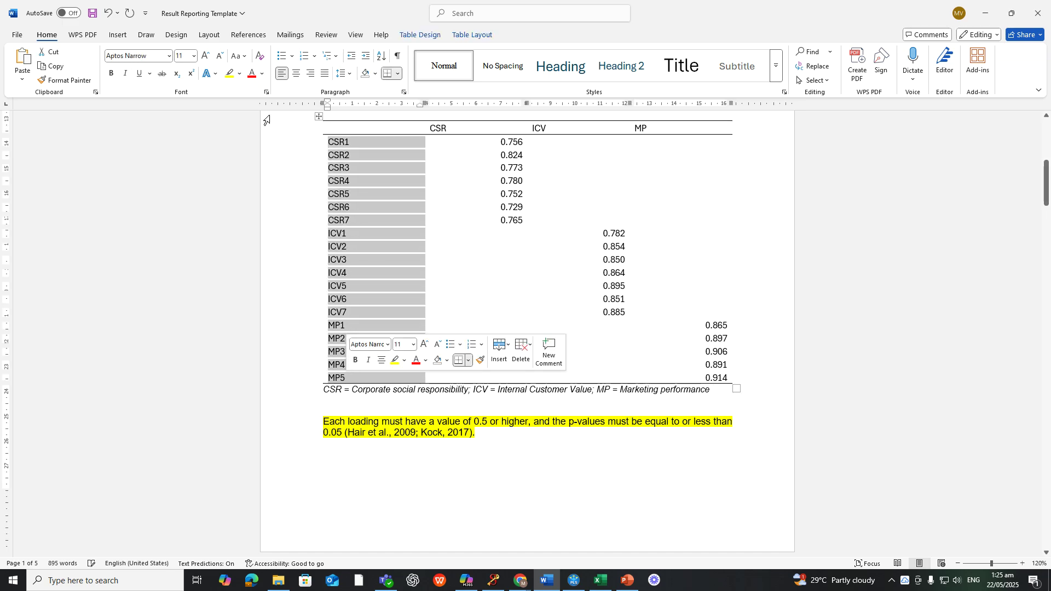
click(111, 72)
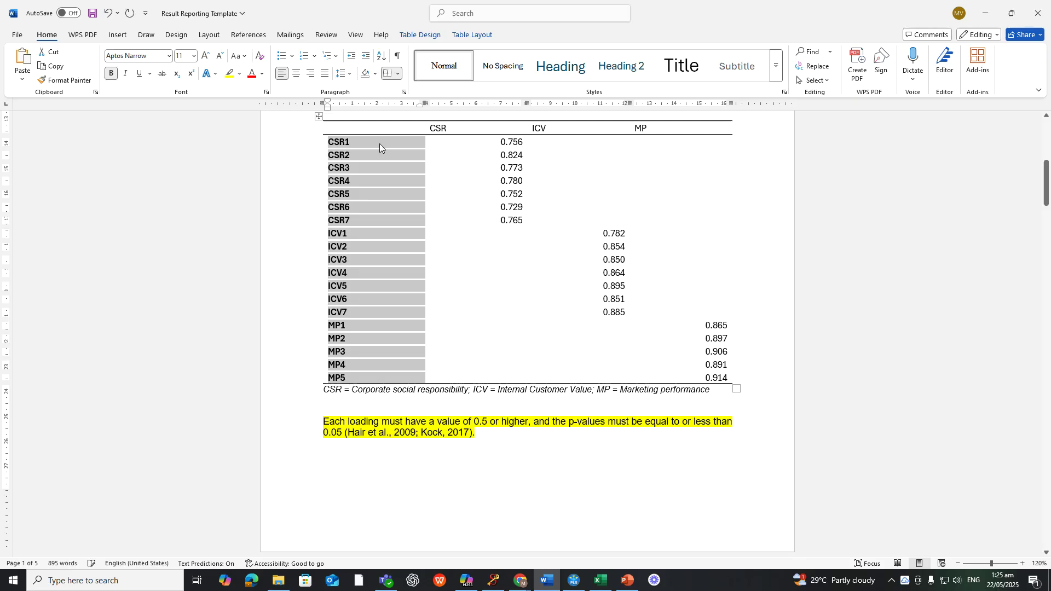
click(420, 128)
drag(427, 128, 640, 128)
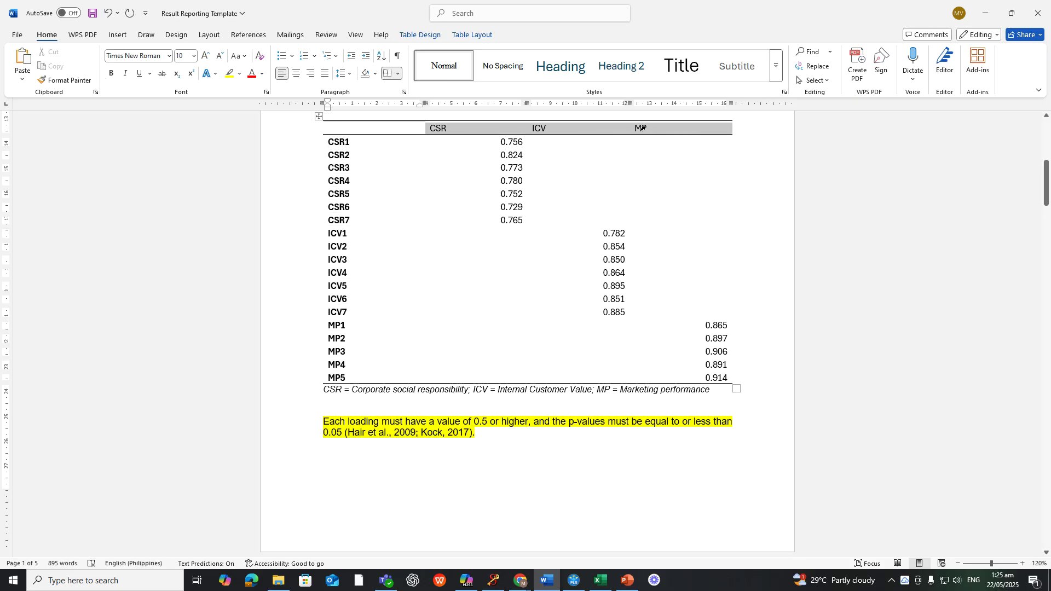
click(111, 73)
click(495, 244)
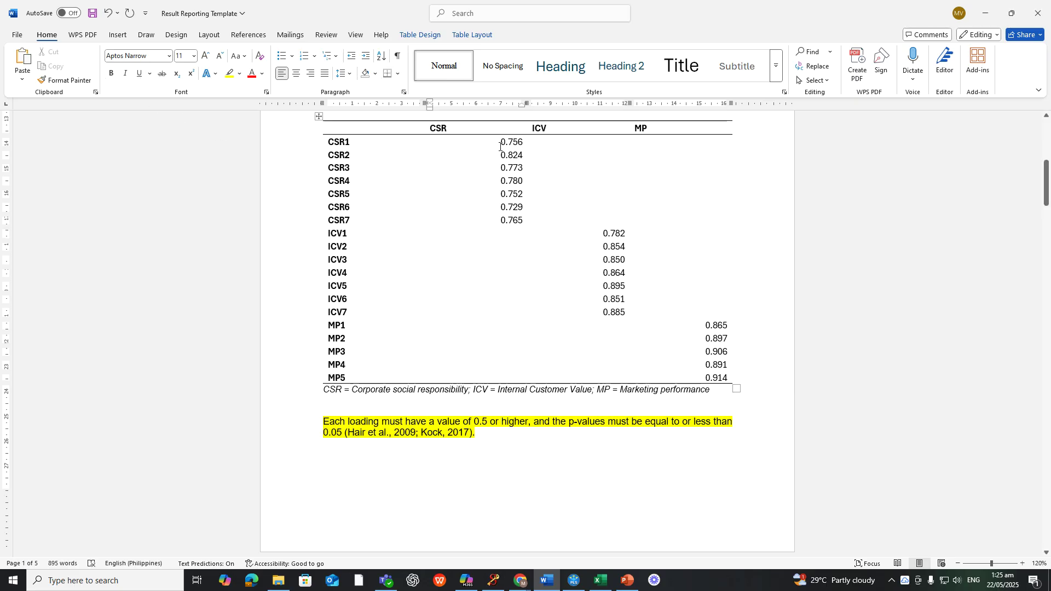
Left-align the CSR loadings under their column header in the factor loadings table
drag(507, 145, 510, 221)
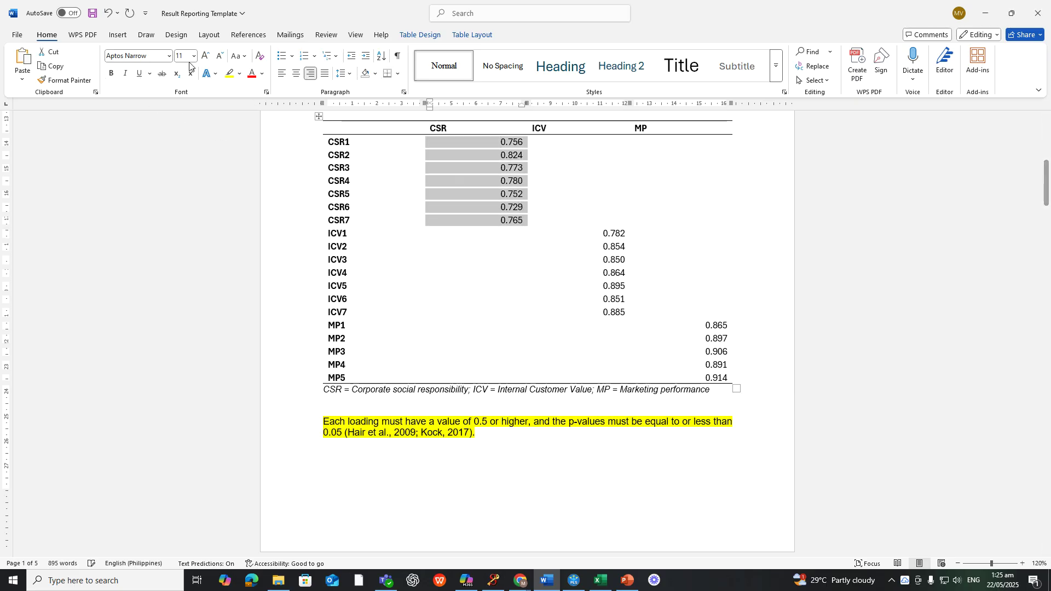
click(314, 74)
click(313, 75)
click(313, 77)
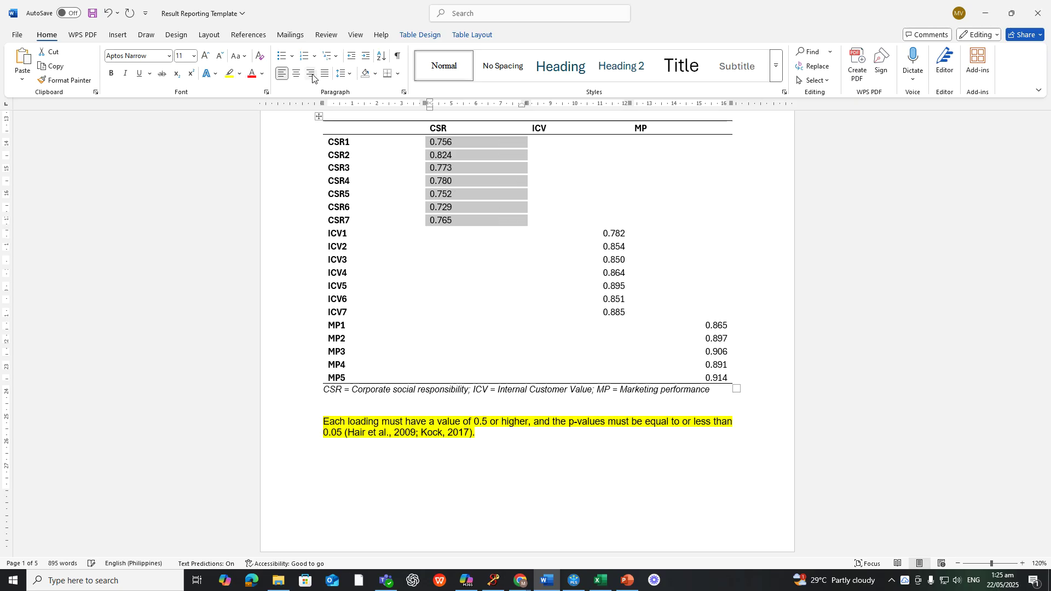
click(312, 77)
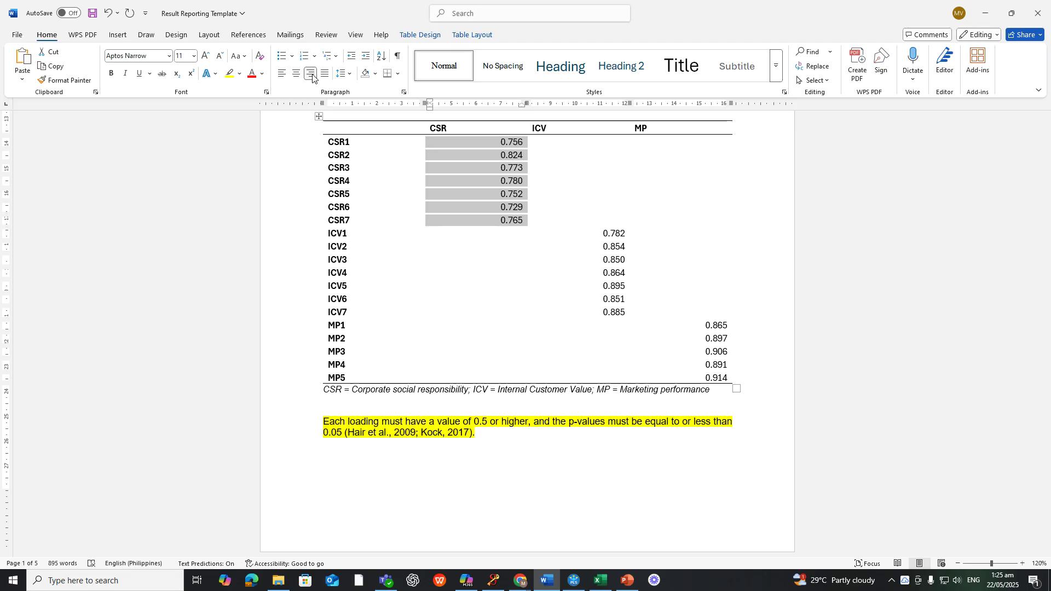
click(312, 77)
Left-align the ICV and MP loadings under their column headers in the factor loadings table
click(604, 229)
drag(604, 231, 604, 313)
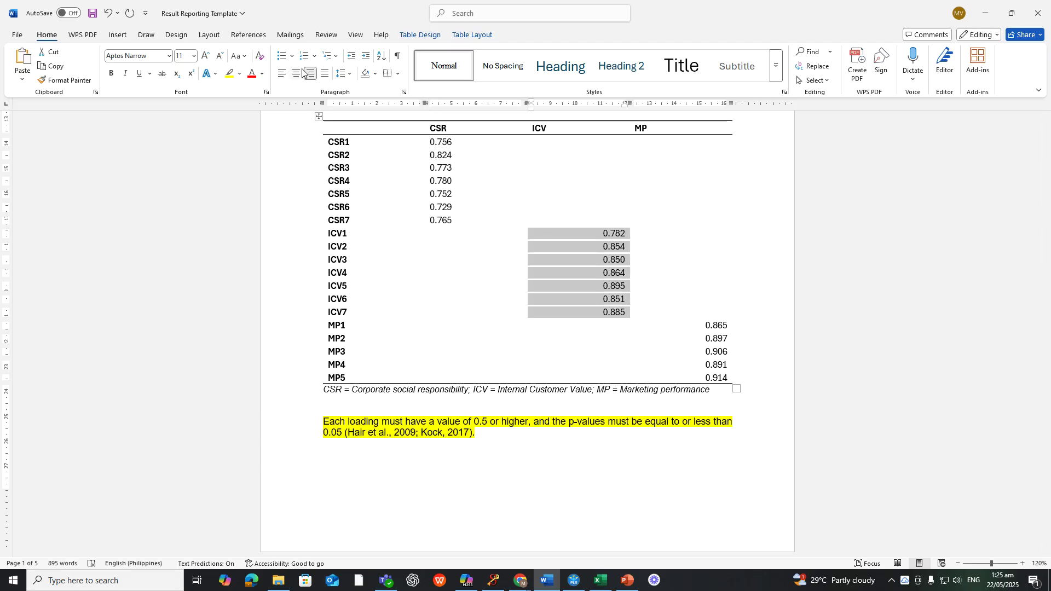
click(287, 76)
click(706, 312)
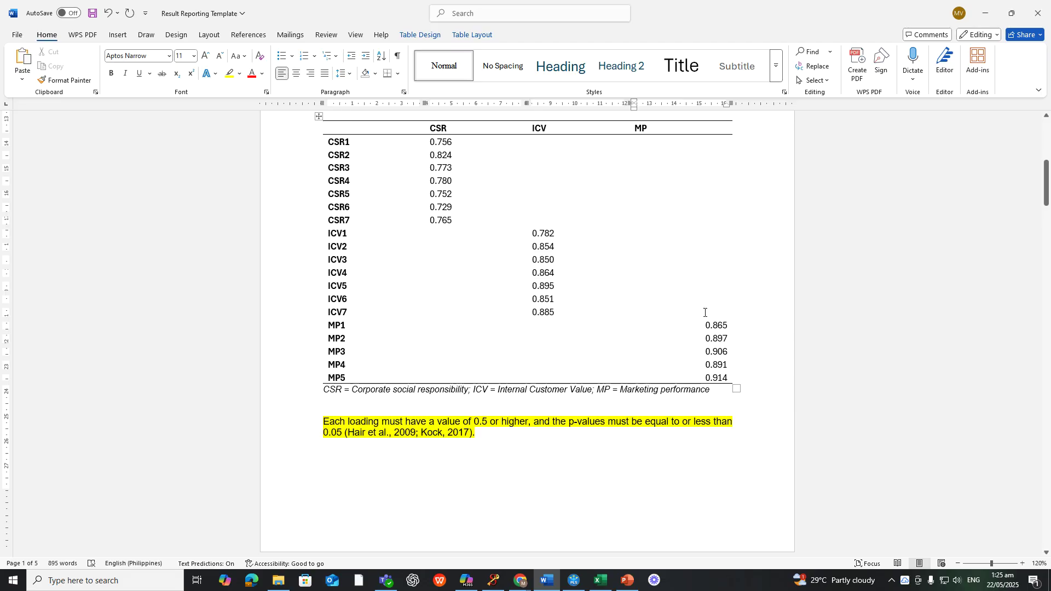
drag(708, 316, 707, 379)
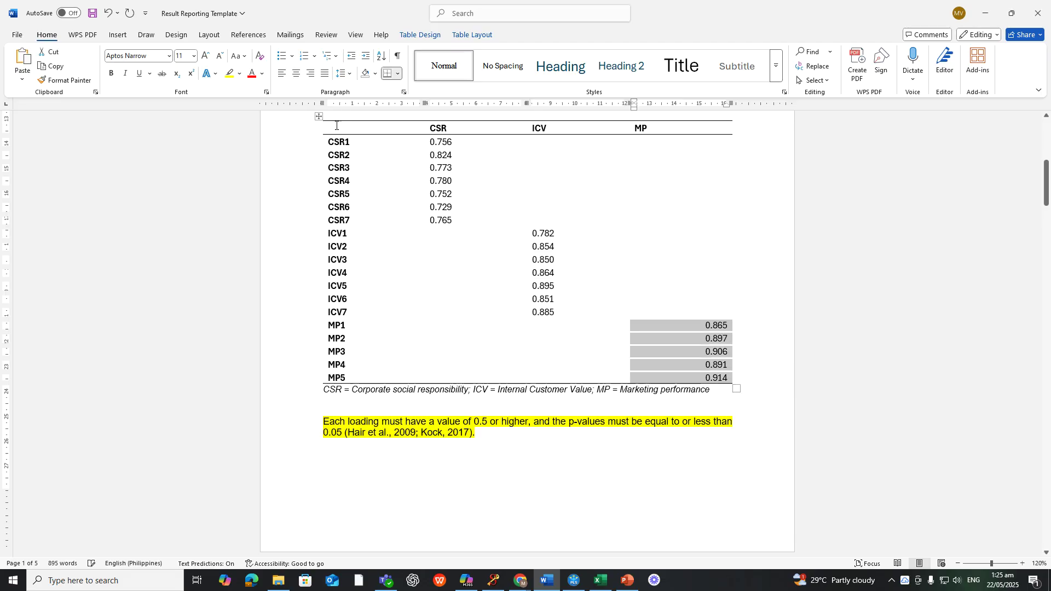
click(280, 75)
click(609, 243)
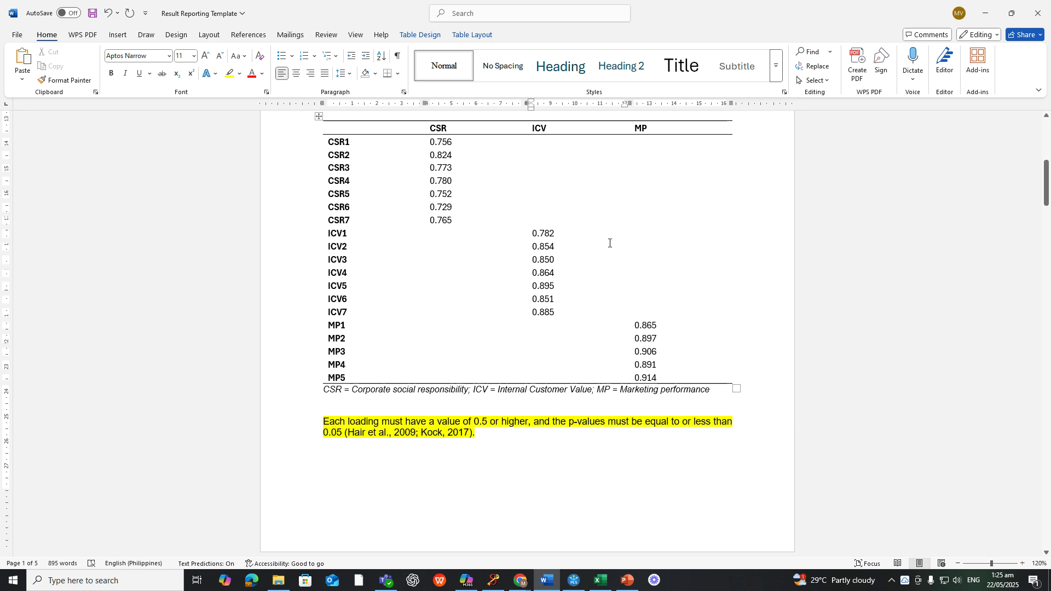
Switch to SmartPLS and copy the Construct reliability and validity overview table for Excel/Word
scroll(587, 232, down, 15)
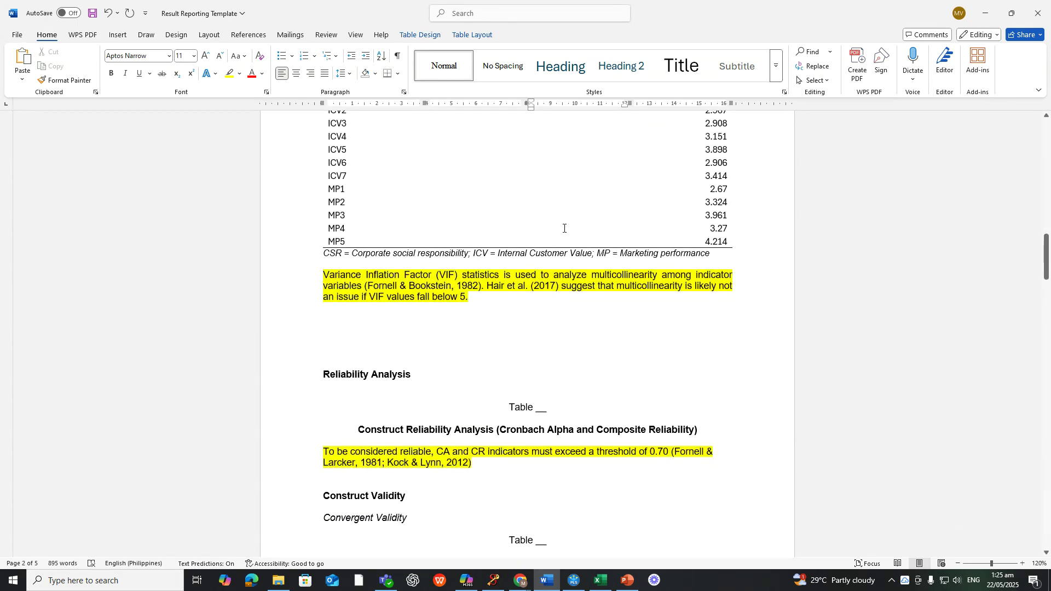
scroll(669, 253, down, 3)
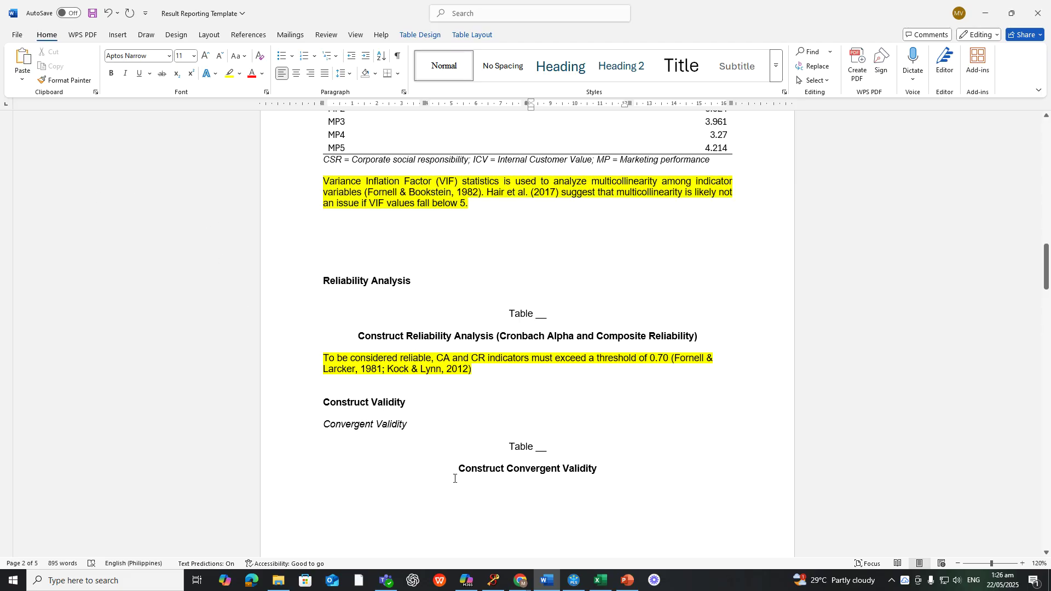
click(575, 581)
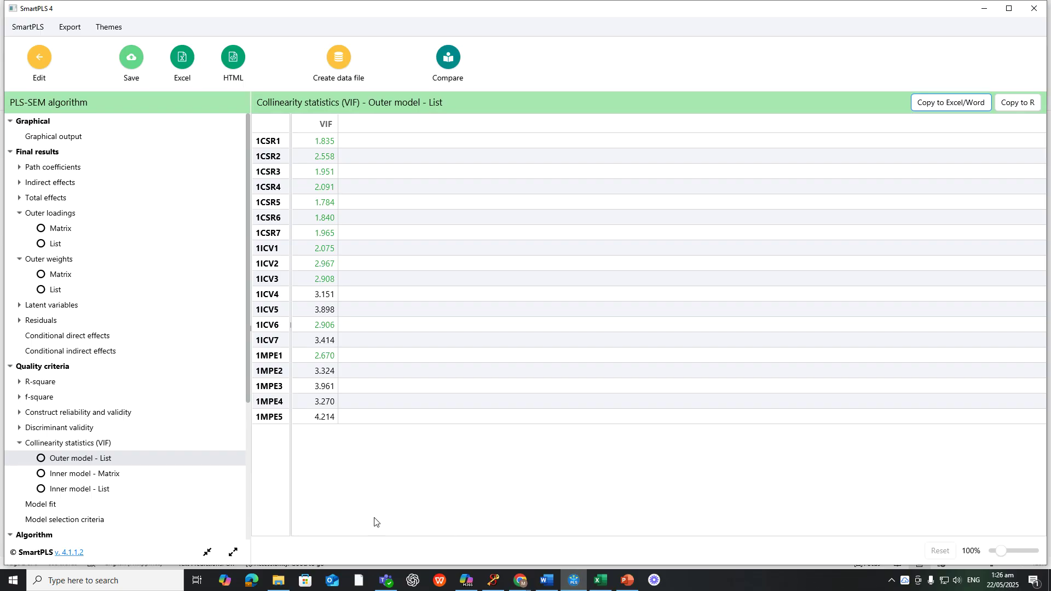
click(103, 417)
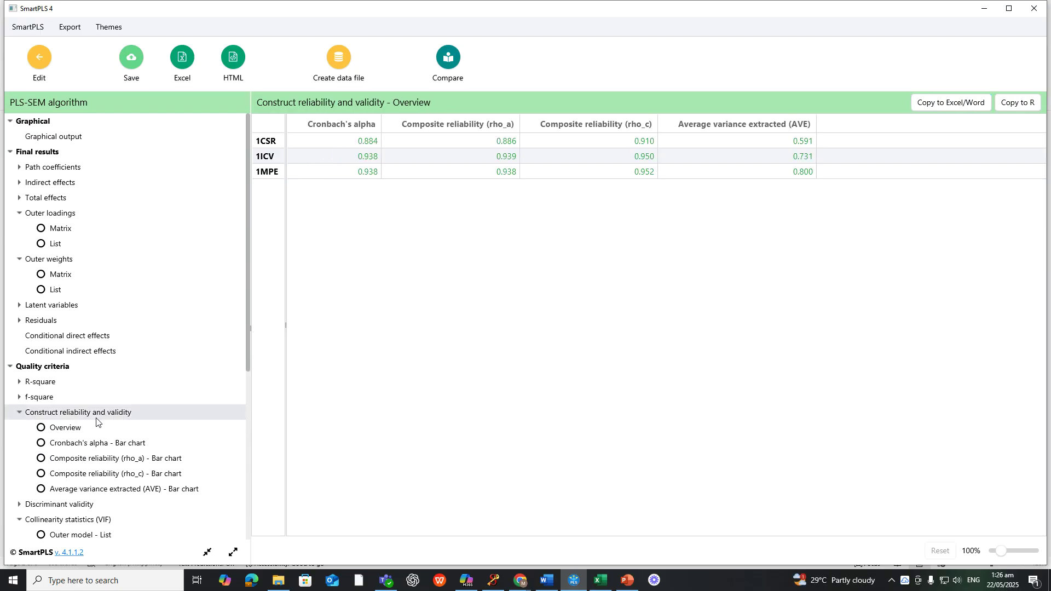
click(92, 432)
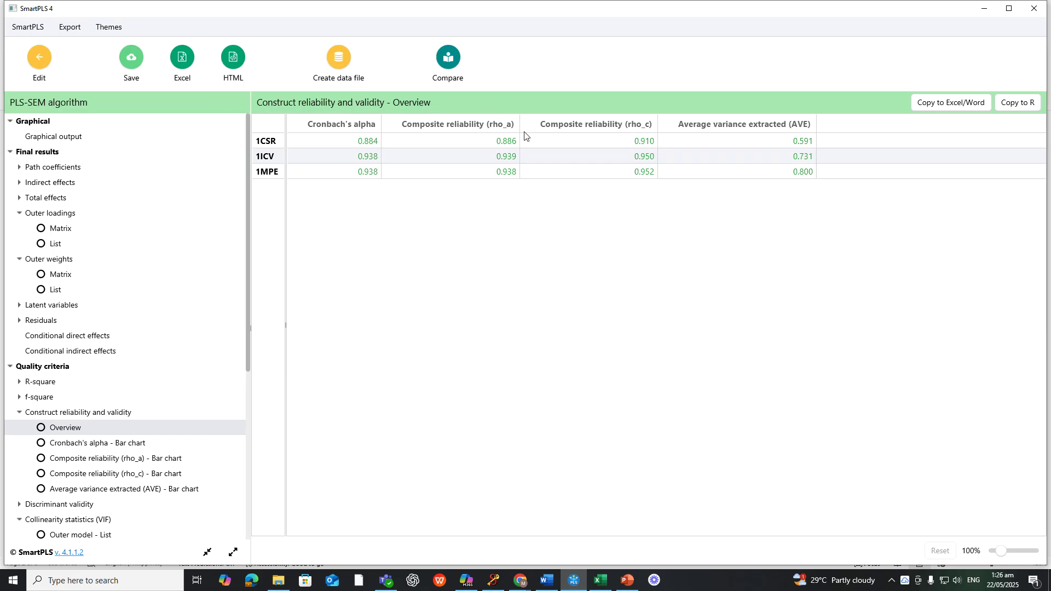
click(946, 104)
Switch to Excel and paste the reliability and validity table at Q3 using the destination formatting
click(602, 583)
drag(616, 219, 640, 220)
click(617, 204)
double_click(617, 205)
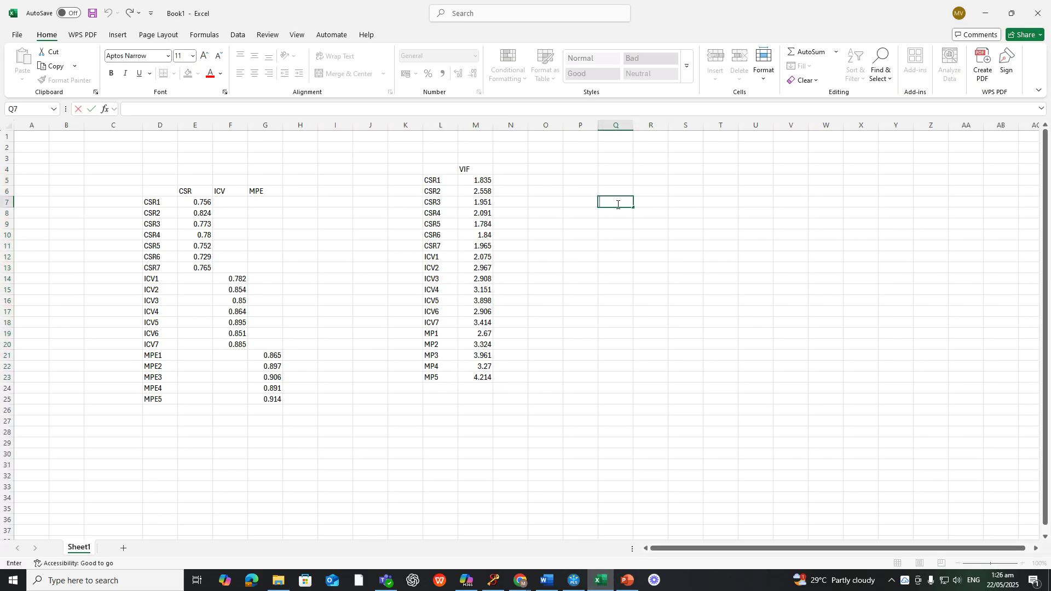
click(616, 170)
double_click(617, 158)
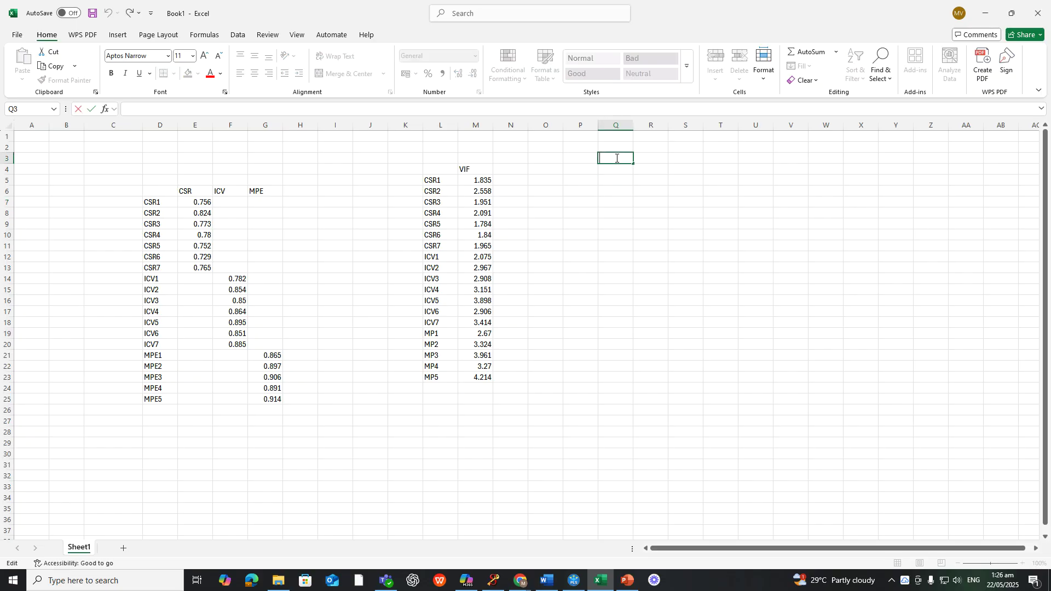
click(615, 166)
click(610, 162)
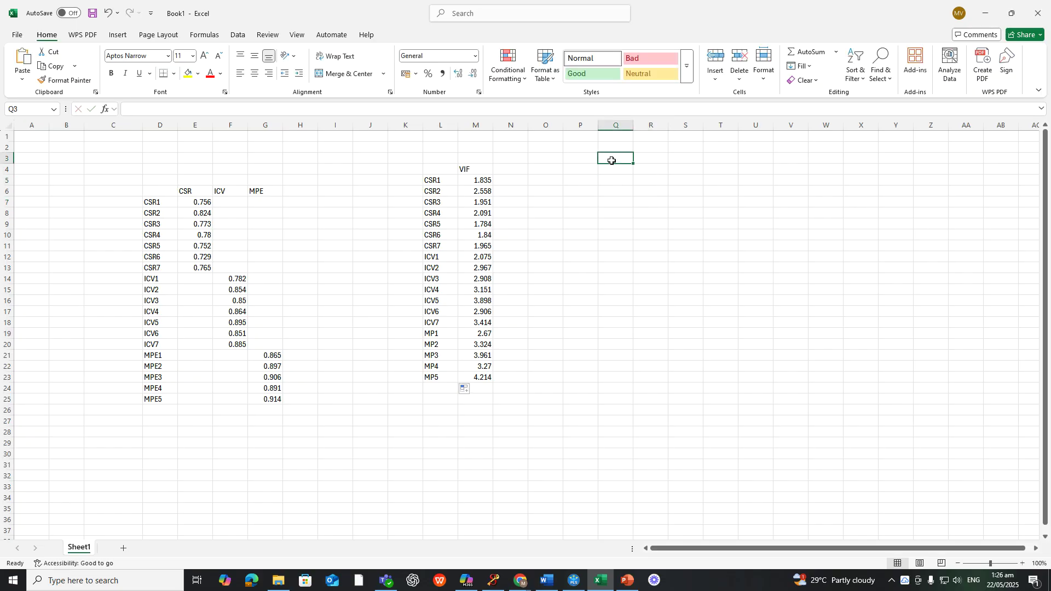
key(ctrl+v)
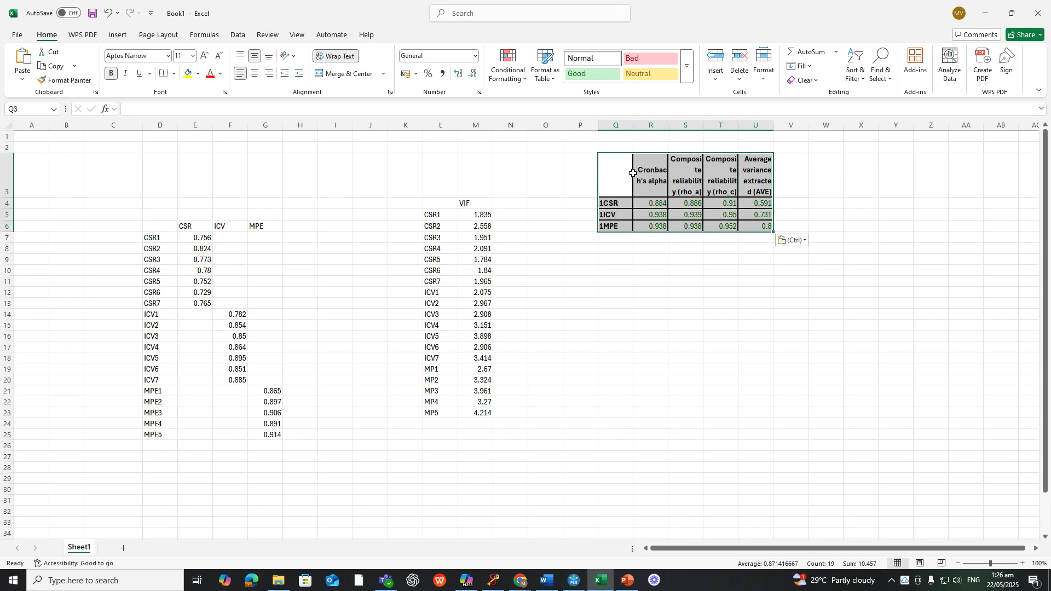
click(800, 241)
click(803, 272)
click(776, 225)
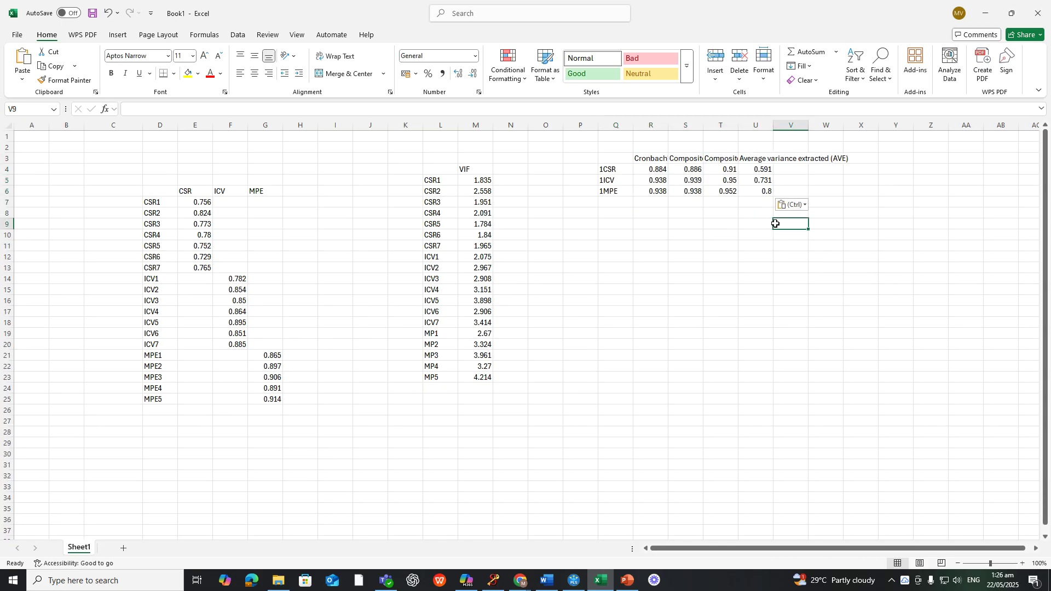
Remove the leading 1 from the construct labels in Q4:Q6 so they read CSR, ICV and MPE
click(684, 170)
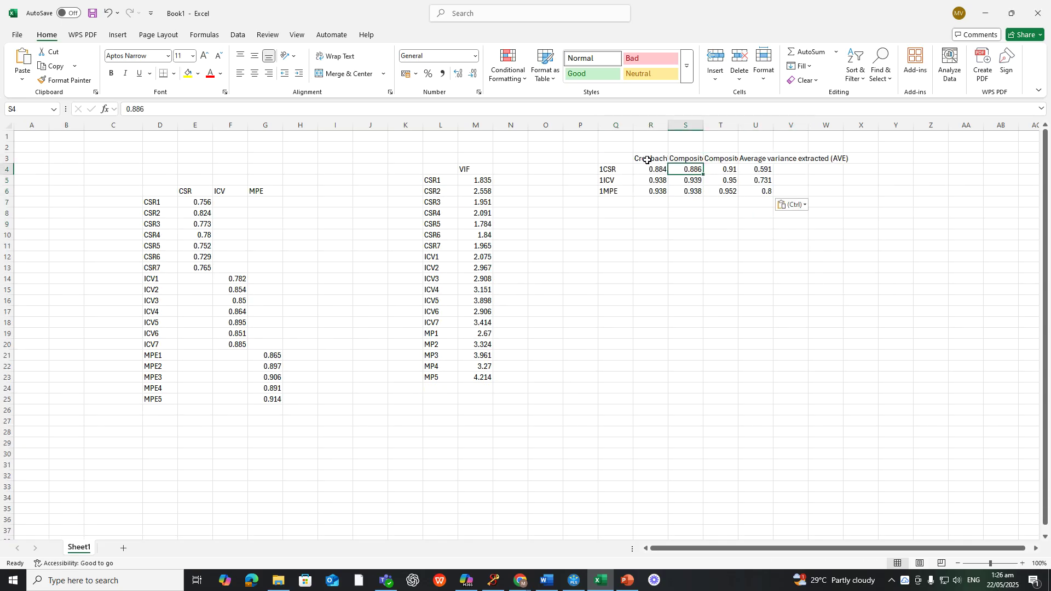
double_click(611, 167)
key(Home)
key(Delete)
click(602, 182)
double_click(602, 182)
key(Home)
key(Delete)
click(605, 192)
double_click(609, 194)
key(Home)
key(Delete)
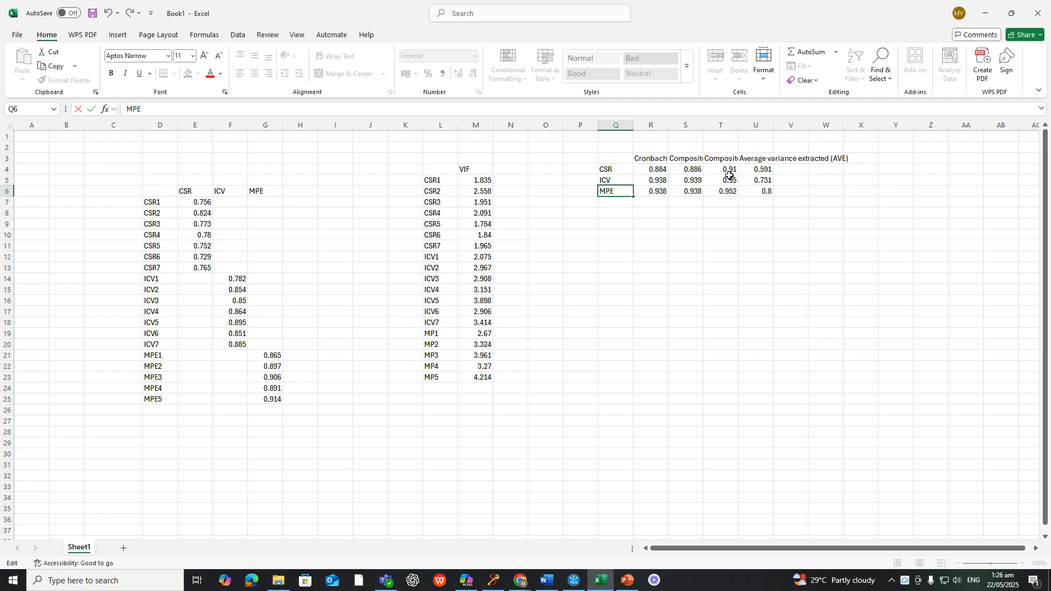
click(733, 159)
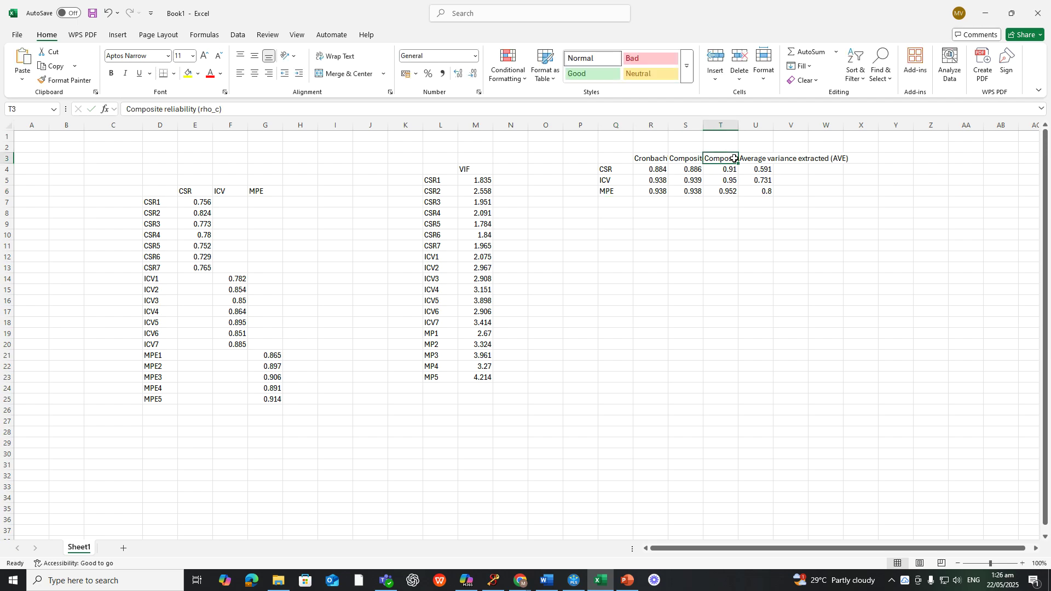
click(652, 162)
click(602, 170)
drag(615, 157, 654, 192)
click(617, 213)
click(617, 224)
key(ctrl+v)
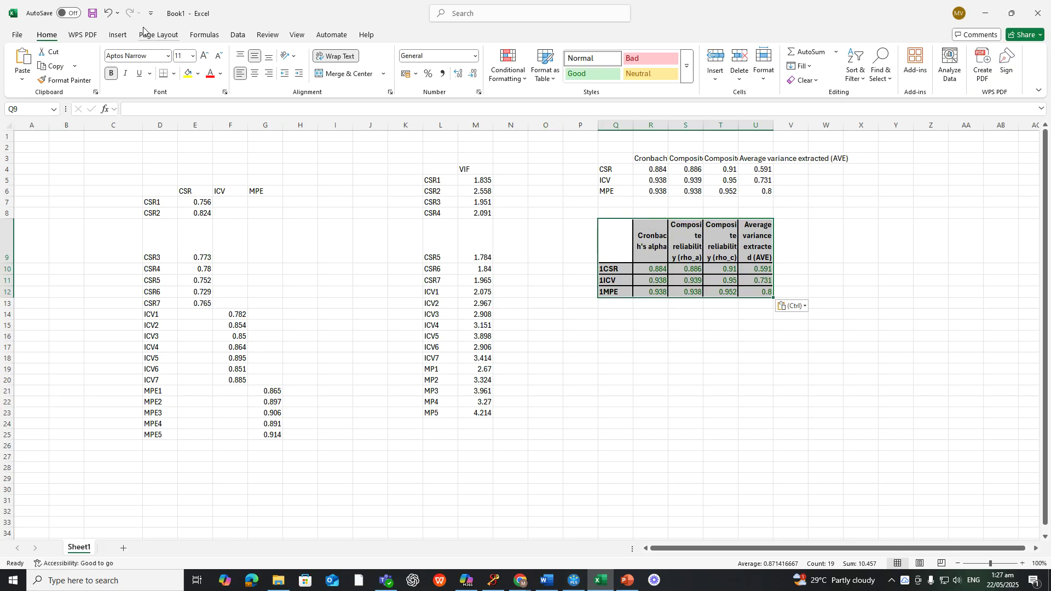
click(108, 13)
Copy the construct labels and Cronbach's alpha column in Q3:R6 and paste them at Q9
drag(609, 157, 646, 189)
right_click(645, 186)
click(668, 219)
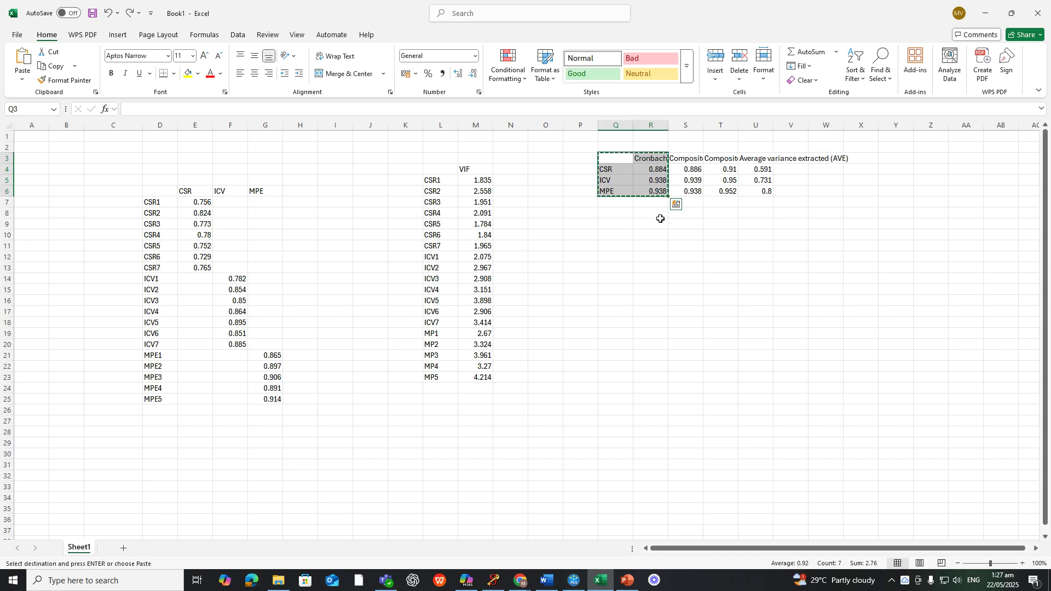
right_click(620, 224)
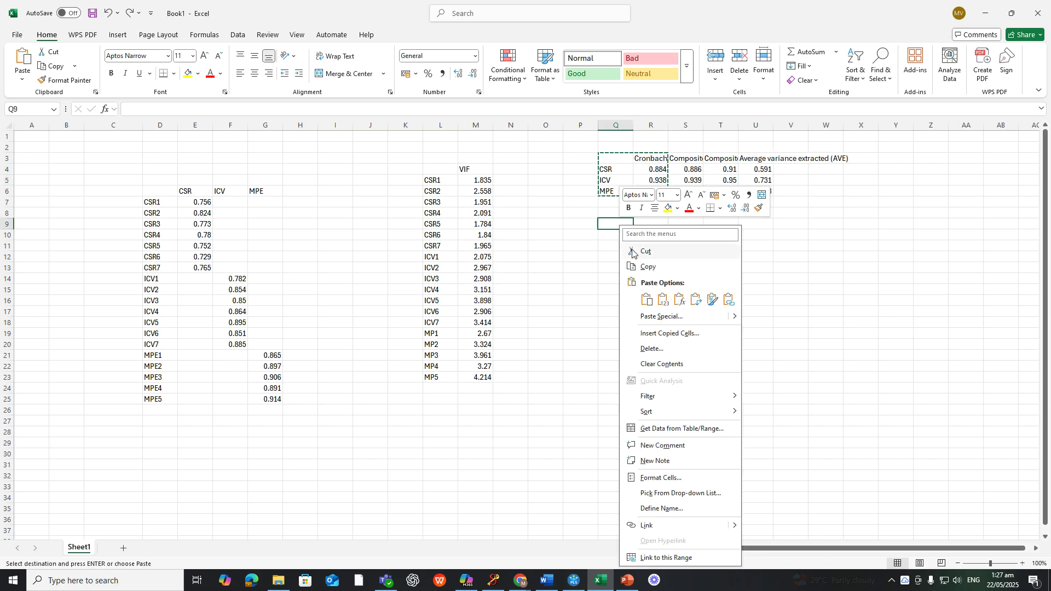
click(616, 221)
key(ctrl+v)
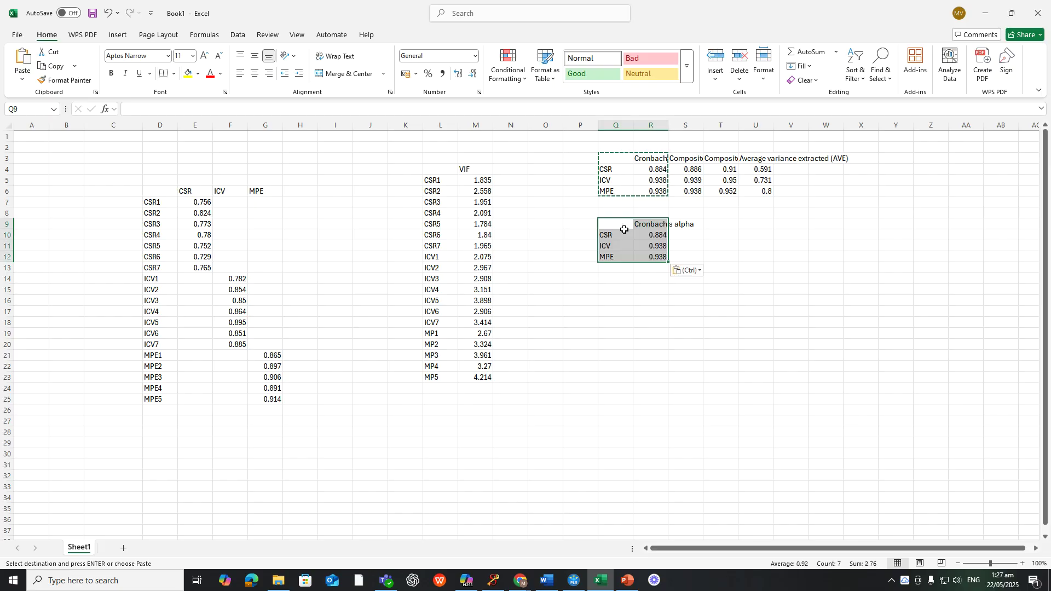
click(717, 225)
click(701, 225)
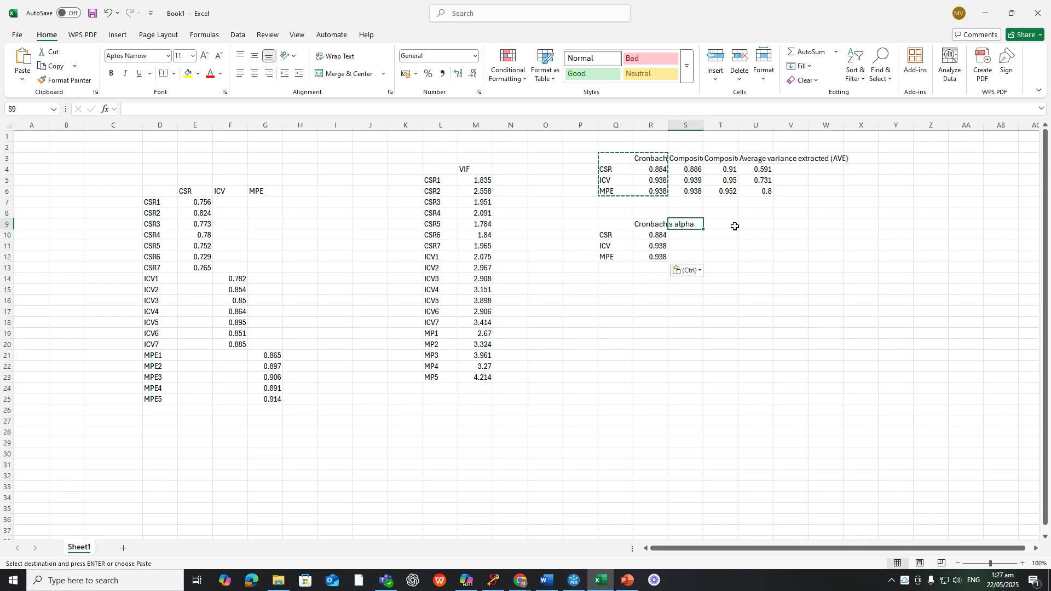
Copy the Composite reliability (rho_c) column in T3:T6 and paste it at S9 beside the Cronbach's alpha values
double_click(719, 158)
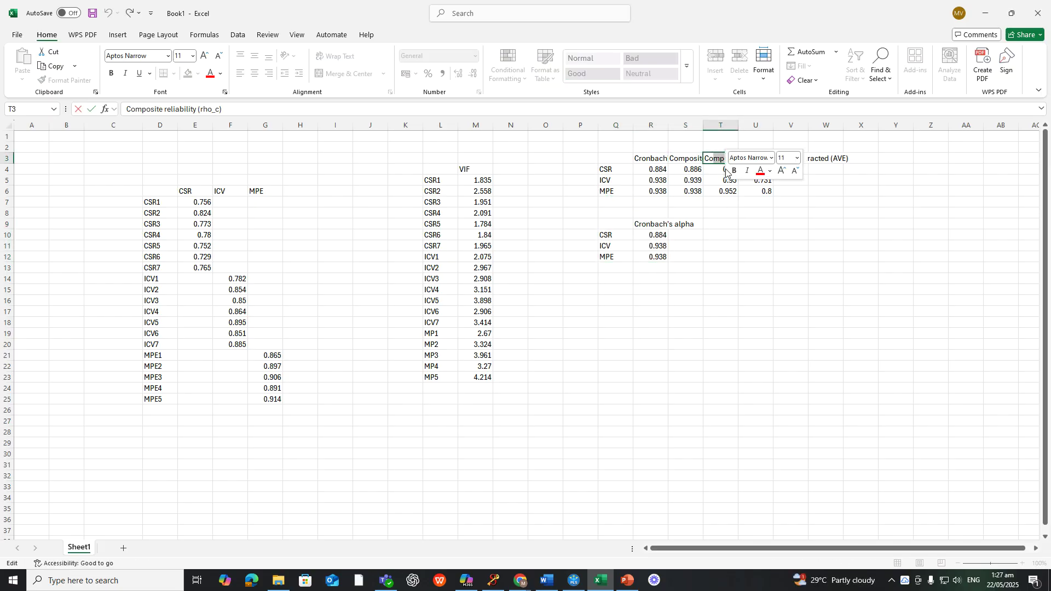
click(723, 144)
click(715, 159)
drag(720, 165, 733, 192)
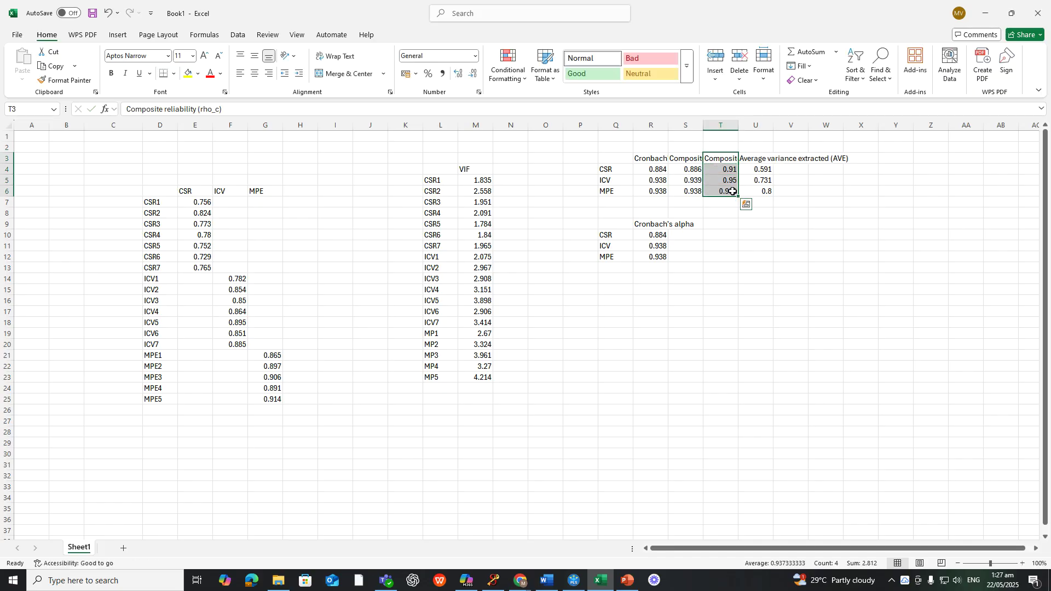
key(ctrl+c)
click(708, 225)
click(693, 224)
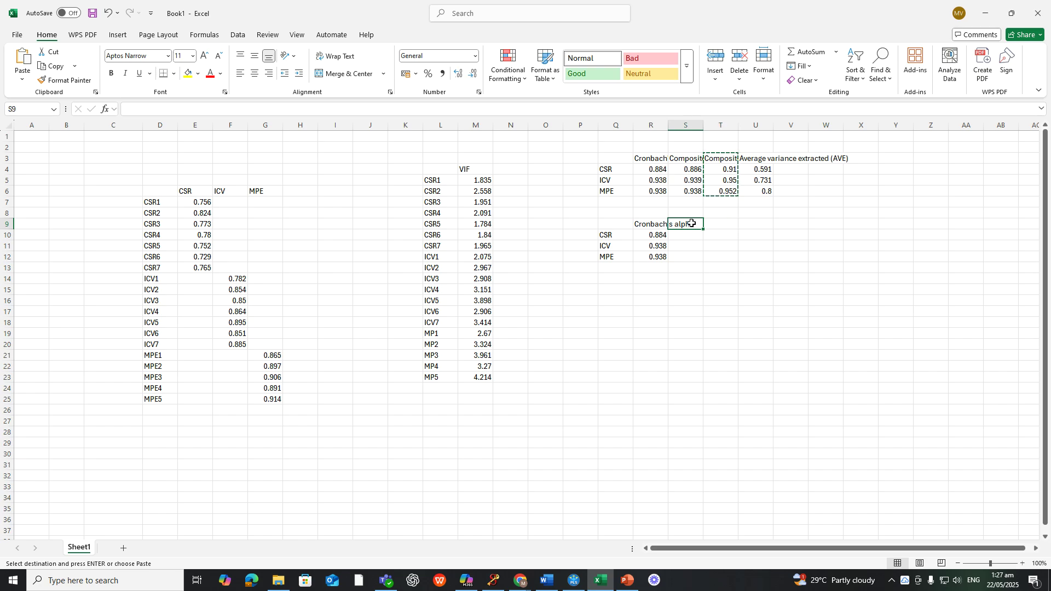
key(ctrl+v)
Copy the combined reliability table in Q9:S12 and switch to the results template in Word
click(717, 235)
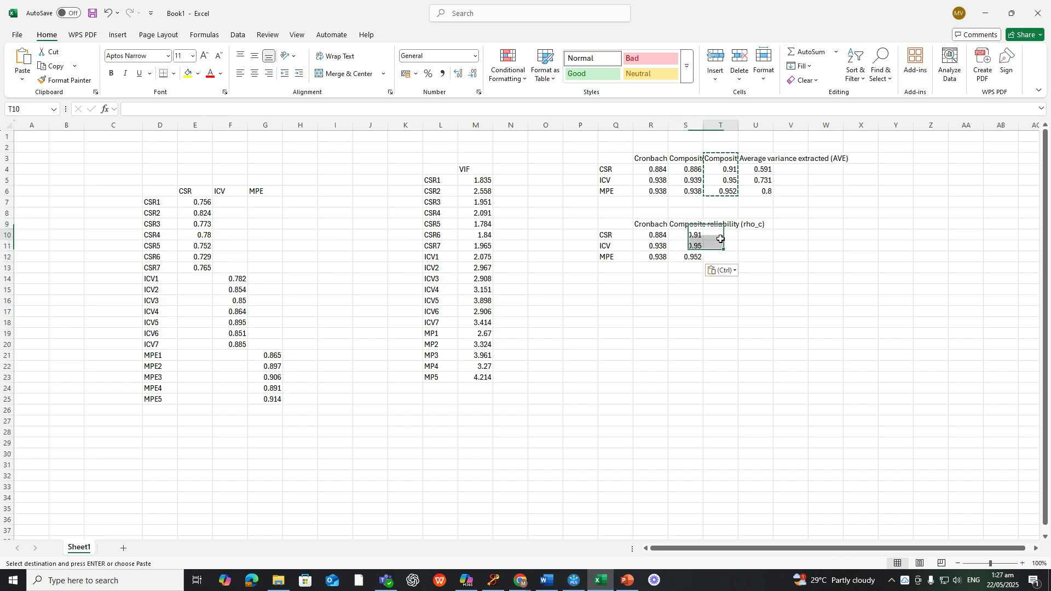
drag(629, 222, 684, 261)
key(ctrl+c)
click(576, 583)
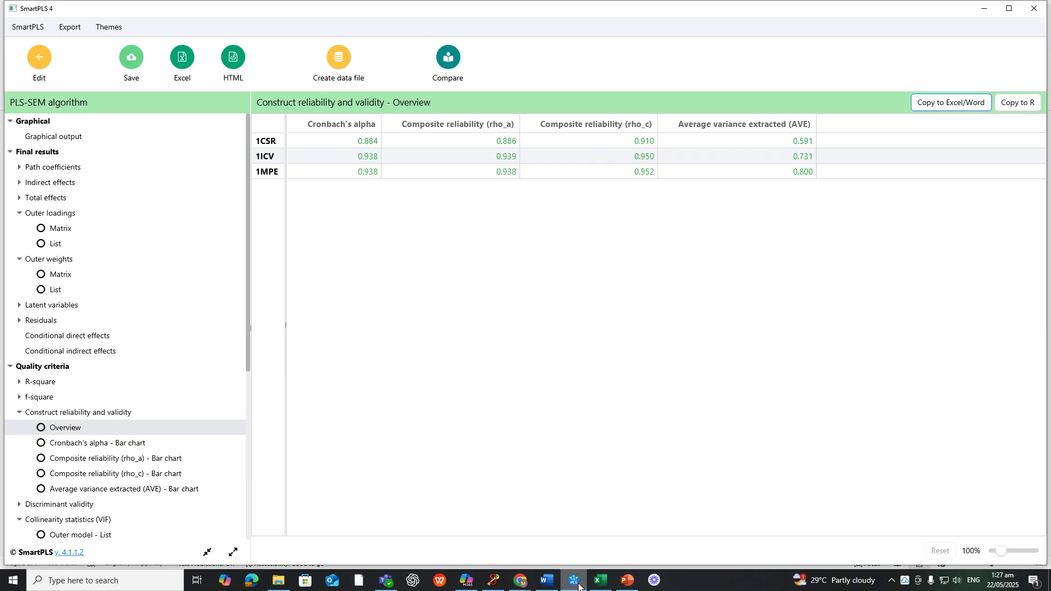
click(547, 581)
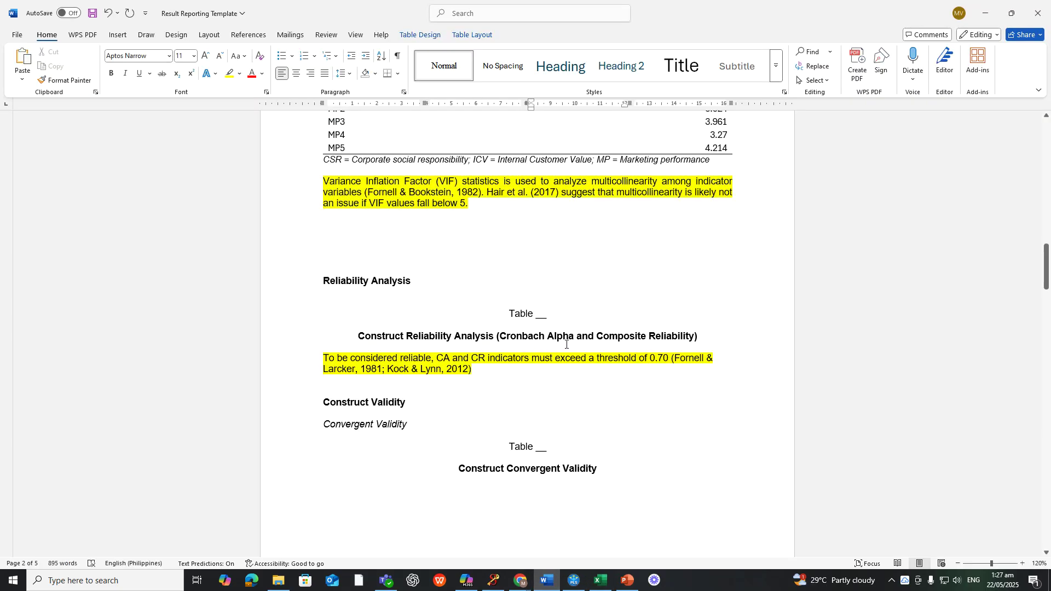
Add blank lines below the Construct Reliability Analysis title and paste the copied reliability table there
click(544, 350)
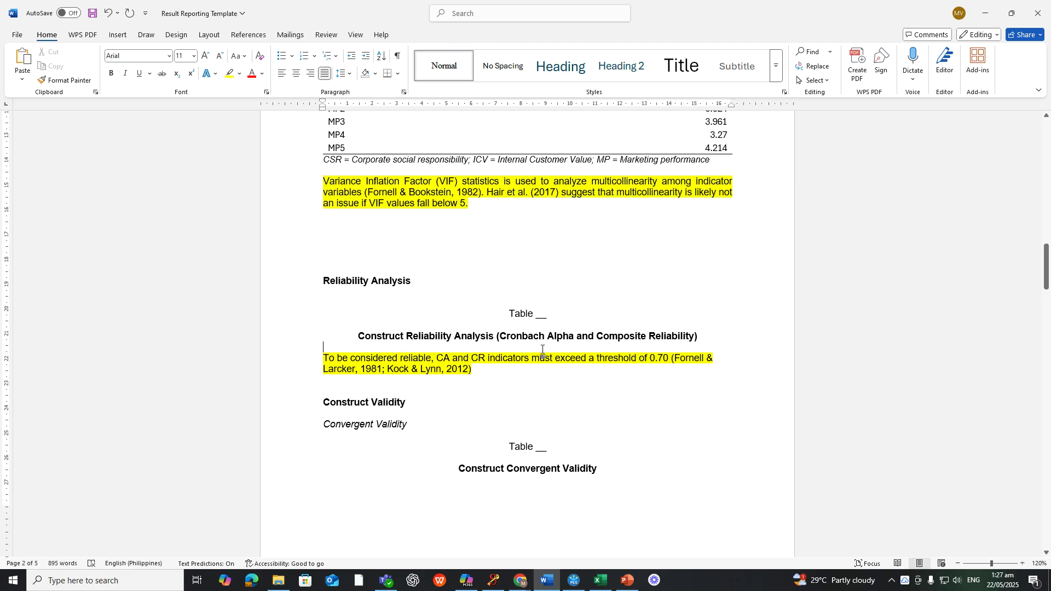
key(Return)
key(Return)
key(Return)
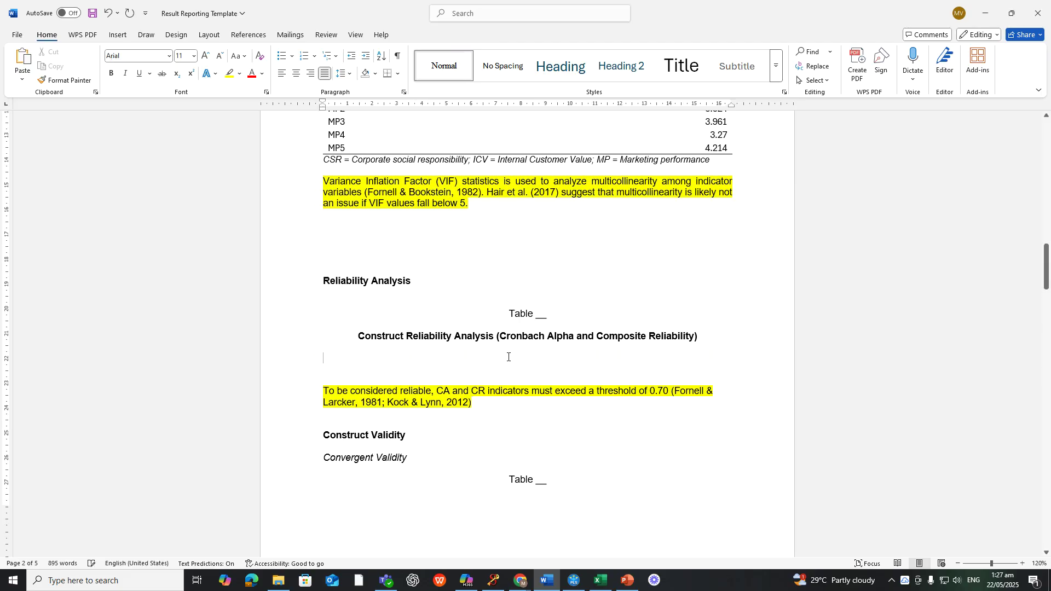
key(ctrl+v)
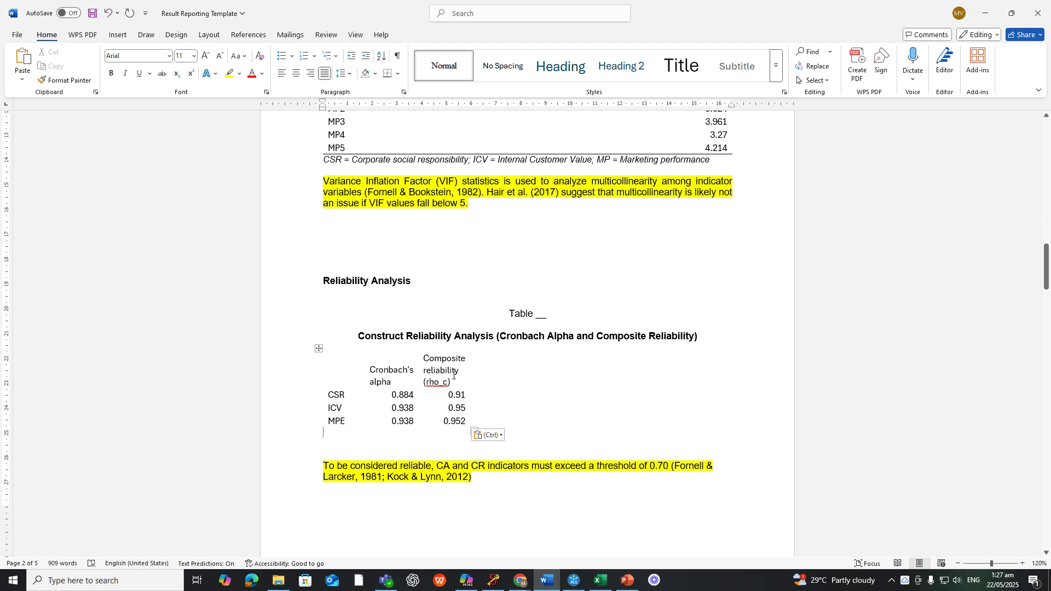
AutoFit the pasted reliability table to the window width
scroll(430, 363, down, 2)
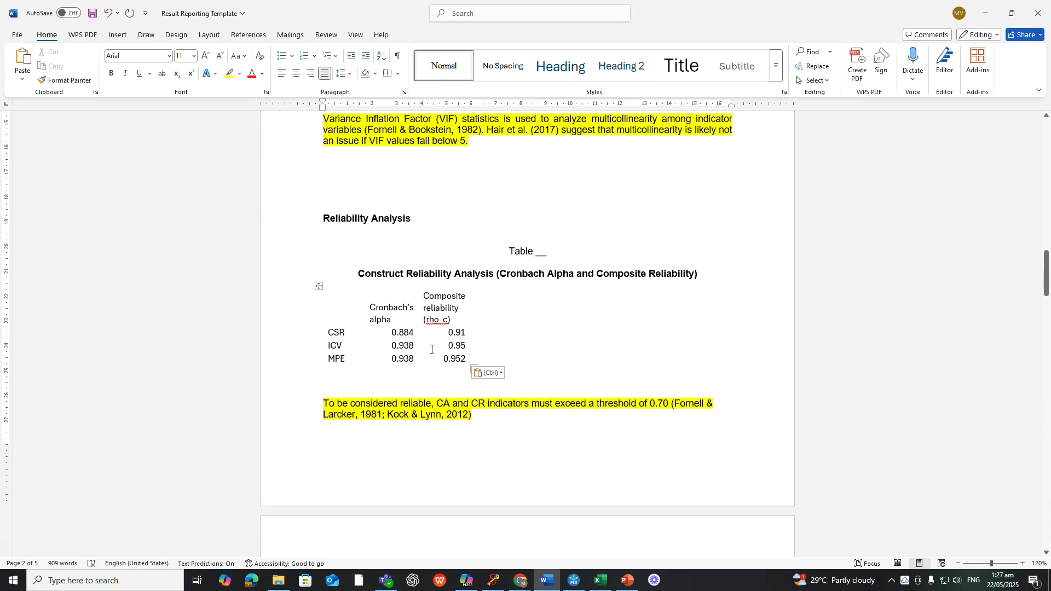
mouse_move(395, 296)
mouse_down()
mouse_move(418, 346)
mouse_move(395, 298)
mouse_up()
click(394, 289)
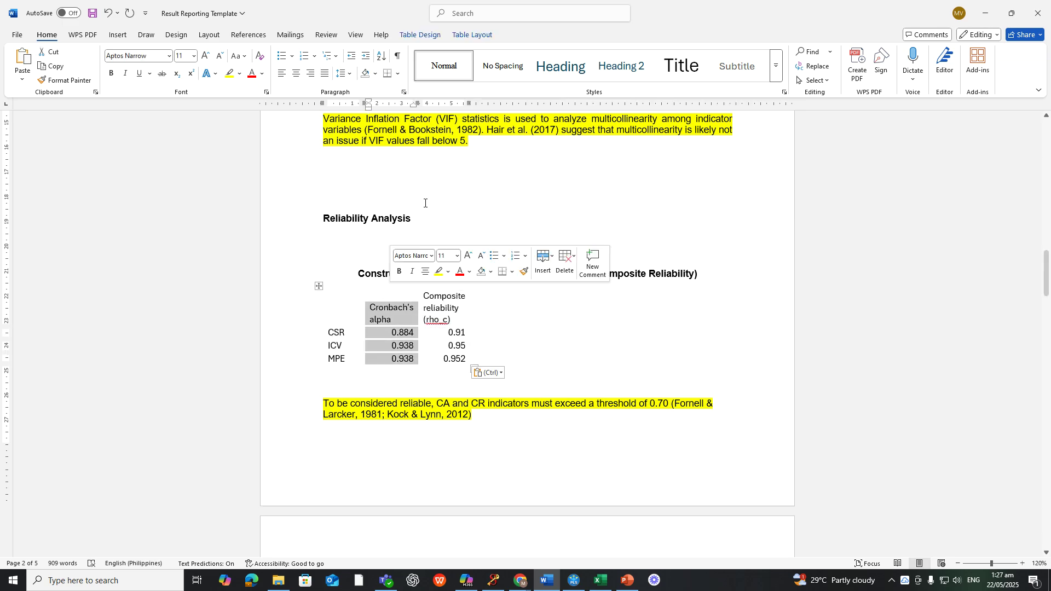
click(362, 300)
key(Left)
click(472, 35)
click(448, 64)
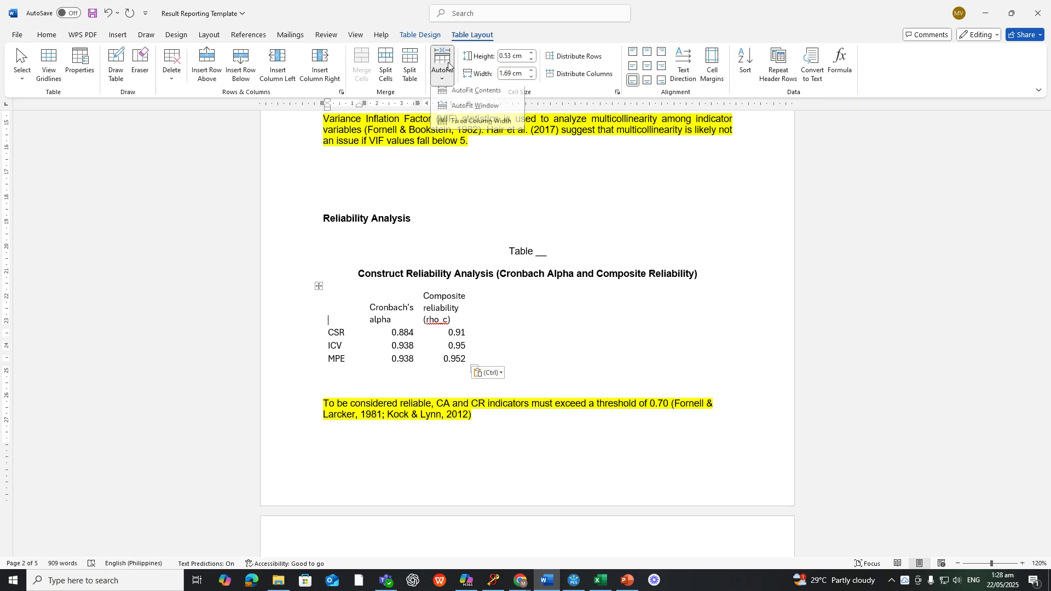
click(468, 105)
click(629, 315)
drag(557, 310, 569, 337)
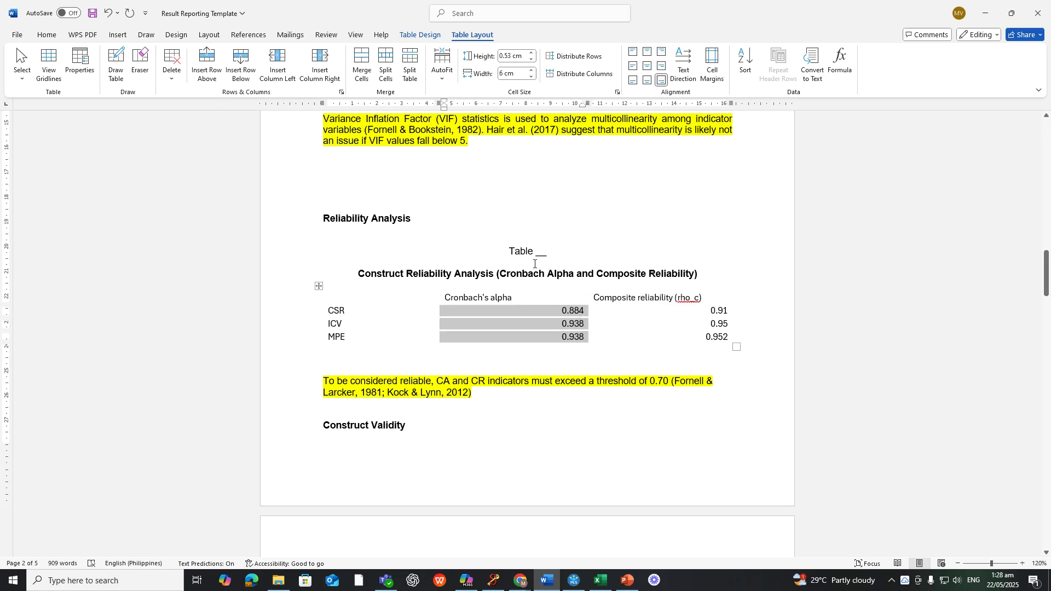
click(508, 312)
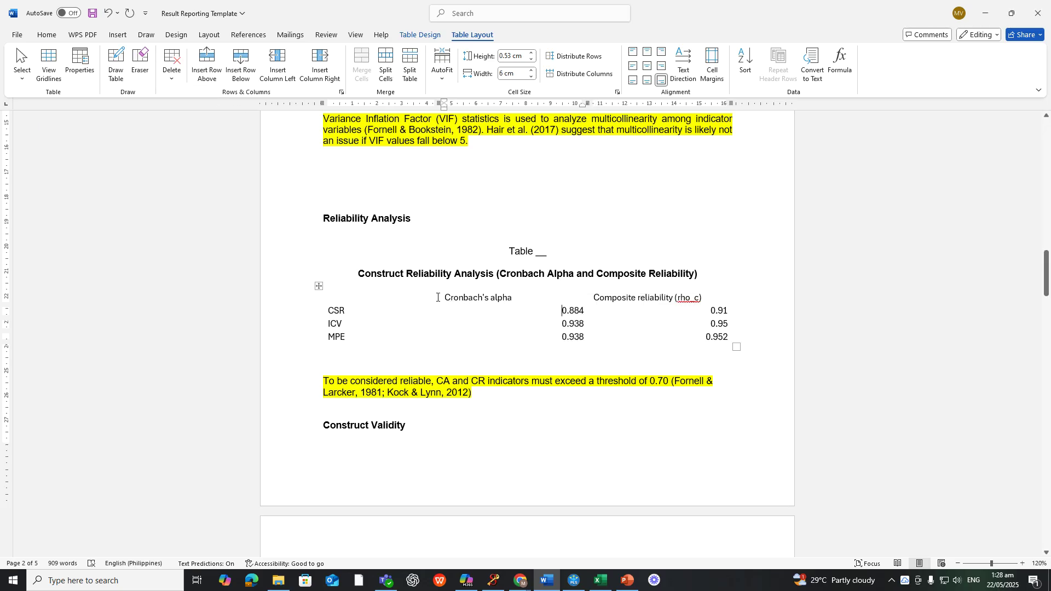
Apply a bottom border and a top border to the header row of the reliability table
mouse_move(400, 297)
mouse_down()
mouse_move(712, 309)
mouse_move(709, 298)
mouse_up()
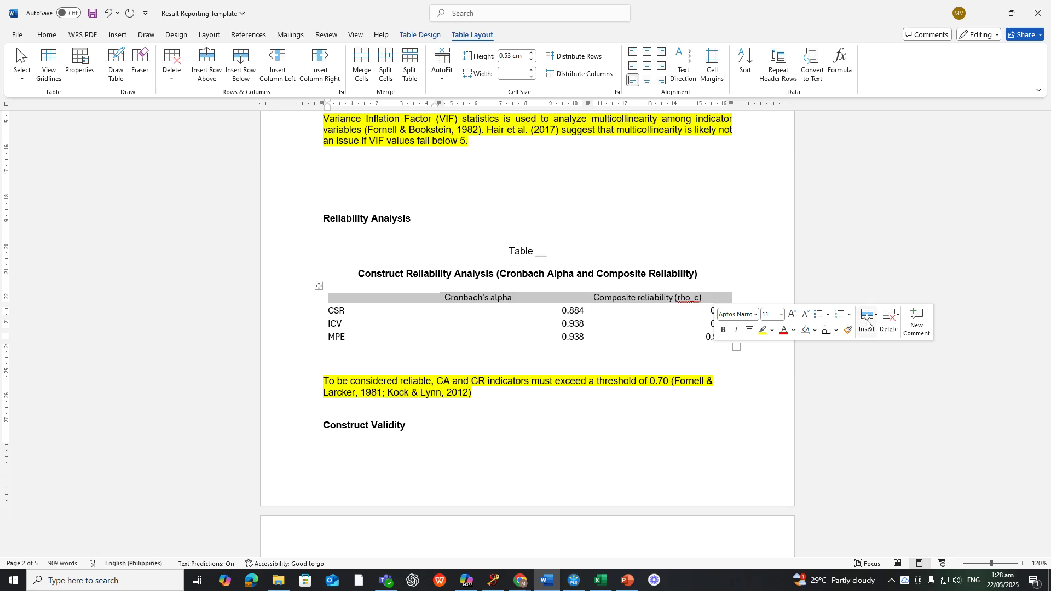
click(836, 331)
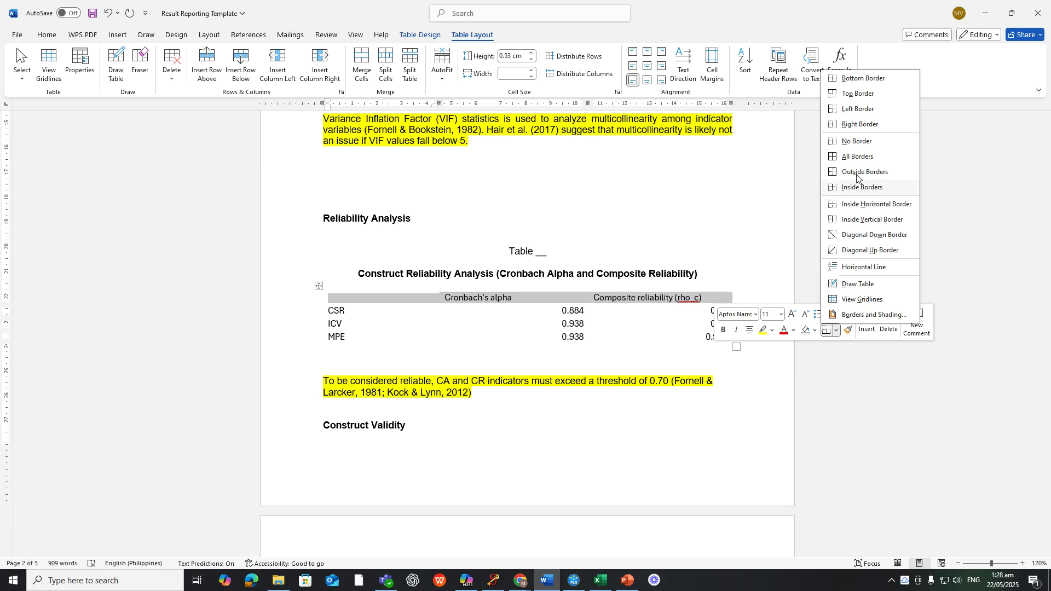
click(865, 87)
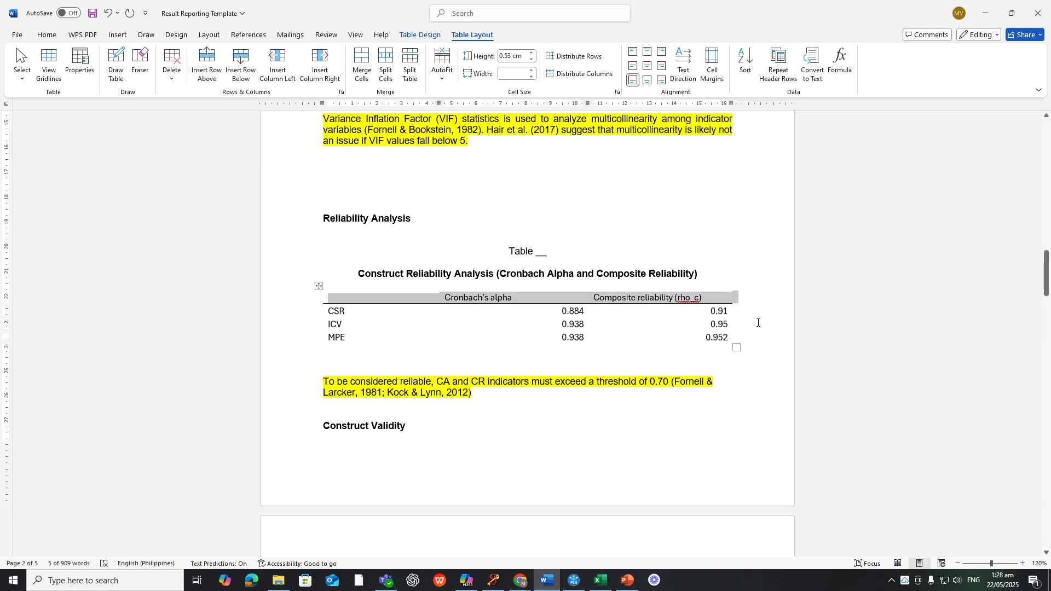
click(732, 299)
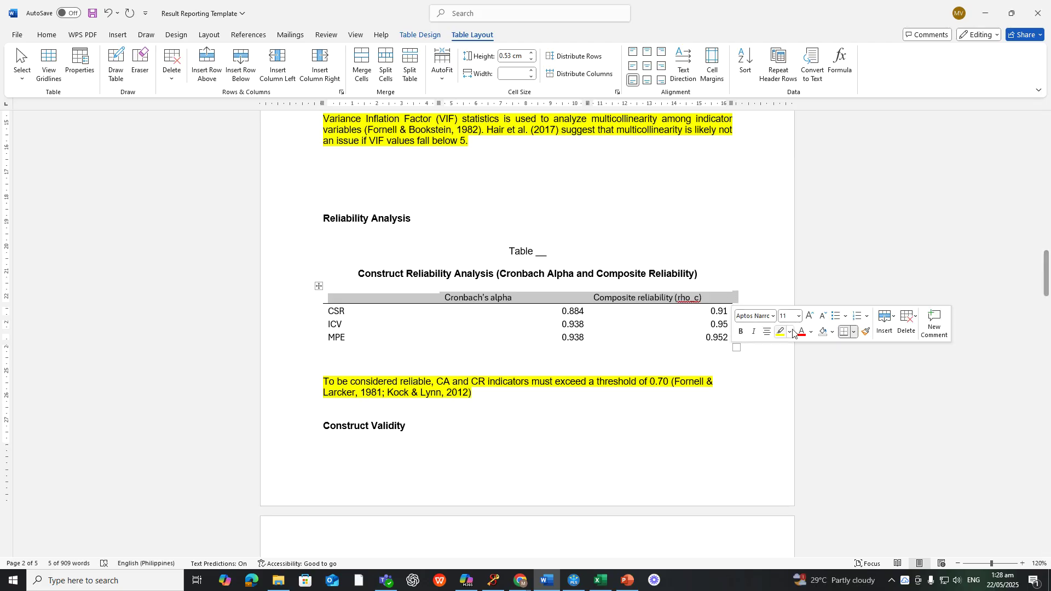
click(854, 332)
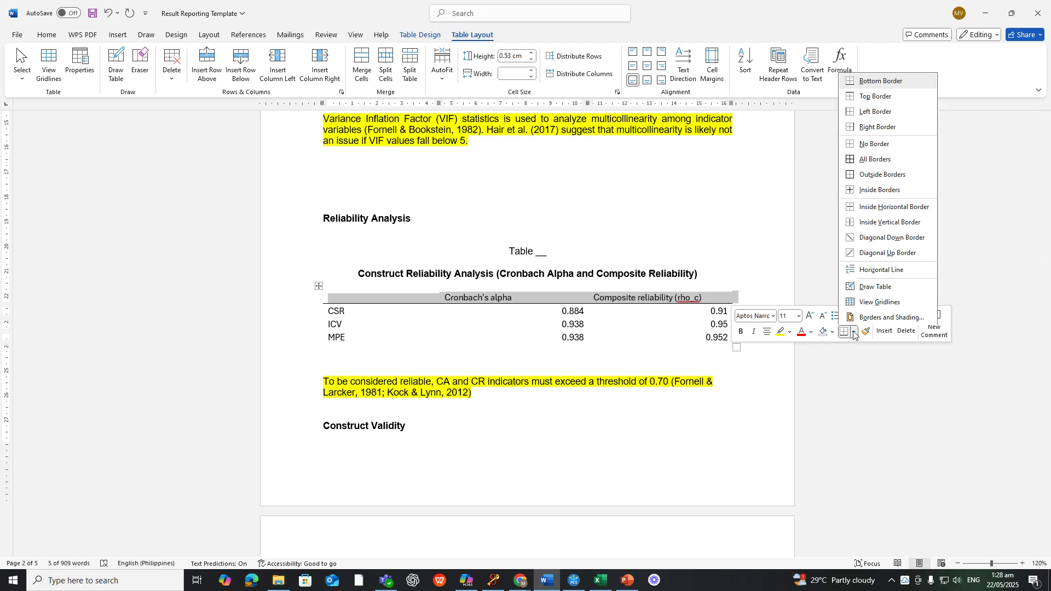
click(875, 97)
click(581, 344)
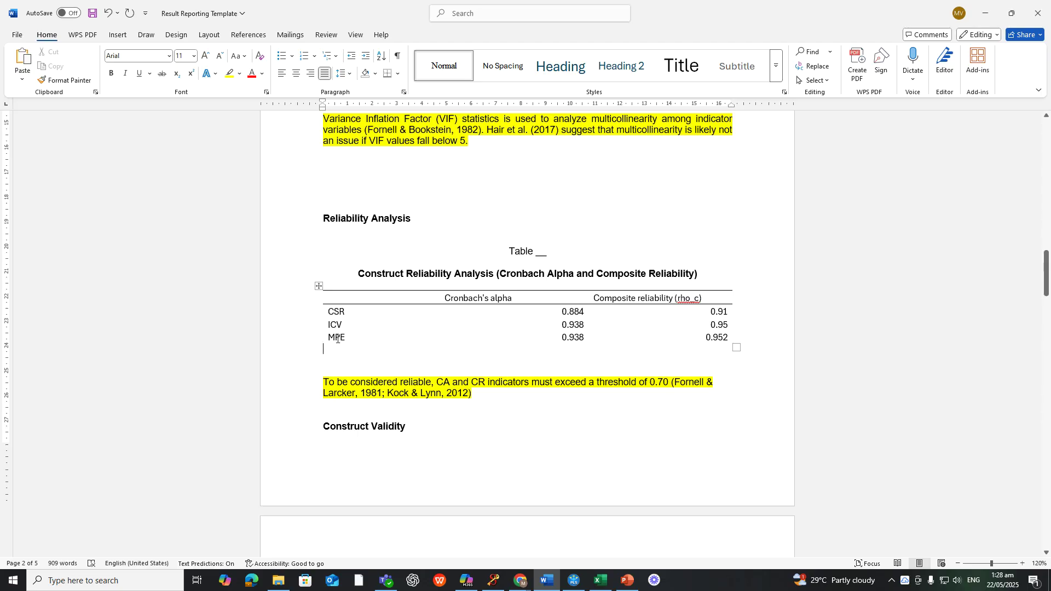
drag(329, 335, 736, 347)
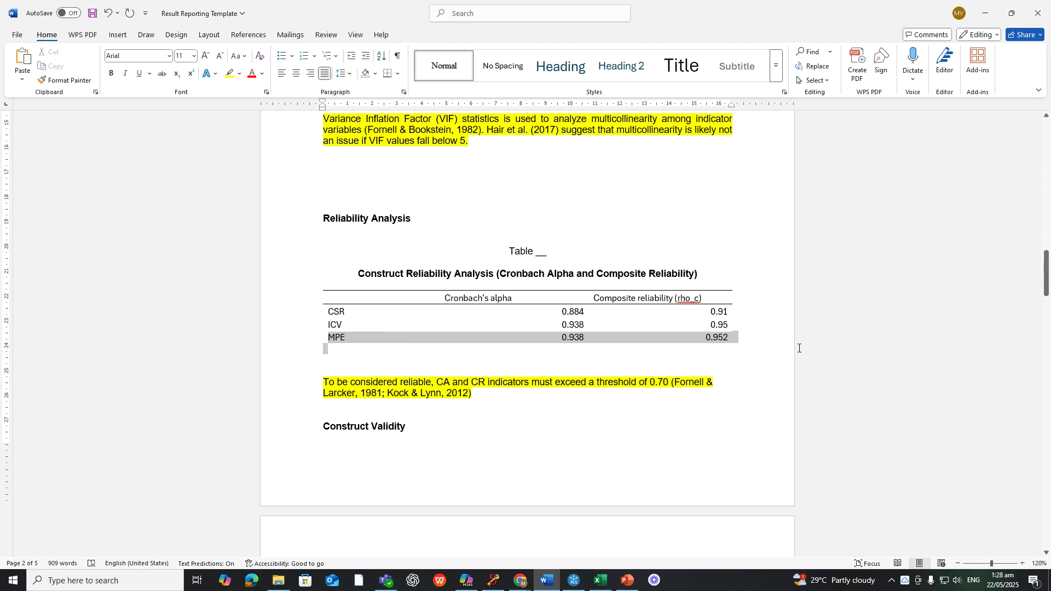
click(908, 331)
click(906, 332)
drag(733, 337, 623, 339)
key(ctrl+z)
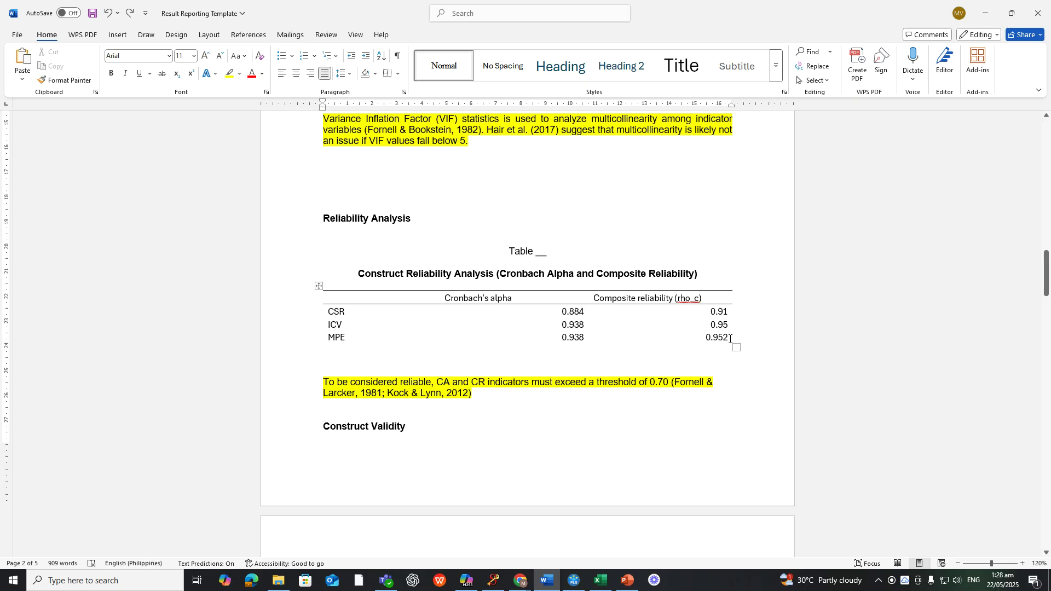
Apply a bottom border to the MPE row of the reliability table
drag(730, 339, 437, 342)
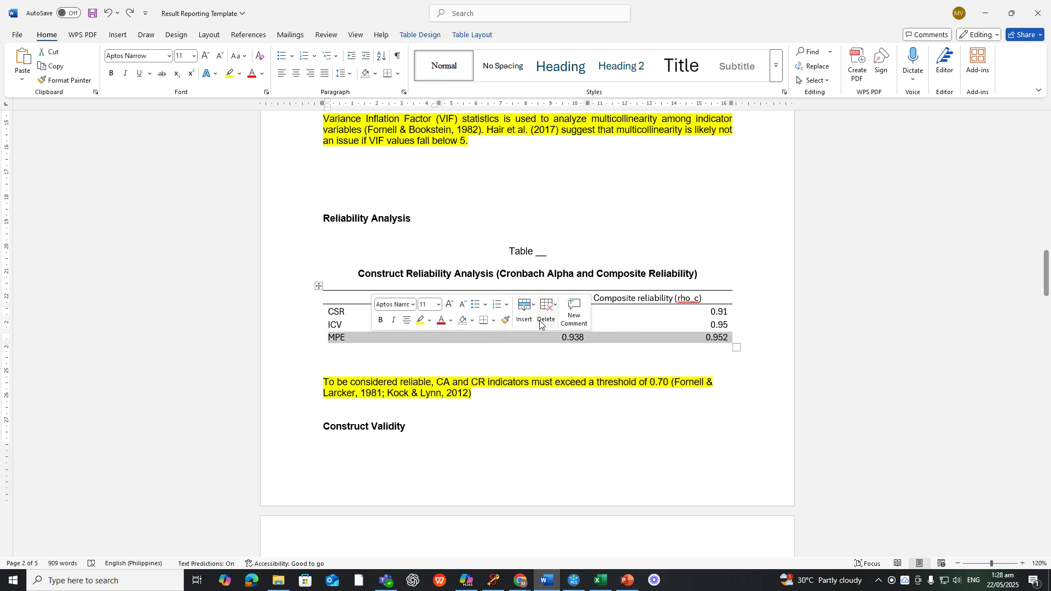
click(494, 320)
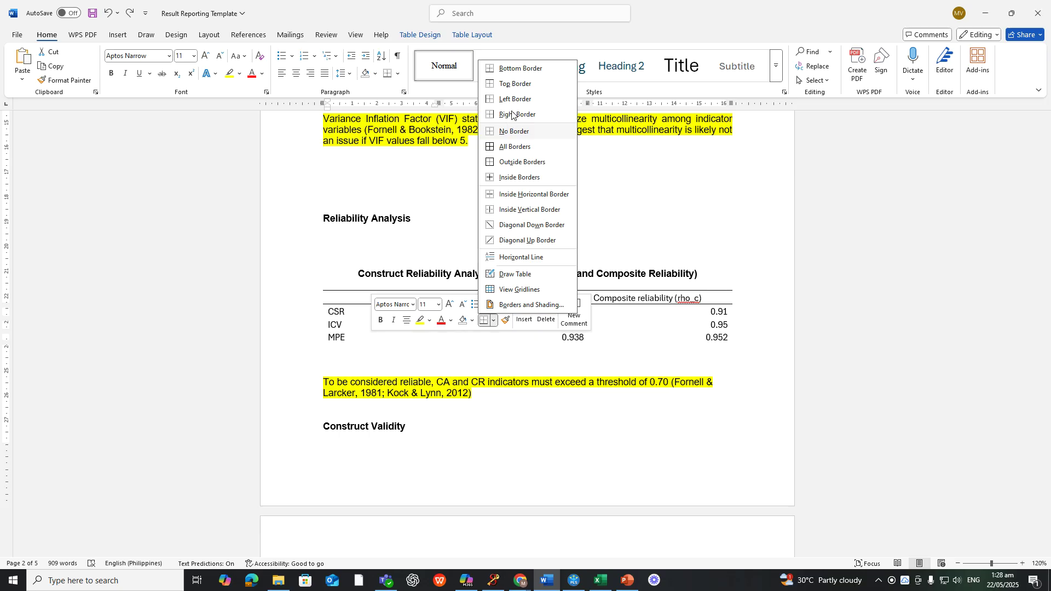
click(520, 68)
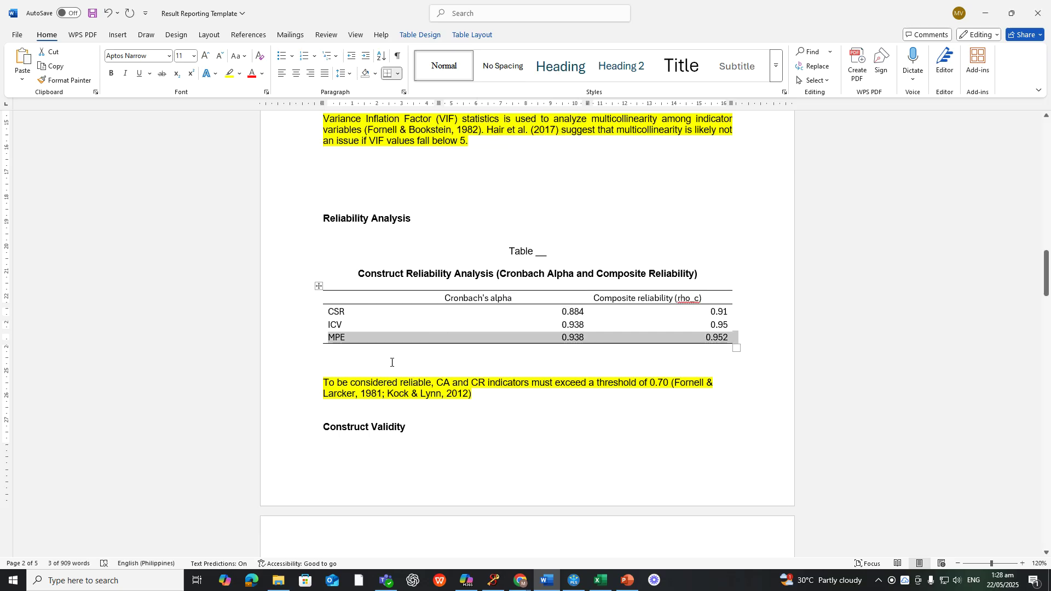
Start a note directly below the reliability table reading "CA = Cronbach's alpha;", copying the term from the column header
click(361, 352)
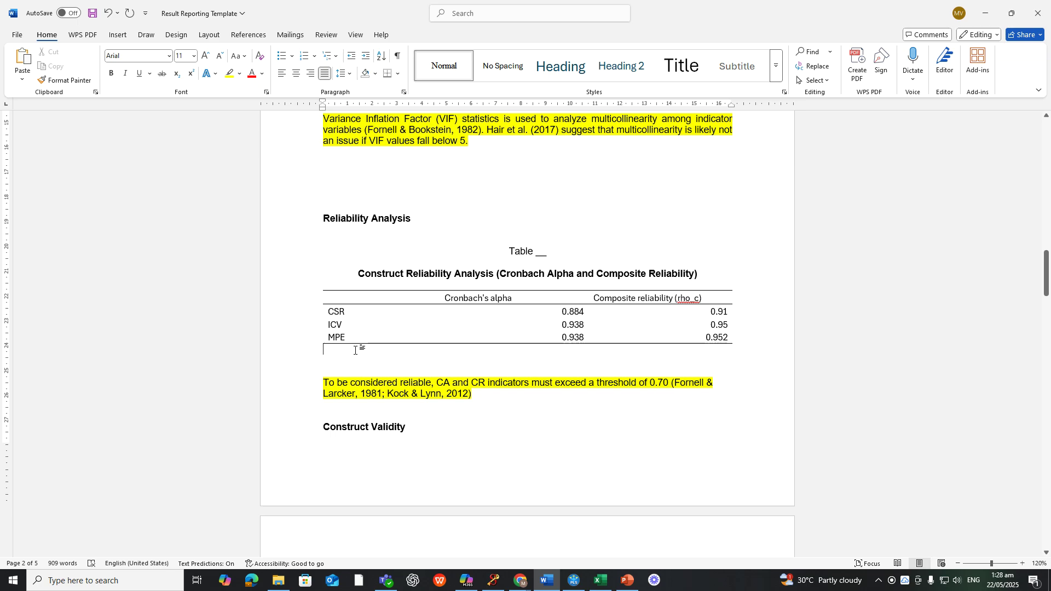
text(ca)
text(CA =)
drag(512, 296, 449, 298)
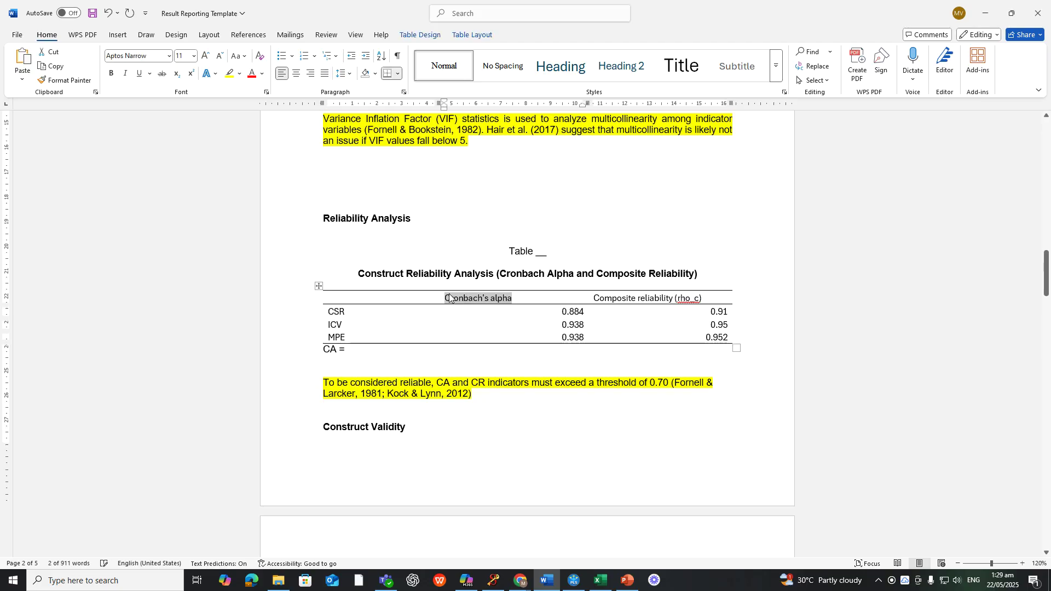
click(380, 351)
key(ctrl+v)
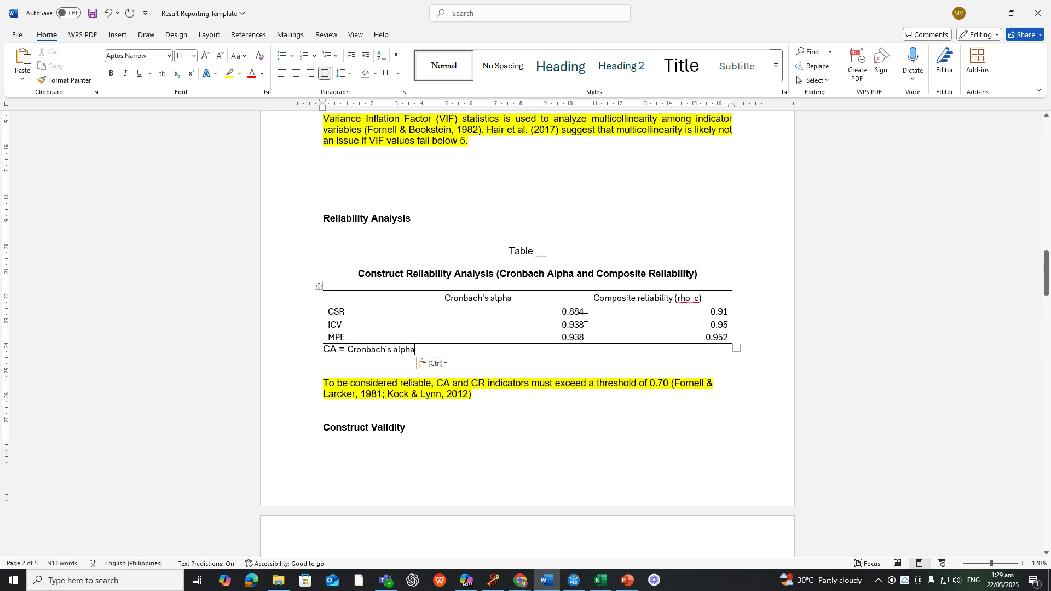
text(;)
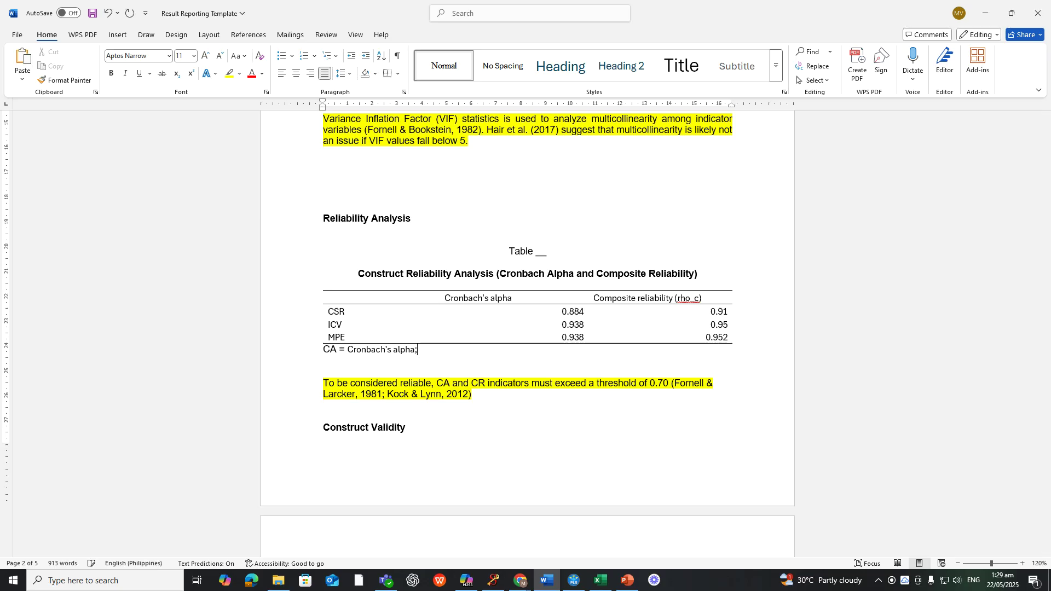
Extend the table note with "CR = Composite reliability;", copying the term from the column header
text( CR =)
drag(595, 296, 674, 299)
key(ctrl+c)
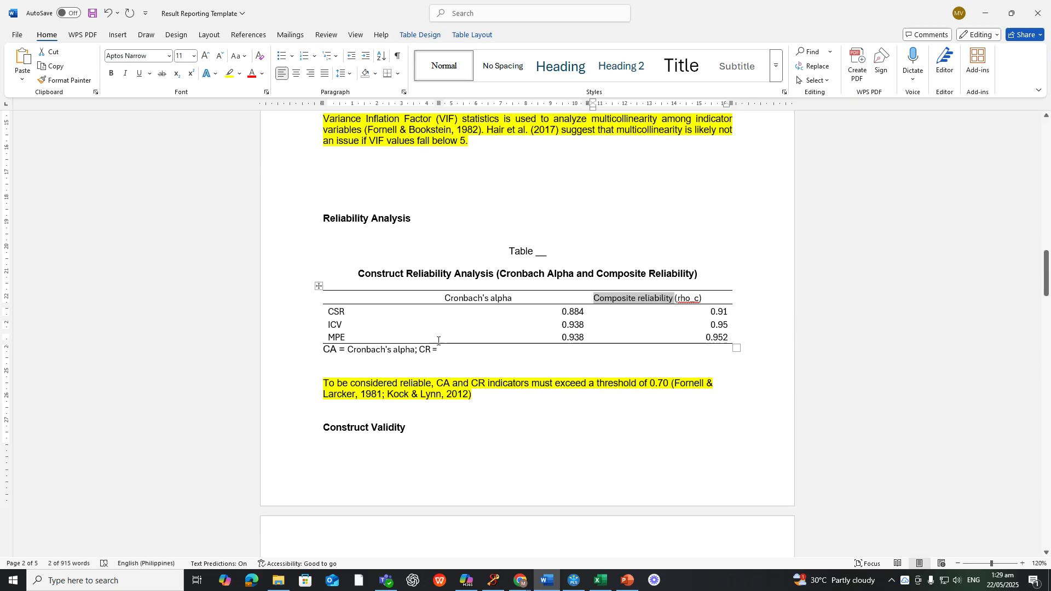
click(480, 349)
key(ctrl+v)
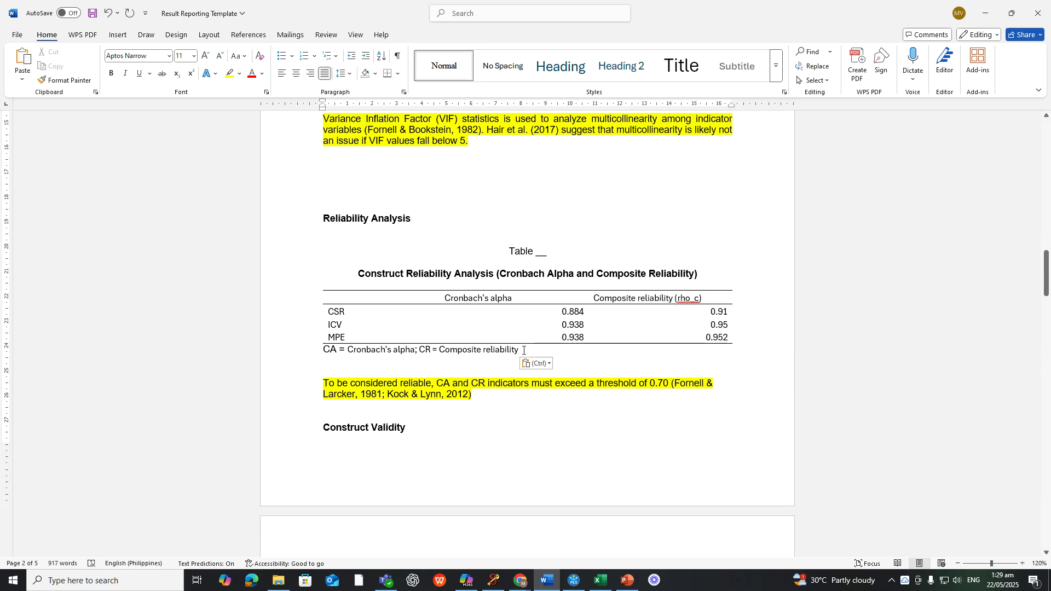
text(;)
Append the CSR, ICV and MP abbreviation definitions to the reliability table note, copying them from the note under the VIF table
scroll(359, 317, up, 3)
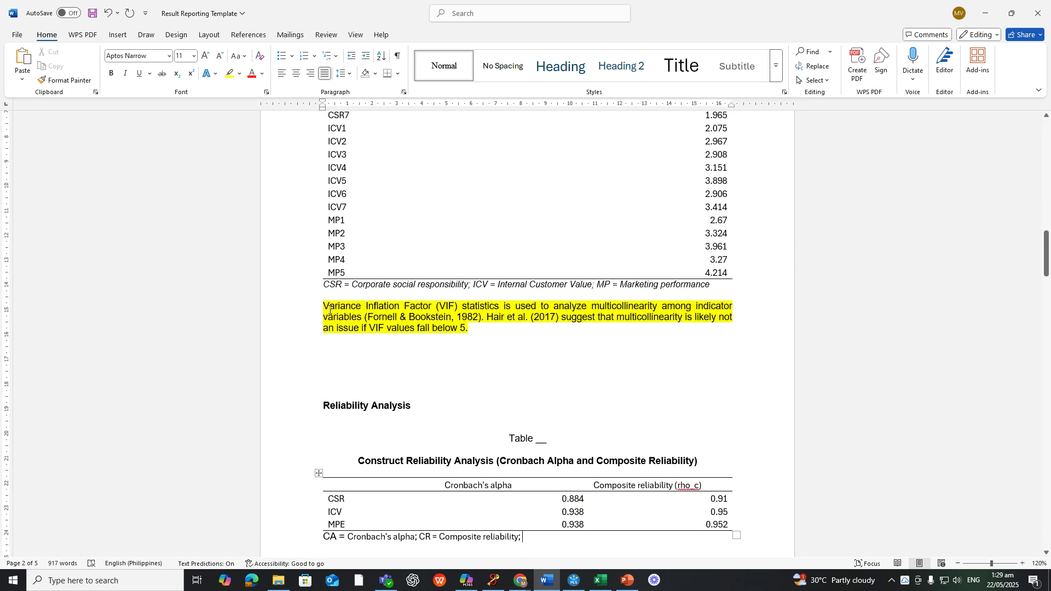
drag(323, 286, 715, 290)
key(ctrl+c)
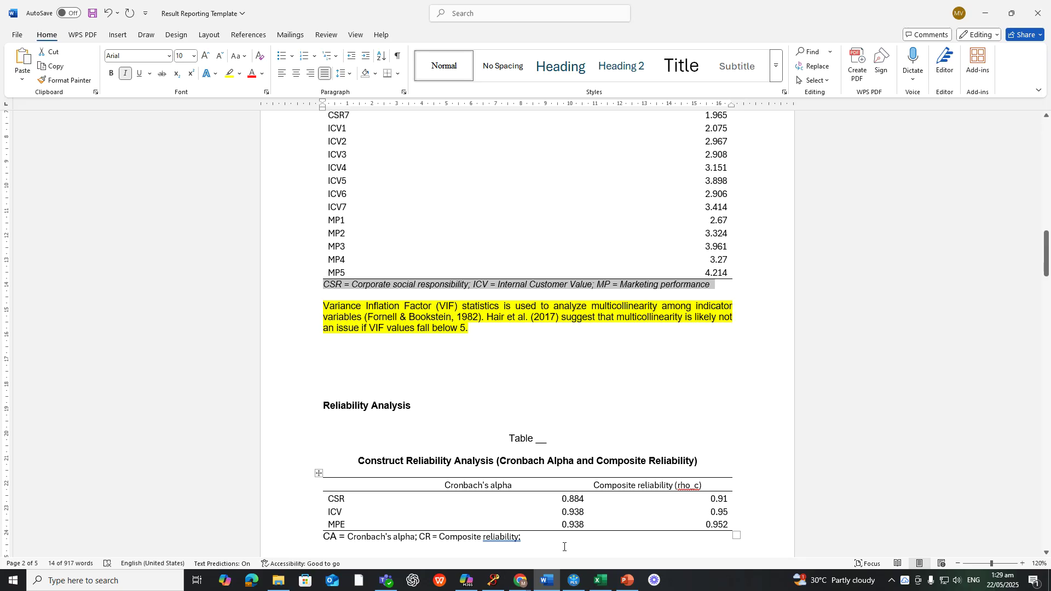
click(735, 536)
right_click(500, 539)
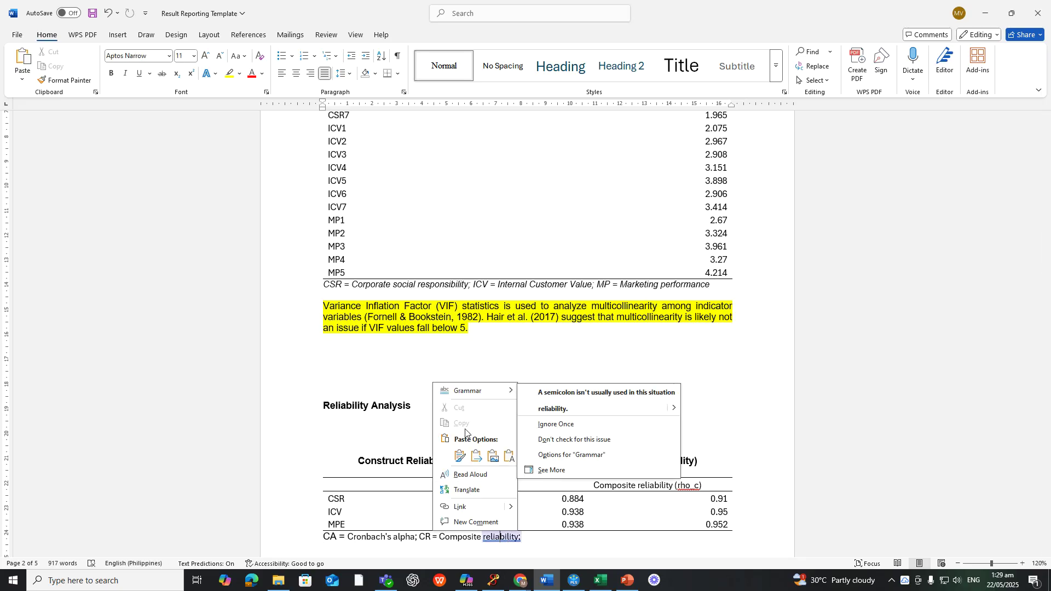
mouse_move(471, 390)
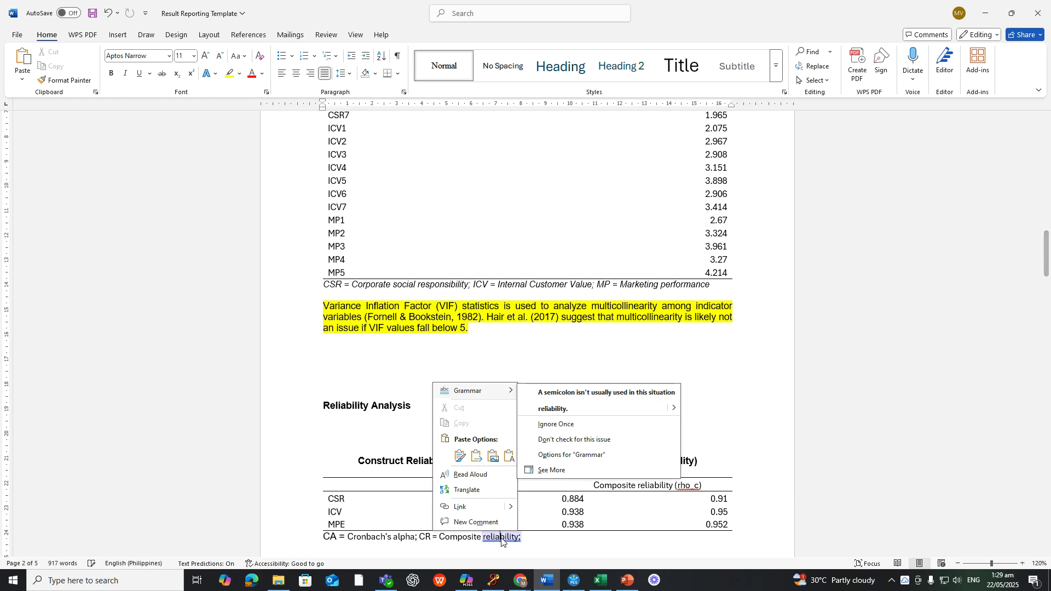
click(540, 529)
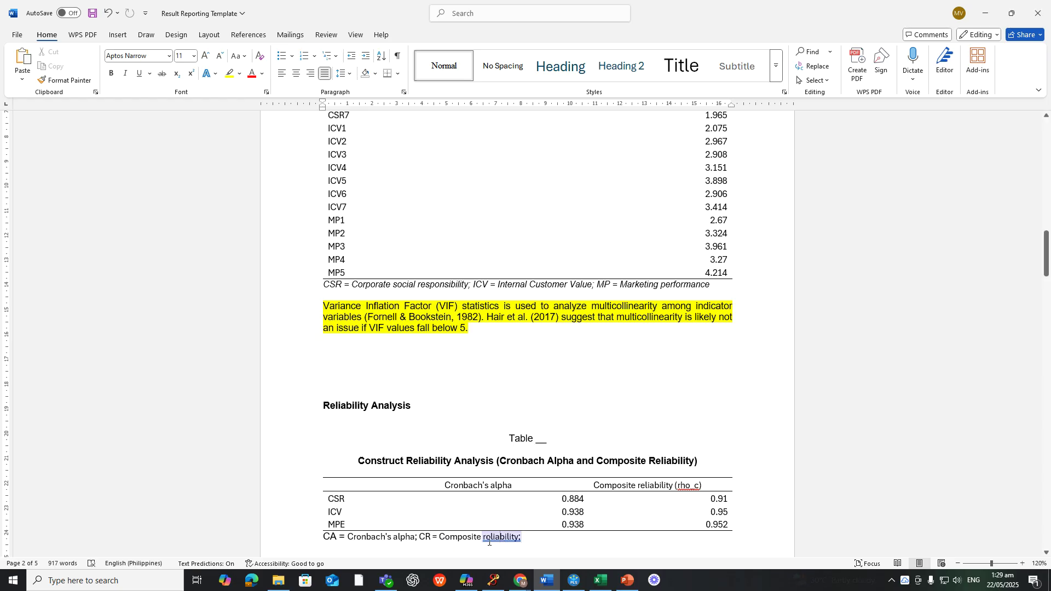
scroll(525, 459, down, 3)
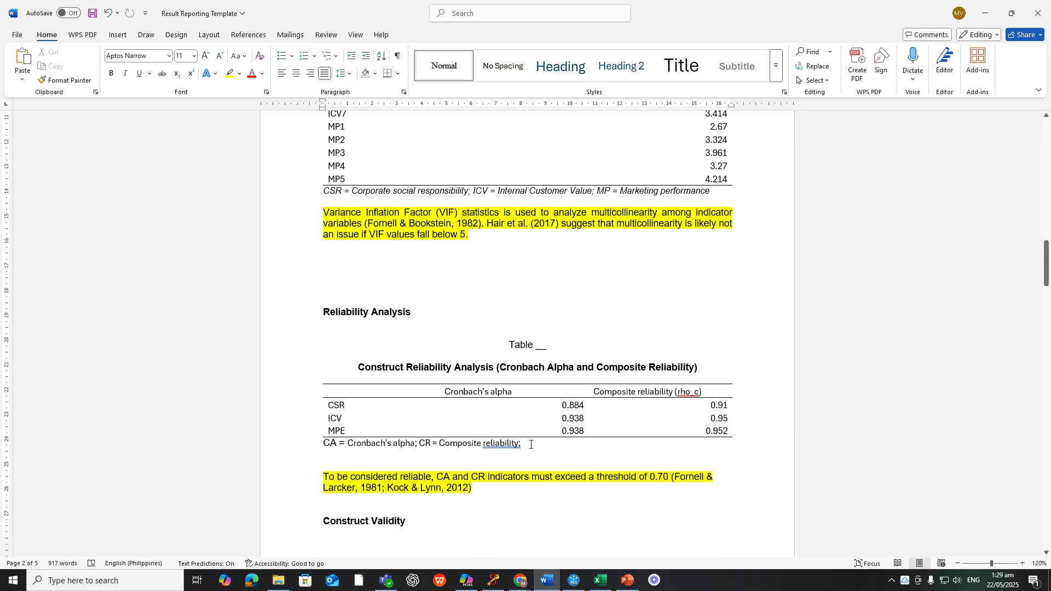
click(530, 445)
key(ctrl+v)
scroll(534, 444, down, 2)
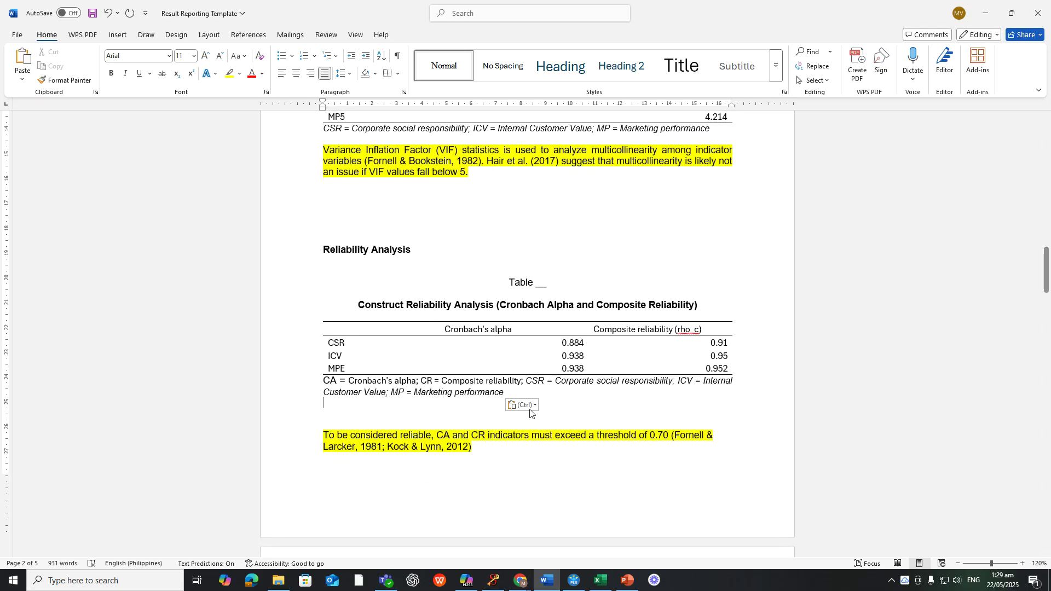
Format the whole note below the reliability table in Arial, size 10, italic
drag(524, 390, 323, 380)
click(169, 56)
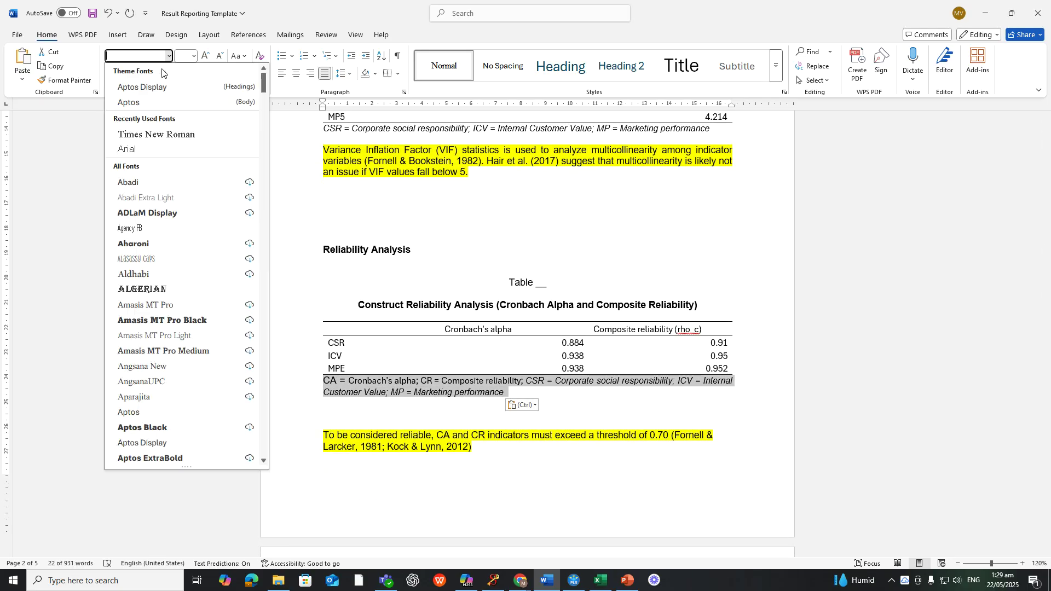
click(146, 157)
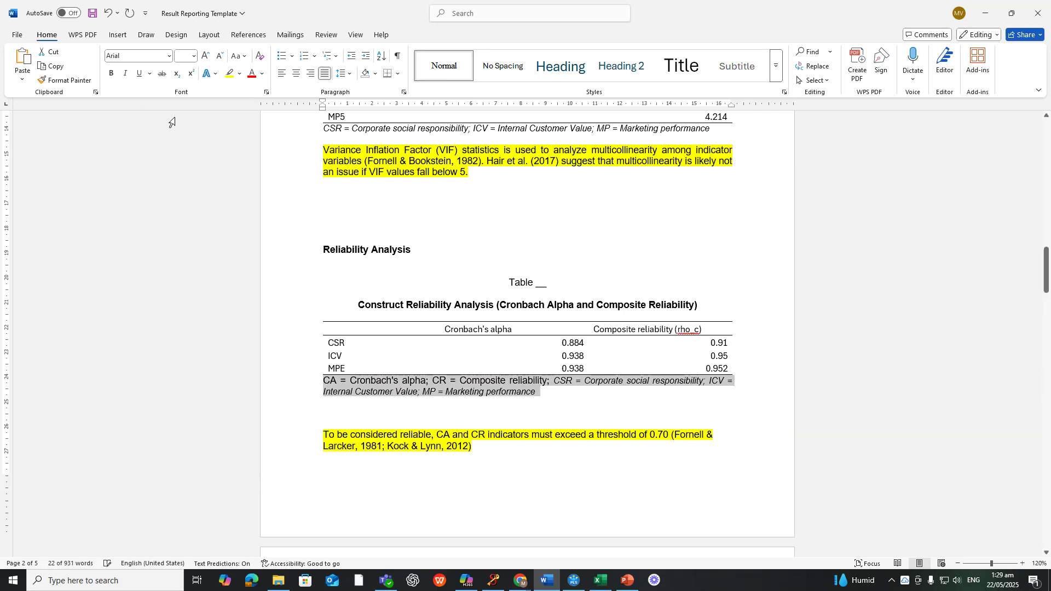
click(193, 56)
click(186, 96)
click(125, 77)
click(528, 405)
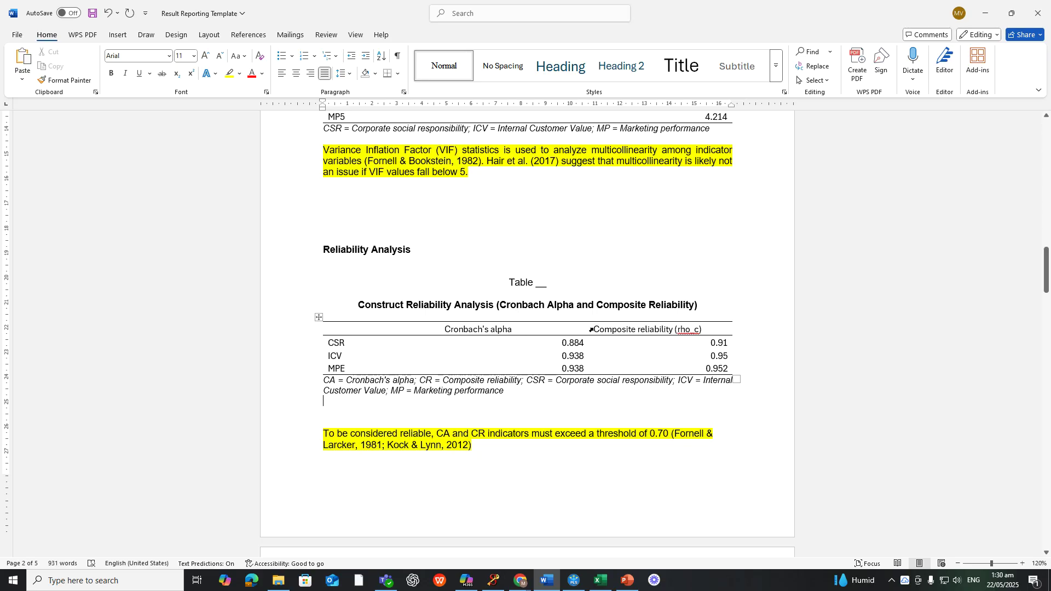
Right-align the "Composite reliability (rho_c)" and "Cronbach's alpha" column headers of the reliability table
drag(596, 329, 702, 330)
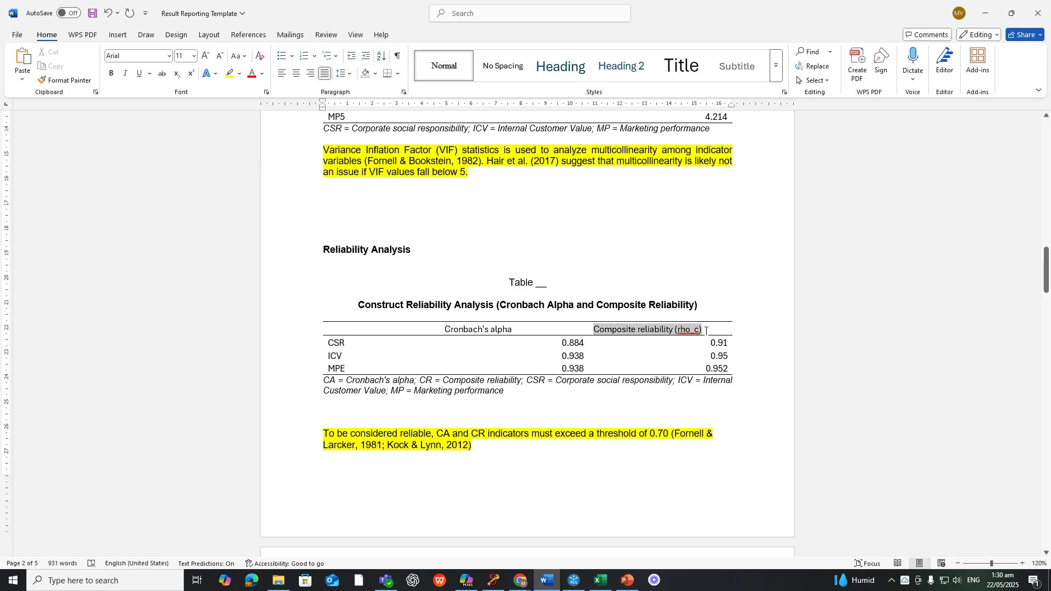
click(310, 72)
drag(518, 329, 444, 329)
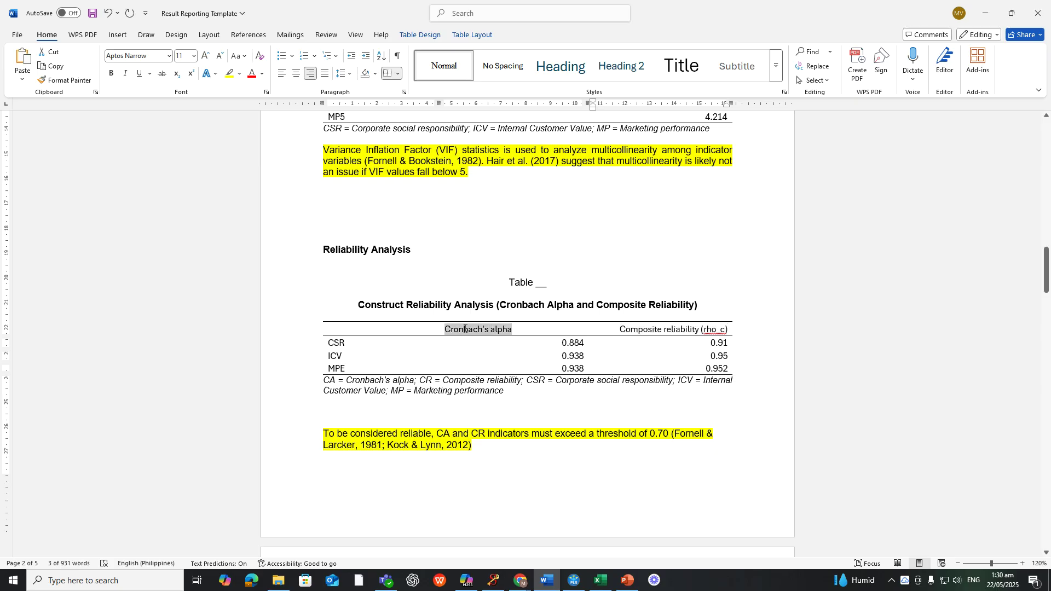
click(296, 73)
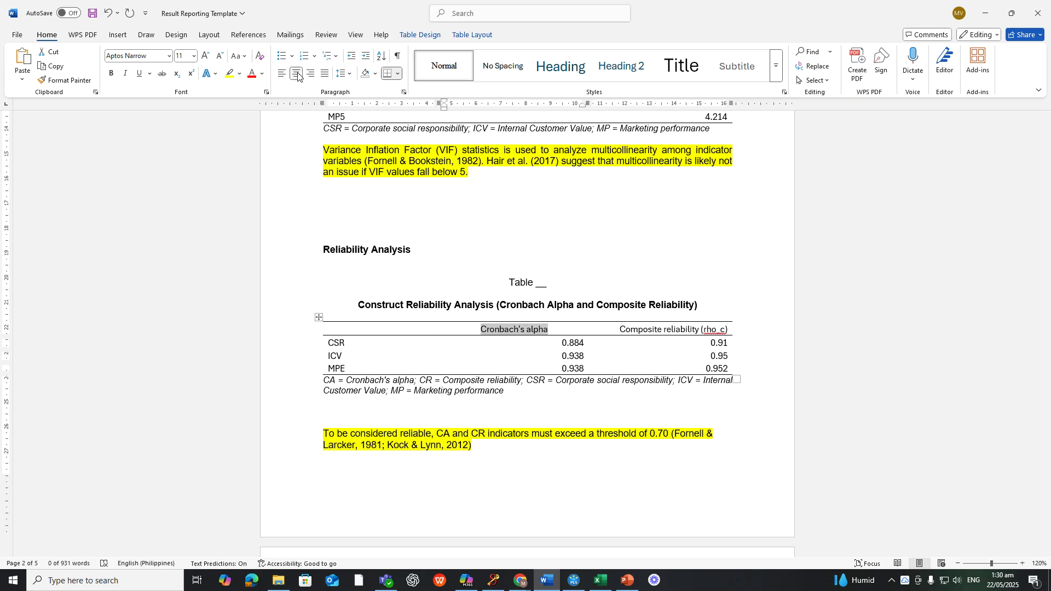
click(310, 72)
click(611, 420)
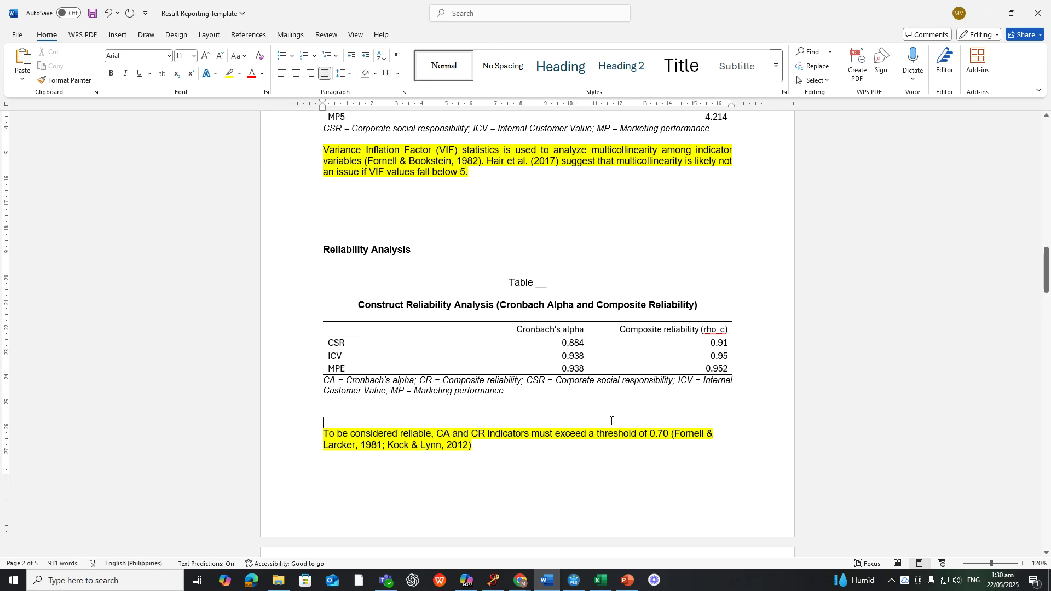
Switch to the Excel workbook and delete cells R9:T12 of the lower reliability table, shifting cells left
scroll(563, 401, down, 5)
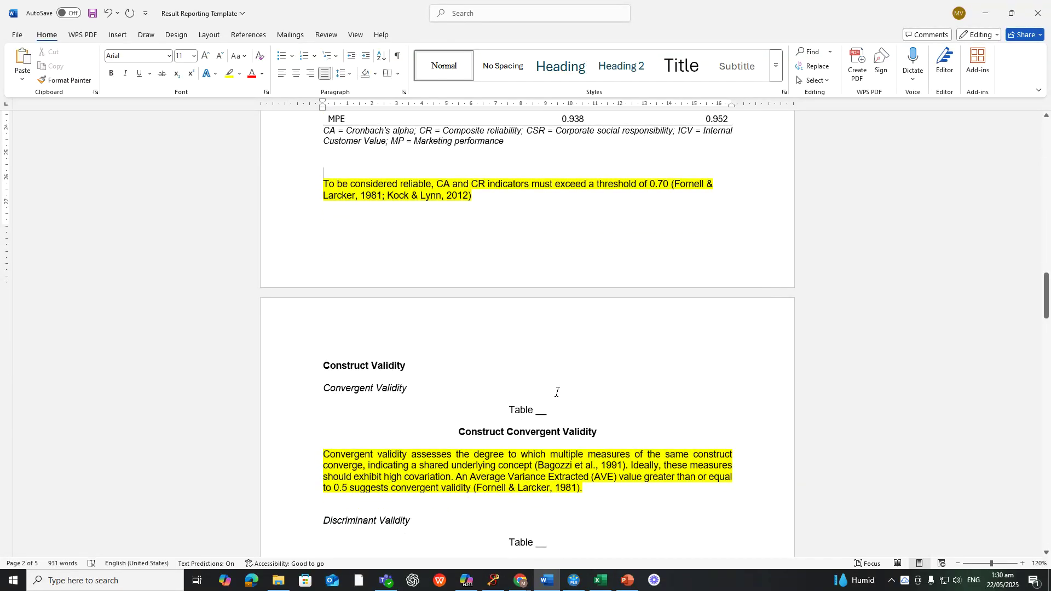
scroll(556, 391, up, 2)
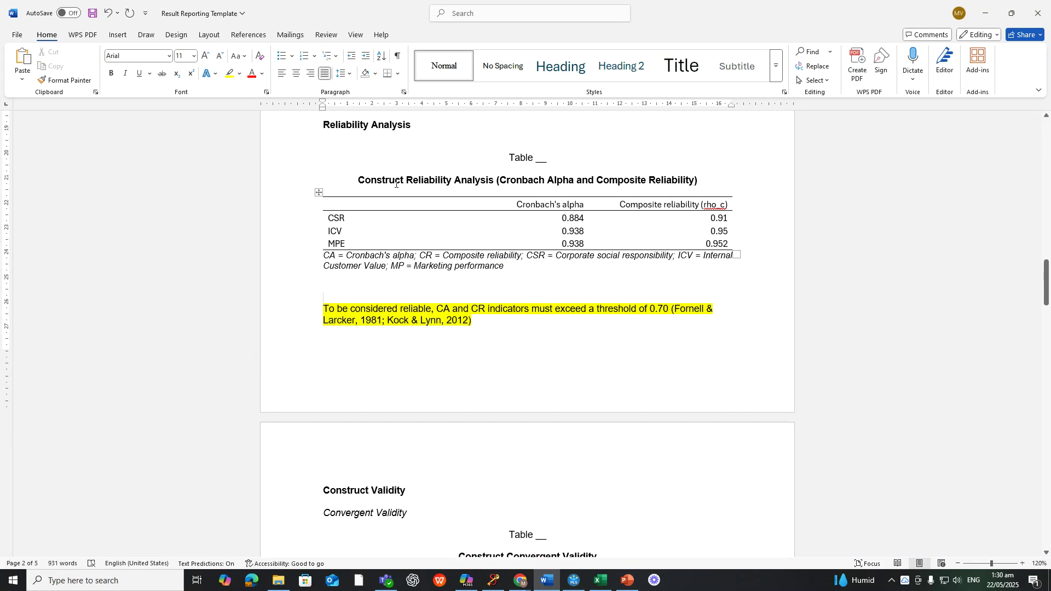
scroll(396, 184, down, 3)
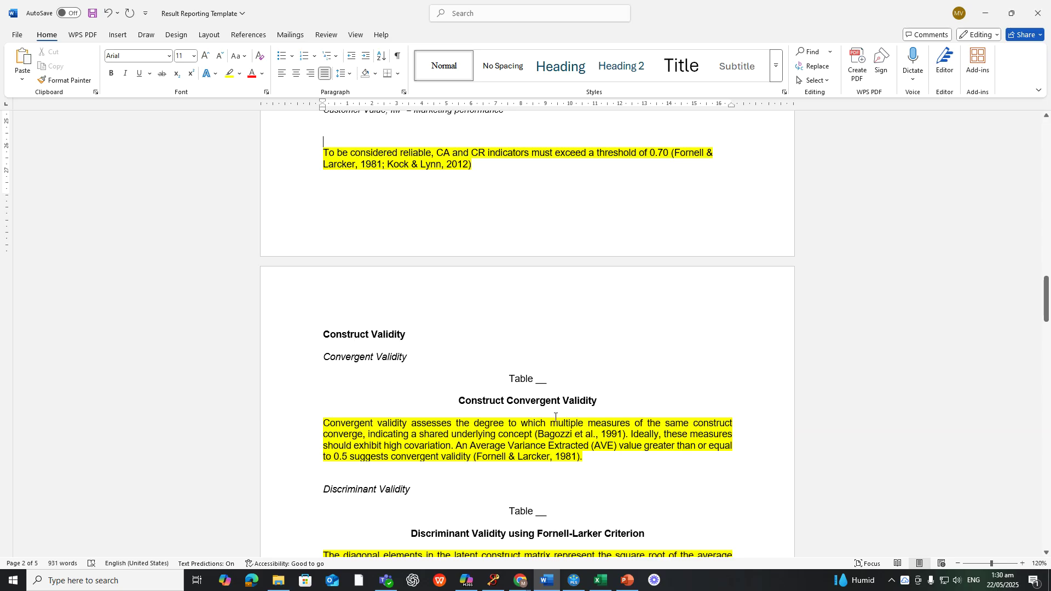
click(600, 580)
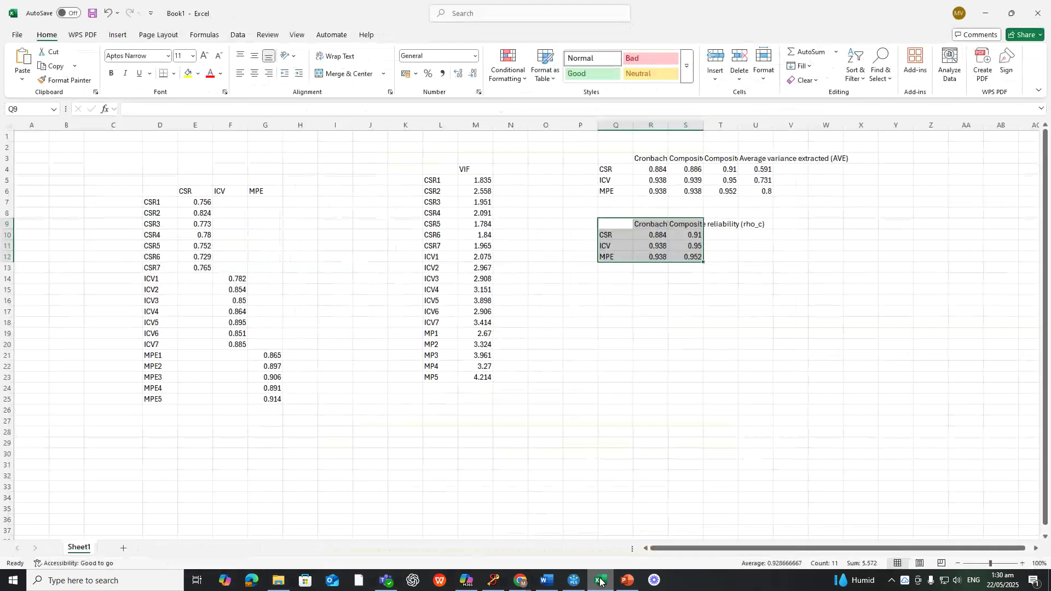
click(765, 156)
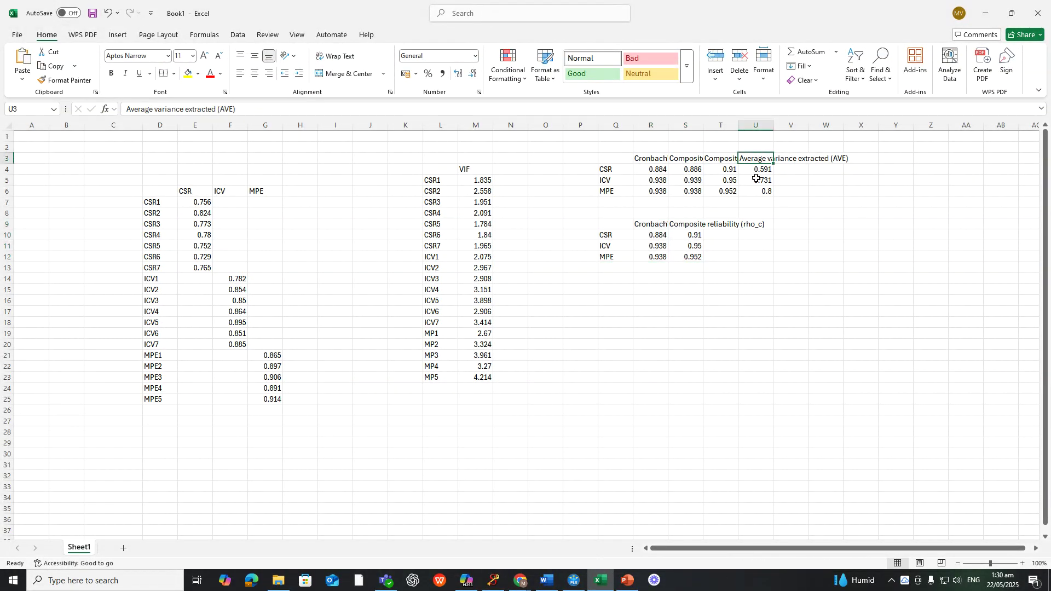
drag(719, 258, 651, 225)
key(BackSpace)
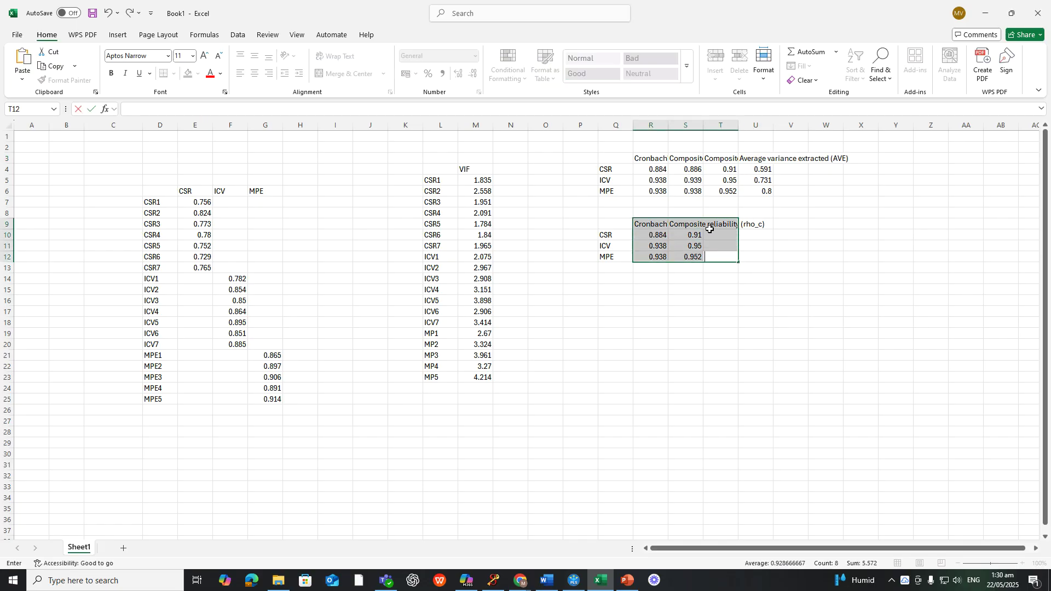
right_click(704, 245)
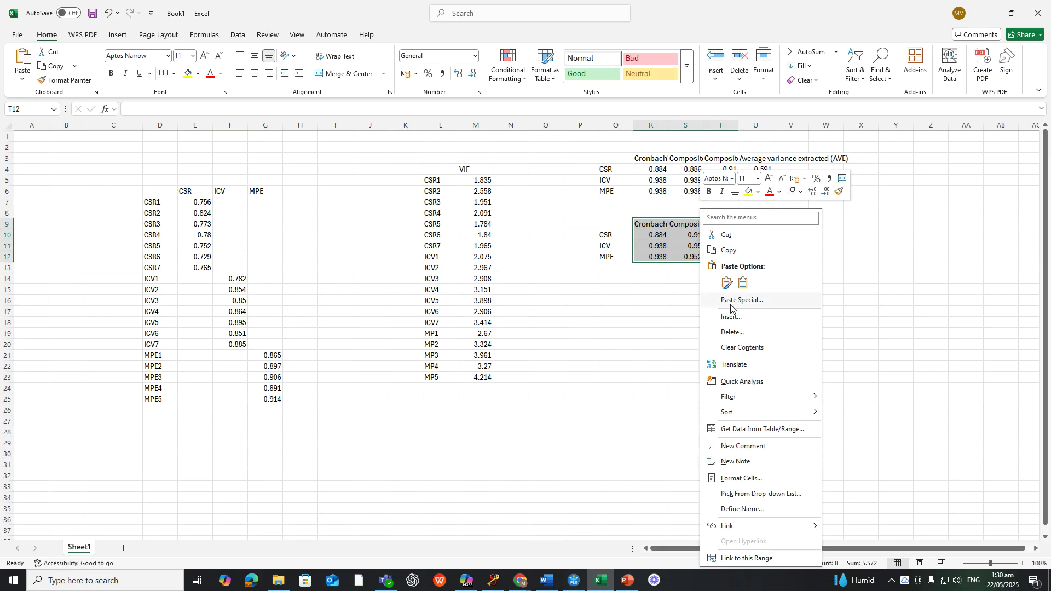
click(732, 332)
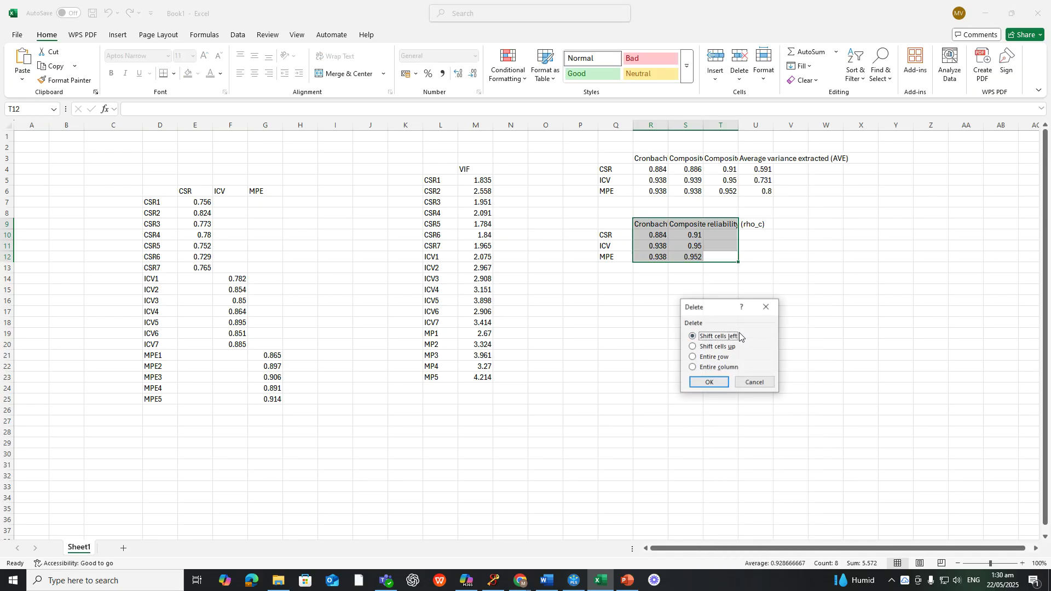
click(720, 383)
click(700, 245)
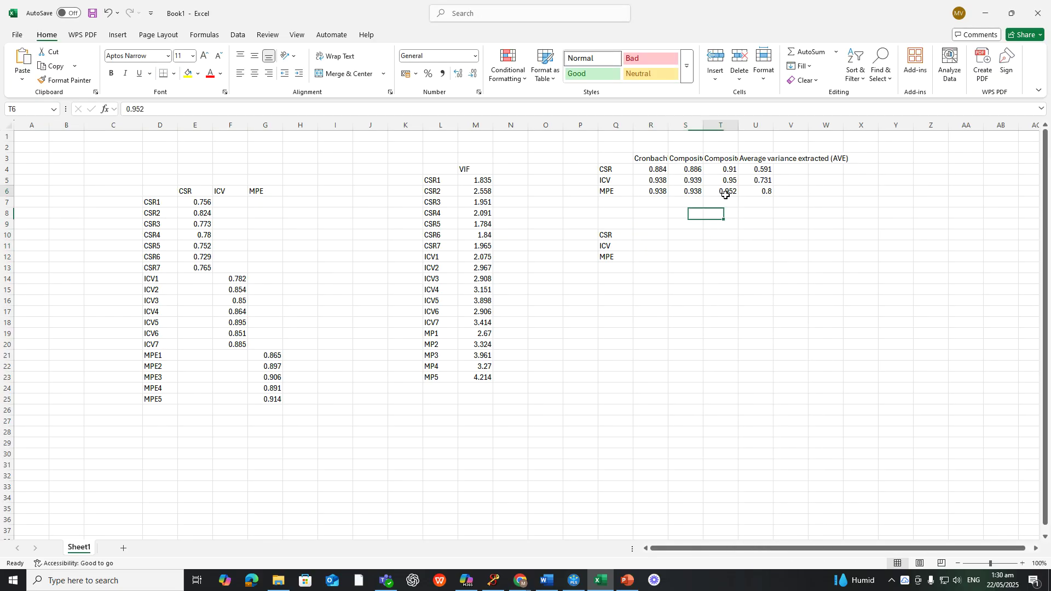
Copy the Average variance extracted (AVE) header and its construct values in U3:U6
drag(755, 159, 760, 193)
key(ctrl+c)
click(662, 233)
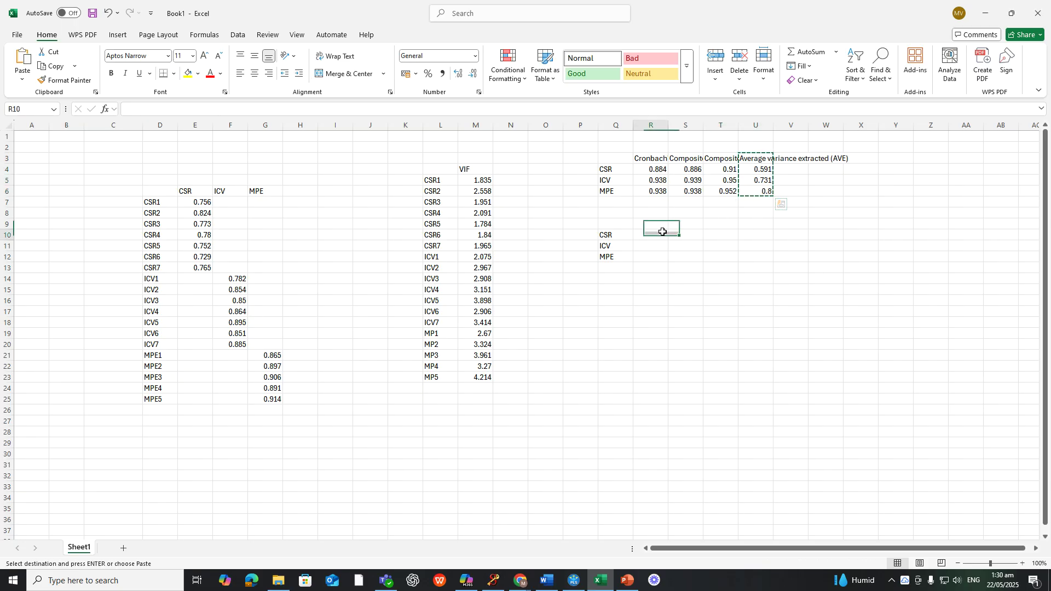
key(ctrl+v)
click(685, 248)
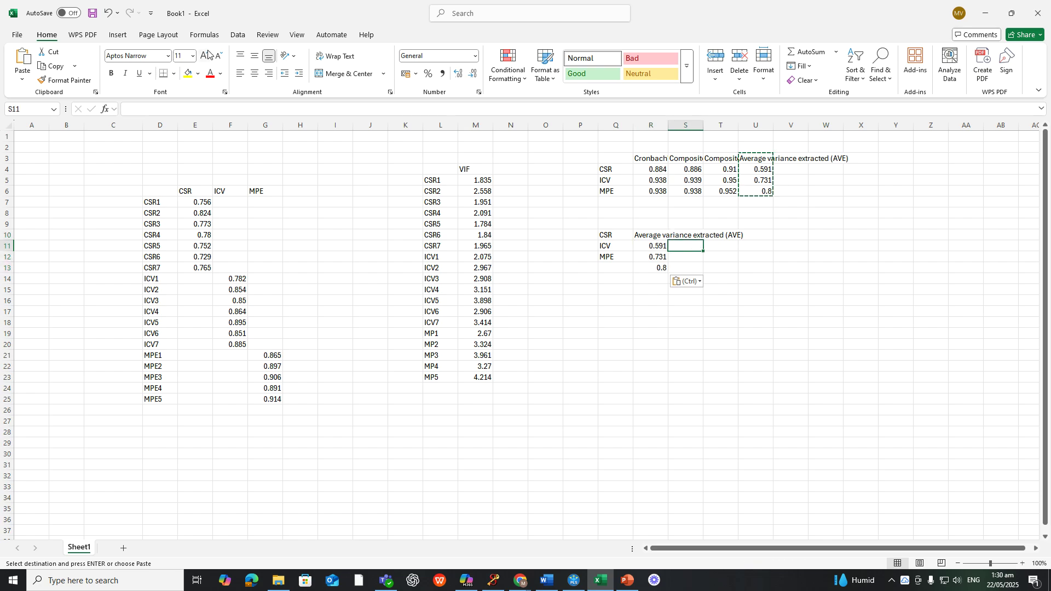
click(108, 12)
Paste the AVE header and values into R9:R12 beside the lower CSR, ICV and MPE labels
click(642, 225)
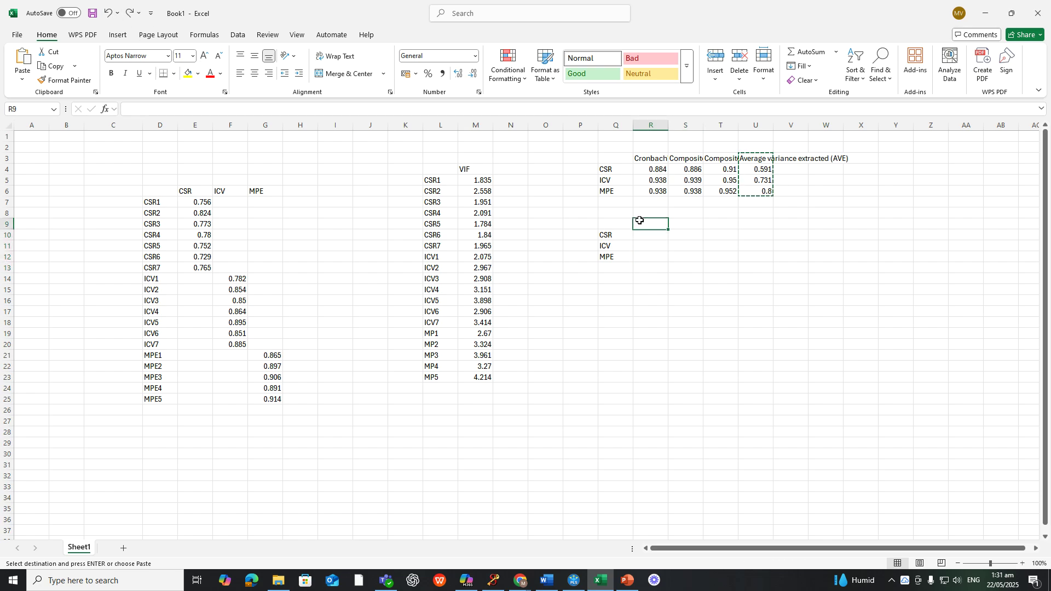
key(shift+Down)
key(shift+Down)
key(shift+Down)
key(ctrl+v)
click(655, 247)
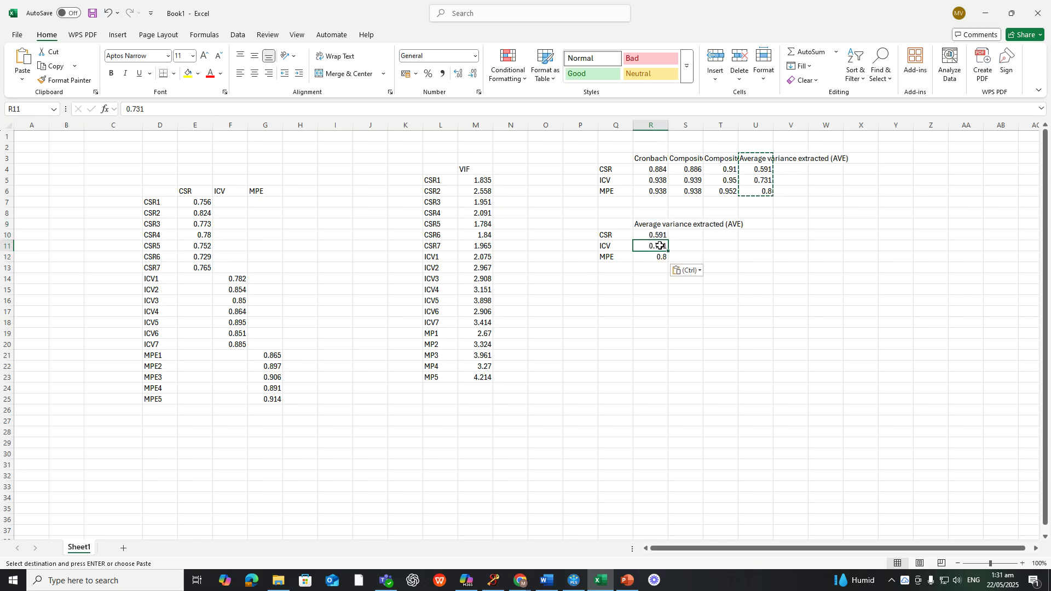
Copy the AVE table in Q9:R12 into the Word report on new lines below the Construct Convergent Validity title
drag(614, 225, 649, 259)
key(ctrl+c)
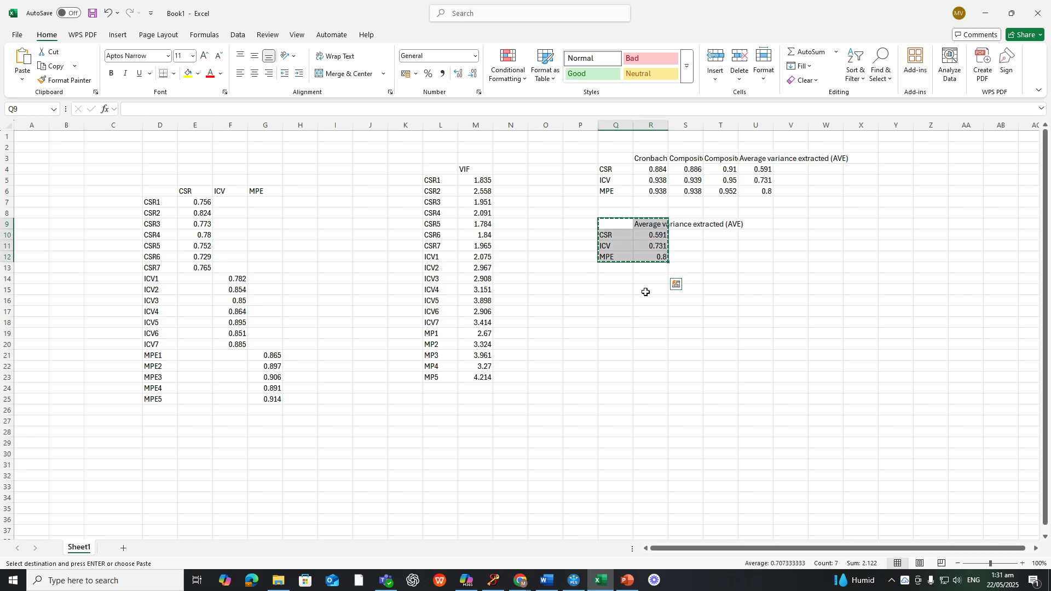
click(548, 581)
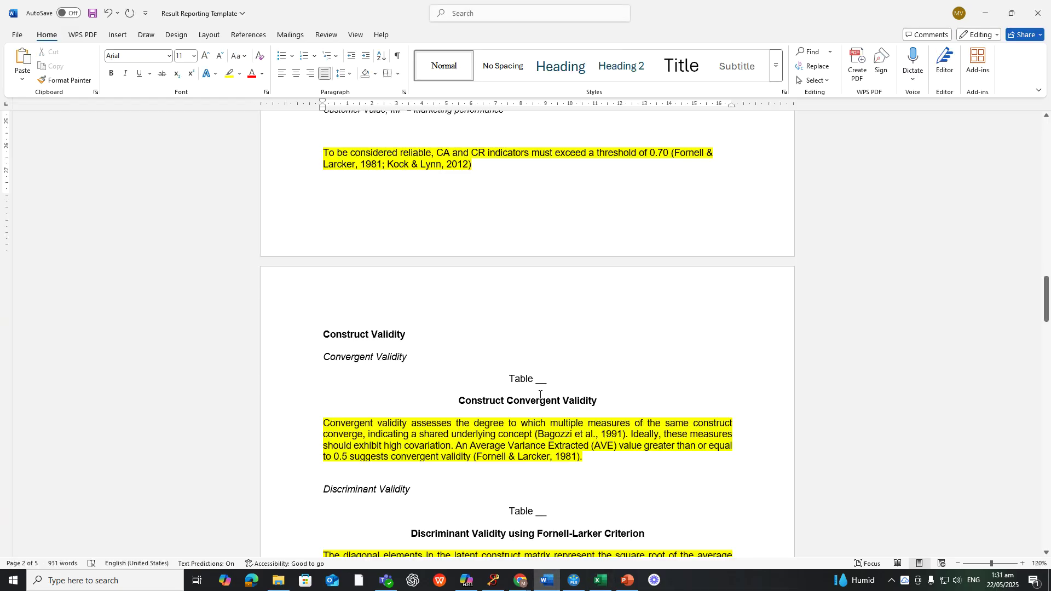
click(552, 410)
key(Return)
key(Return)
key(Return)
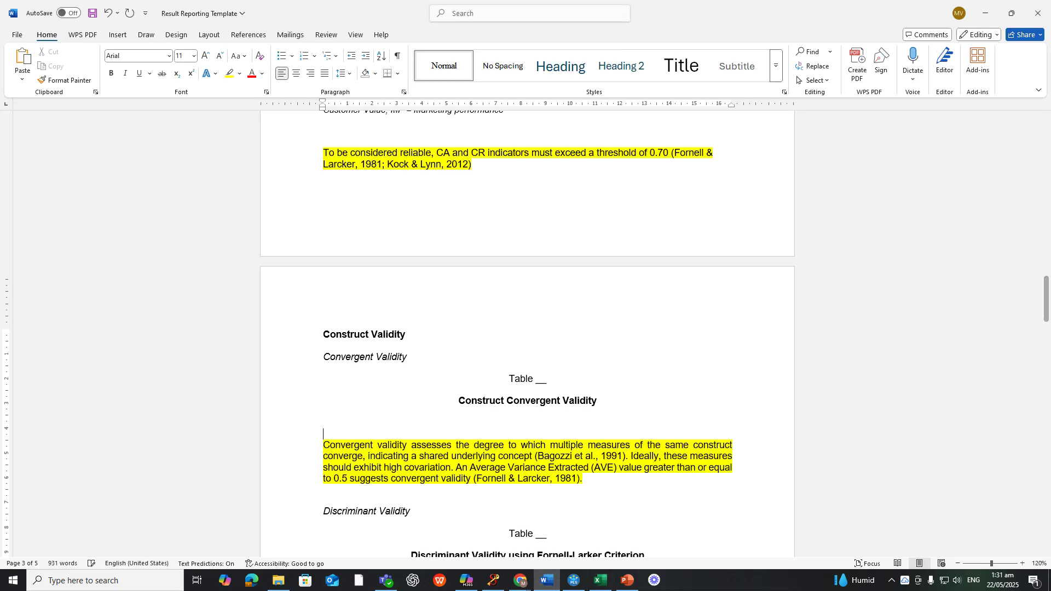
key(ctrl+v)
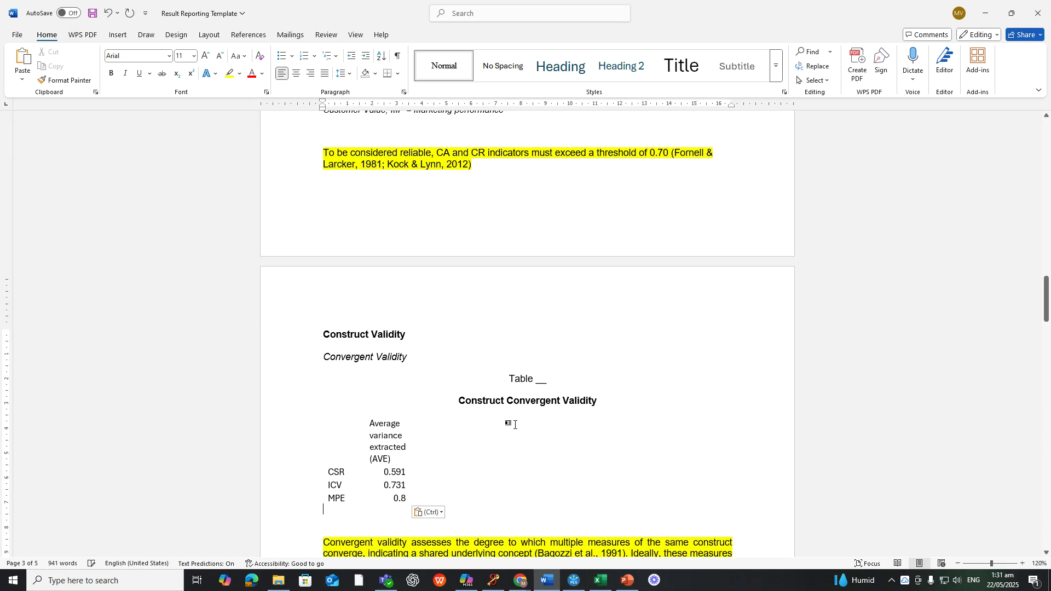
AutoFit the convergent validity table to the window width
scroll(406, 427, down, 2)
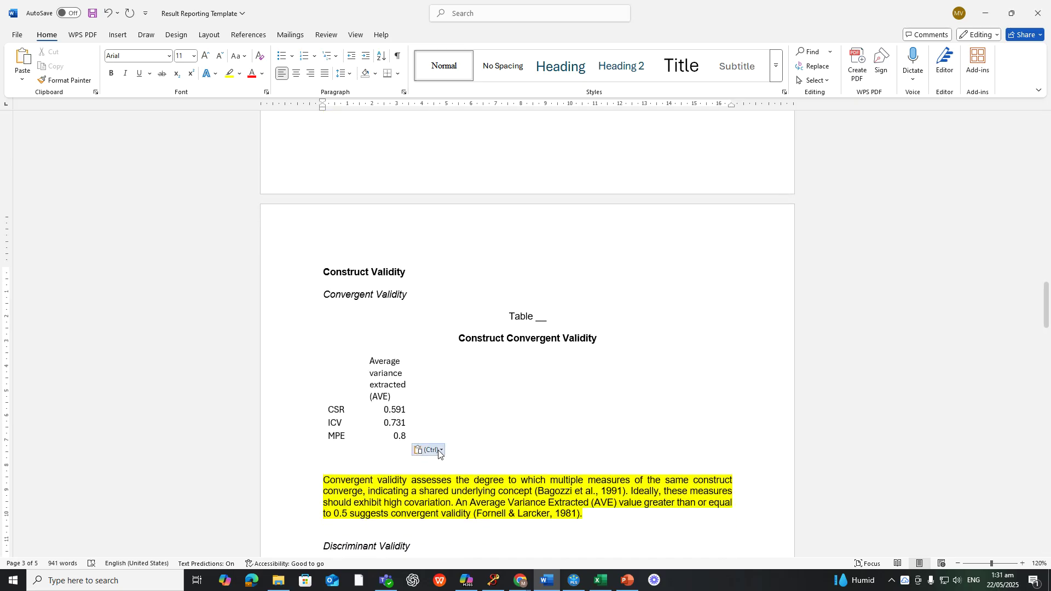
click(354, 368)
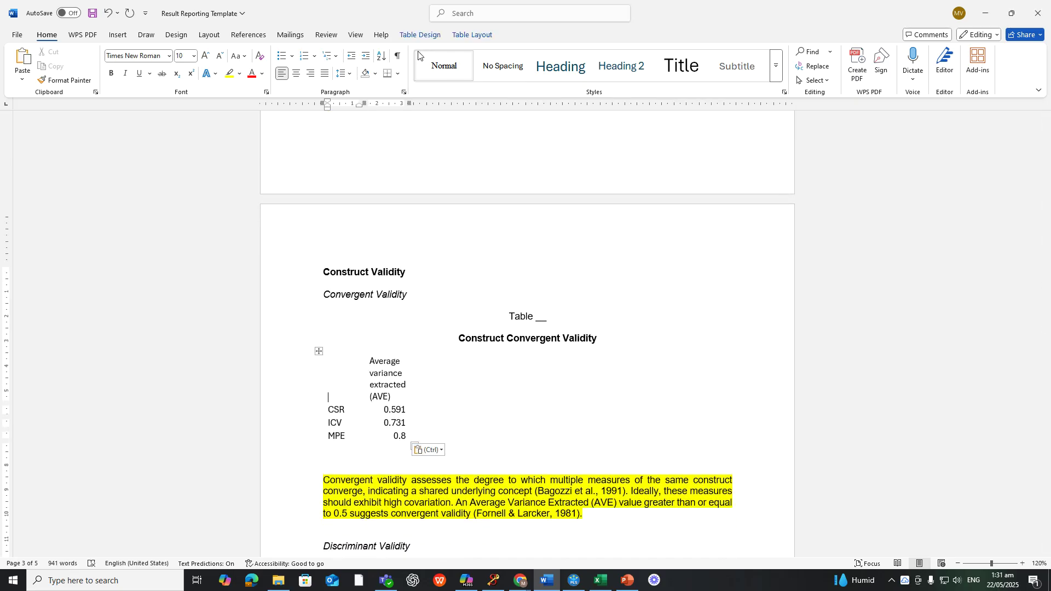
click(472, 35)
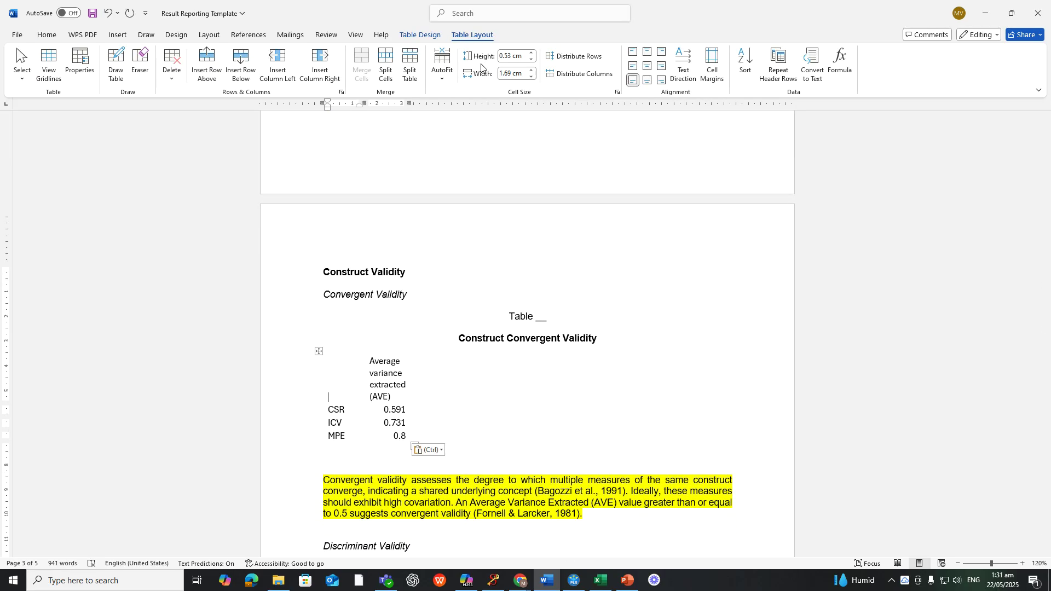
click(443, 77)
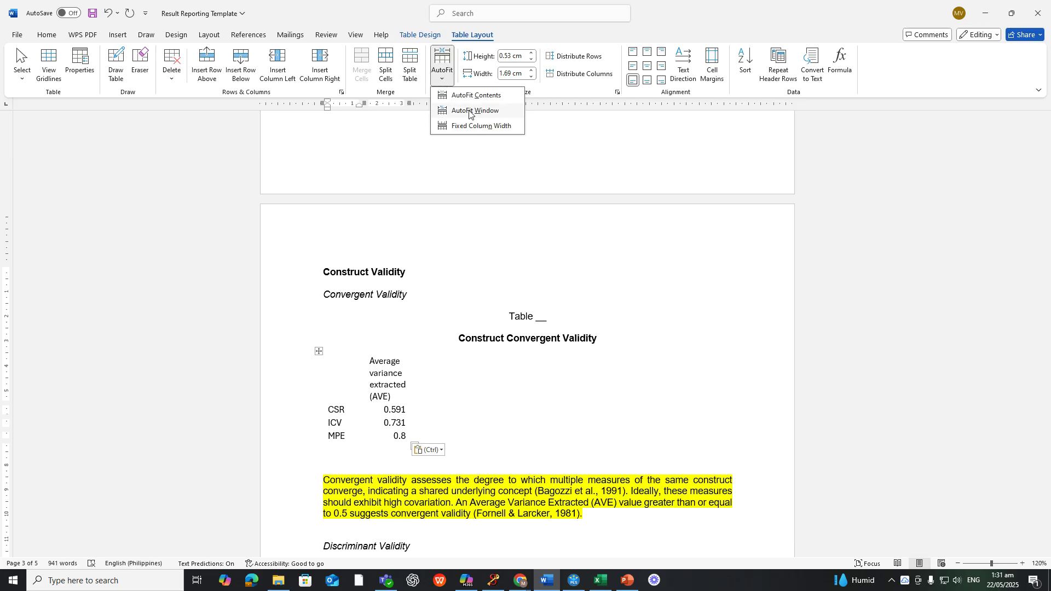
AutoFit the convergent validity table to the window and right-align its "Average variance extracted (AVE)" header cell
click(469, 111)
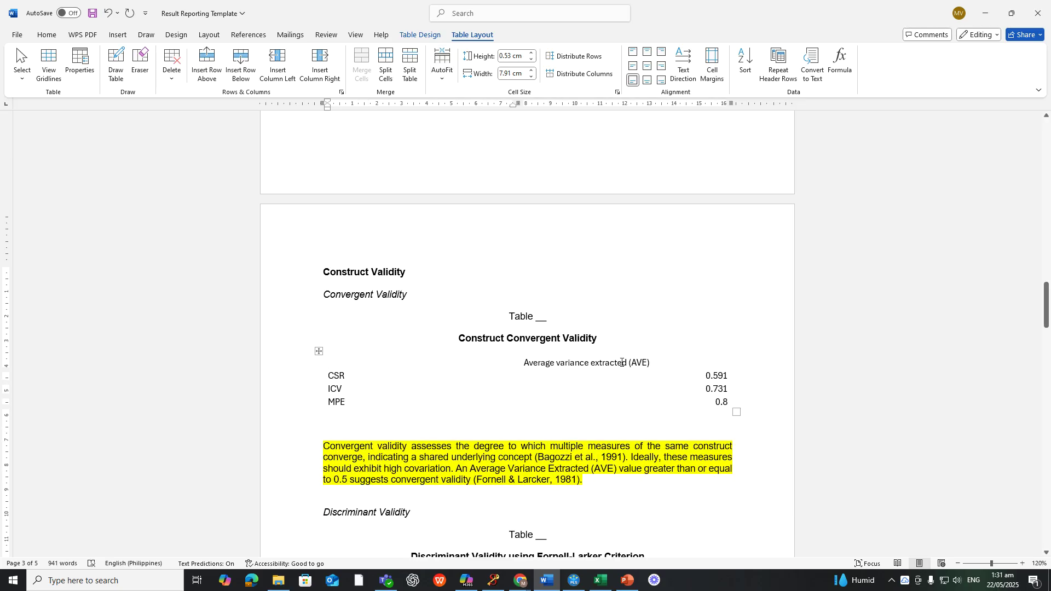
click(531, 364)
drag(526, 362, 648, 352)
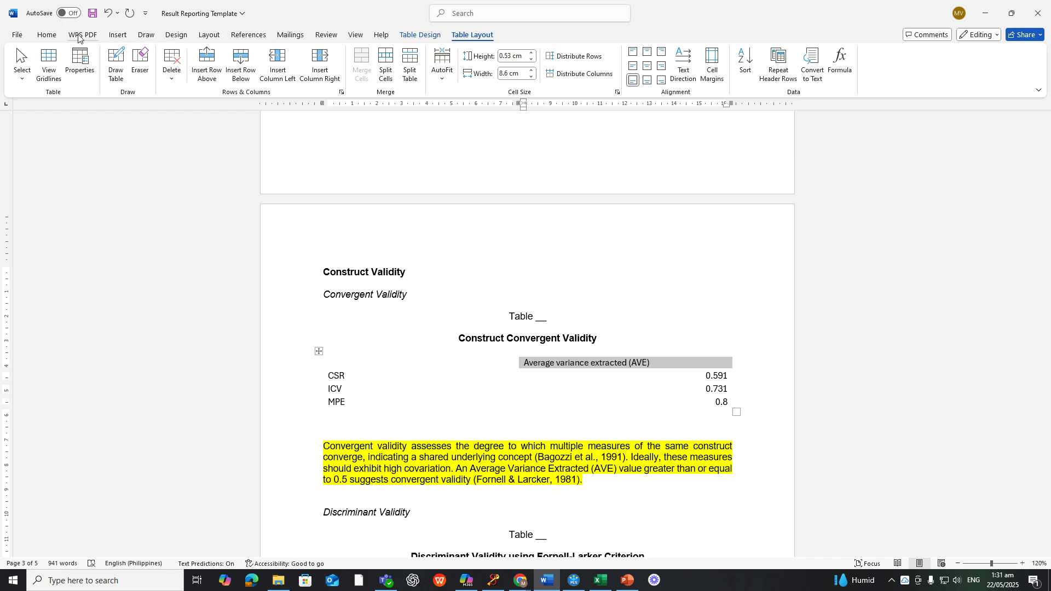
click(47, 35)
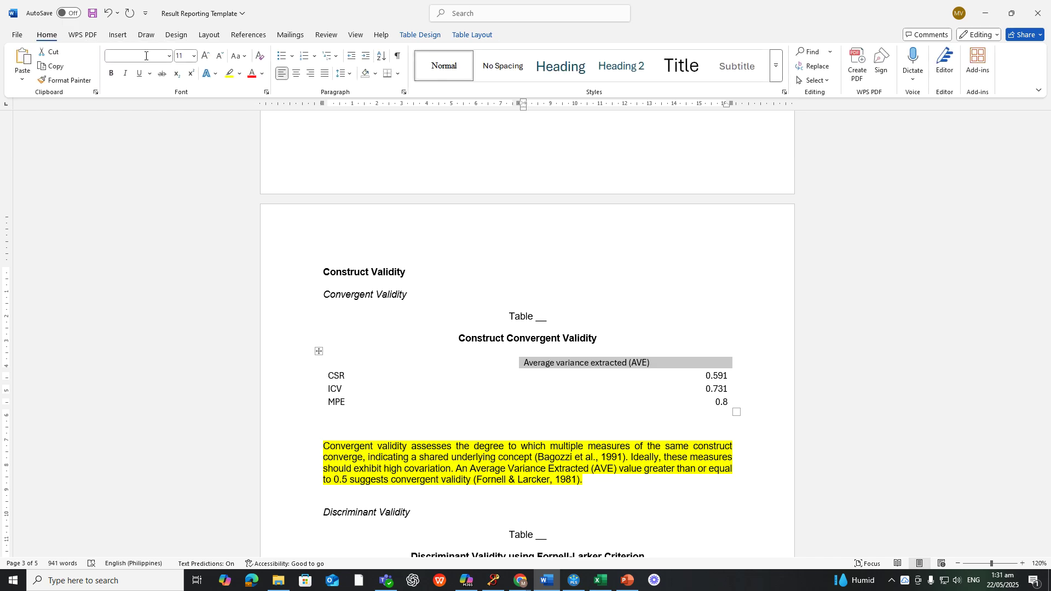
click(310, 74)
click(582, 374)
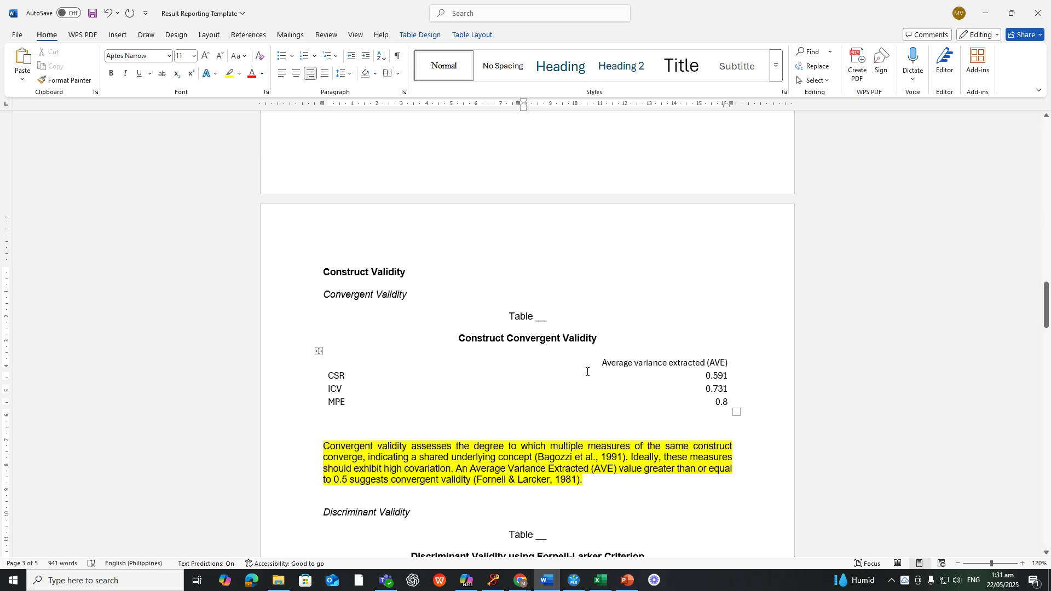
Set the font of the AVE header and the CSR value below it to Arial
click(614, 356)
click(633, 365)
drag(597, 365, 730, 376)
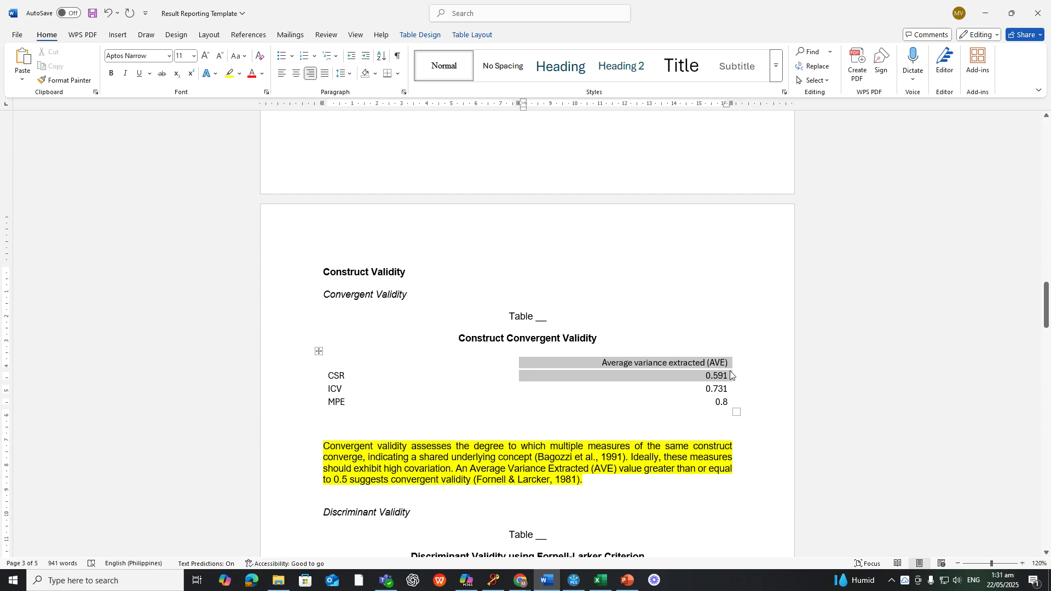
click(169, 56)
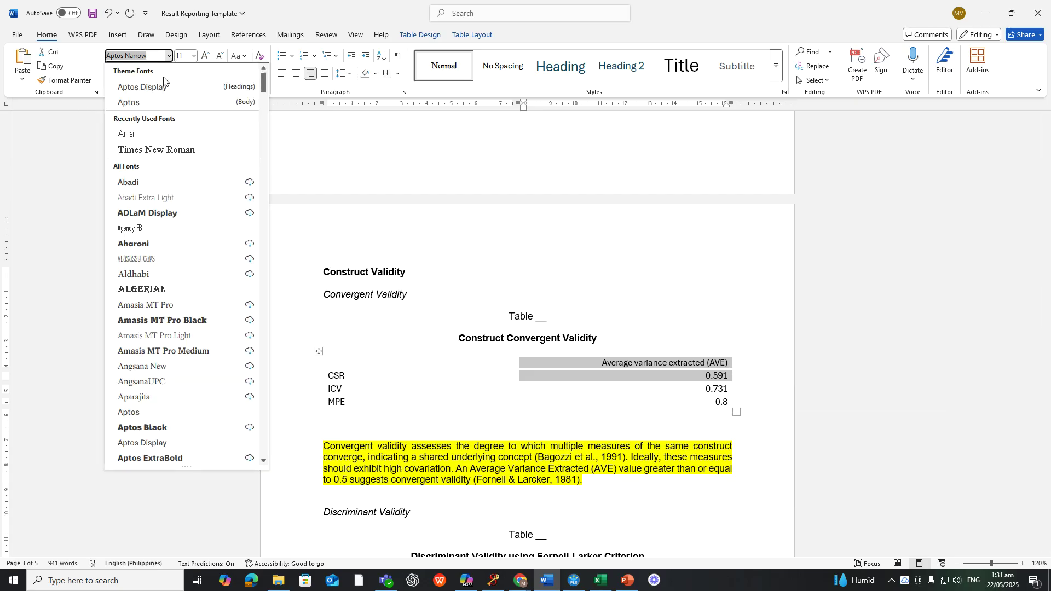
click(149, 133)
click(609, 365)
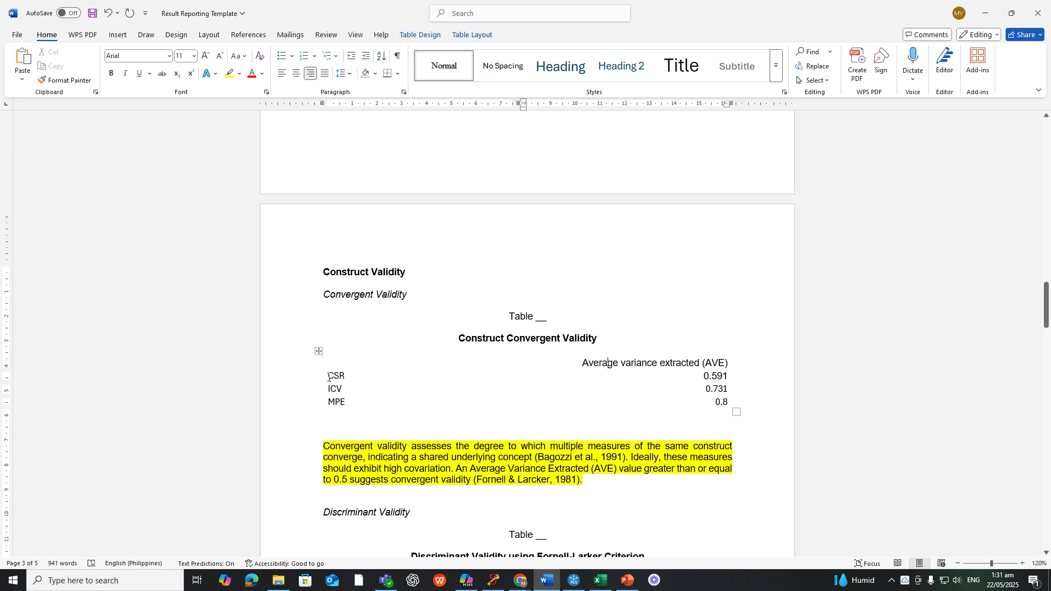
Examine the construct labels in the reliability analysis table for comparison with the convergent validity table
scroll(340, 328, up, 5)
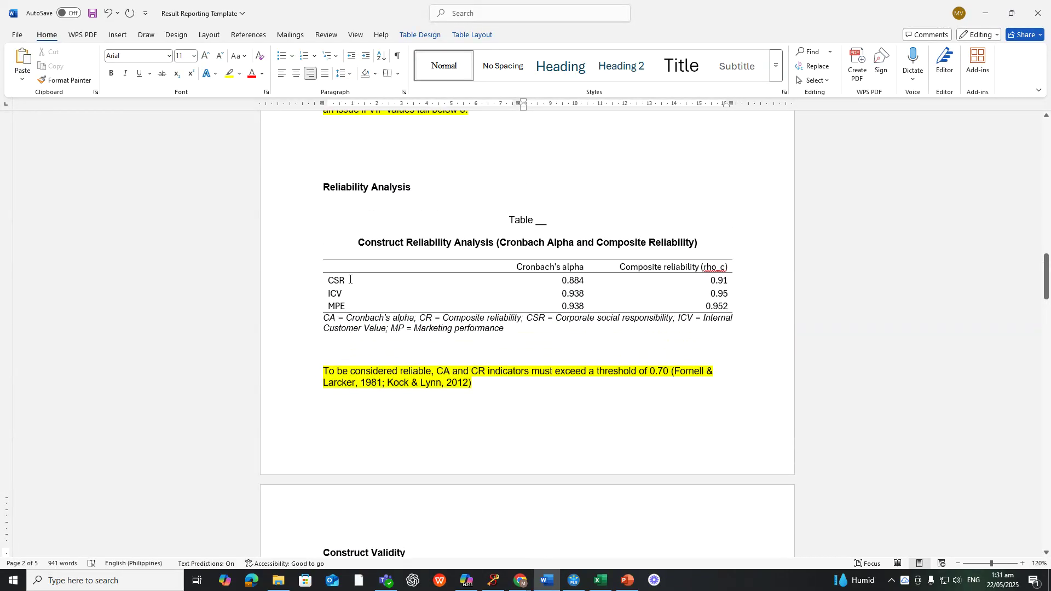
double_click(350, 279)
click(365, 282)
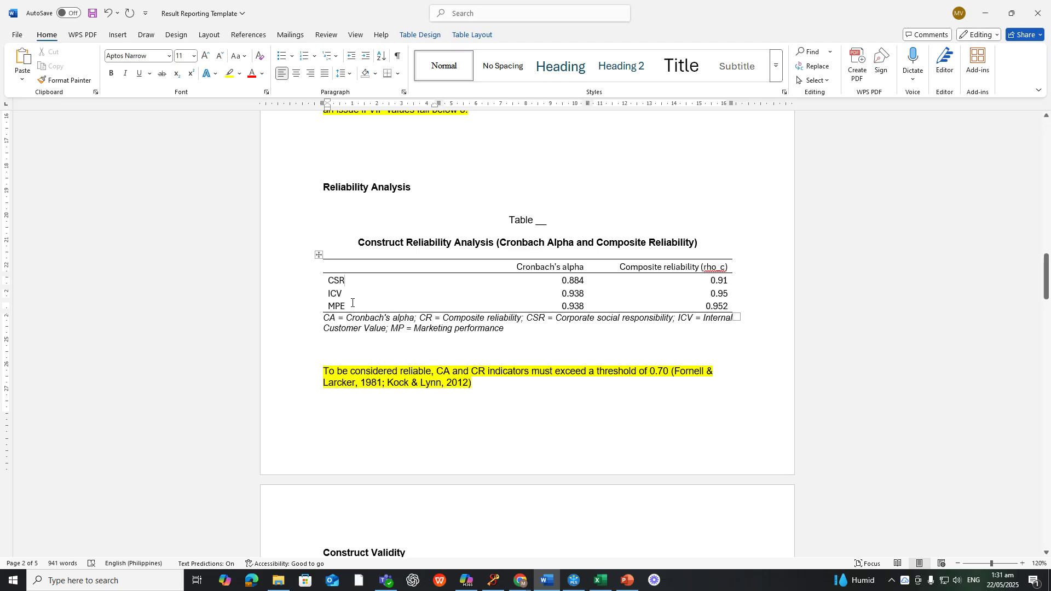
drag(346, 302, 331, 279)
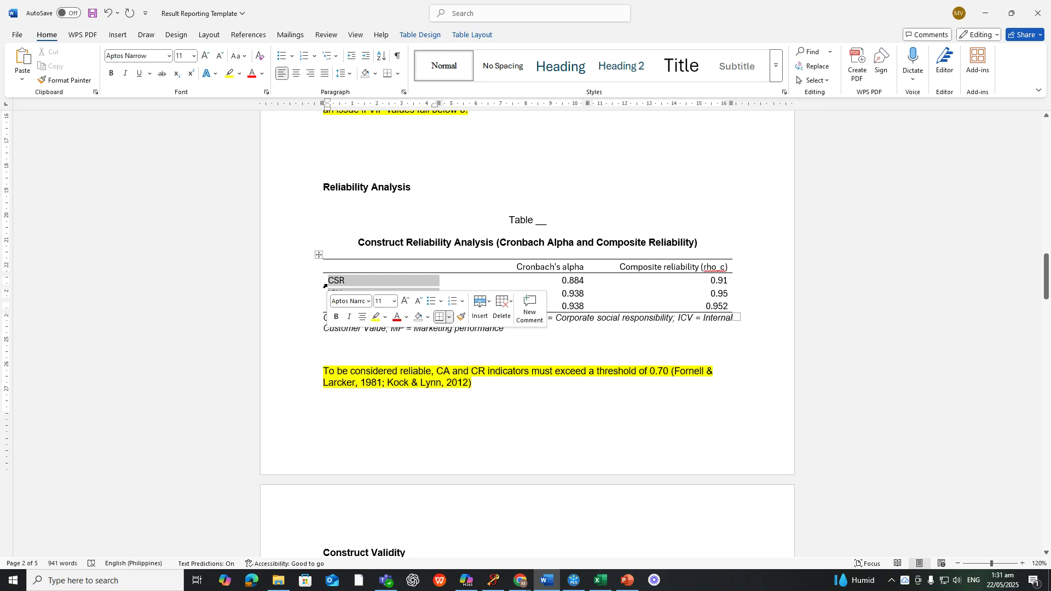
scroll(483, 331, down, 3)
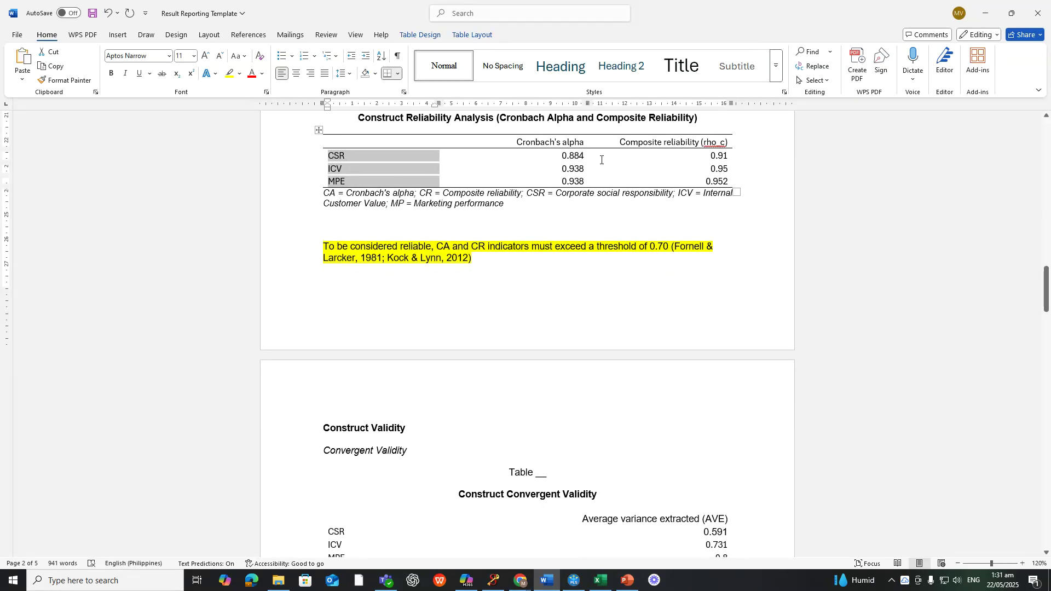
scroll(626, 257, down, 6)
scroll(541, 244, down, 2)
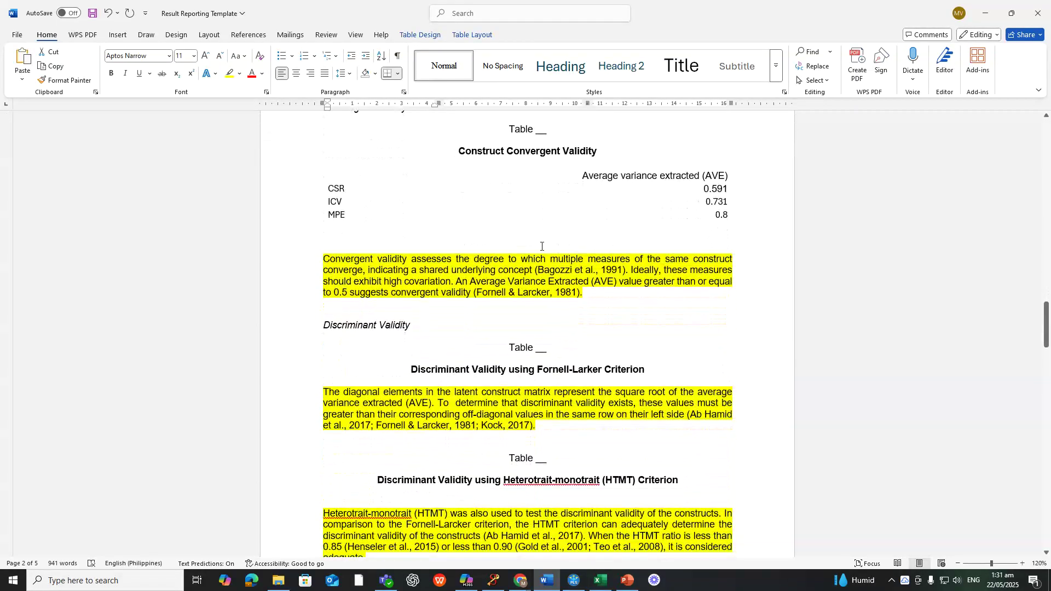
Extend the MPE value in the convergent validity table to three decimals, 0.800
scroll(542, 244, up, 1)
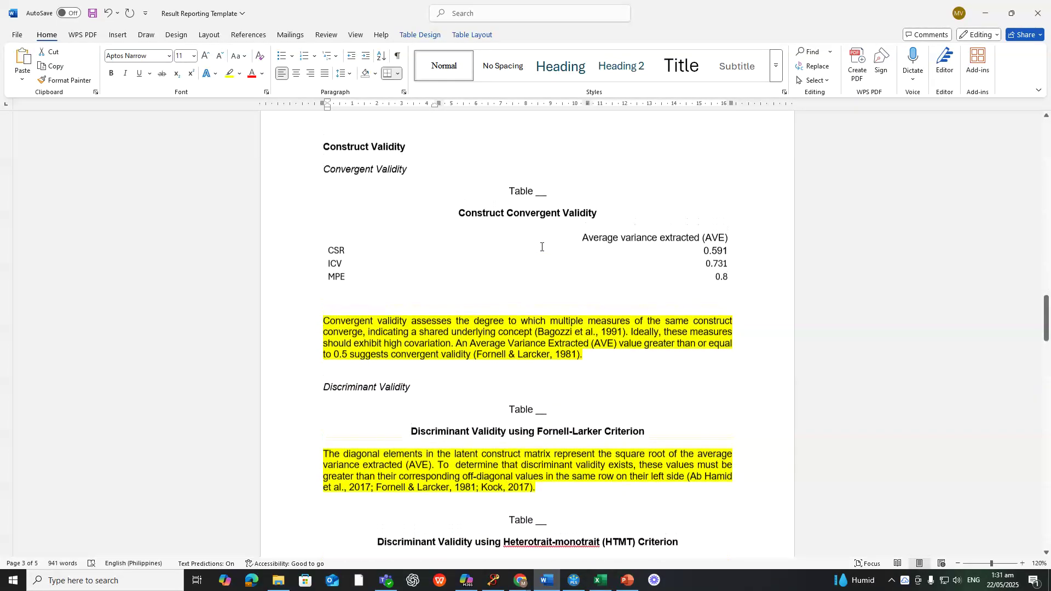
click(726, 279)
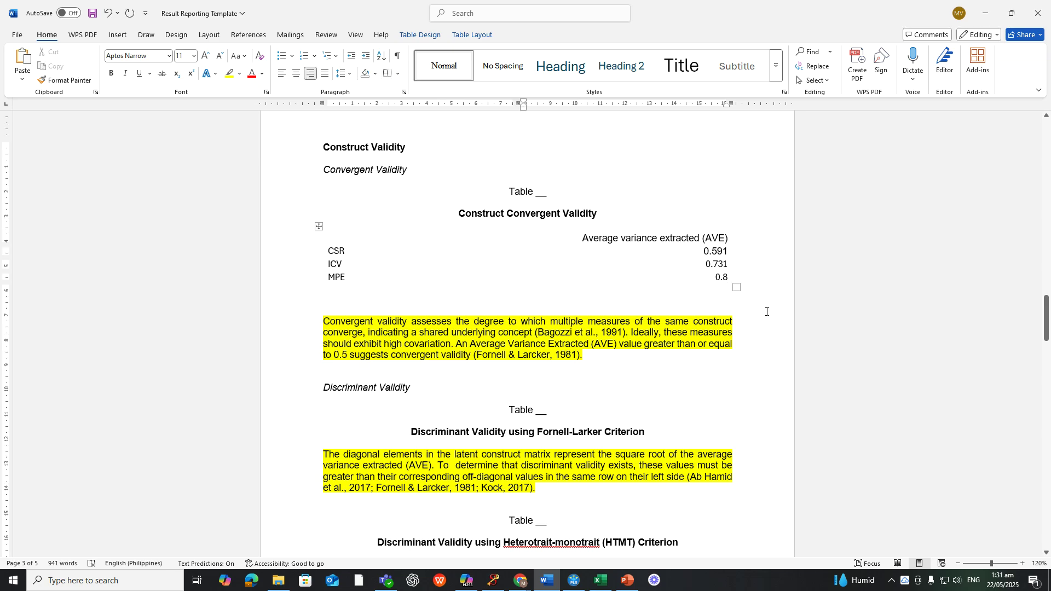
text(00)
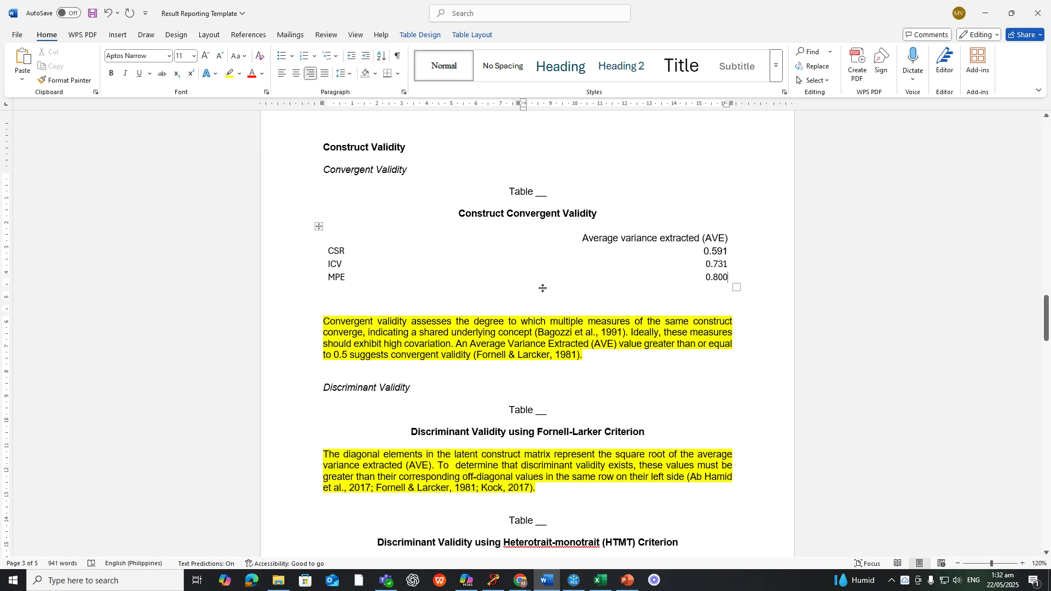
Add a top border and a bottom border to the header row of the convergent validity table
scroll(538, 252, up, 2)
click(353, 360)
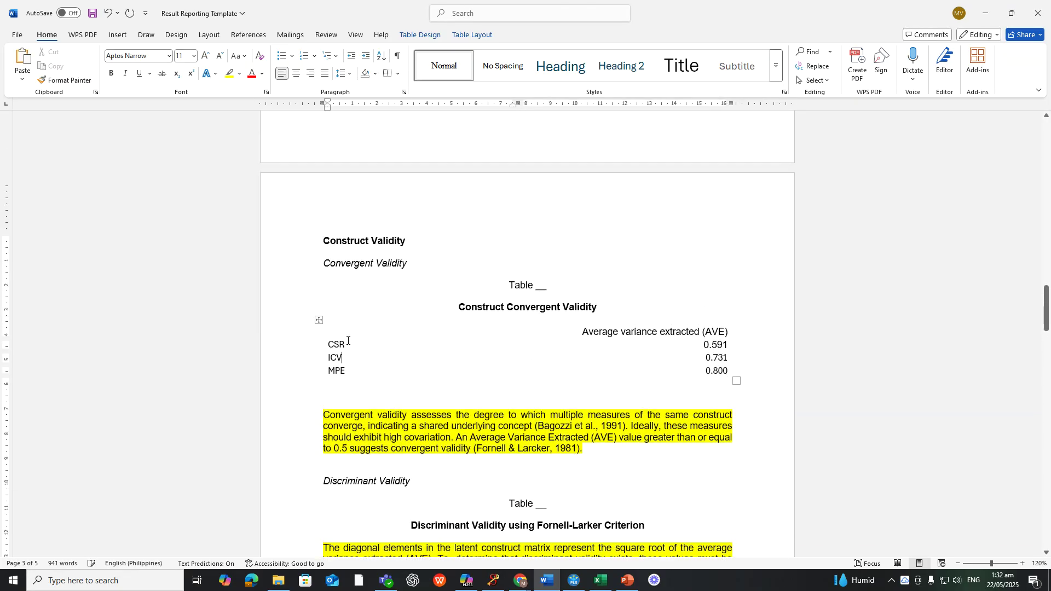
click(362, 331)
drag(347, 330, 706, 332)
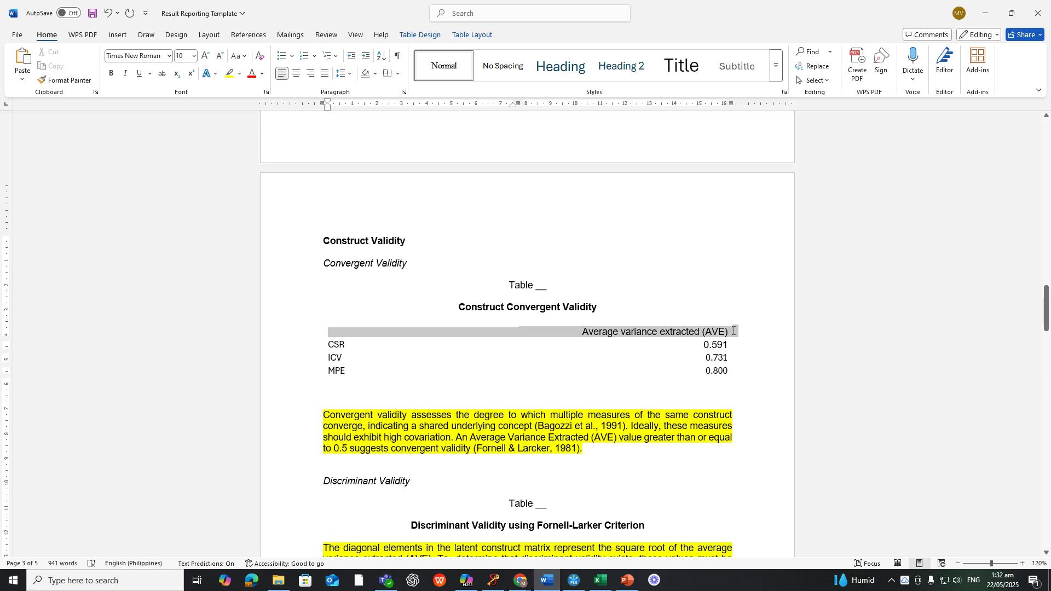
click(855, 363)
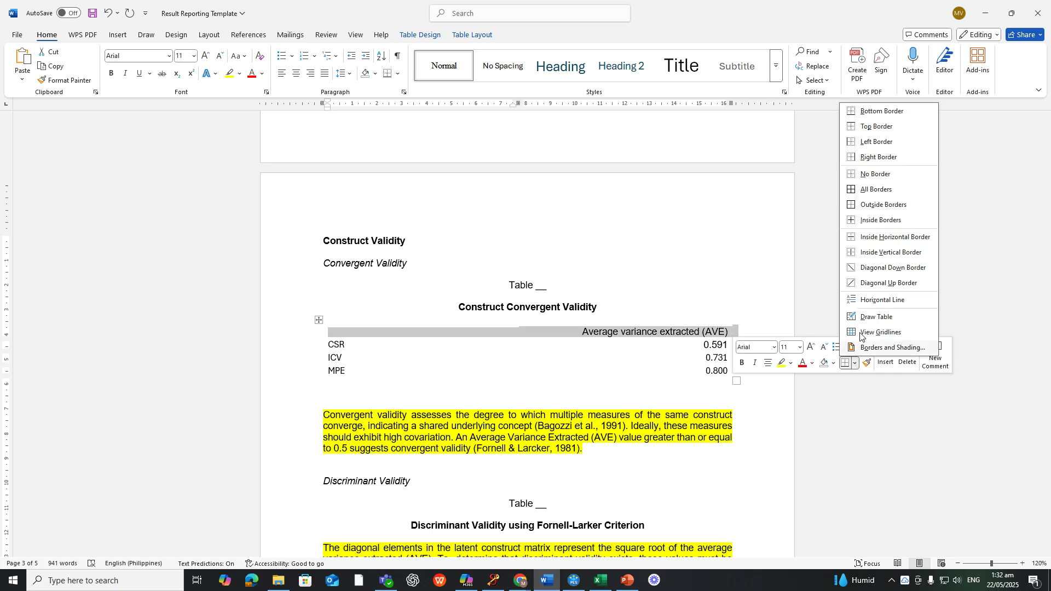
click(876, 126)
click(851, 361)
click(872, 116)
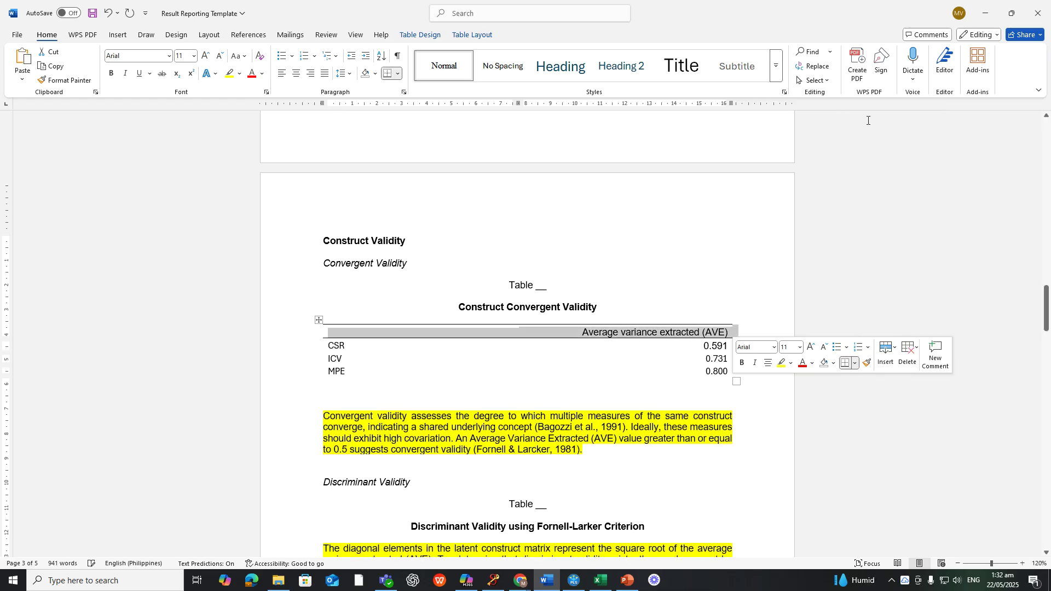
Add a bottom border to the MPE row of the convergent validity table
click(706, 373)
drag(731, 374, 404, 368)
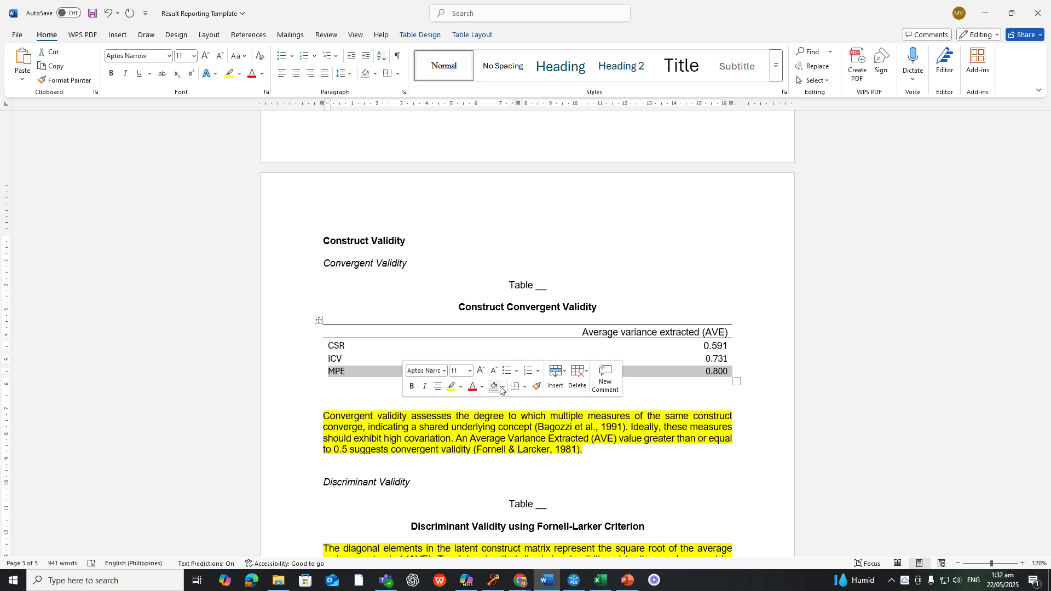
click(524, 387)
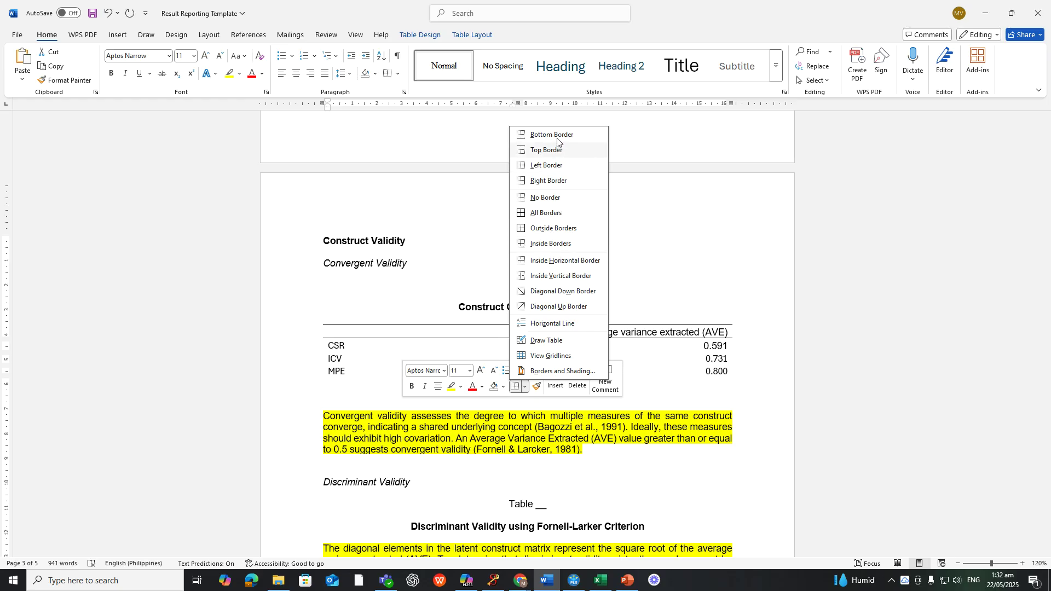
click(539, 135)
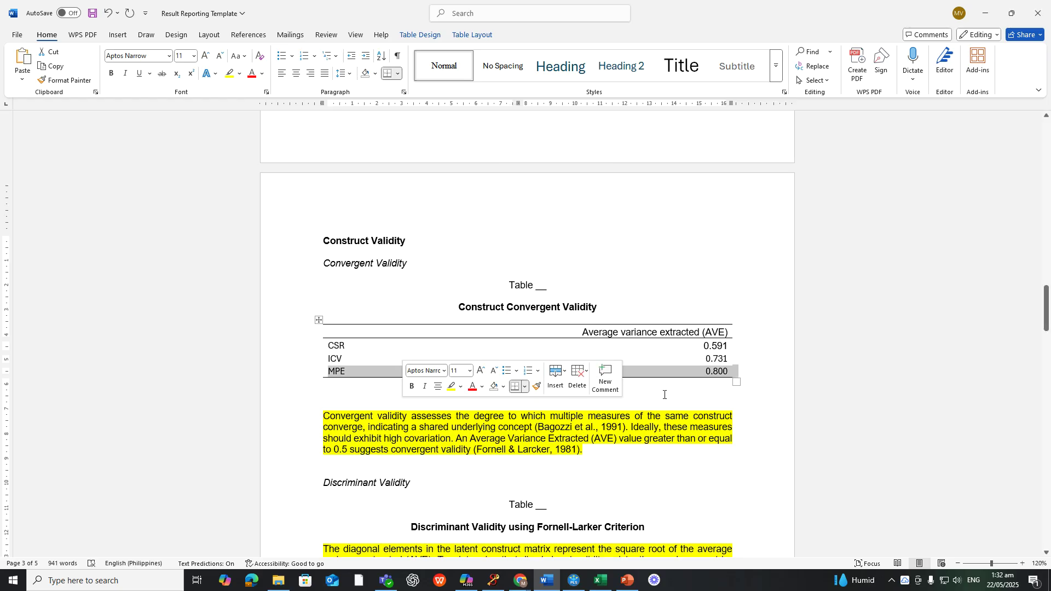
click(669, 395)
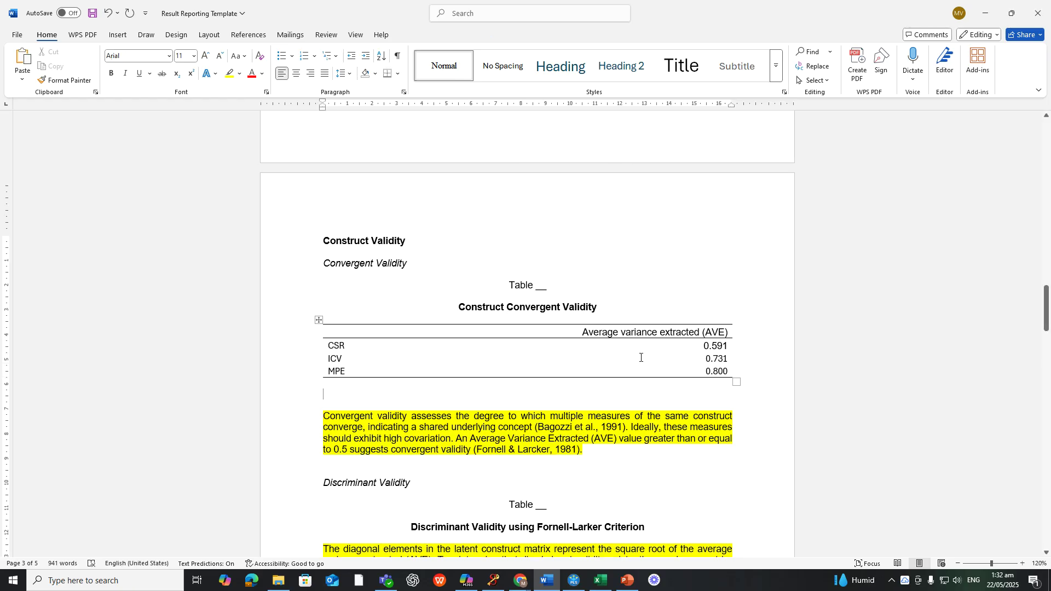
Add the note "AVE = Average Variance Extracted;" under the table, copying the term from the paragraph below without its yellow highlighting
click(330, 385)
text(AVE =)
click(518, 448)
drag(482, 439, 579, 438)
key(ctrl+c)
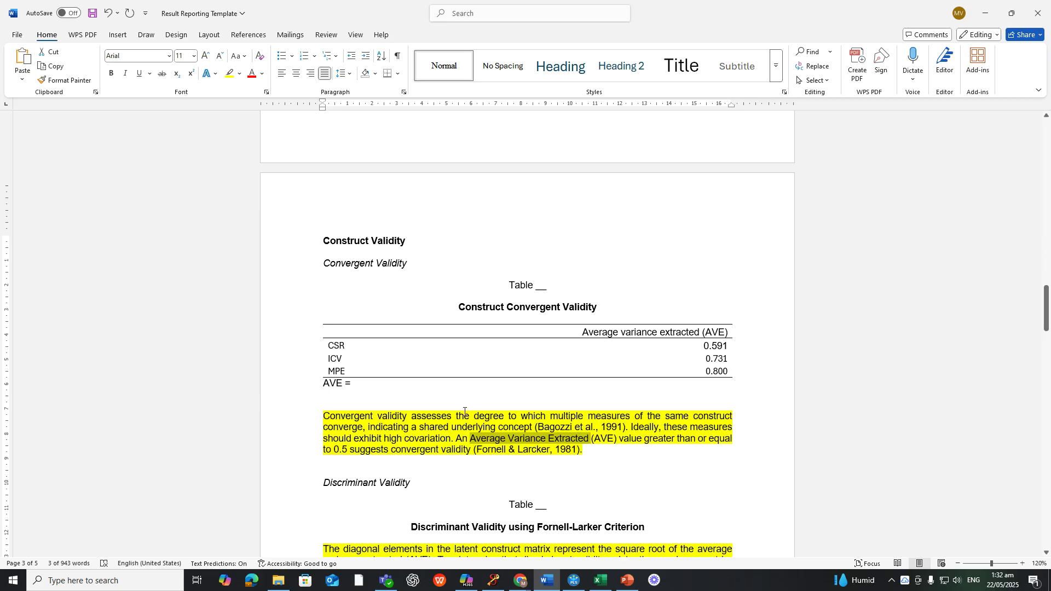
click(390, 387)
key(ctrl+v)
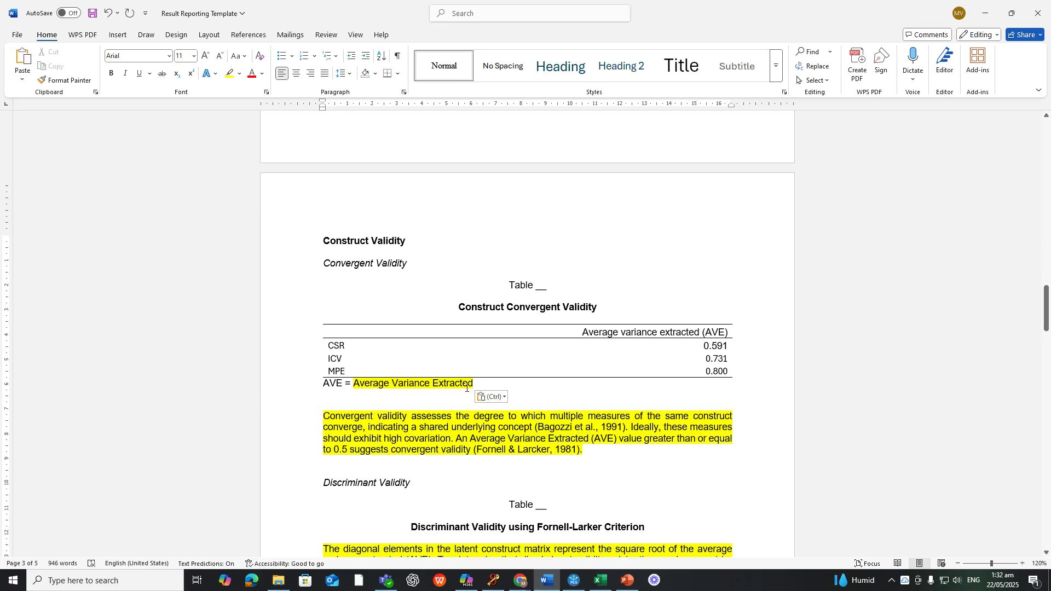
click(490, 396)
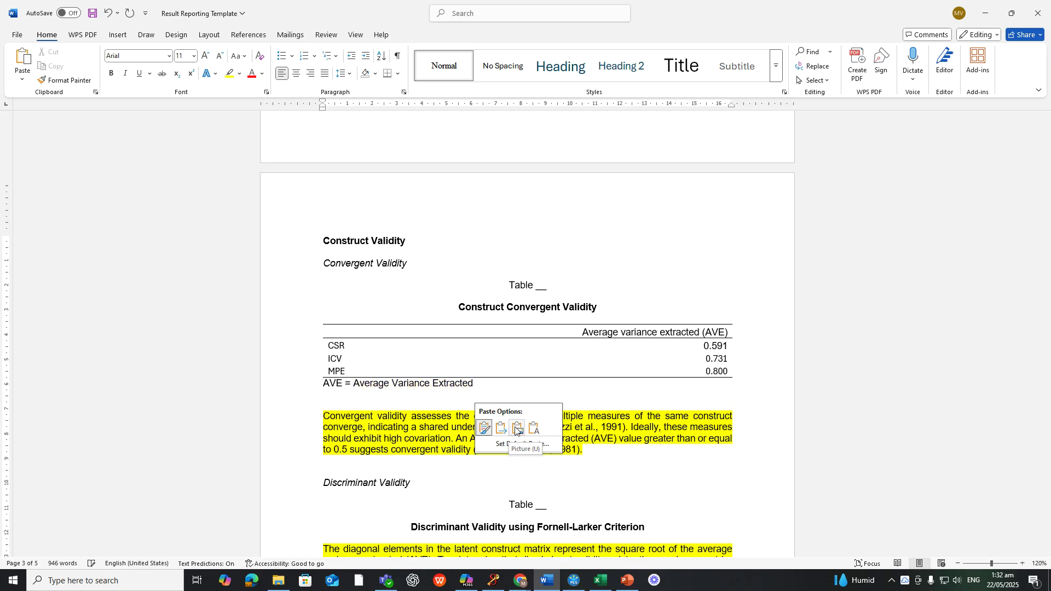
click(501, 432)
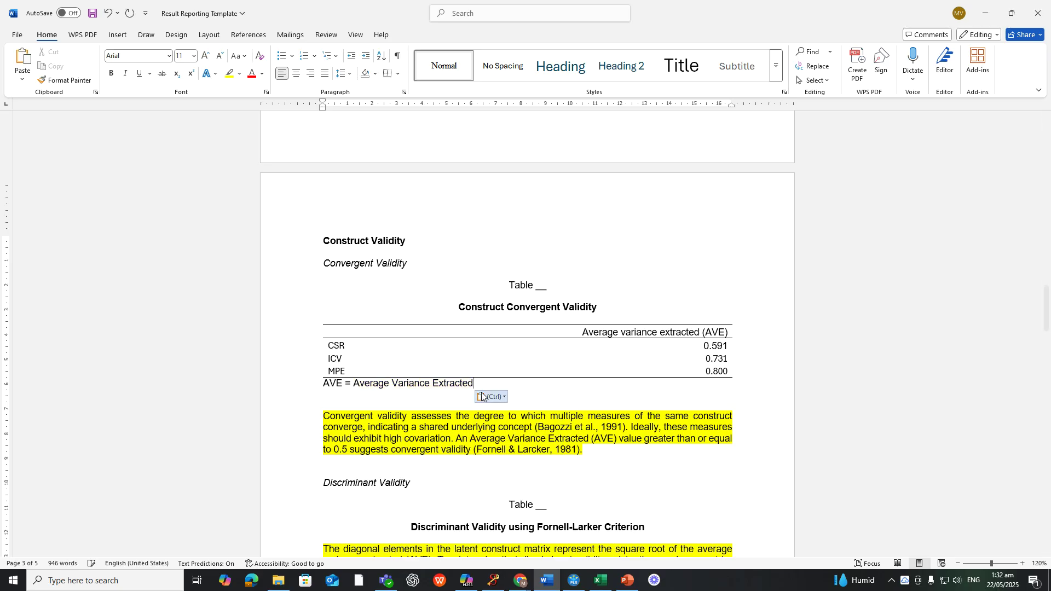
text(;)
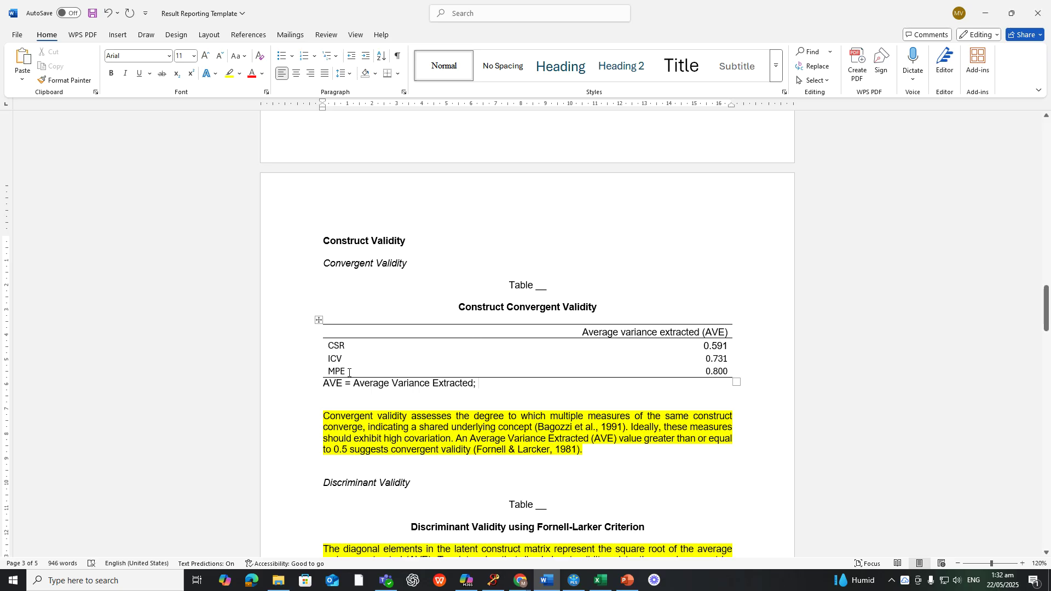
Copy the CSR, ICV and MP definitions from the reliability table's note and append them to the AVE note
scroll(349, 372, up, 2)
scroll(353, 356, up, 6)
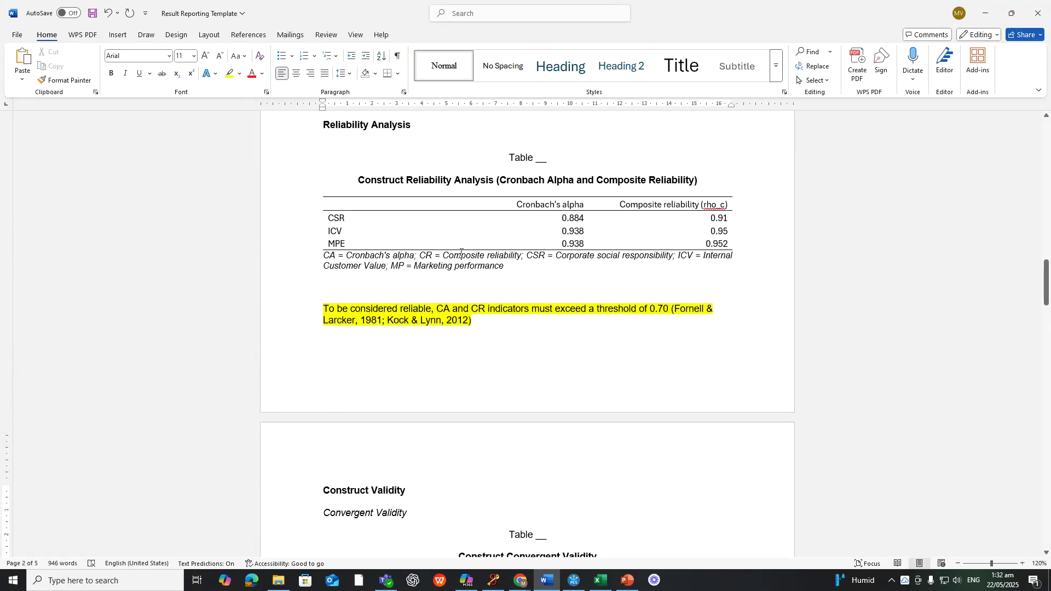
drag(527, 255, 548, 262)
key(ctrl+c)
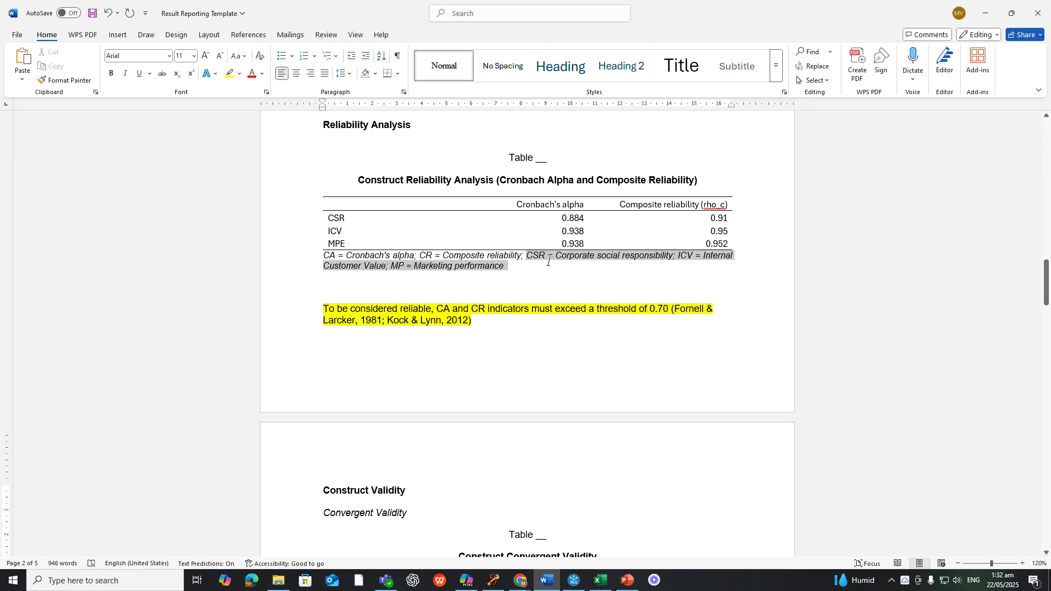
scroll(543, 271, down, 6)
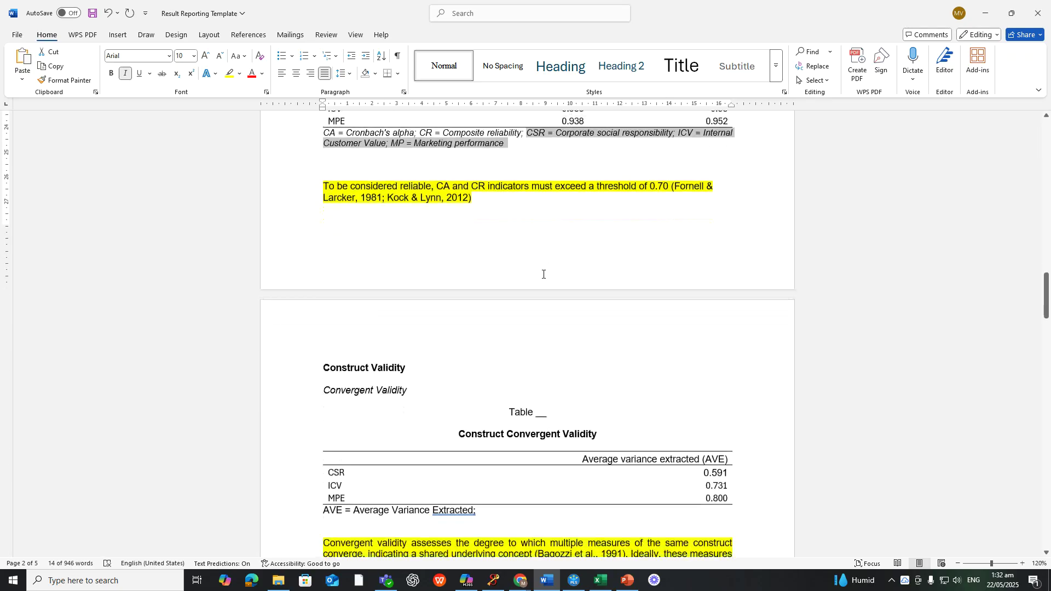
click(499, 447)
key(ctrl+v)
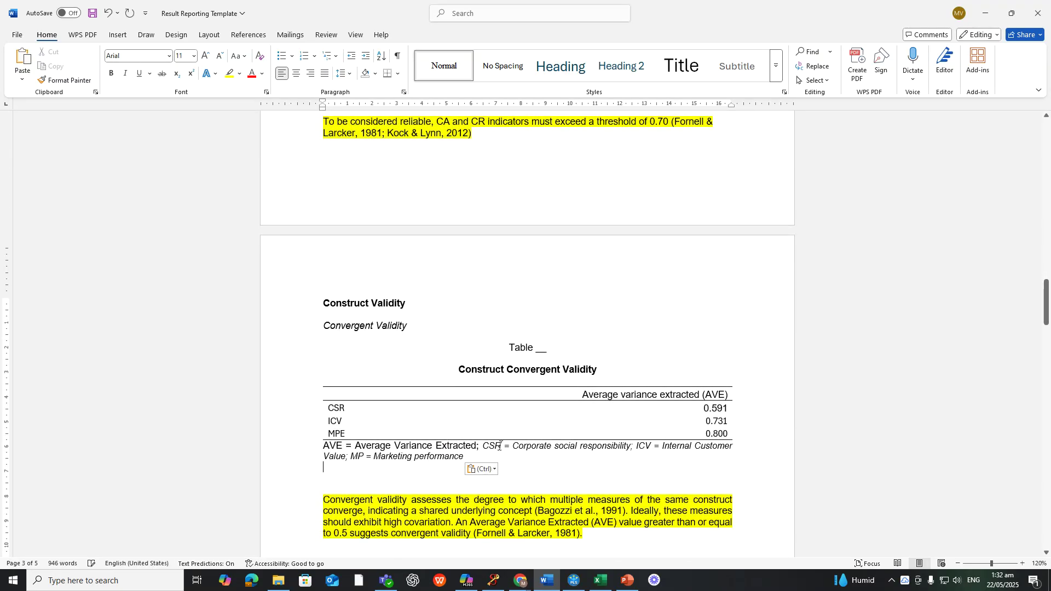
Shorten the MPE row label to MP in the convergent validity table and in the reliability table above
click(351, 435)
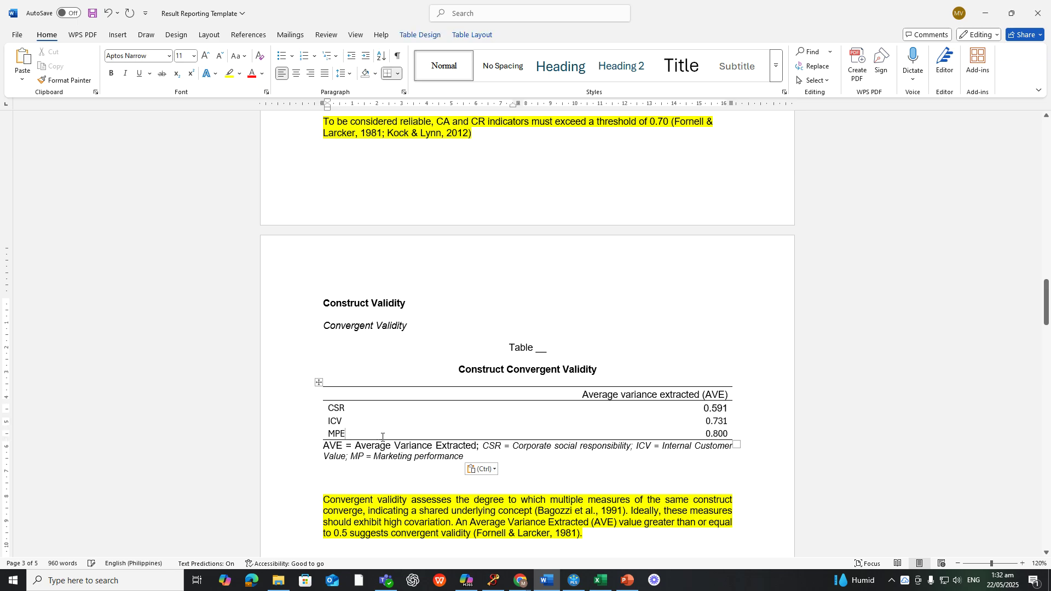
key(BackSpace)
scroll(369, 283, up, 6)
key(BackSpace)
scroll(351, 251, up, 7)
scroll(358, 261, down, 20)
scroll(357, 260, up, 4)
Set the font size of the whole abbreviation note under the convergent validity table to 10
drag(325, 226, 327, 249)
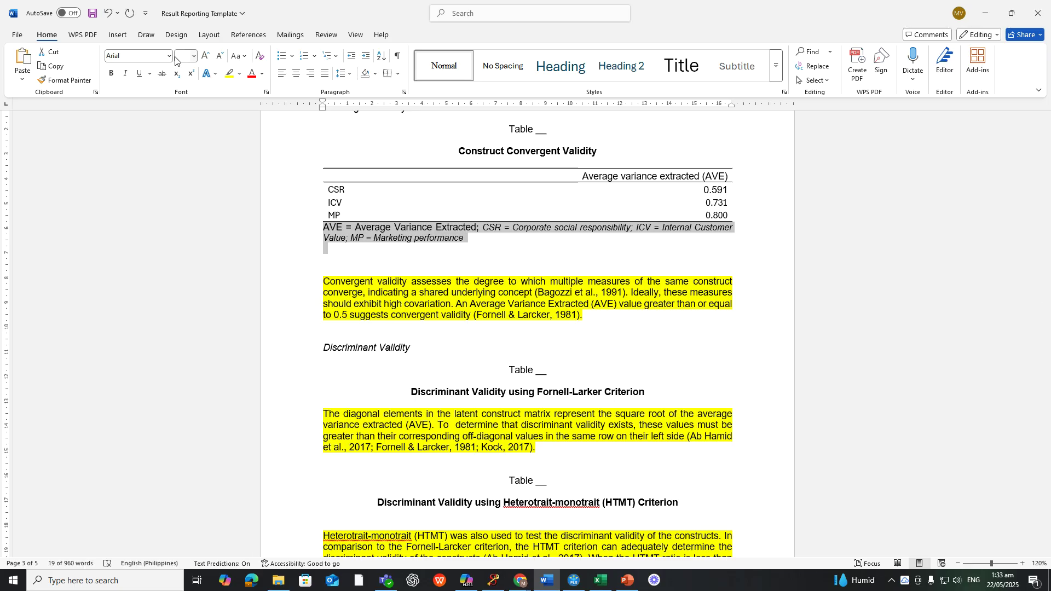
click(193, 56)
click(189, 89)
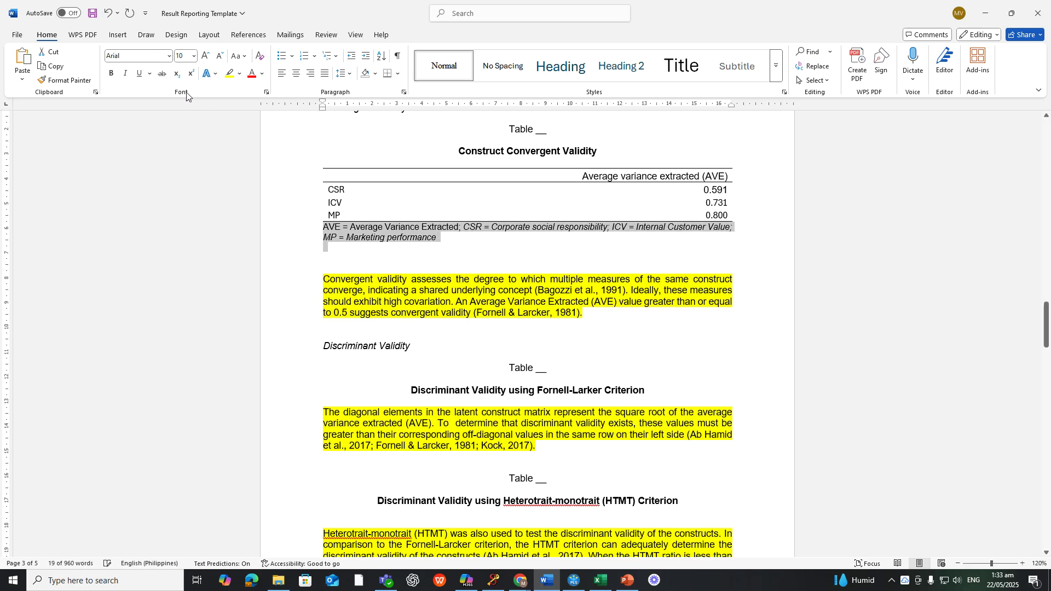
Italicize the whole abbreviation note under the convergent validity table
click(124, 72)
click(479, 243)
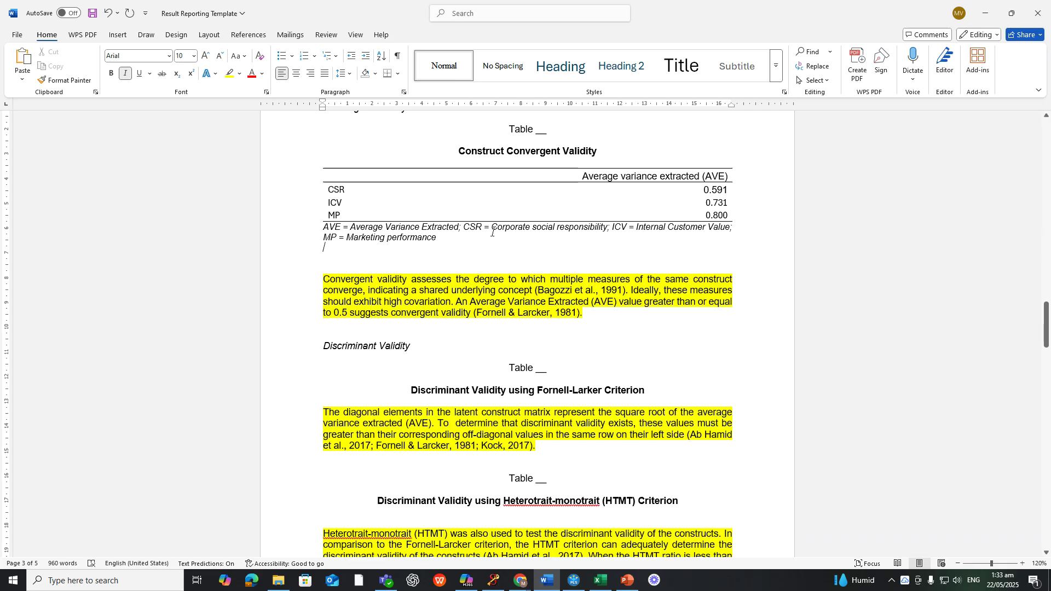
Switch to SmartPLS, open the Fornell-Larcker criterion results under Discriminant validity, and copy them for Excel/Word
scroll(492, 232, down, 2)
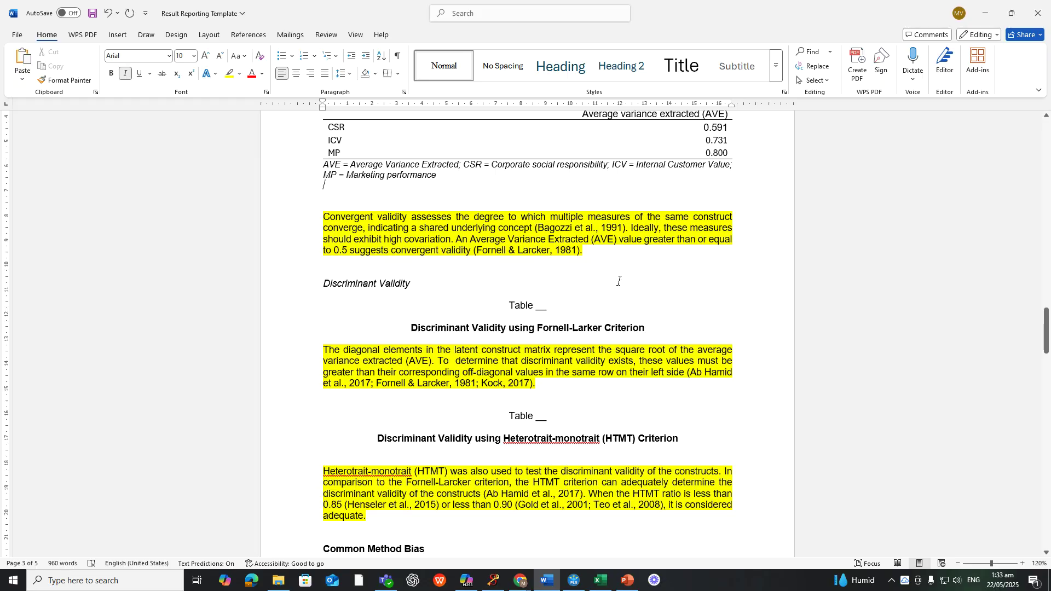
click(577, 582)
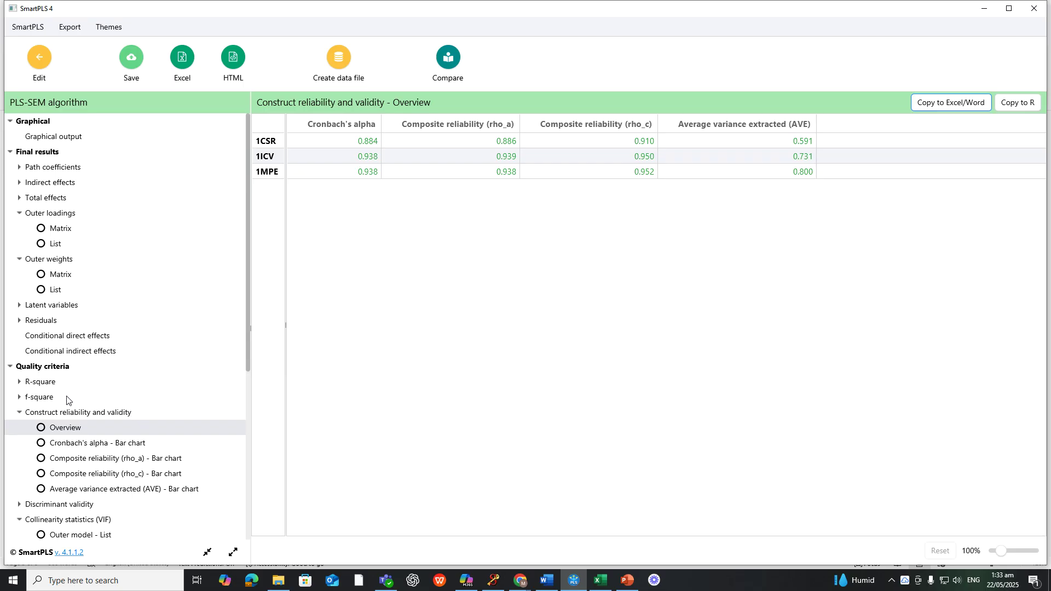
scroll(75, 381, down, 3)
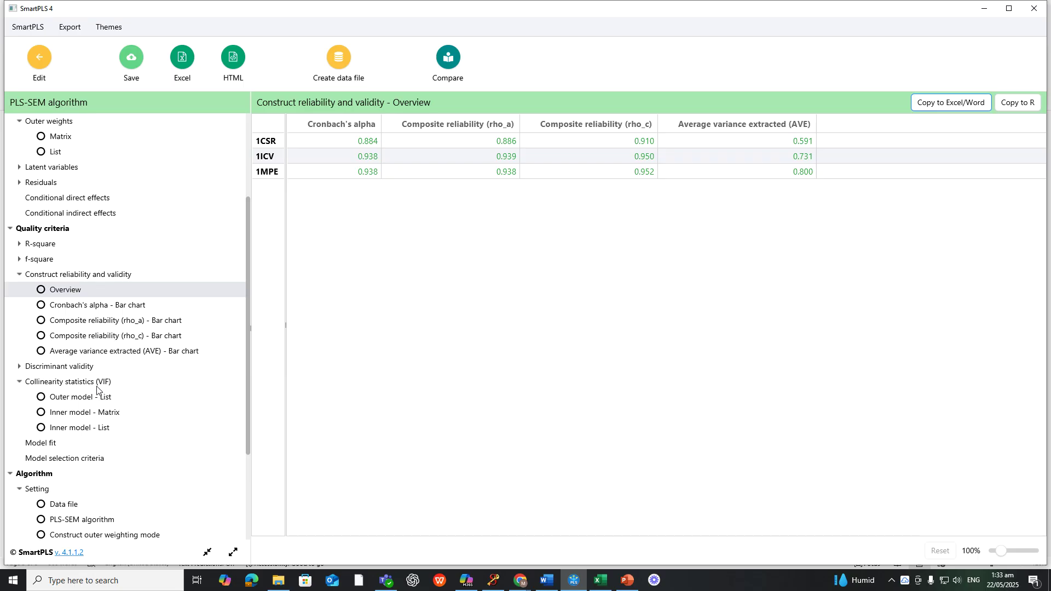
click(66, 374)
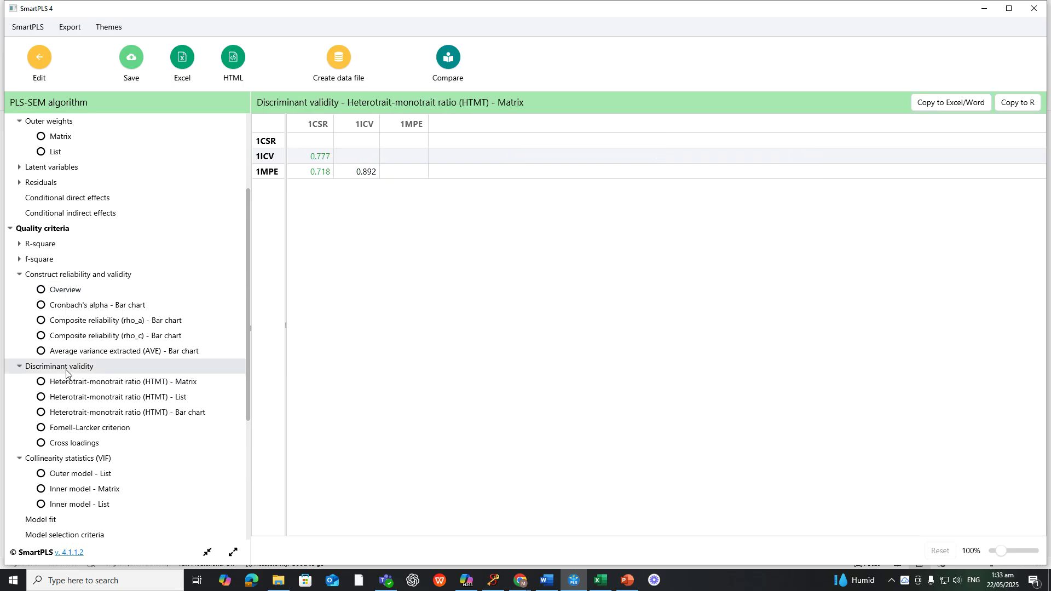
click(94, 432)
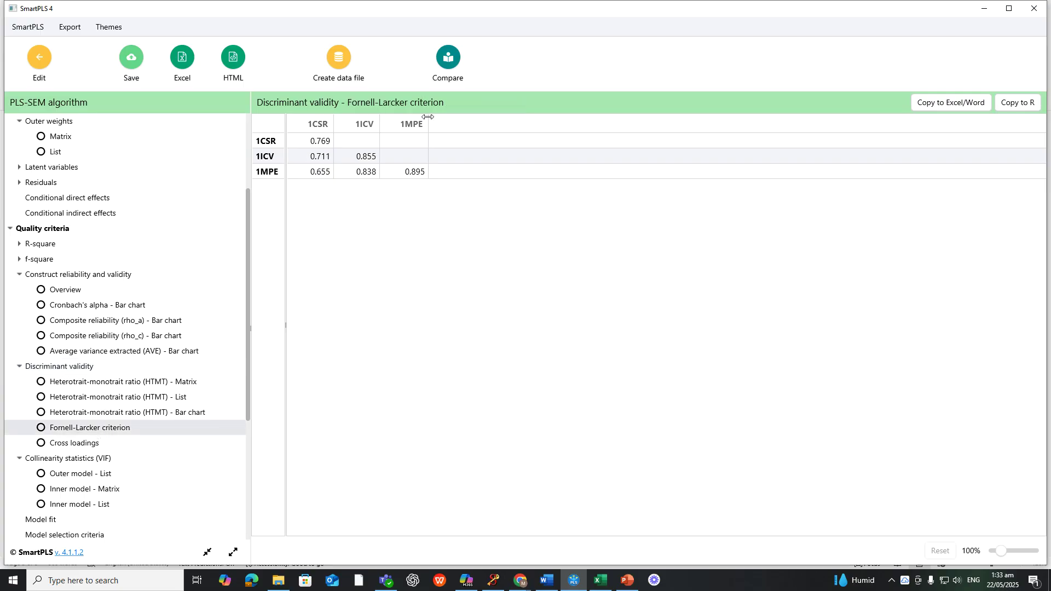
click(924, 109)
Switch to Excel and paste the Fornell-Larcker matrix at cell Q16 without its source formatting
click(601, 580)
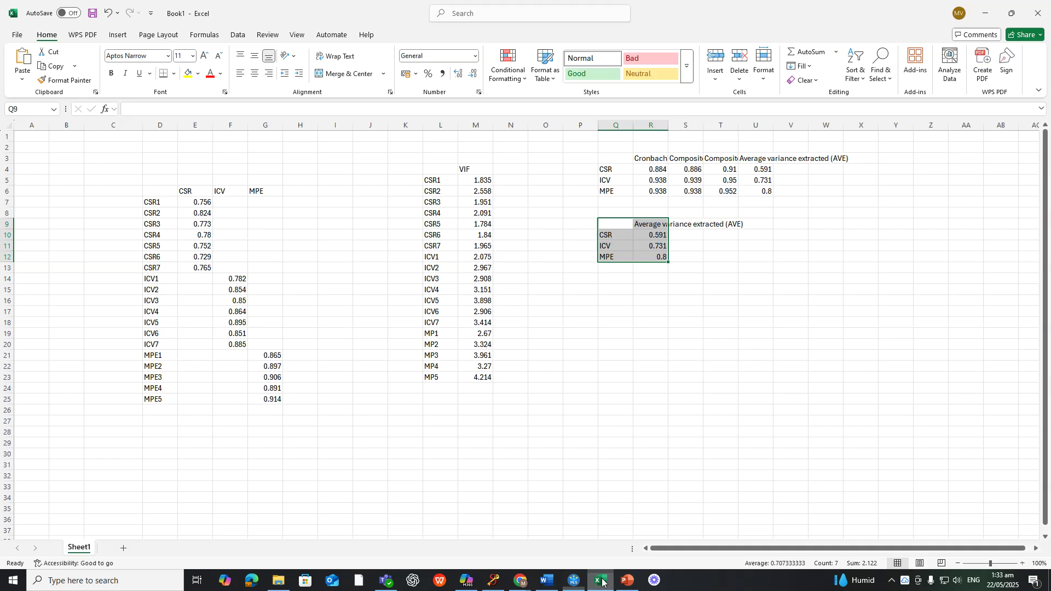
click(610, 302)
key(ctrl+v)
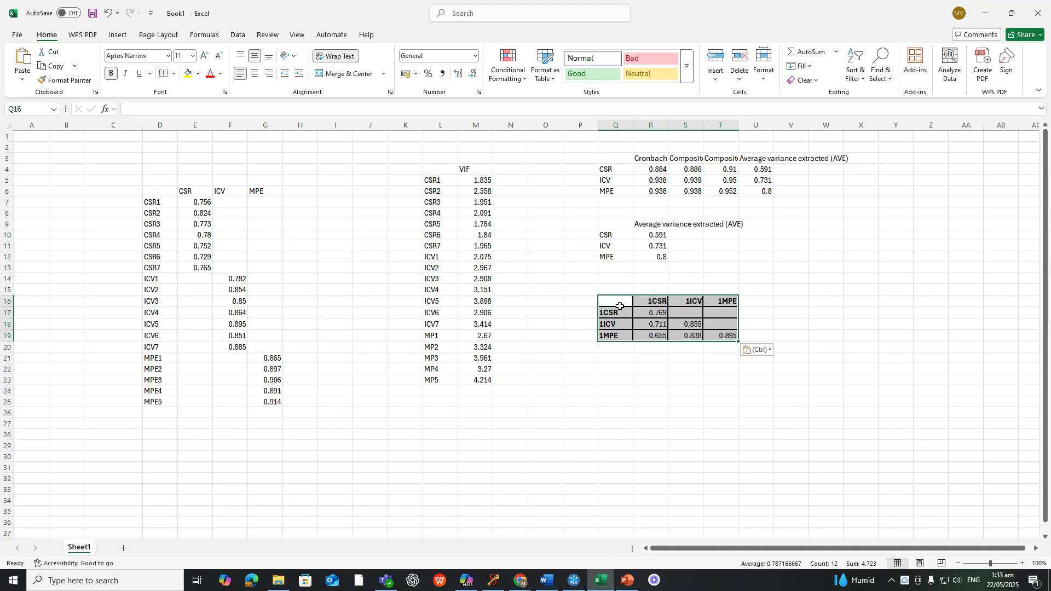
click(768, 351)
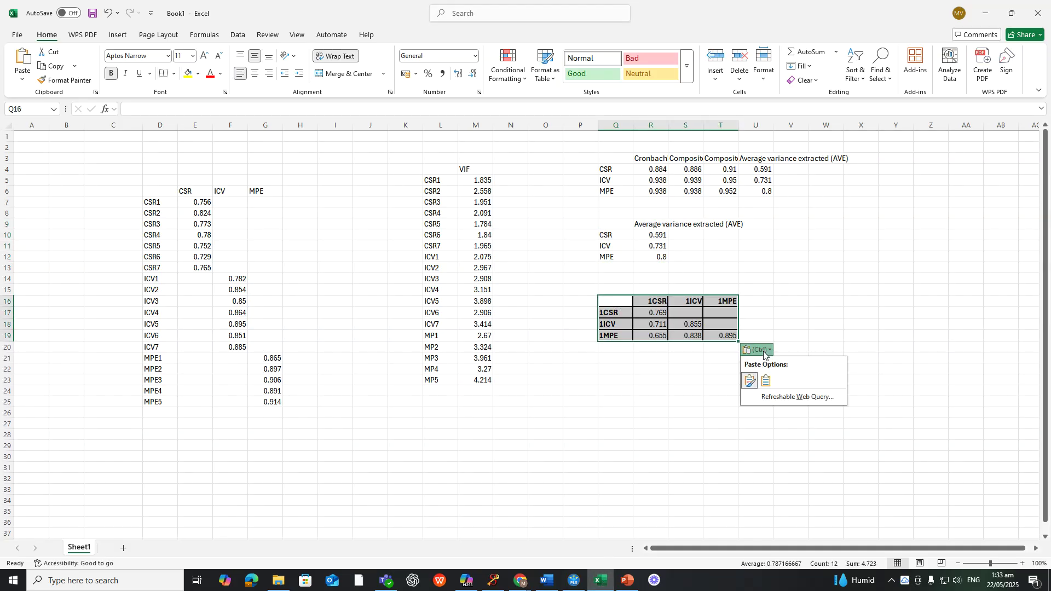
click(768, 381)
click(672, 322)
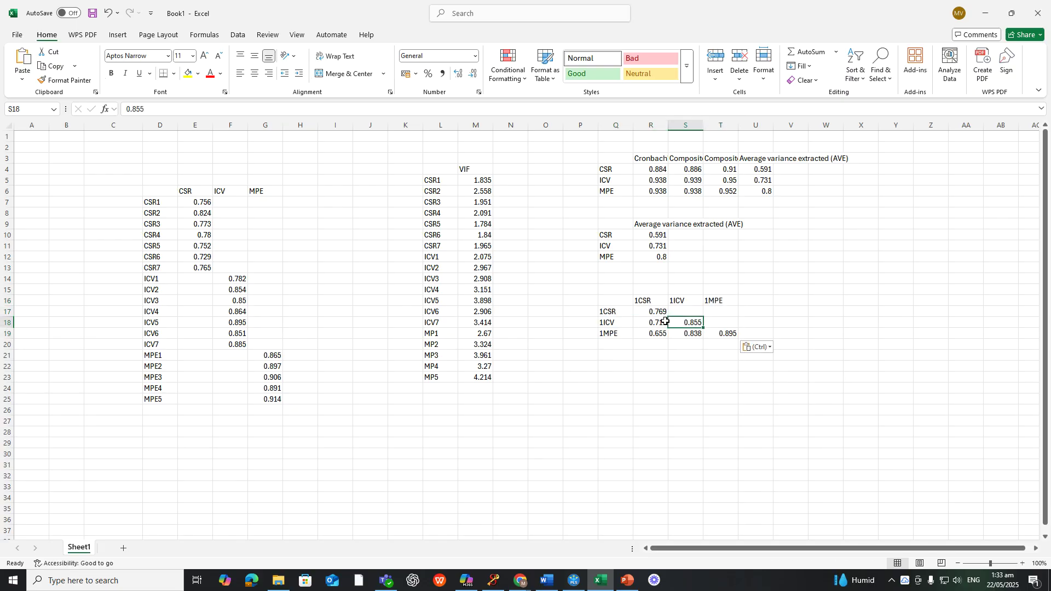
Rename the row labels of the pasted matrix in Q17:Q19 as CSR, ICV and MP
double_click(605, 312)
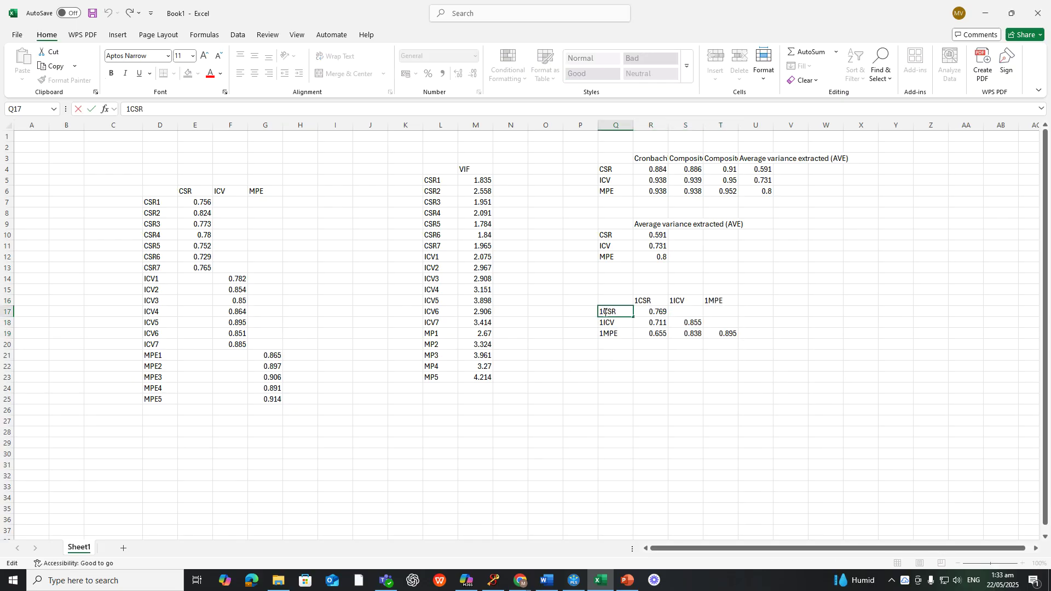
key(BackSpace)
double_click(603, 323)
key(BackSpace)
double_click(605, 334)
key(BackSpace)
Remove the leading 1 from the matrix's column headers in R16:T16 so they read CSR, ICV and MPE
double_click(638, 299)
key(BackSpace)
click(670, 299)
double_click(669, 300)
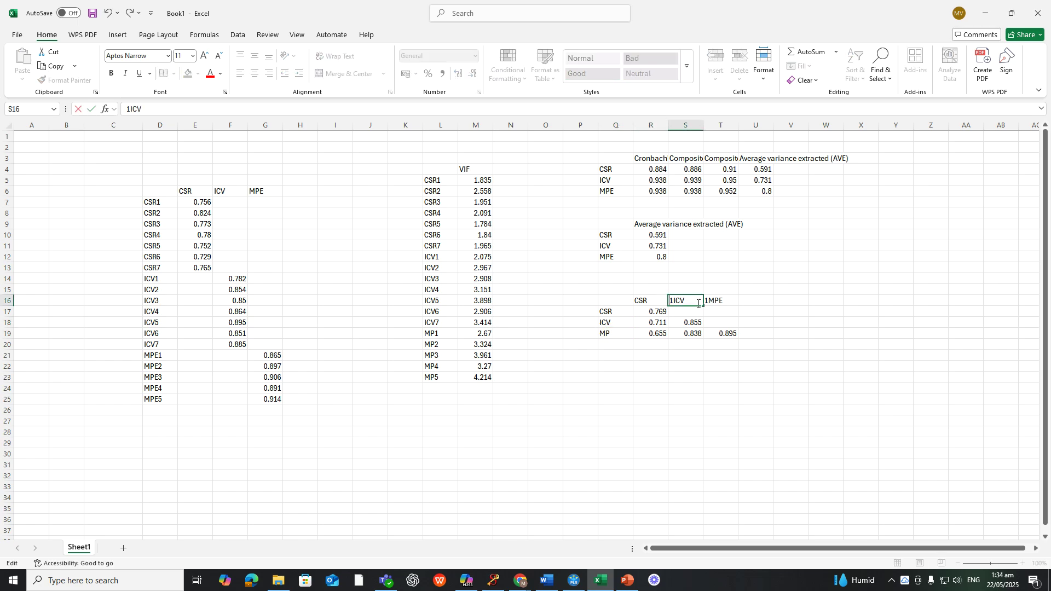
key(BackSpace)
click(706, 299)
double_click(706, 300)
key(BackSpace)
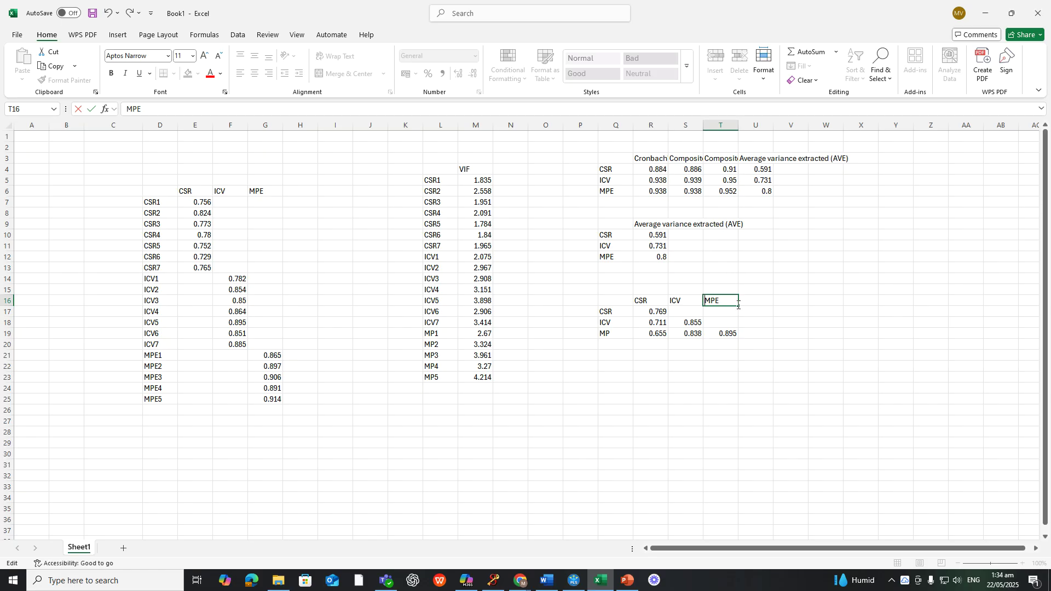
click(691, 313)
Right-align the column headers in R16:T16 over their values
click(728, 300)
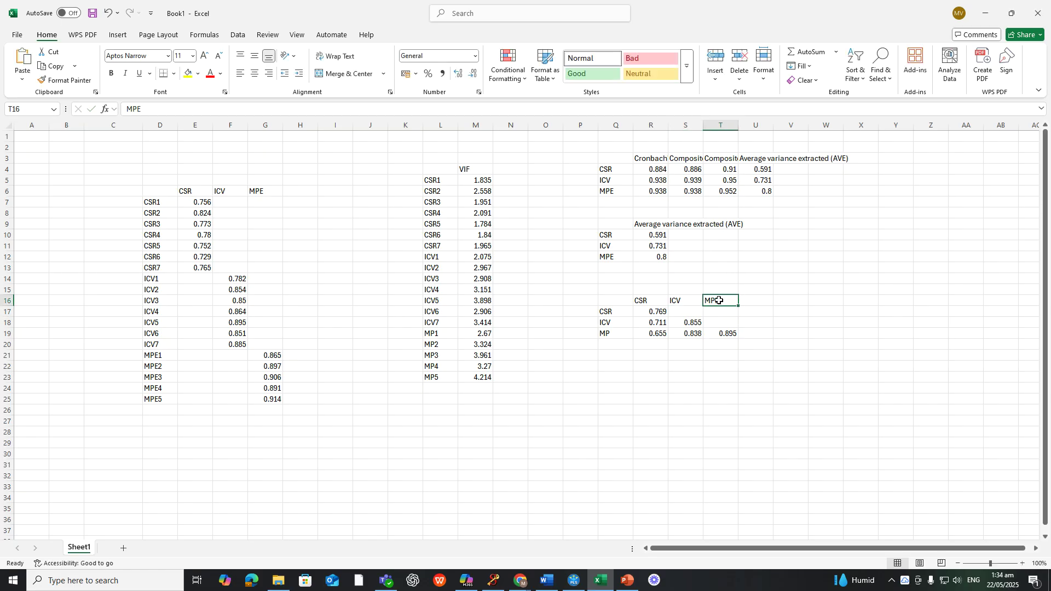
click(666, 300)
drag(667, 299, 730, 300)
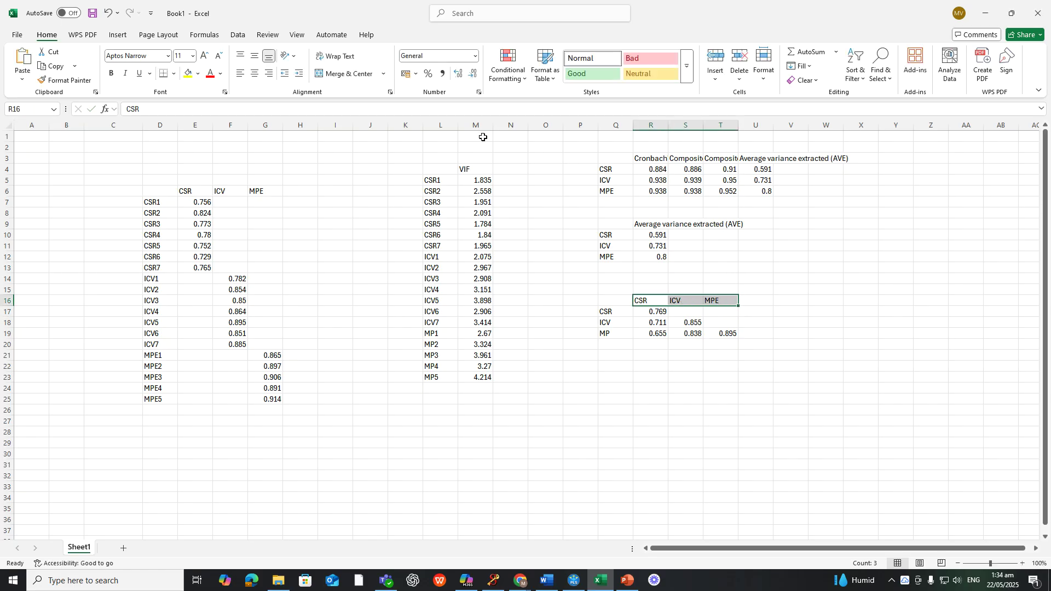
click(268, 73)
click(720, 334)
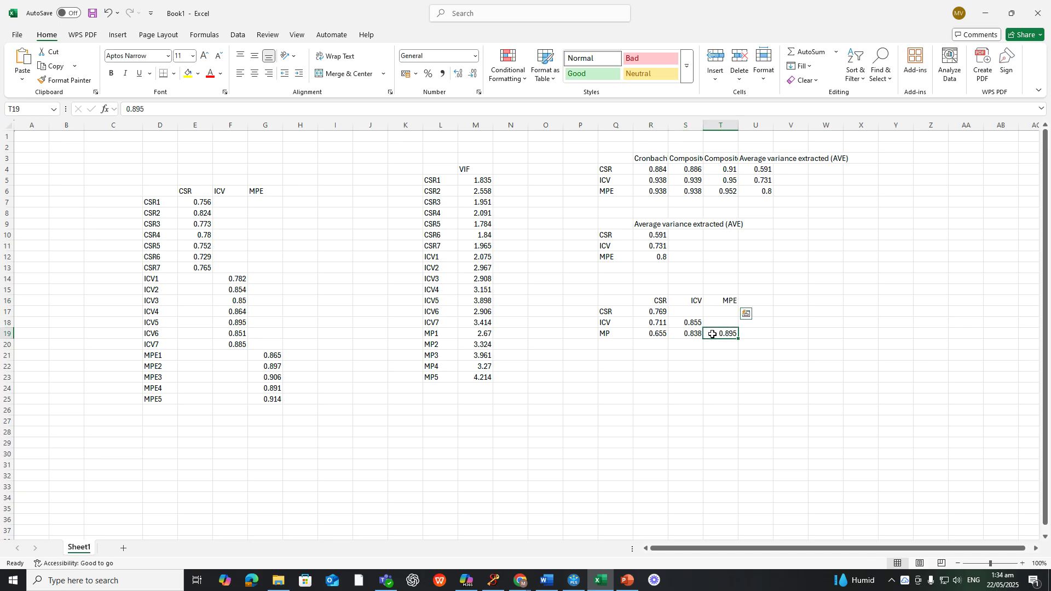
Copy Q16:T19 and paste it into the Word template on a new line below the Discriminant Validity using Fornell-Larker Criterion title
drag(627, 302, 723, 335)
key(ctrl+c)
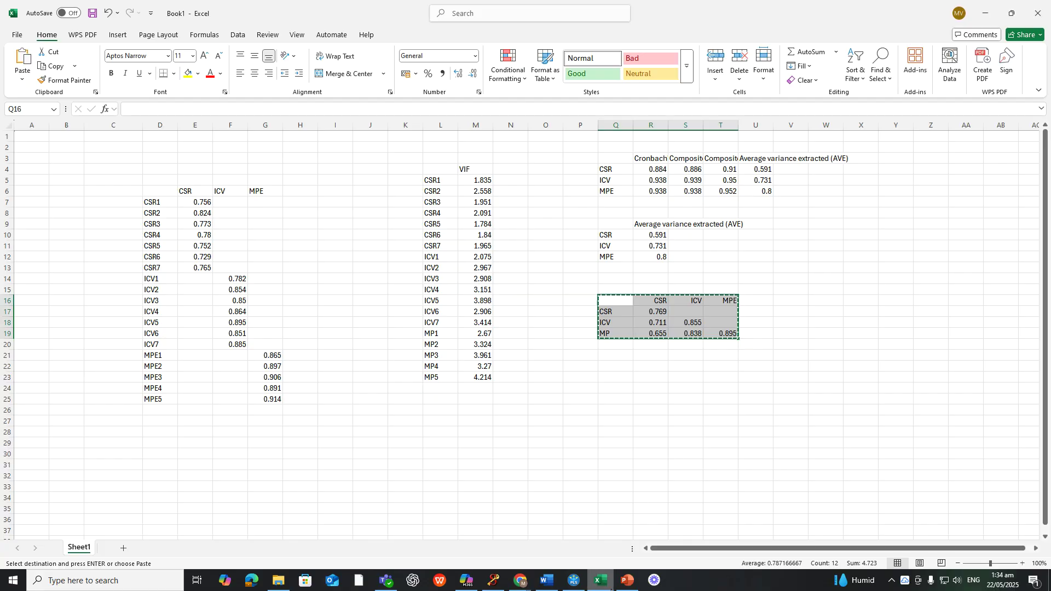
click(581, 584)
click(546, 580)
click(574, 580)
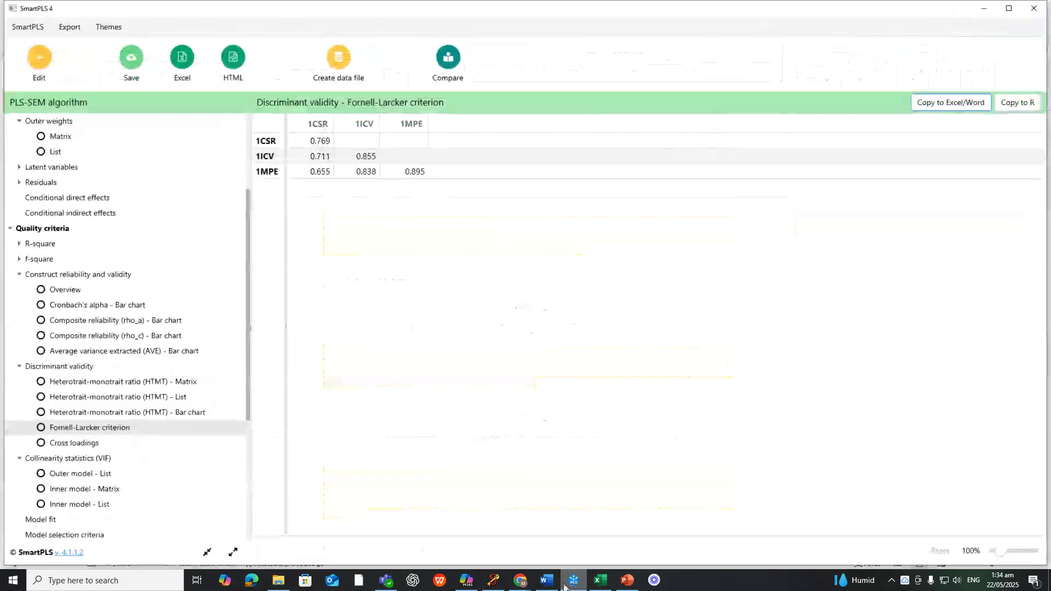
click(546, 580)
click(532, 338)
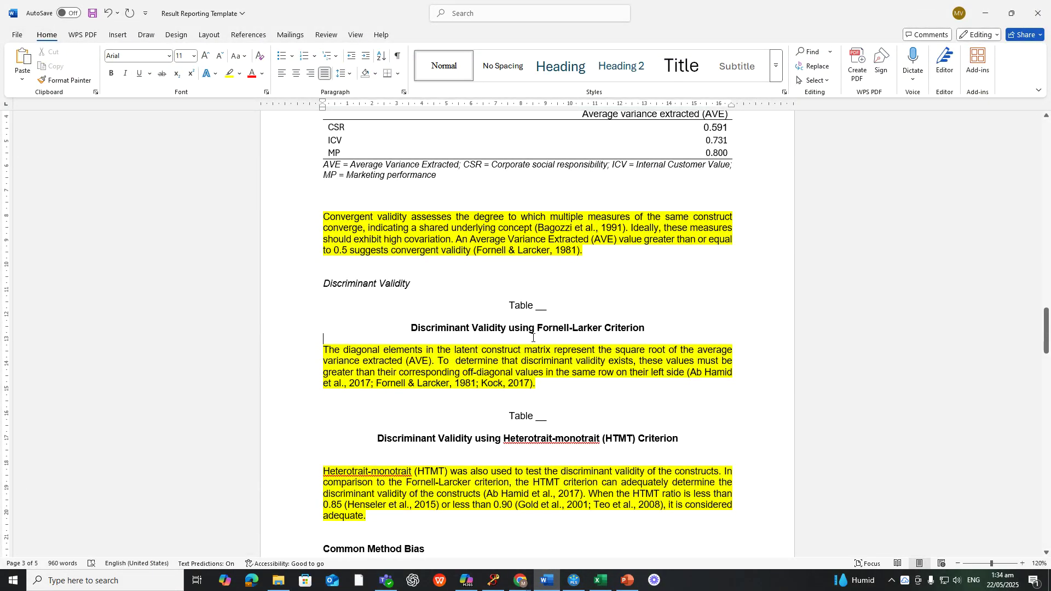
key(Return)
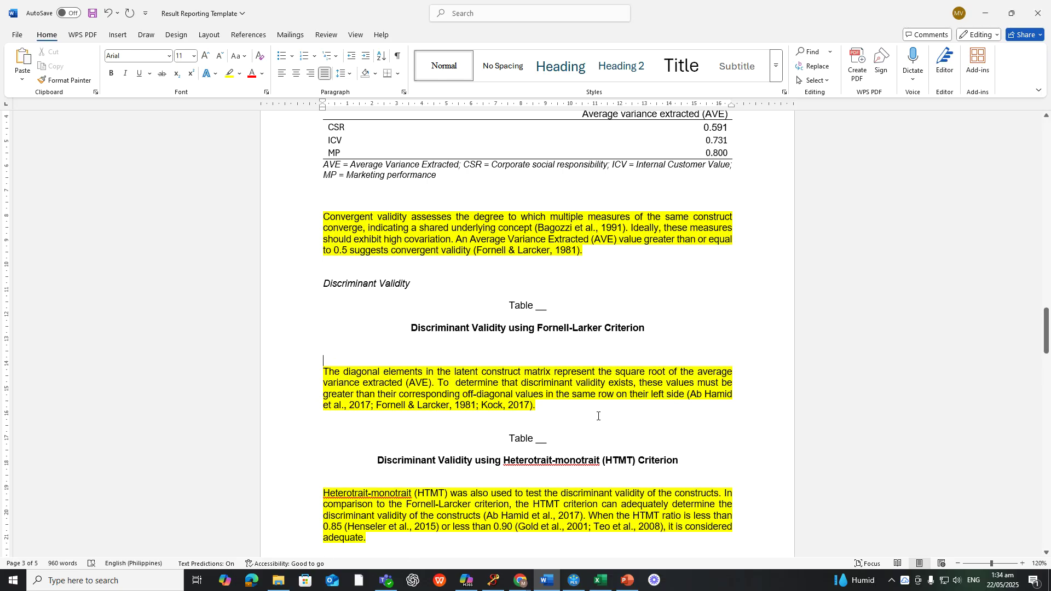
key(ctrl+v)
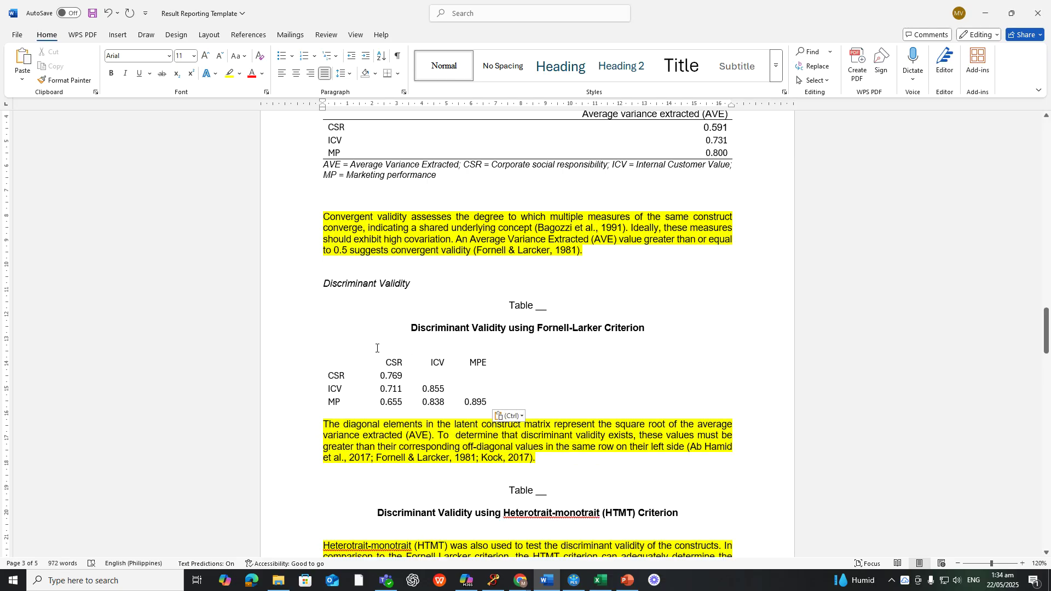
AutoFit the pasted Fornell-Larcker table to the window width
click(357, 364)
drag(377, 363, 482, 414)
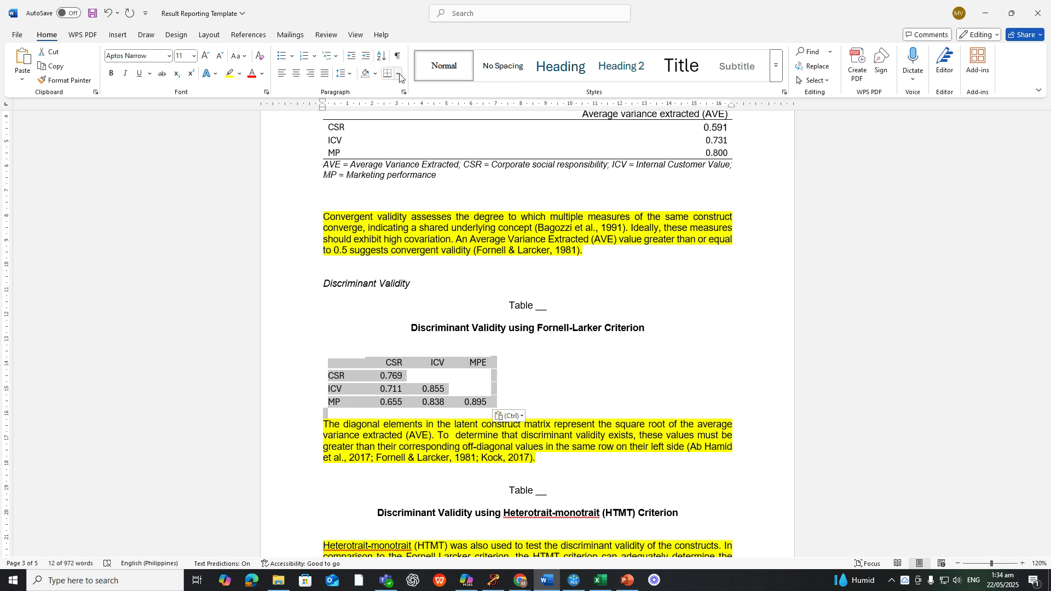
click(363, 363)
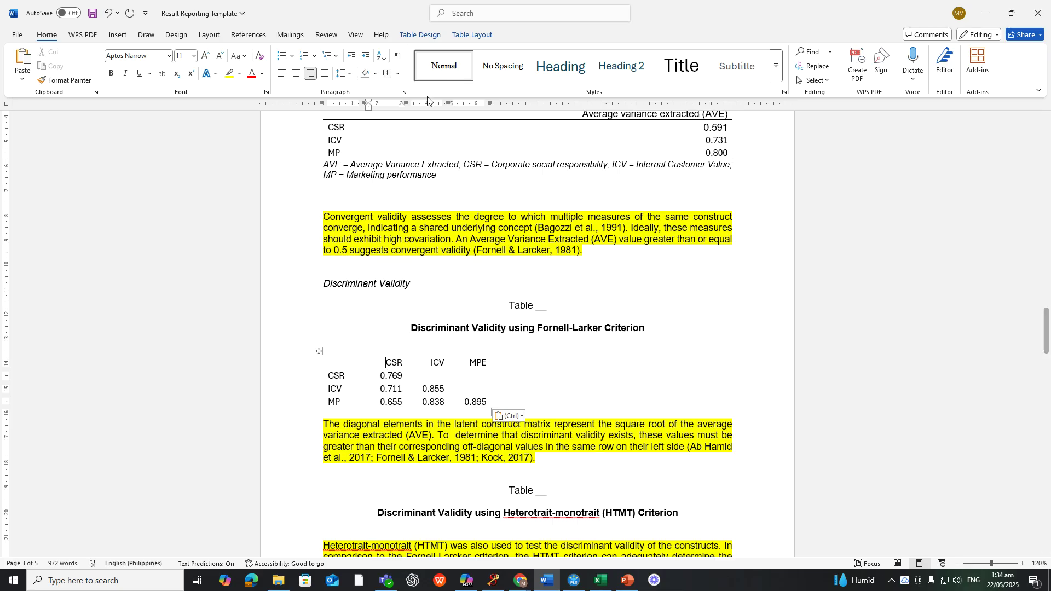
click(466, 44)
click(443, 71)
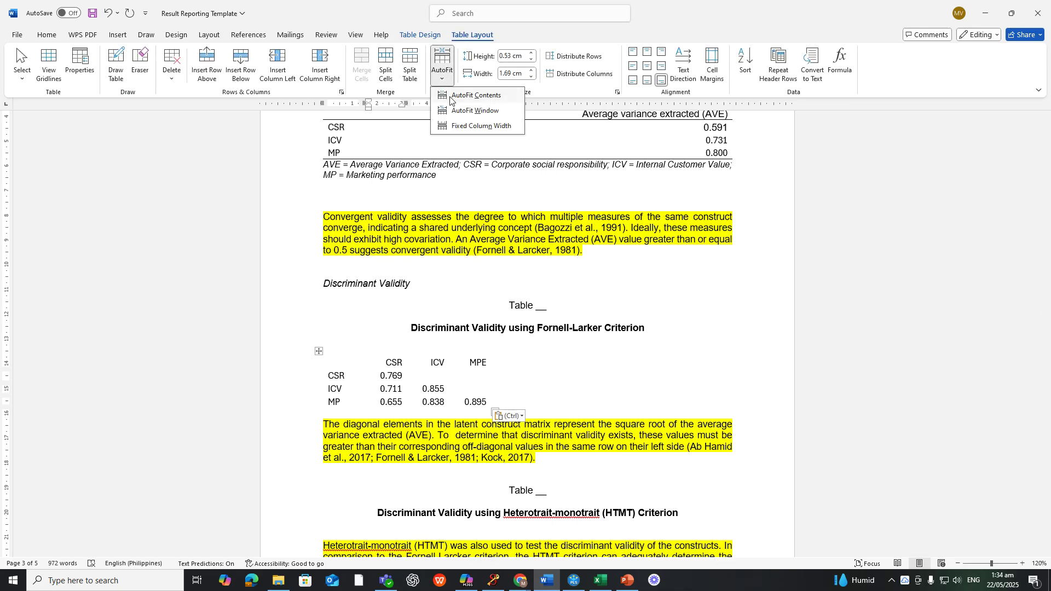
click(452, 111)
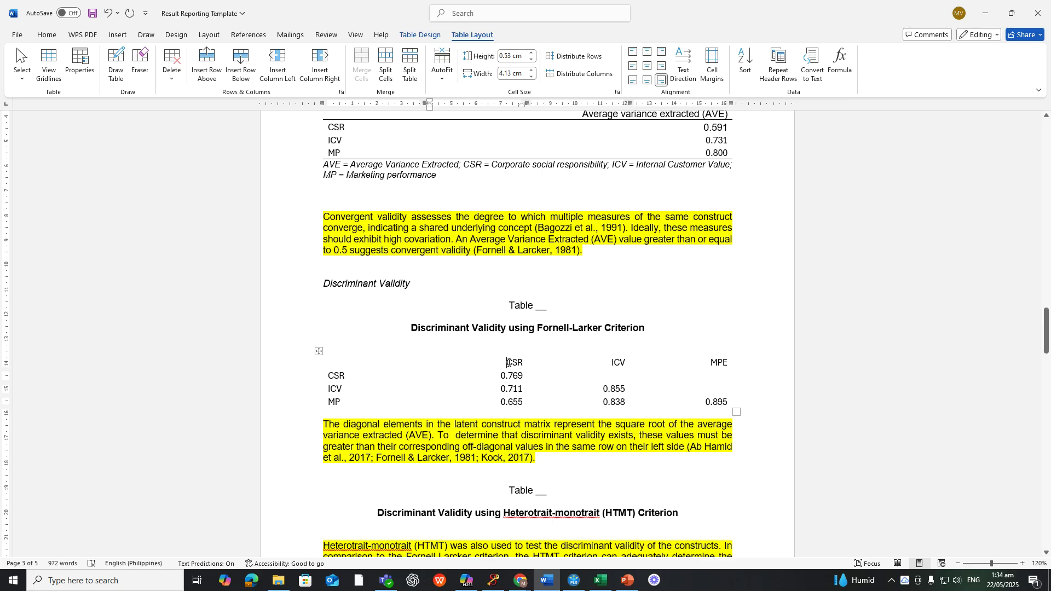
Add bottom and top borders to the header row of the Fornell-Larcker table
drag(511, 362, 449, 362)
click(729, 360)
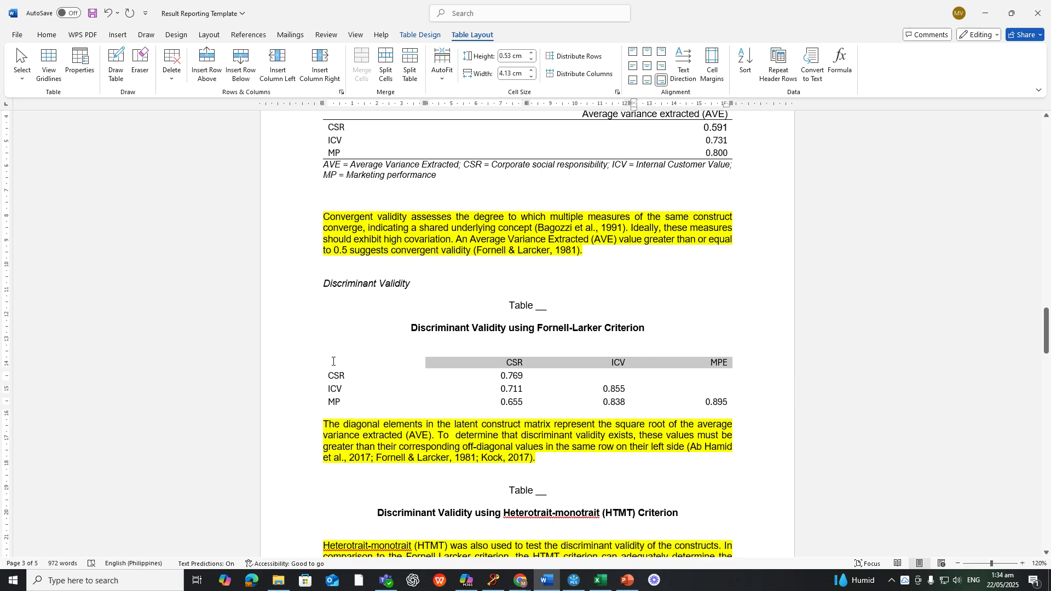
drag(325, 364, 327, 364)
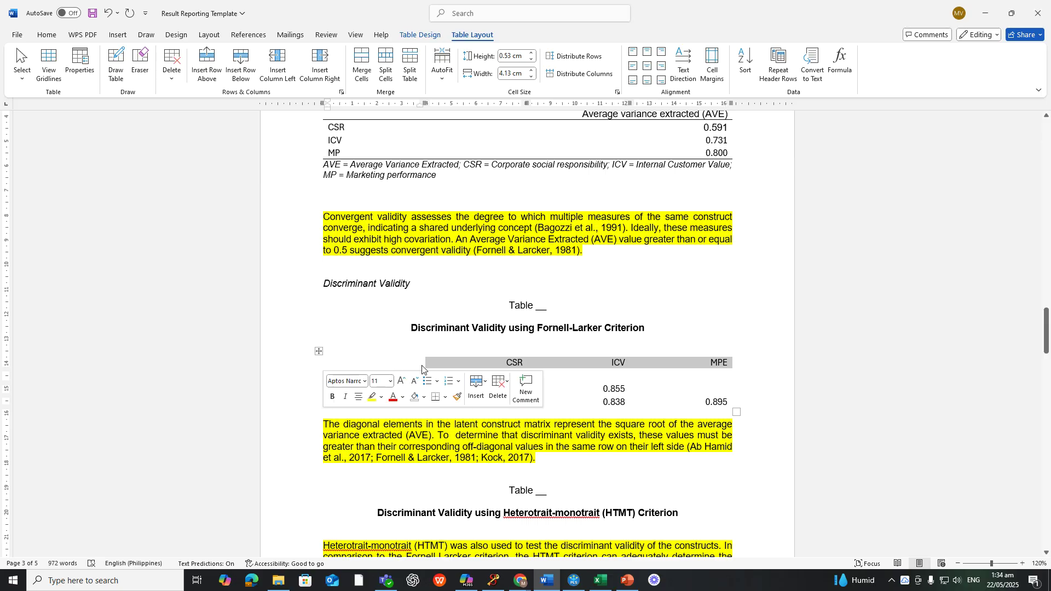
click(445, 397)
click(465, 145)
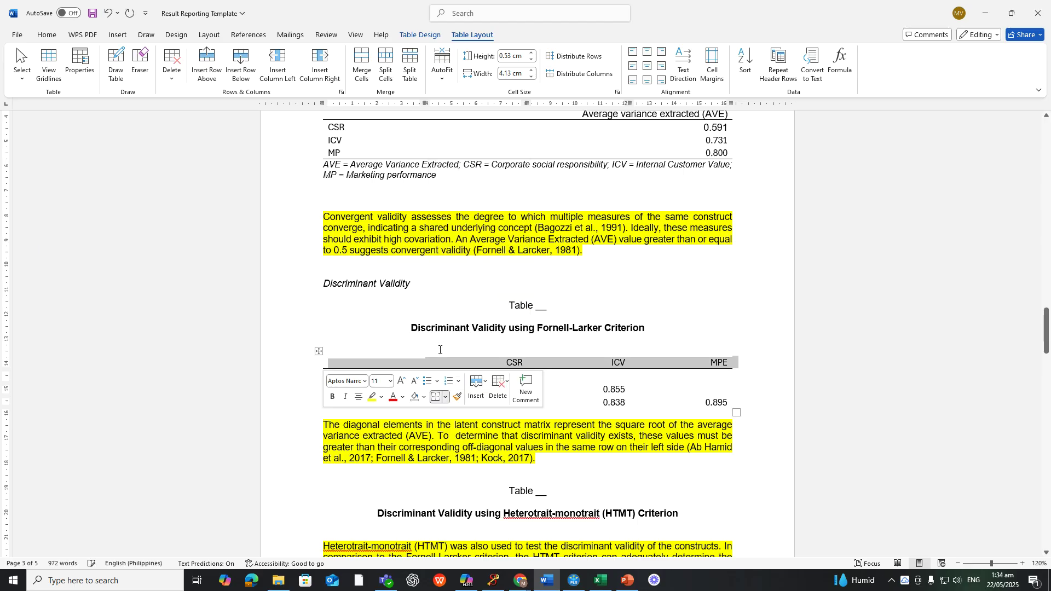
click(445, 397)
click(462, 160)
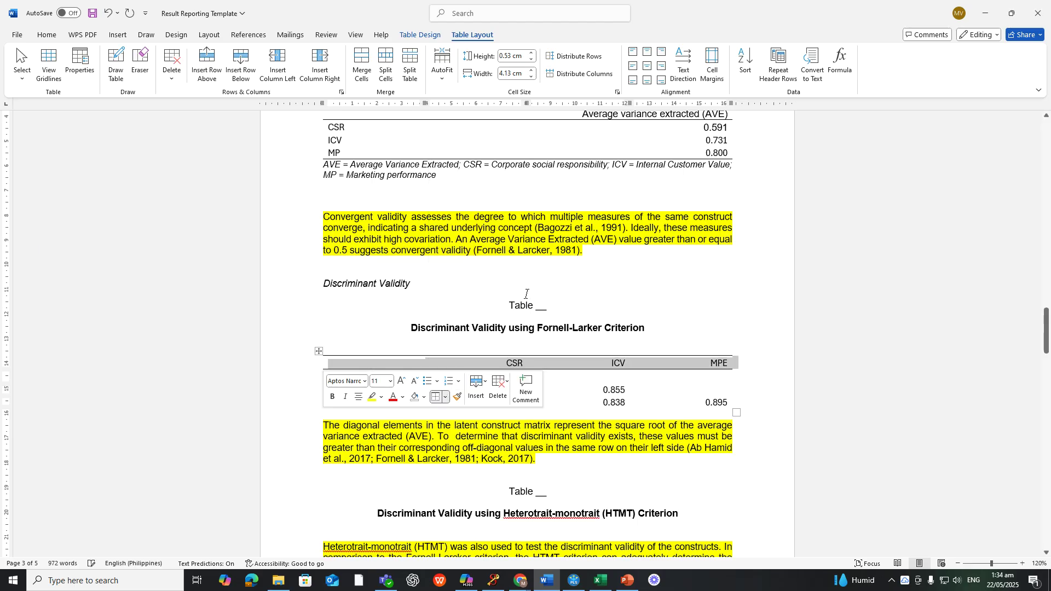
Add a bottom border to the MP row at the end of the Fornell-Larcker table
click(570, 389)
drag(728, 404, 393, 402)
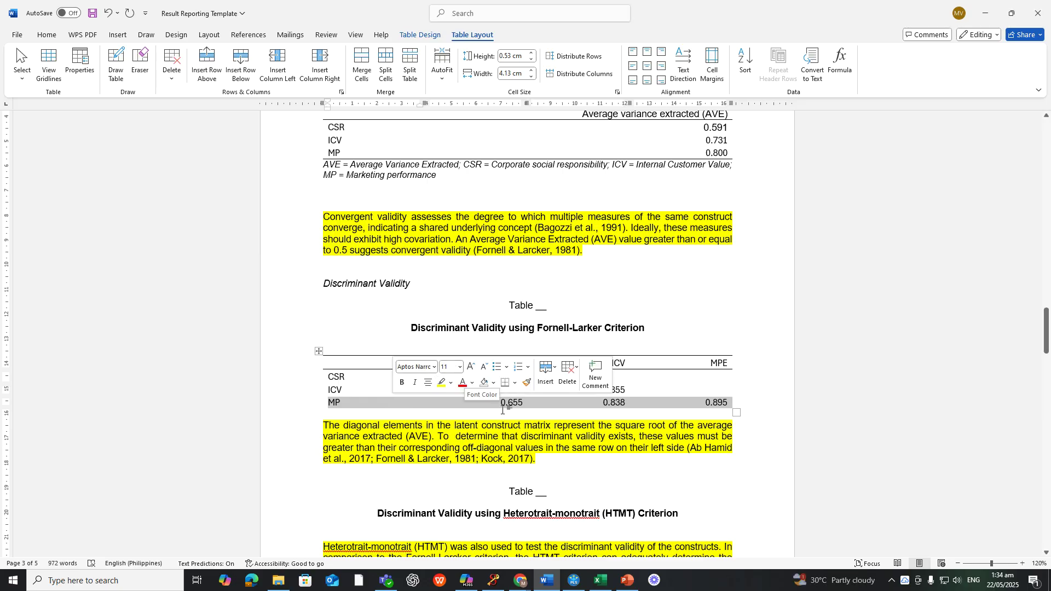
click(515, 386)
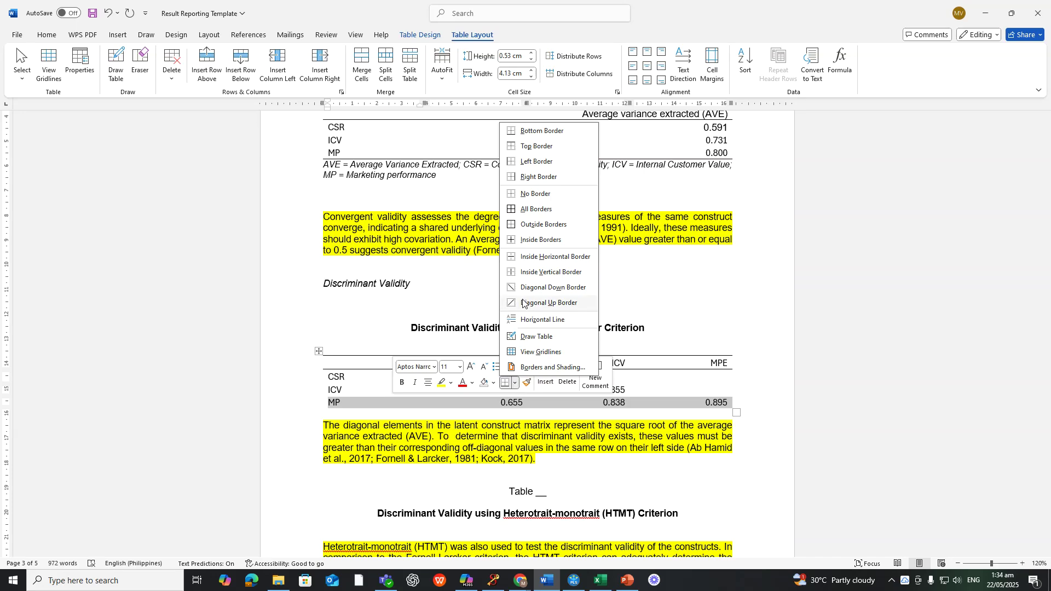
click(542, 130)
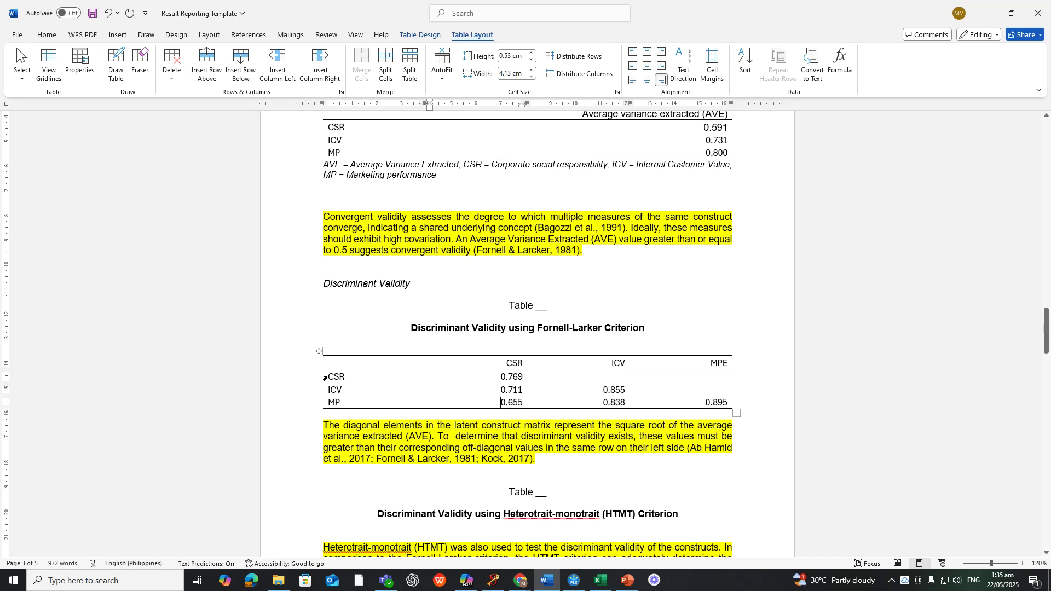
Set the font of the Fornell-Larcker table's column headings and correlation values to Arial
drag(328, 377, 728, 405)
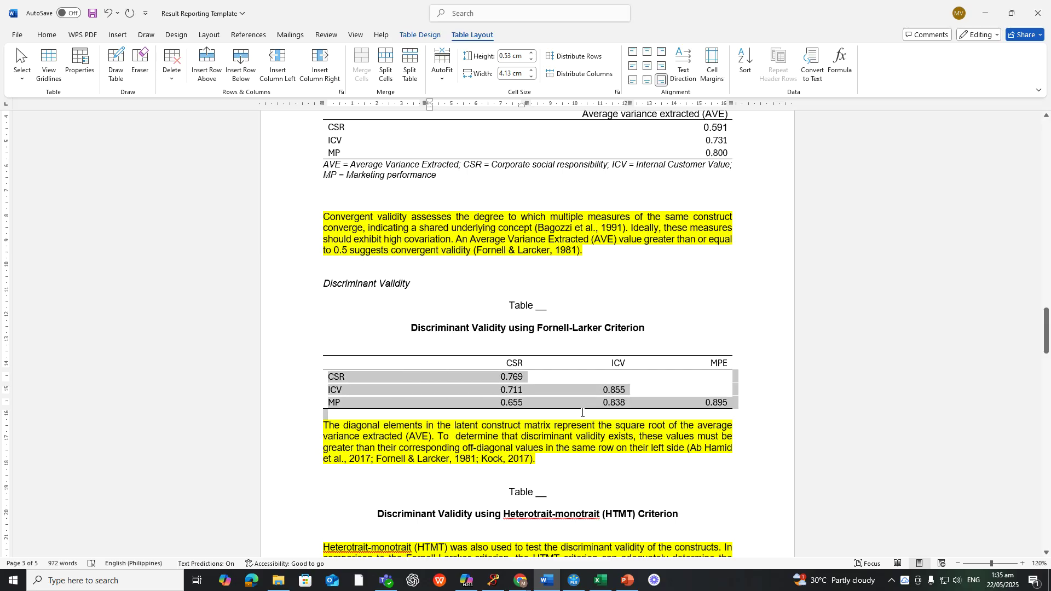
click(513, 363)
drag(514, 363, 642, 400)
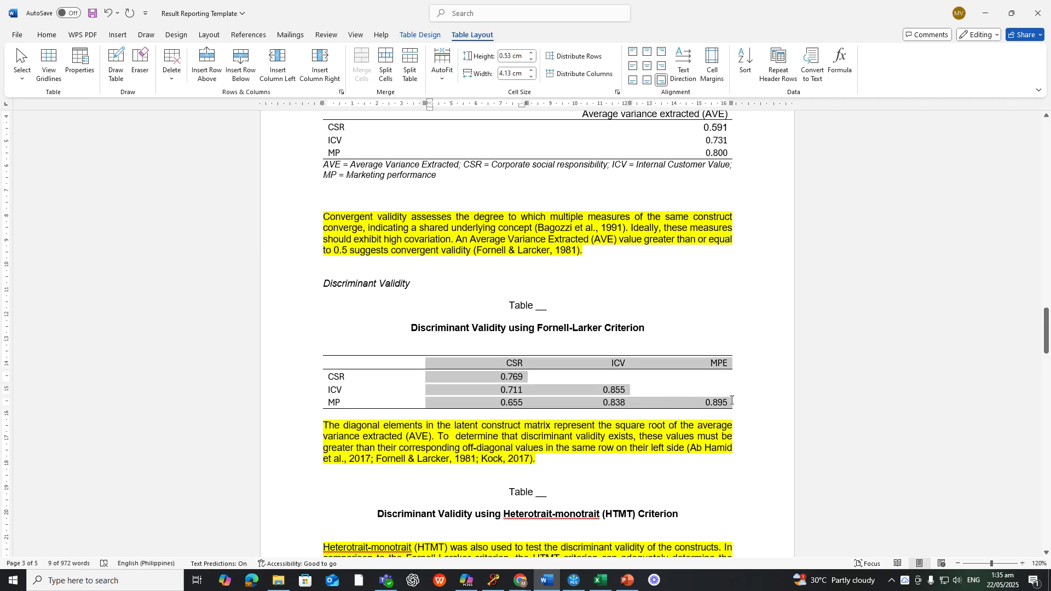
drag(731, 400, 732, 401)
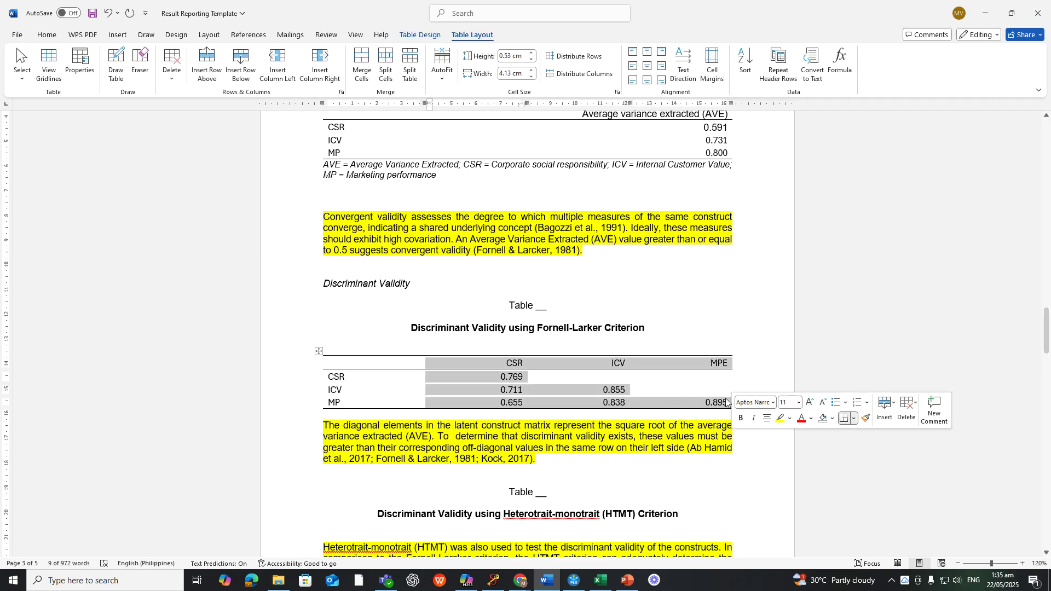
click(47, 35)
click(169, 57)
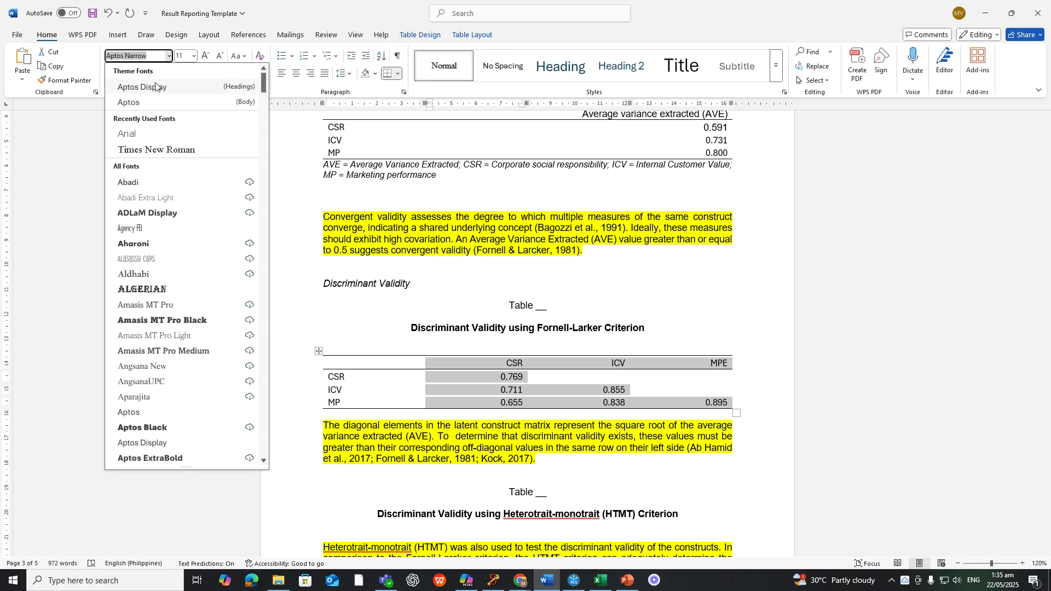
click(137, 135)
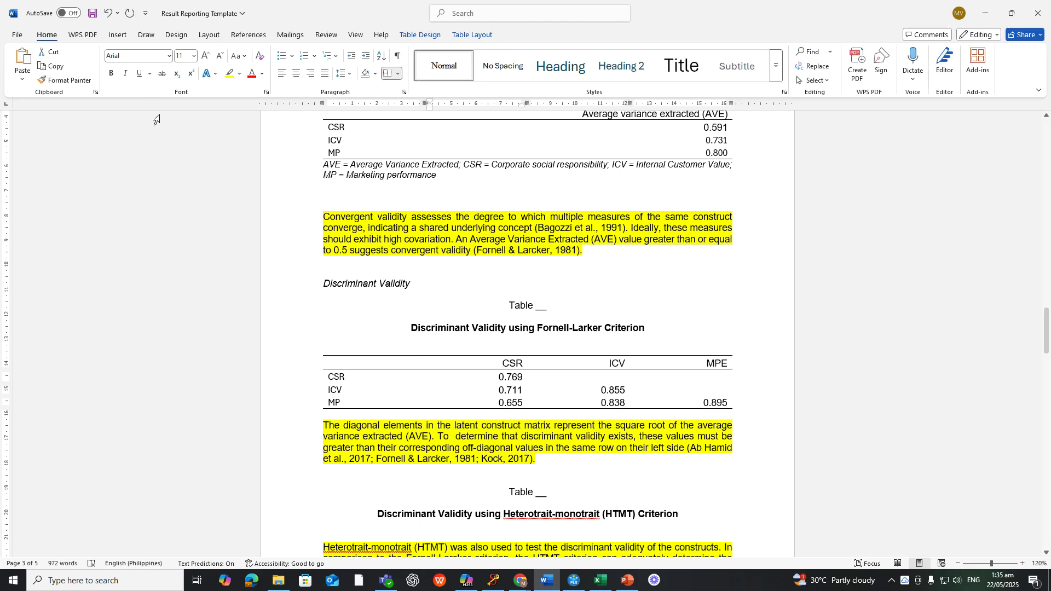
Set the font of the CSR, ICV and MP row labels in the Fornell-Larcker table to Arial
click(362, 387)
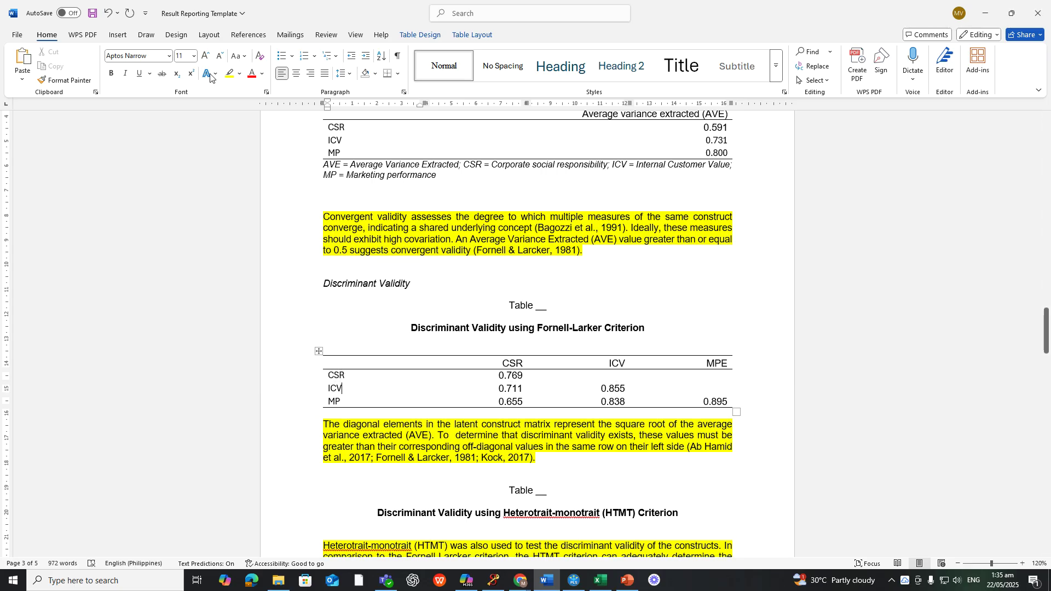
click(108, 12)
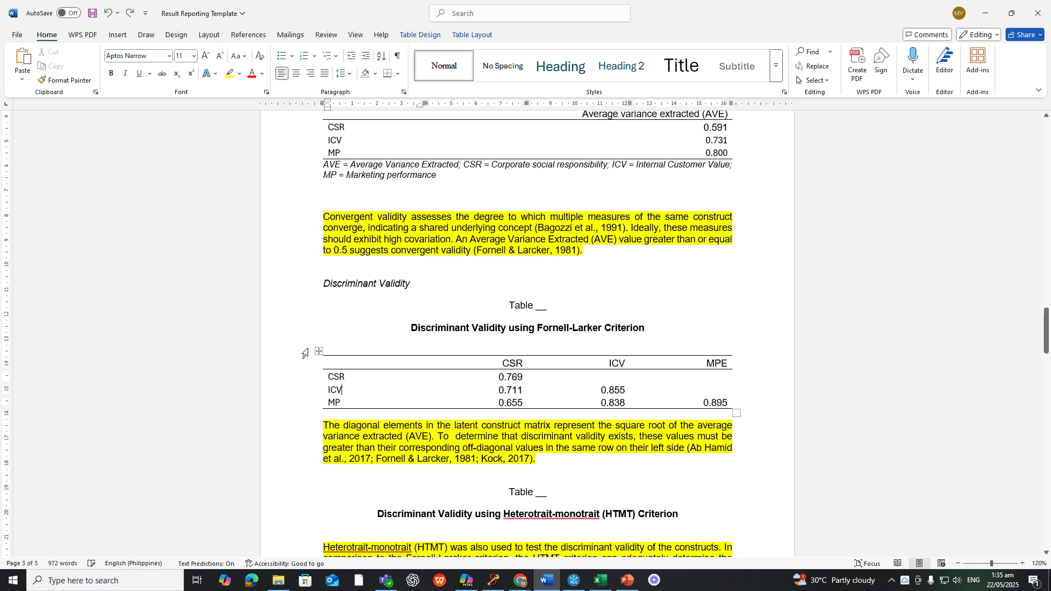
drag(328, 376, 331, 402)
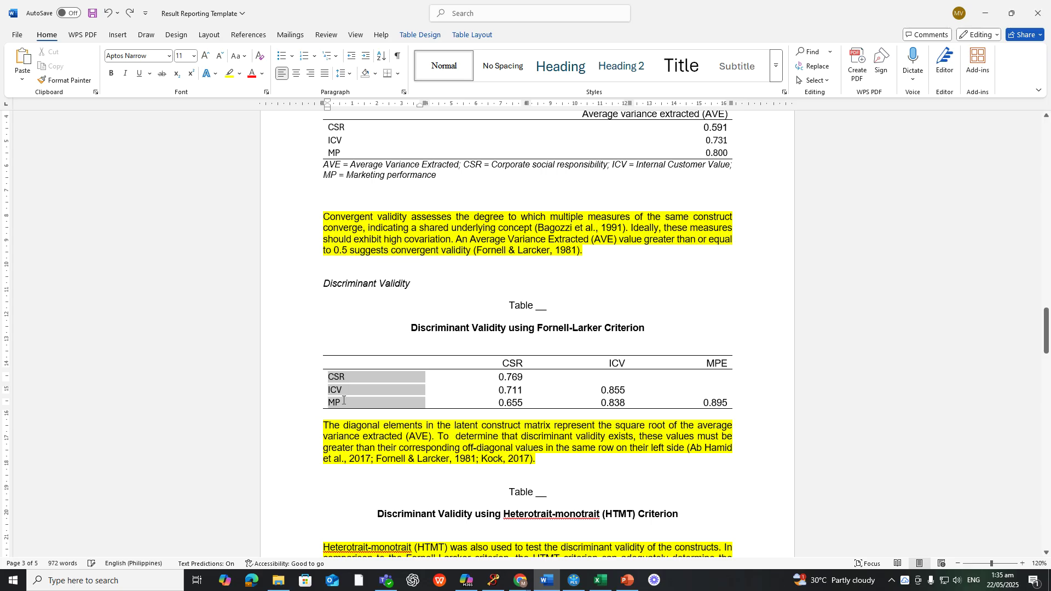
click(169, 56)
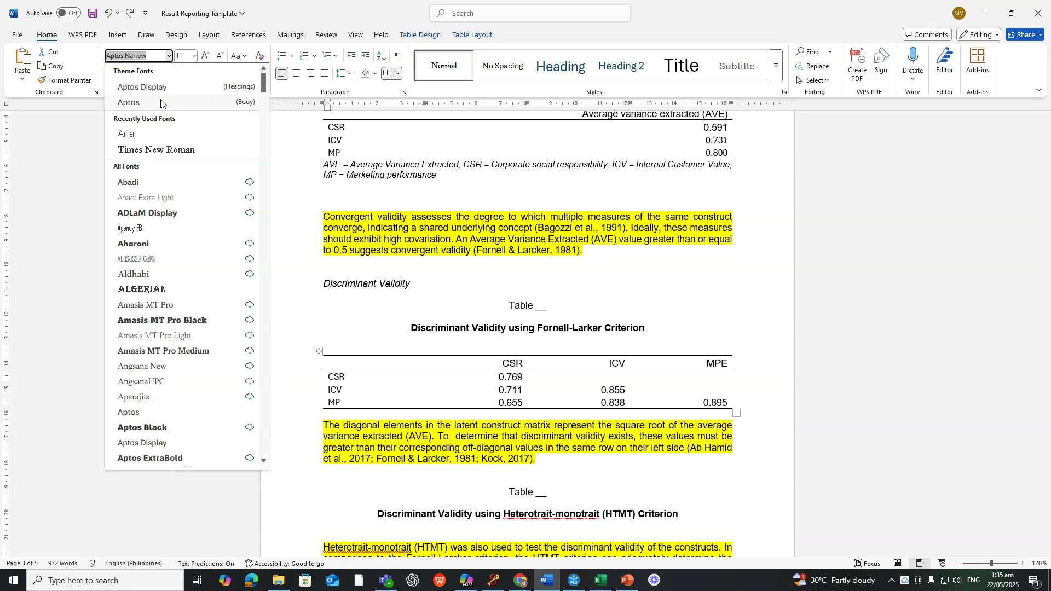
click(159, 133)
click(535, 414)
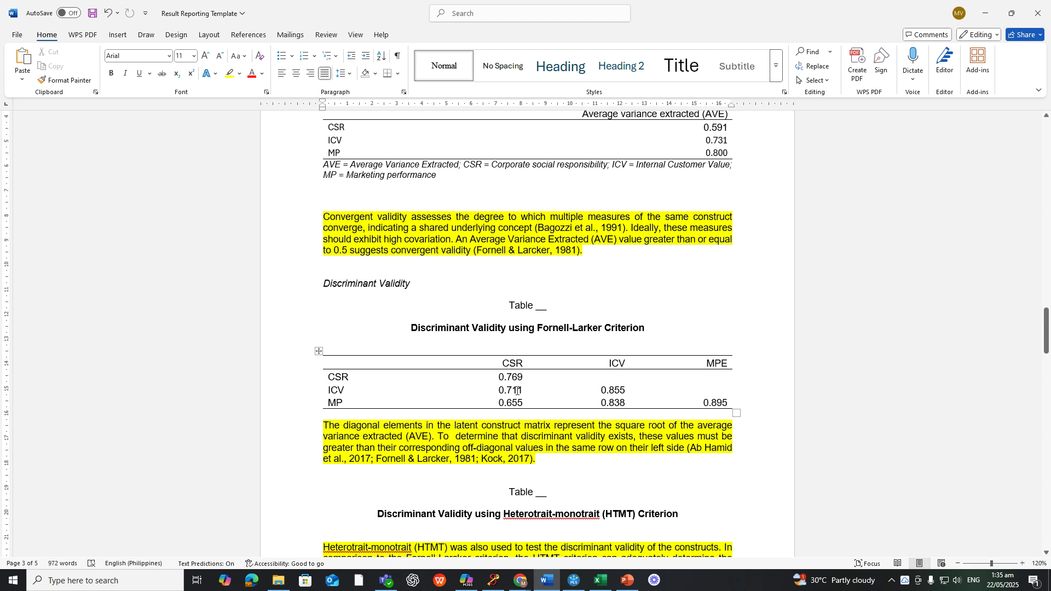
Make the diagonal values 0.769, 0.855 and 0.895 in the Fornell-Larcker table bold
scroll(518, 390, up, 1)
scroll(517, 391, down, 1)
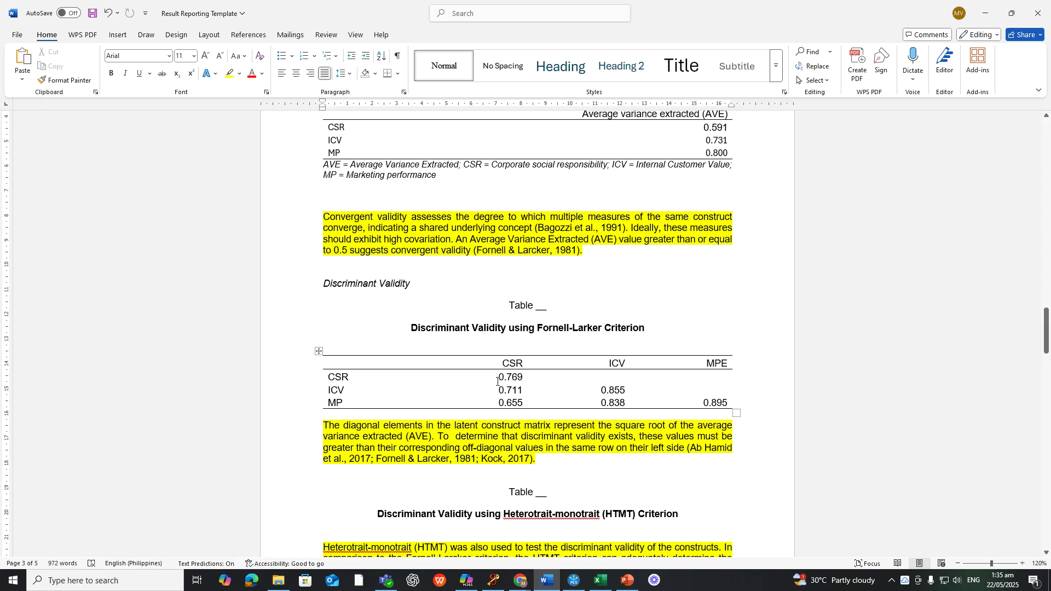
click(612, 366)
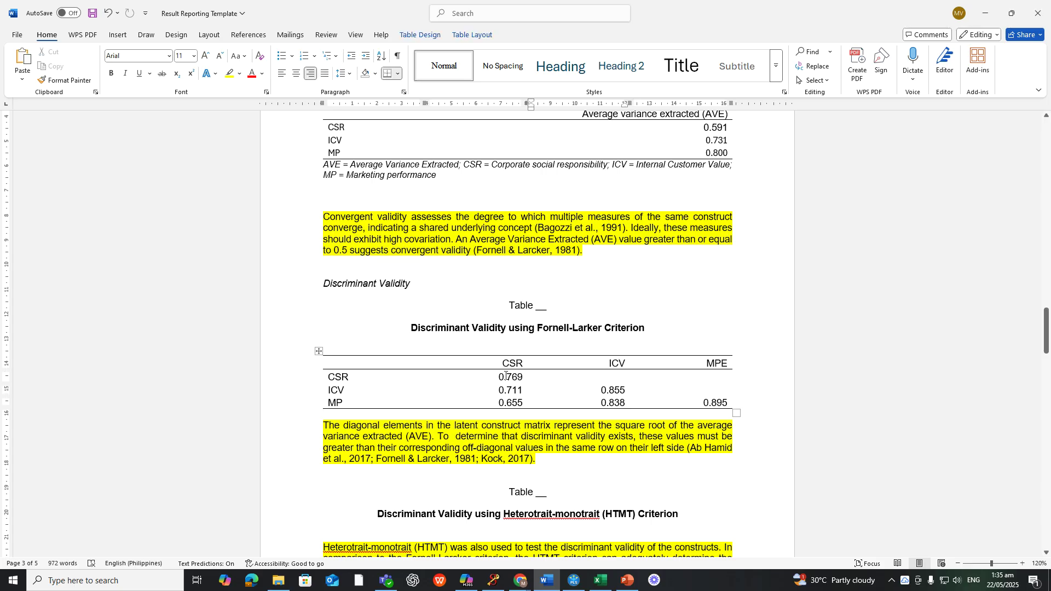
drag(497, 377, 524, 378)
click(112, 73)
click(600, 390)
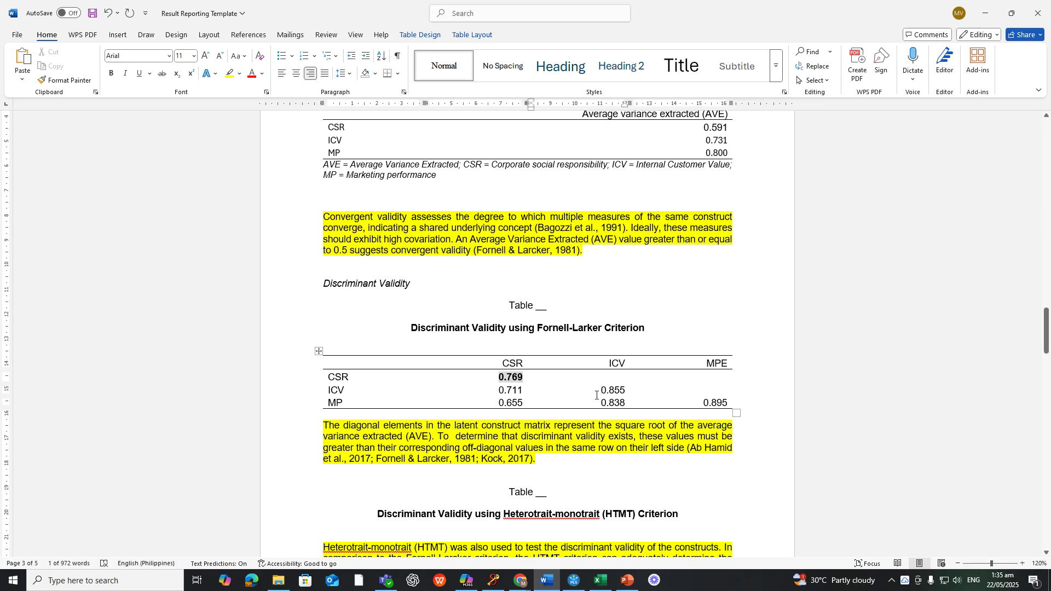
drag(600, 390, 625, 390)
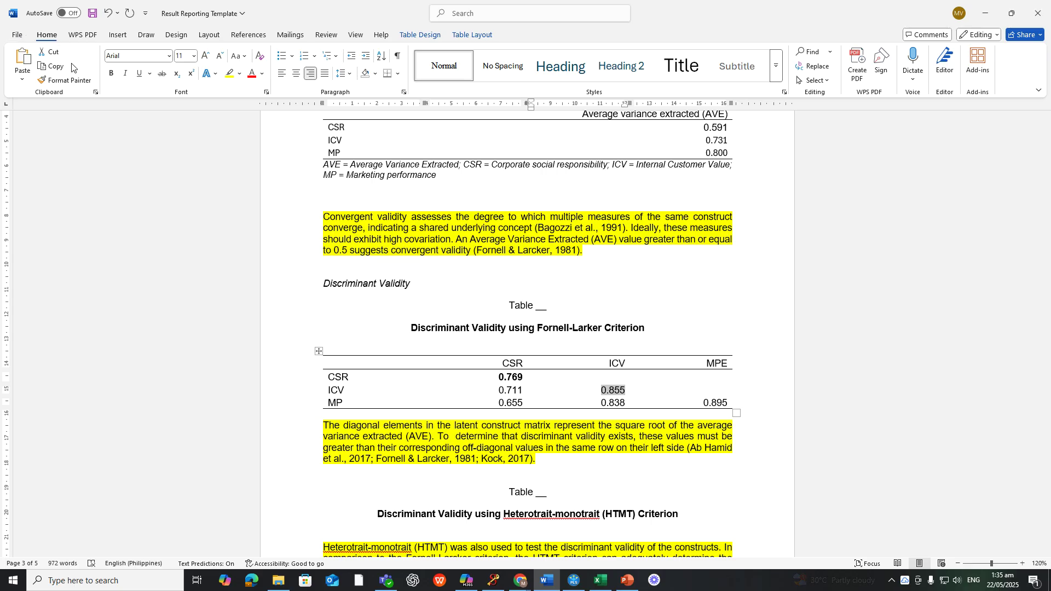
click(111, 73)
click(703, 402)
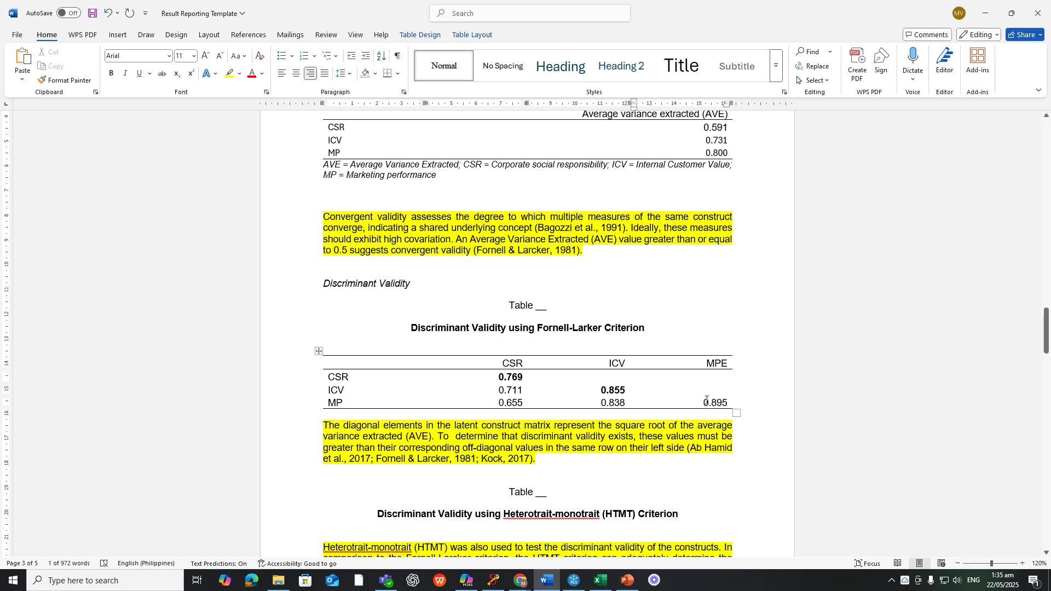
drag(702, 403, 728, 403)
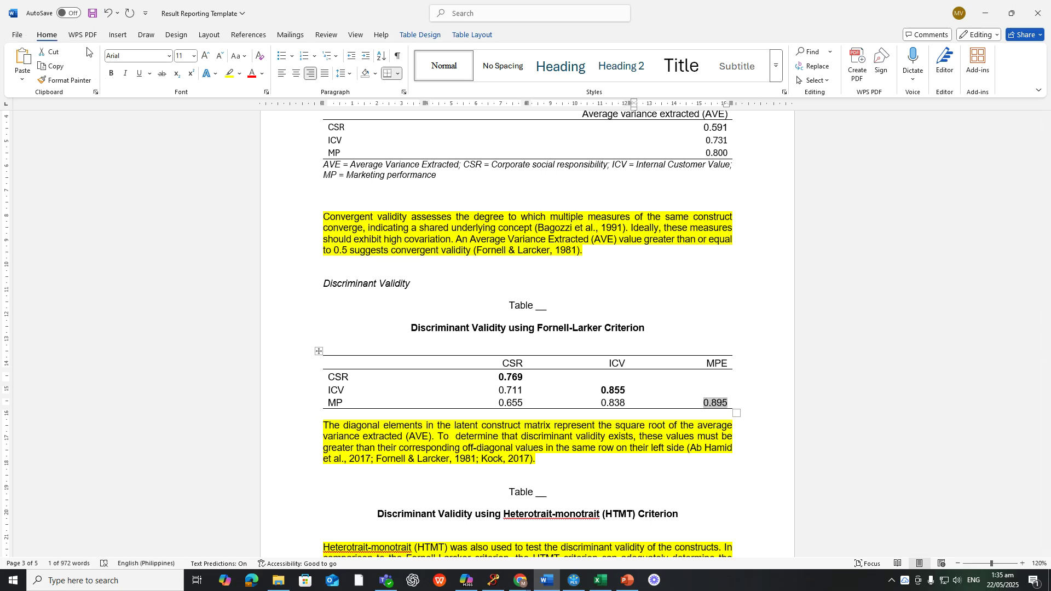
click(112, 73)
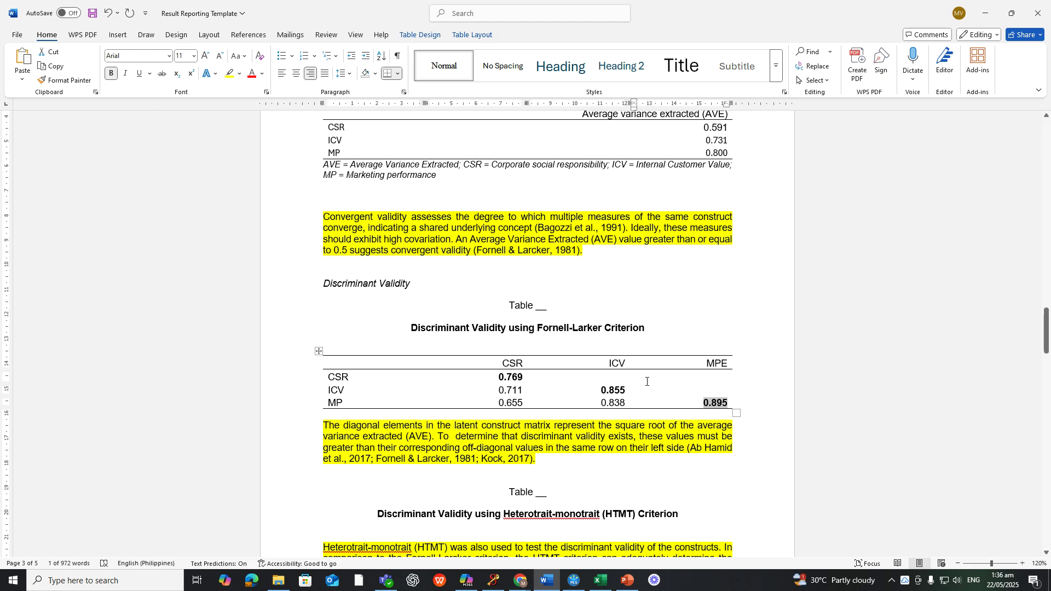
click(643, 415)
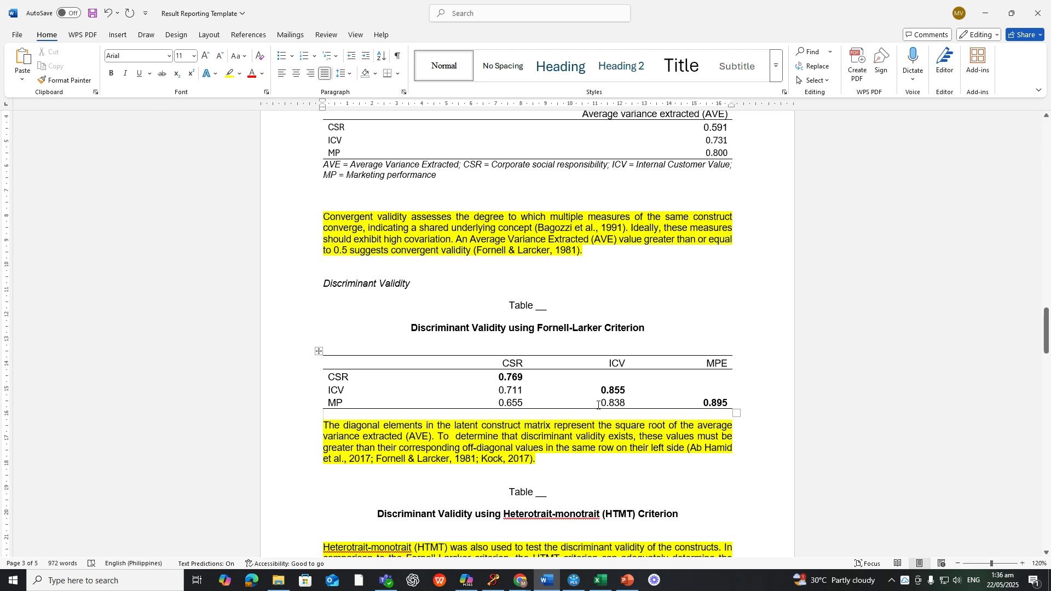
Copy the CSR, ICV and MP abbreviation definitions from the AVE table note and paste them directly below the Fornell-Larcker table
drag(462, 168, 501, 186)
key(ctrl+c)
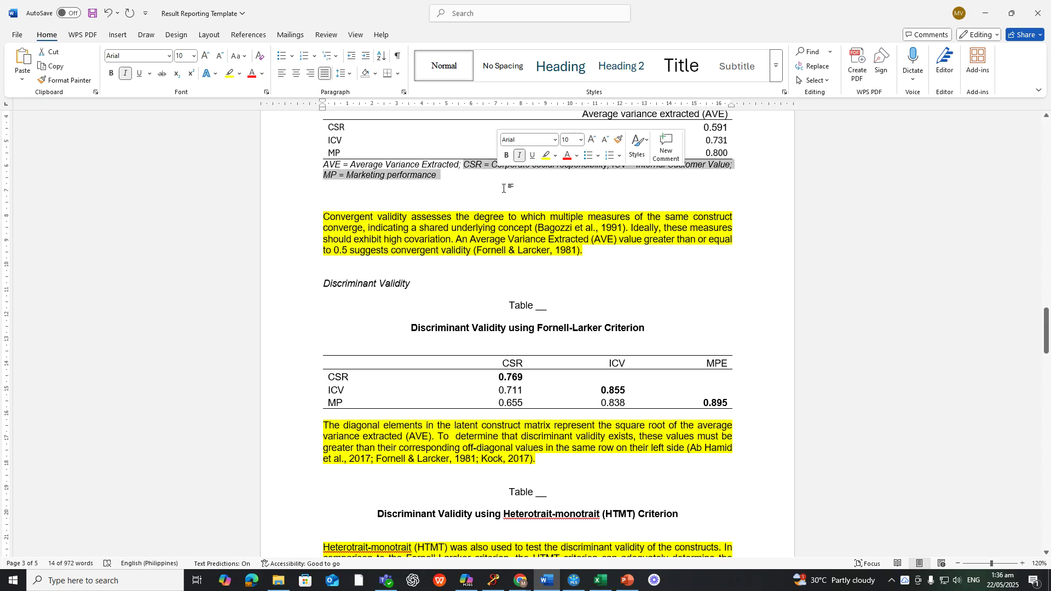
click(383, 415)
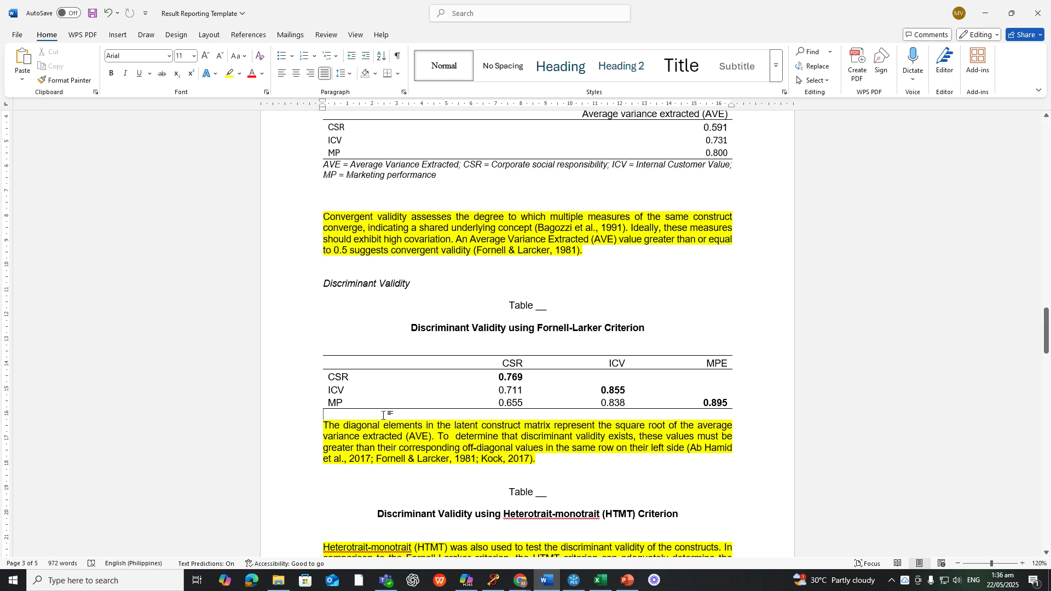
key(ctrl+v)
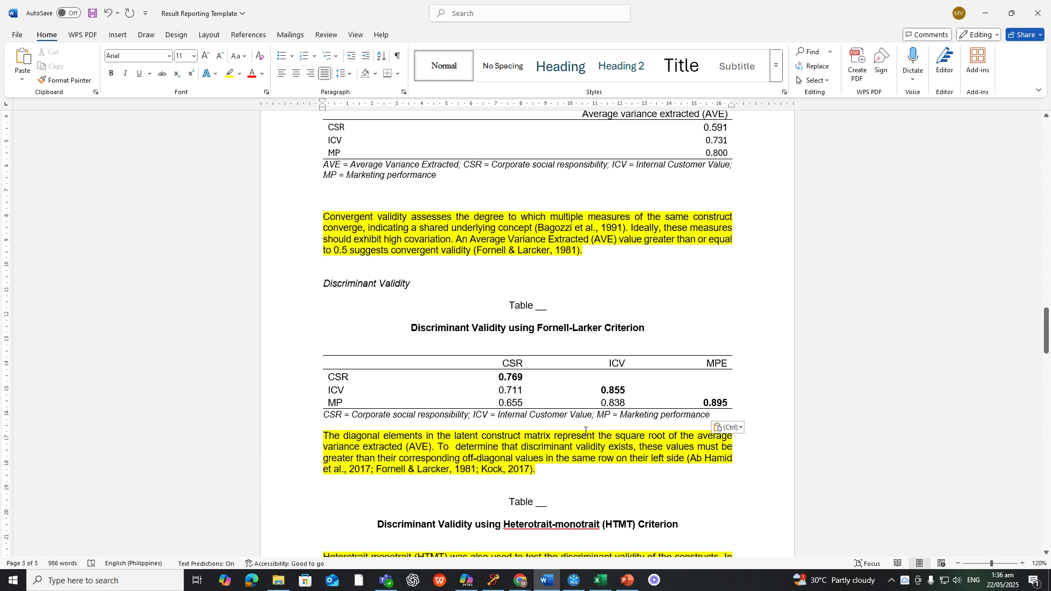
Switch to SmartPLS and copy the Heterotrait-monotrait ratio (HTMT) matrix in Excel/Word format
scroll(688, 438, down, 2)
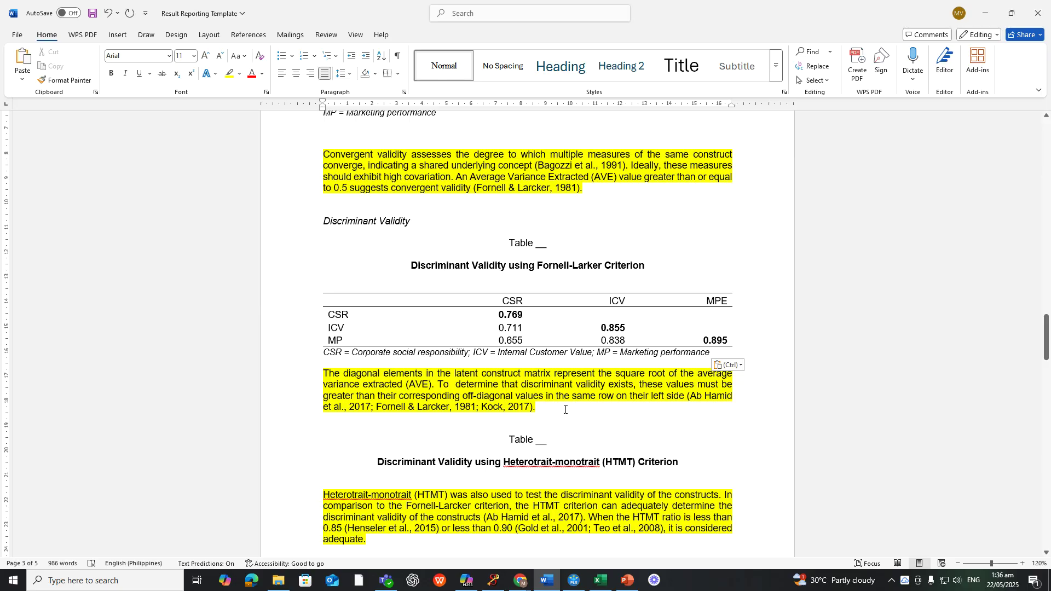
scroll(565, 409, down, 5)
scroll(552, 376, up, 1)
scroll(547, 369, down, 1)
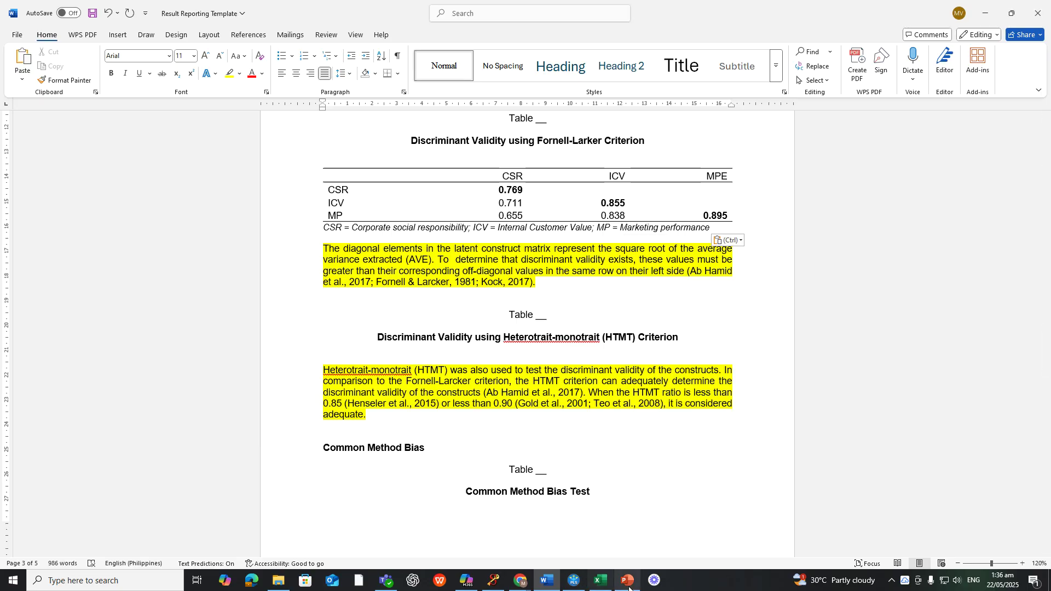
click(579, 581)
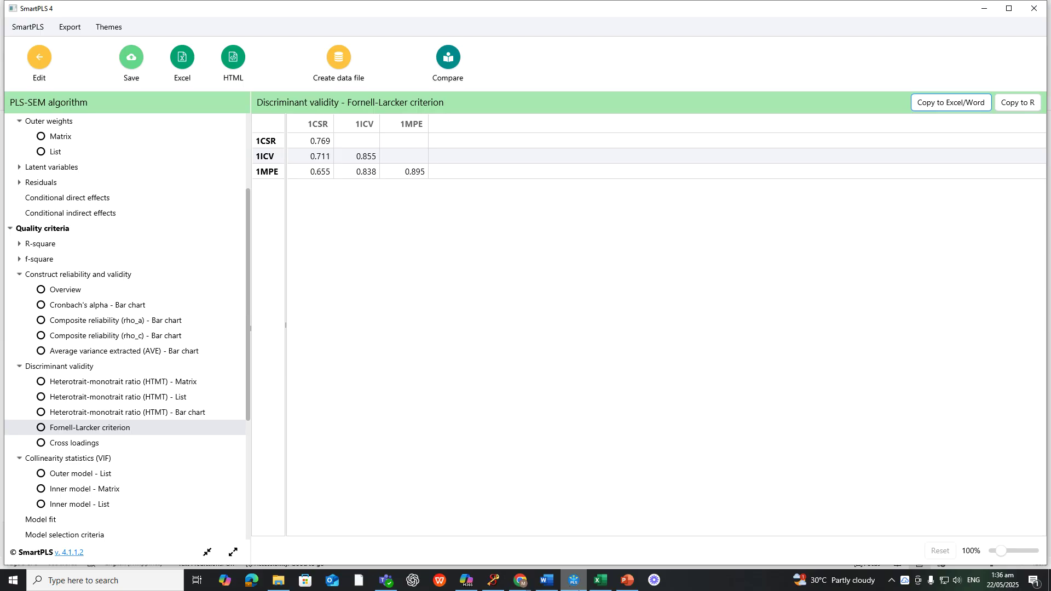
click(124, 386)
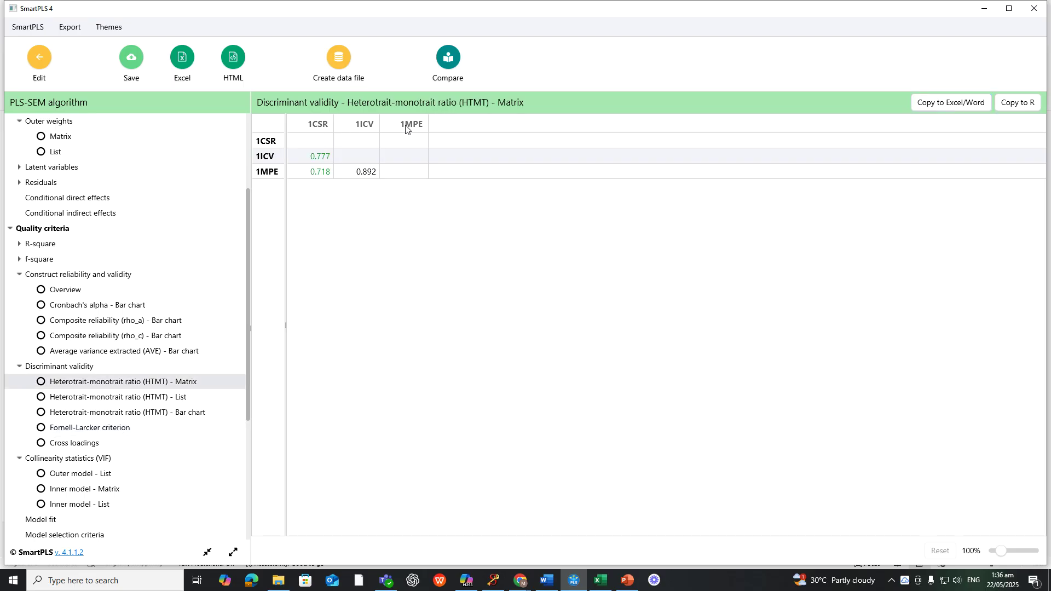
click(959, 105)
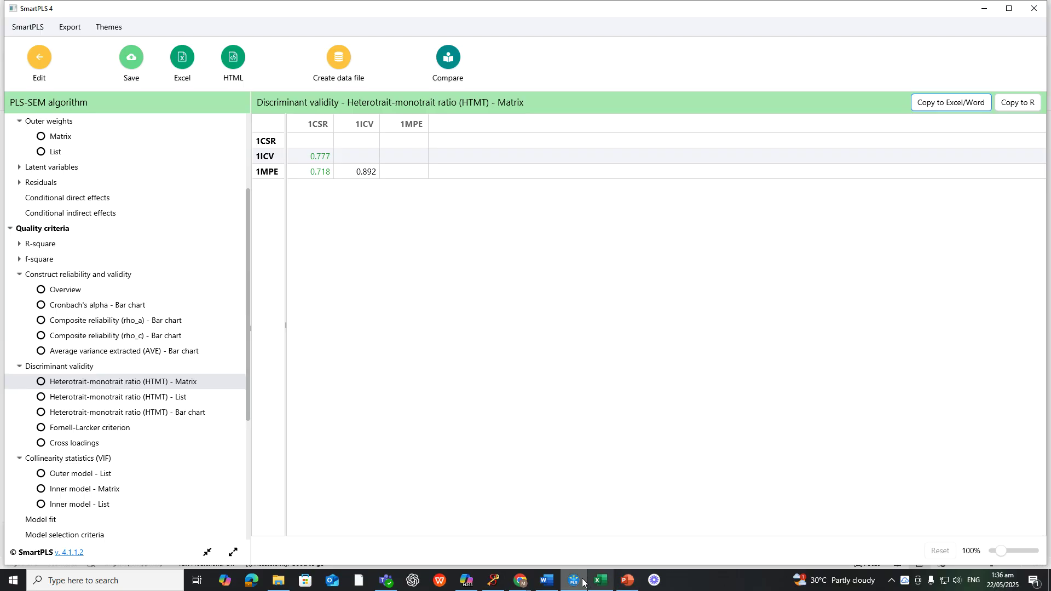
Switch to the Excel workbook and paste the HTMT matrix at Q22, matching the destination formatting
click(600, 580)
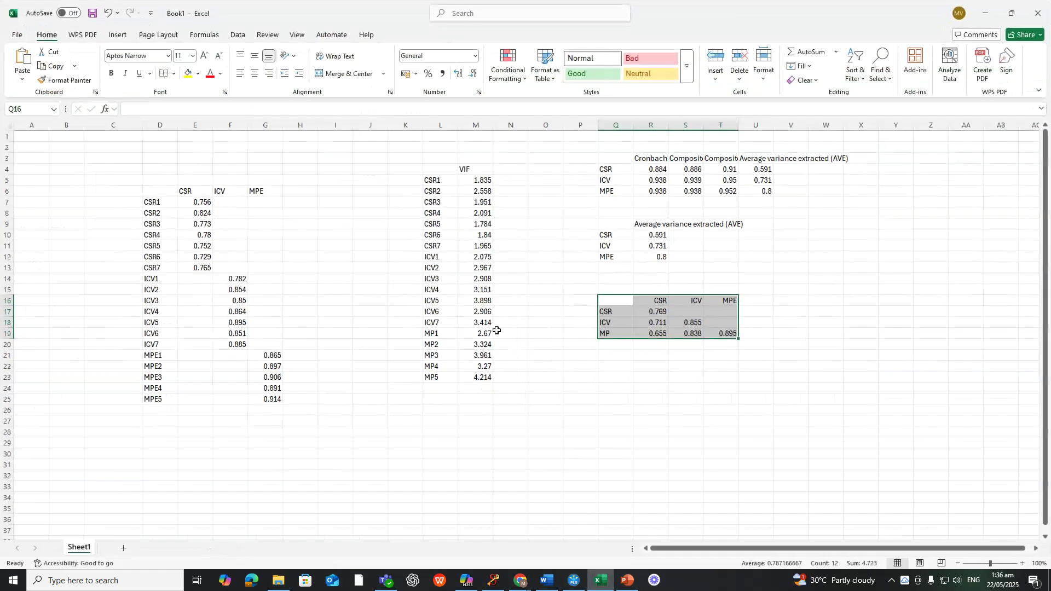
click(616, 367)
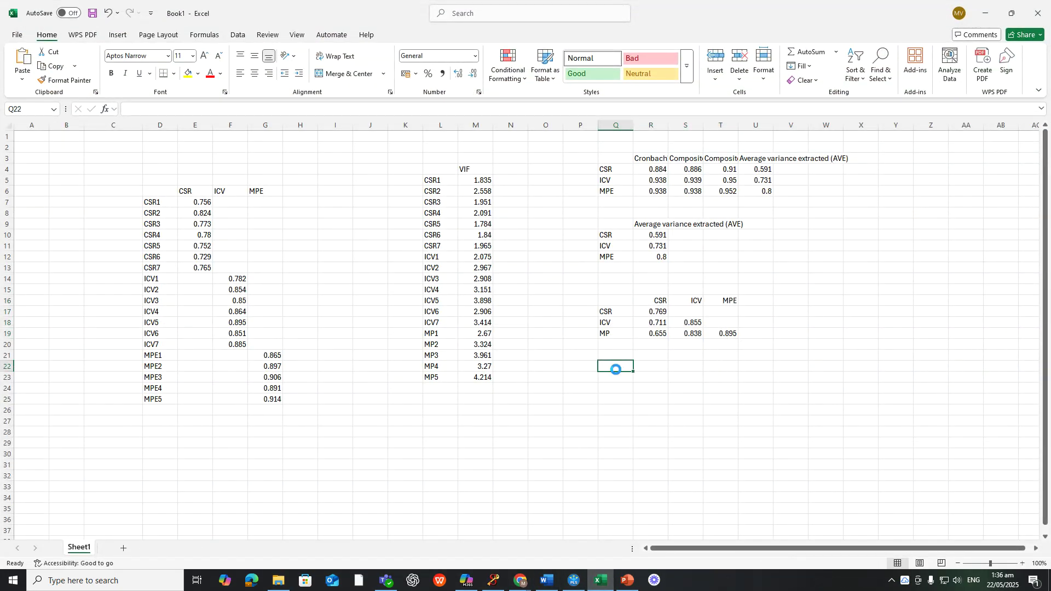
key(ctrl+v)
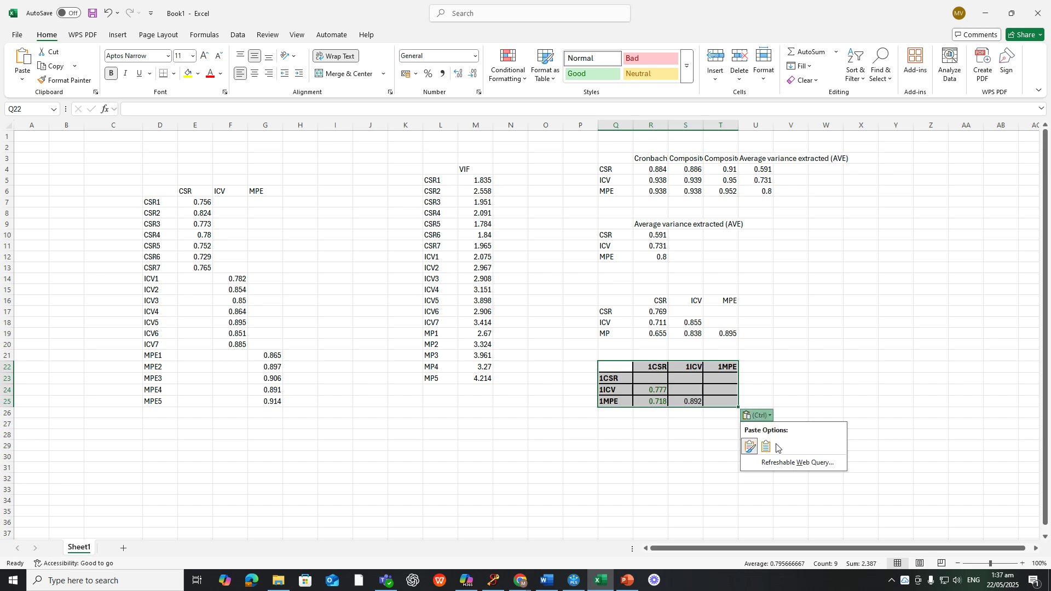
click(766, 446)
Remove the leading 1 from the row and column labels of the HTMT matrix so they read CSR, ICV and MPE
click(658, 377)
click(603, 379)
double_click(603, 379)
key(BackSpace)
double_click(604, 387)
key(BackSpace)
double_click(604, 398)
key(BackSpace)
double_click(638, 366)
key(BackSpace)
double_click(677, 365)
key(BackSpace)
double_click(711, 366)
key(BackSpace)
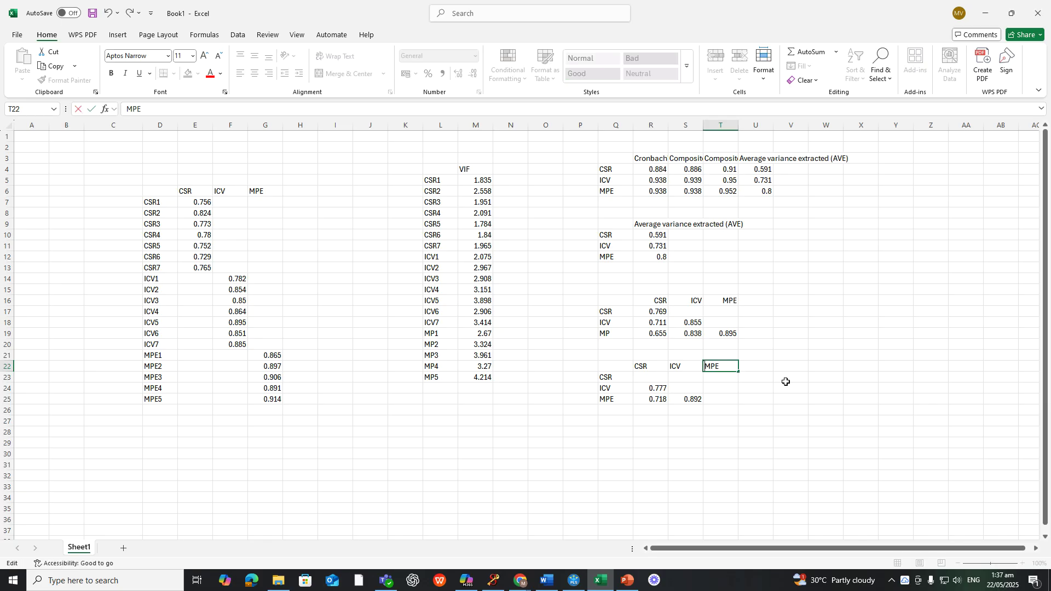
Copy the HTMT matrix Q22:T25, switch to the Word reporting template and paste it below the HTMT criterion table title
drag(617, 367, 711, 402)
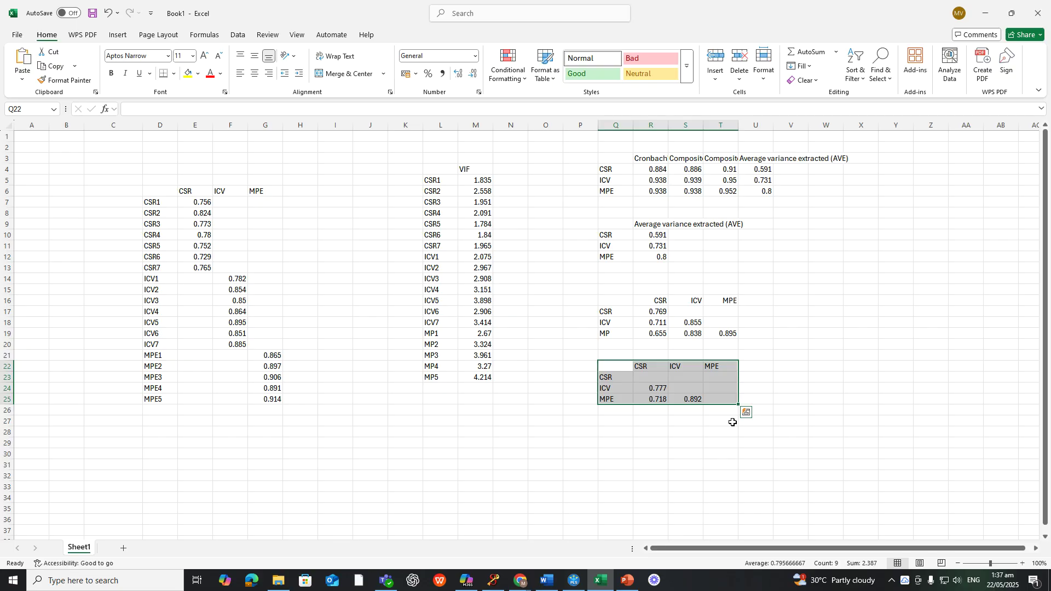
key(ctrl+c)
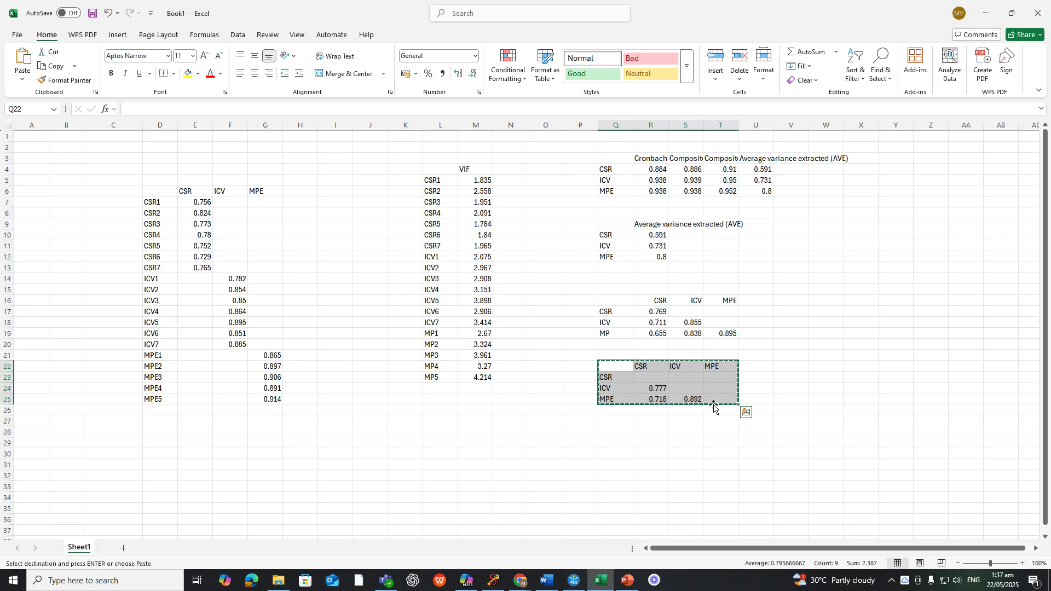
click(607, 585)
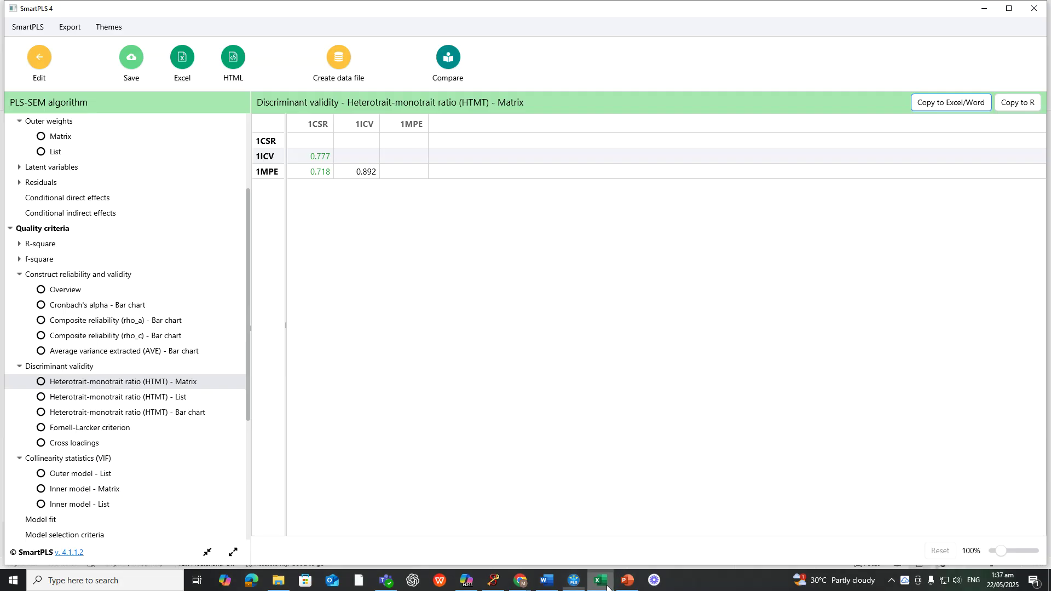
click(608, 588)
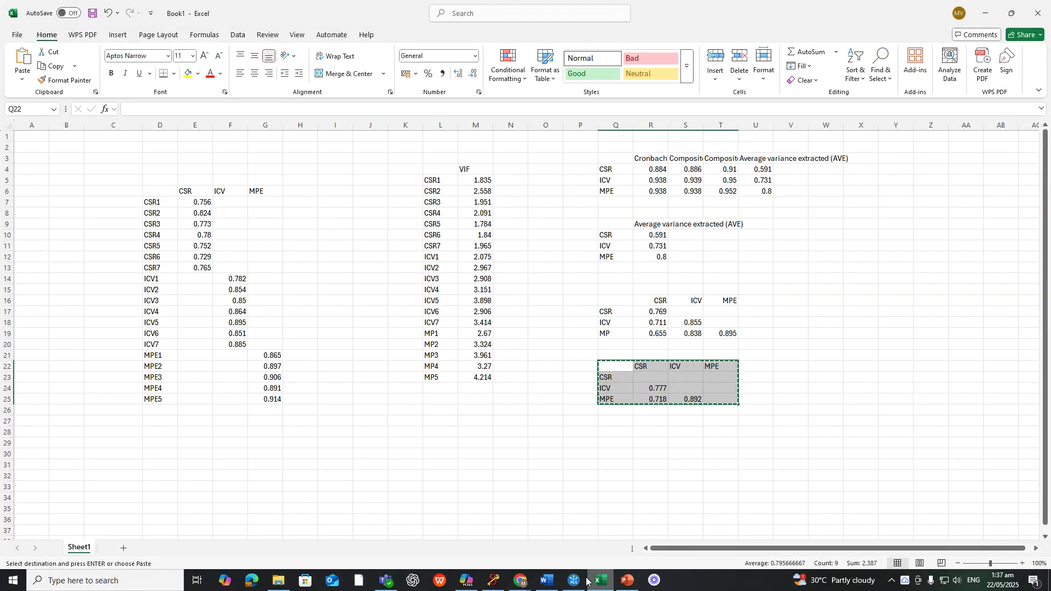
click(549, 581)
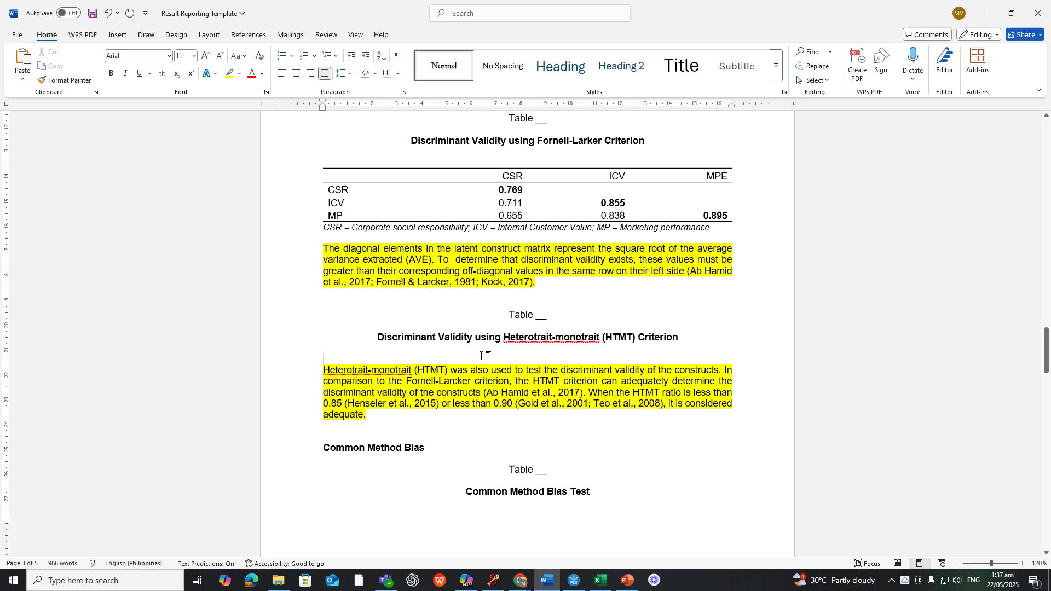
key(ctrl+v)
Add bottom and top borders to the header row of the HTMT table
drag(342, 361, 476, 362)
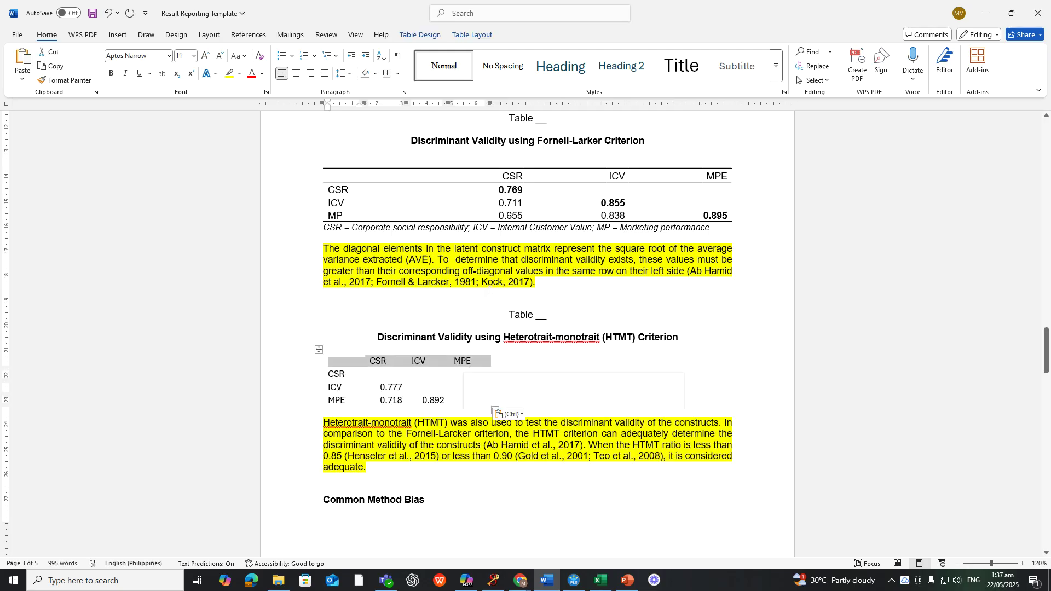
click(397, 74)
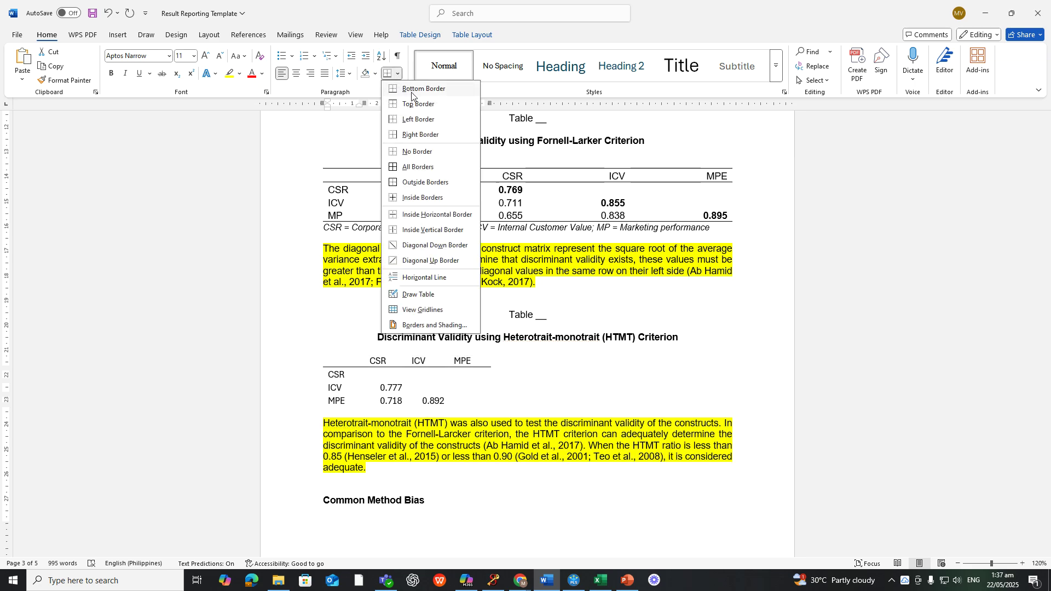
click(408, 90)
click(397, 75)
click(417, 105)
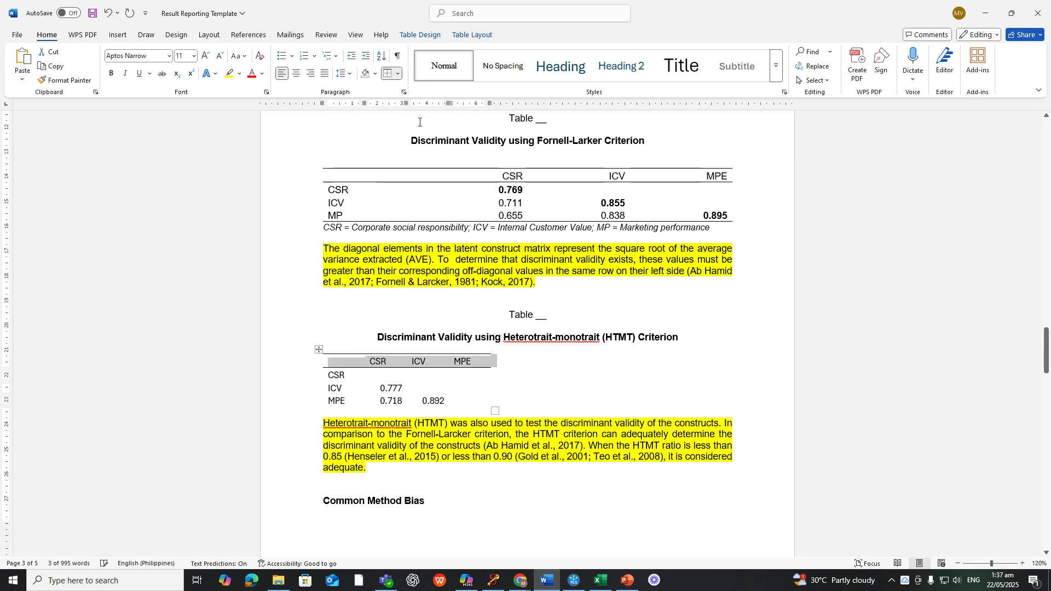
Add a bottom border to the last row of the HTMT table
click(447, 398)
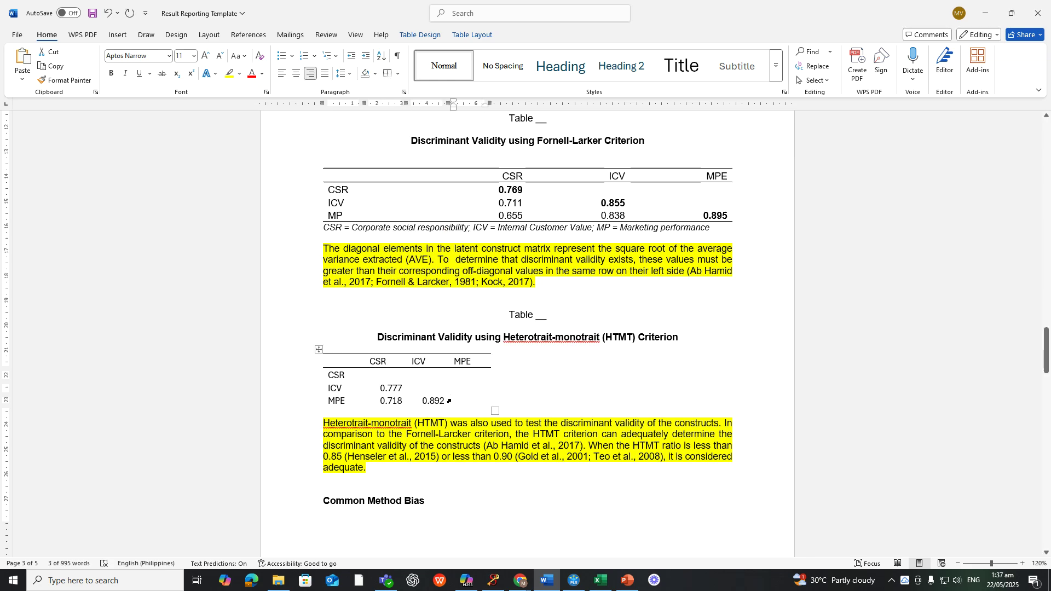
mouse_move(444, 401)
mouse_down()
mouse_move(329, 400)
mouse_move(494, 406)
mouse_move(485, 409)
mouse_up()
click(329, 400)
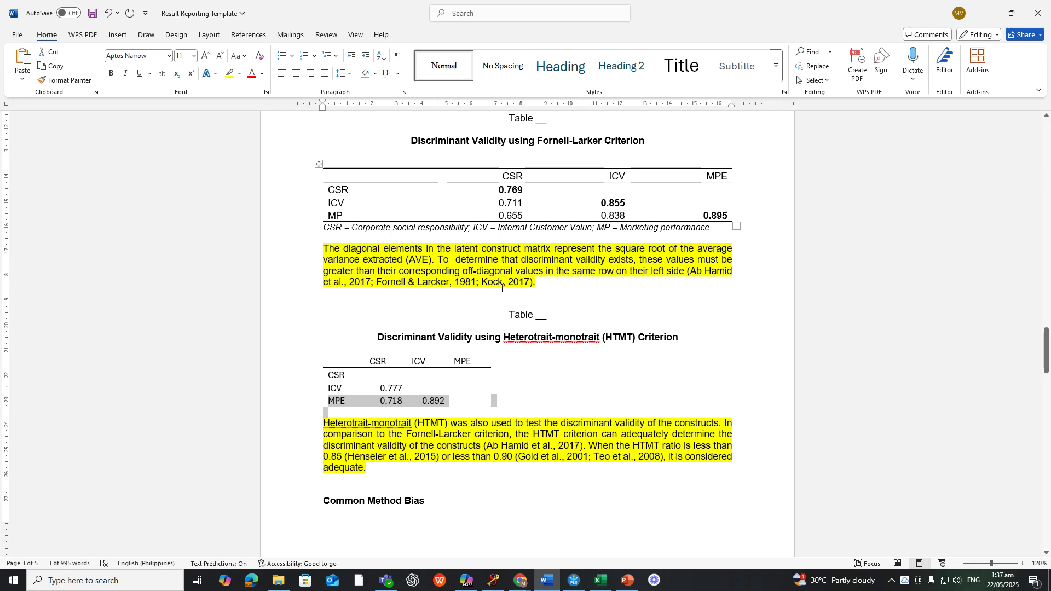
click(463, 403)
drag(329, 401, 447, 404)
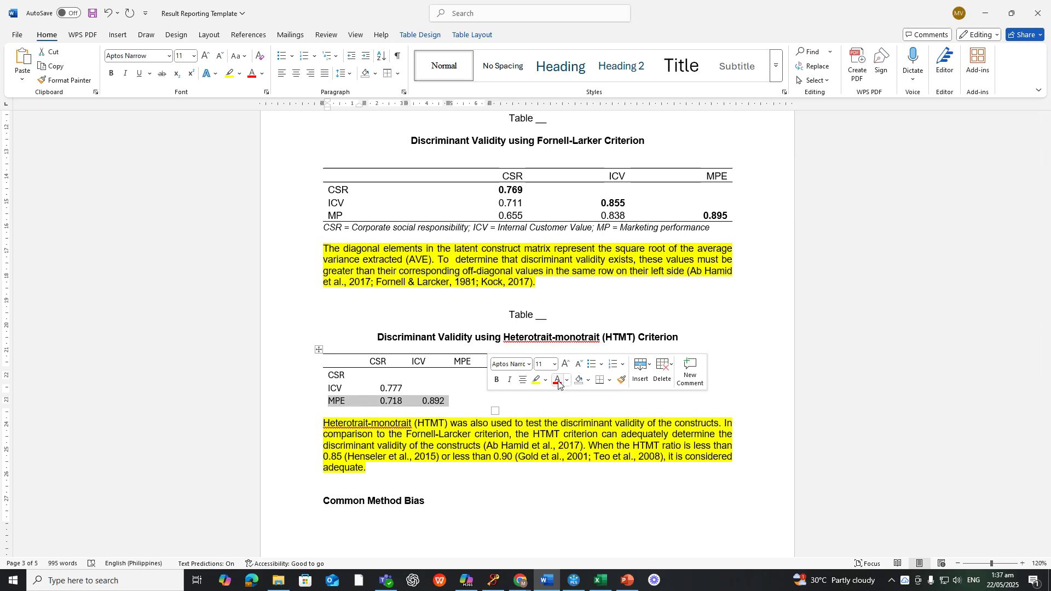
click(485, 403)
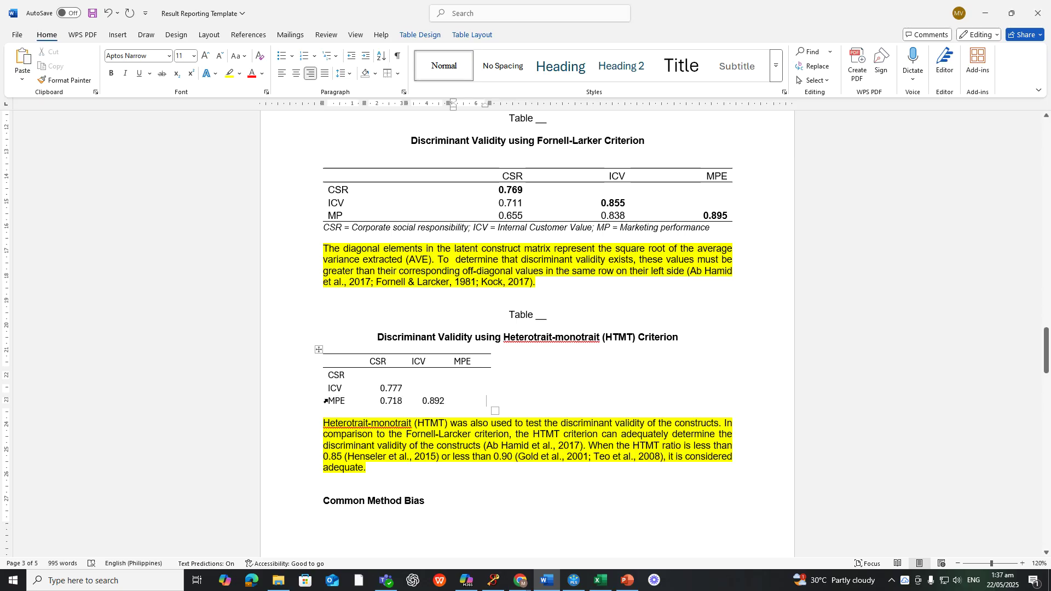
drag(330, 401, 449, 403)
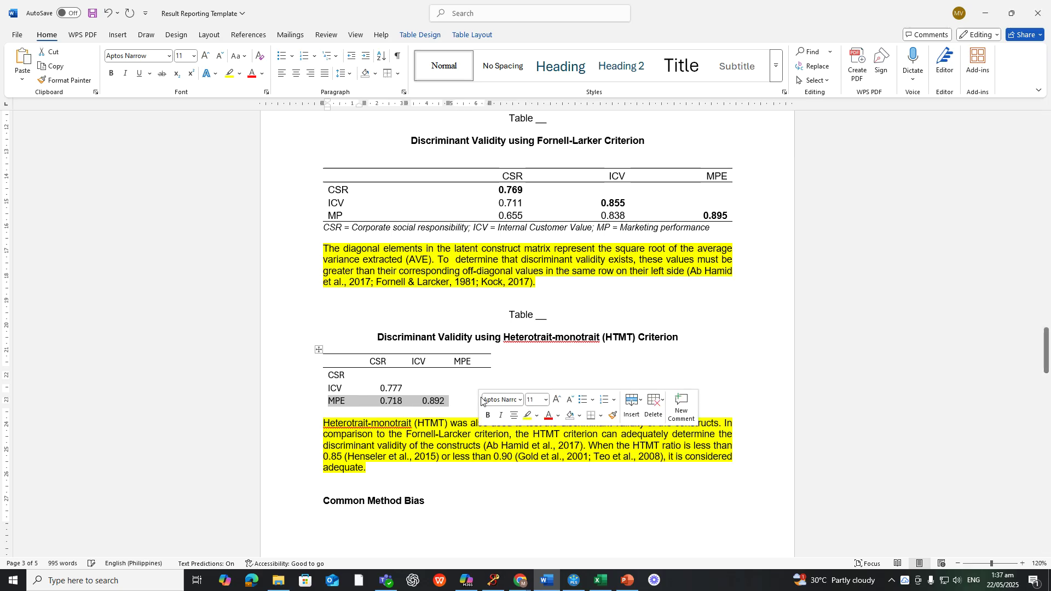
click(600, 416)
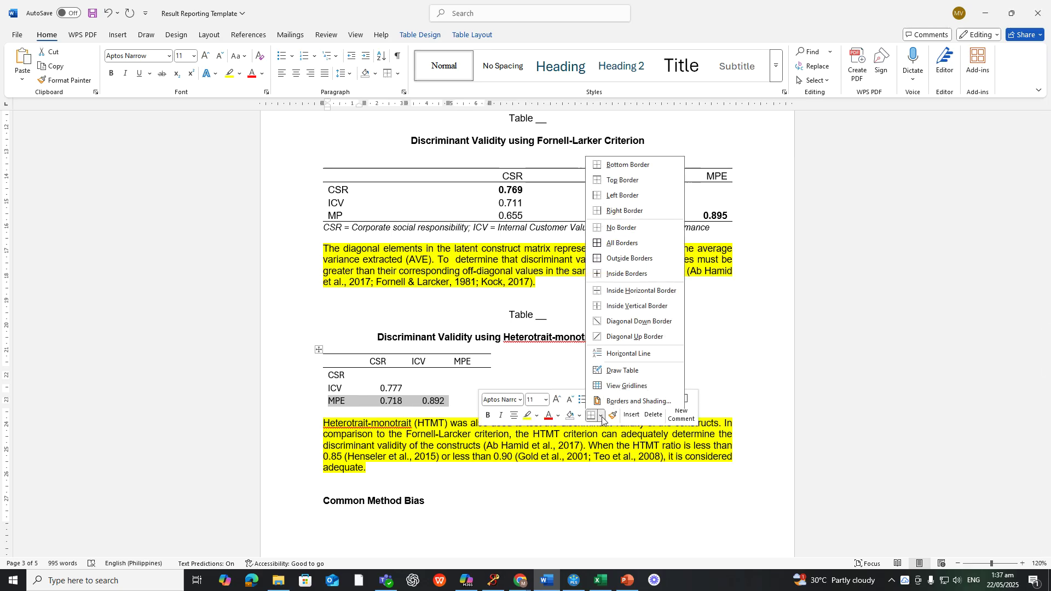
click(635, 164)
click(503, 383)
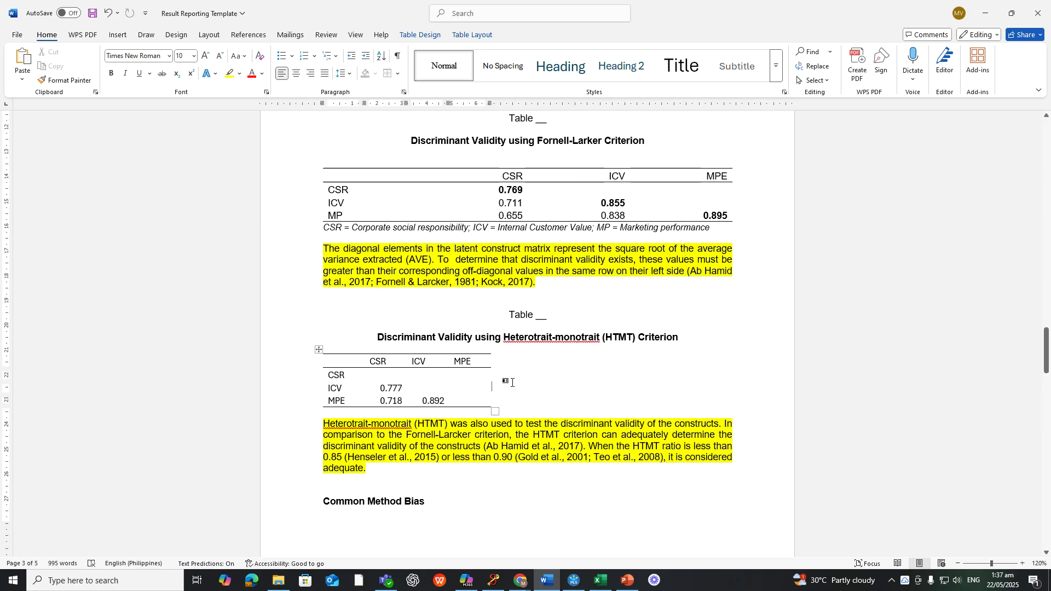
Shorten the MPE labels to MP in the HTMT table's header and last row and in the Fornell-Larcker table's header
click(477, 362)
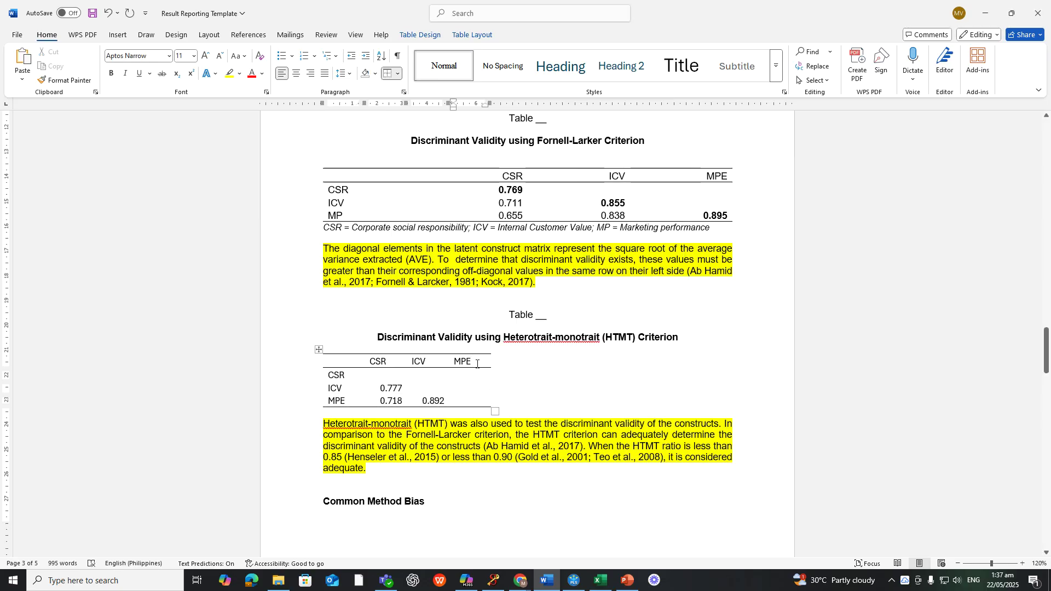
key(BackSpace)
click(728, 177)
key(BackSpace)
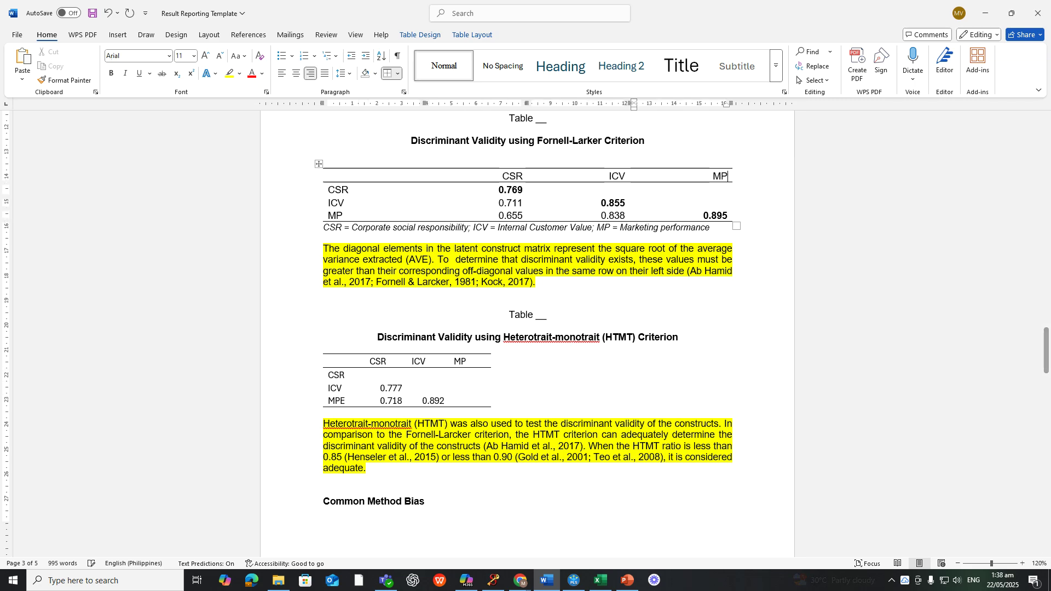
click(345, 400)
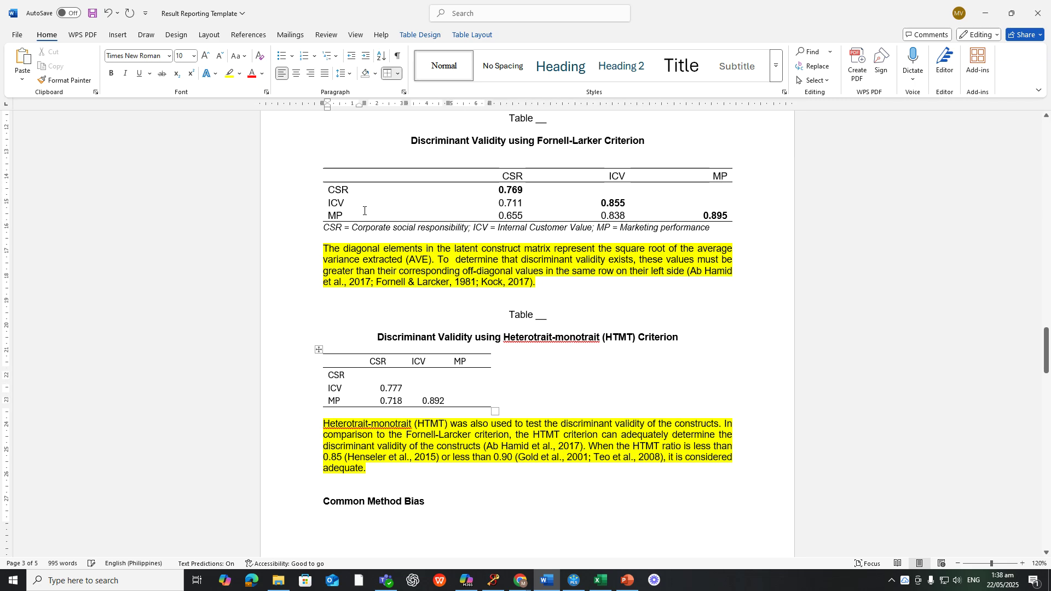
AutoFit the HTMT table to the full width between the page margins
click(463, 37)
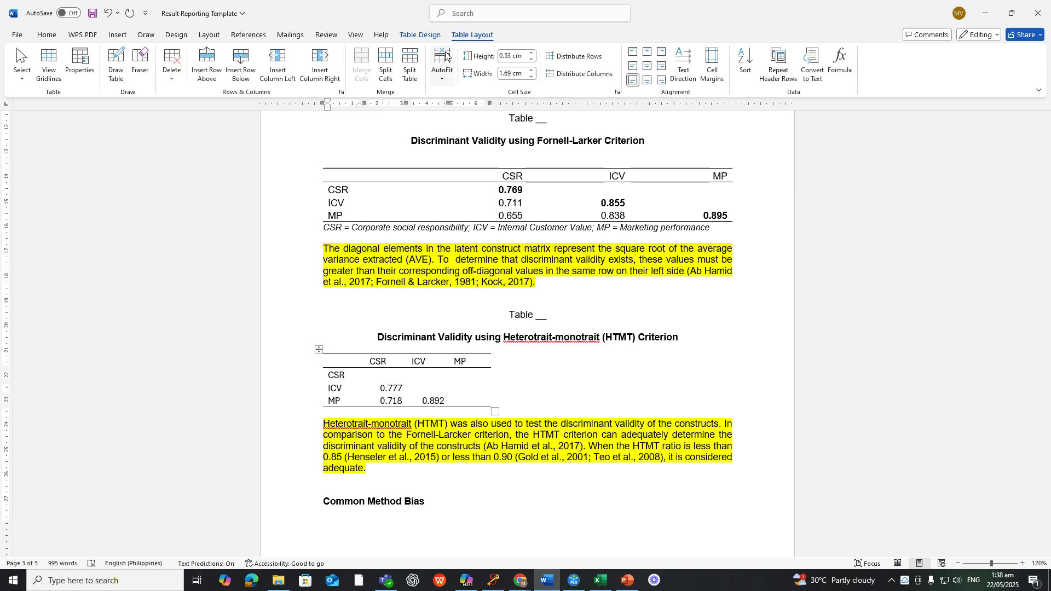
click(441, 70)
click(456, 113)
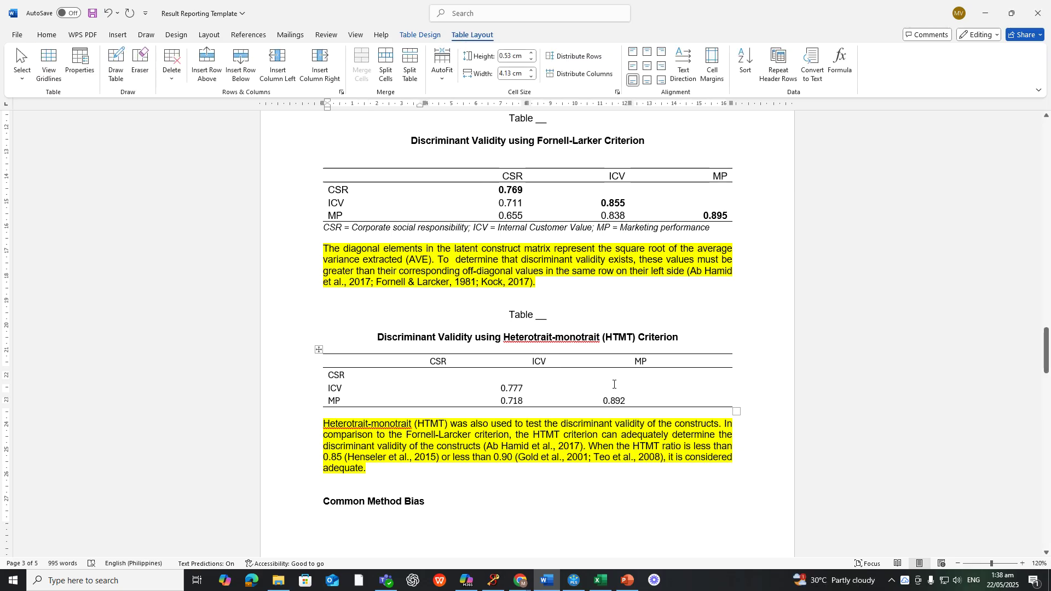
Right-align the CSR, ICV and MP header labels of the HTMT table
drag(424, 361, 440, 360)
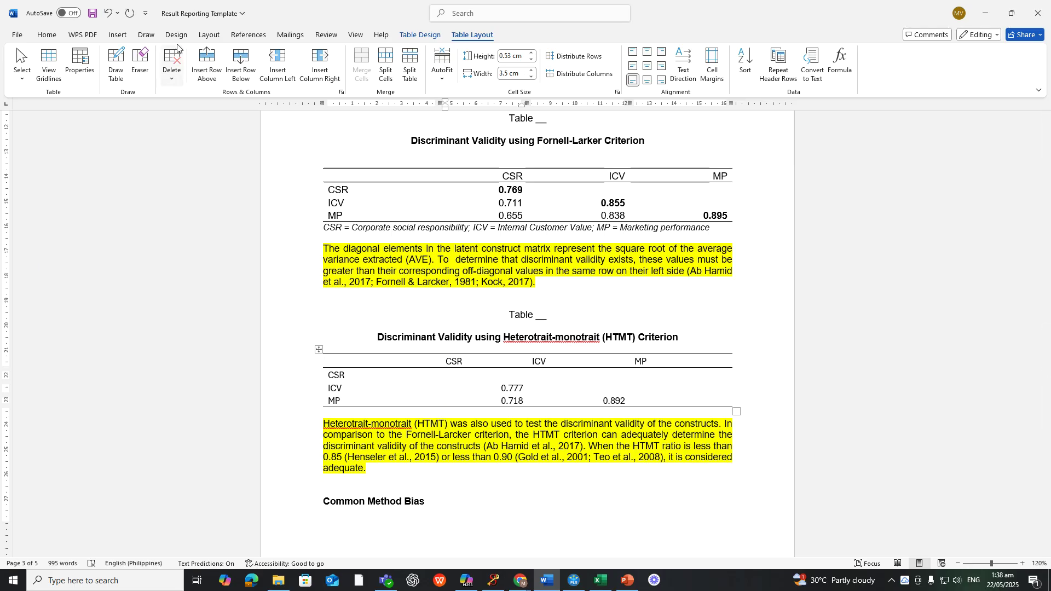
key(ctrl+z)
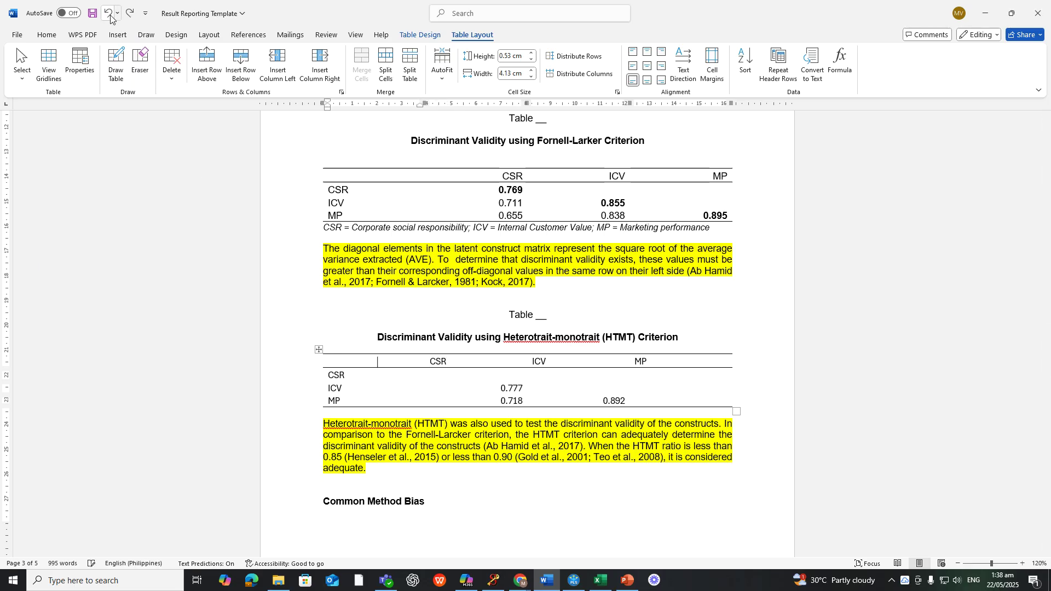
drag(417, 362, 684, 362)
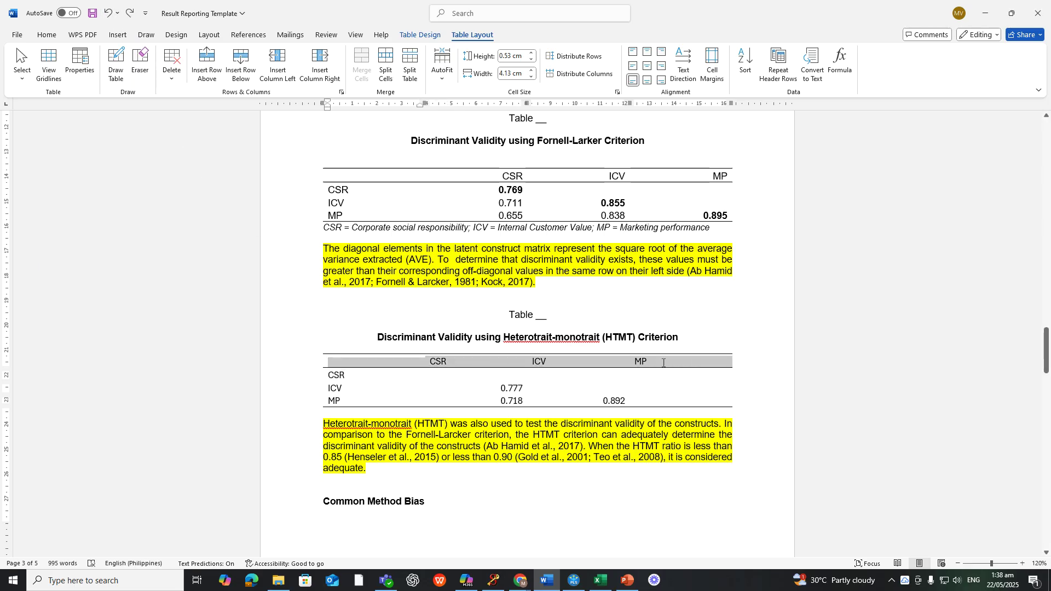
click(46, 34)
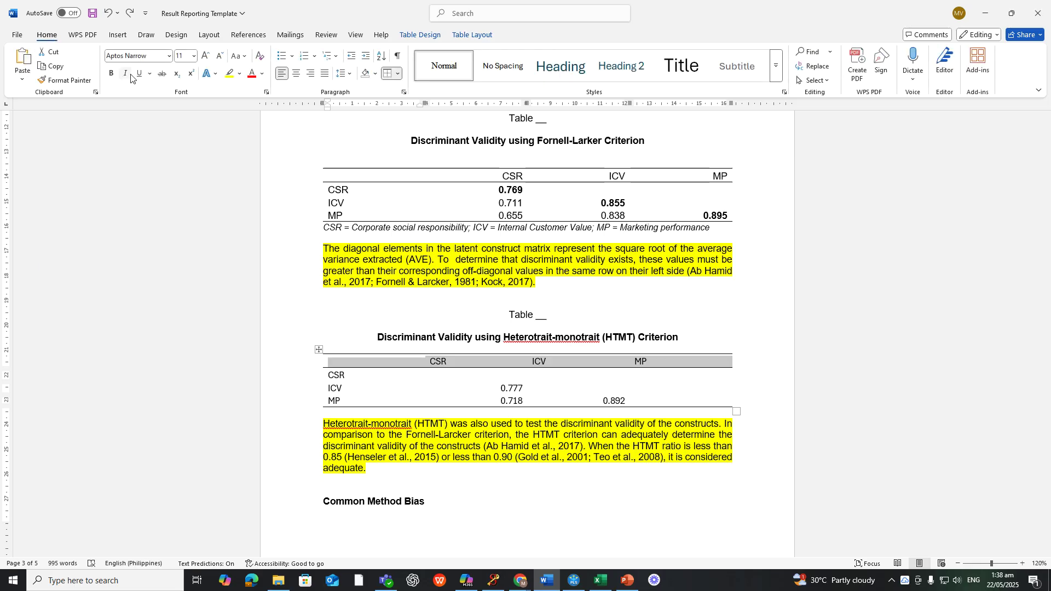
click(311, 73)
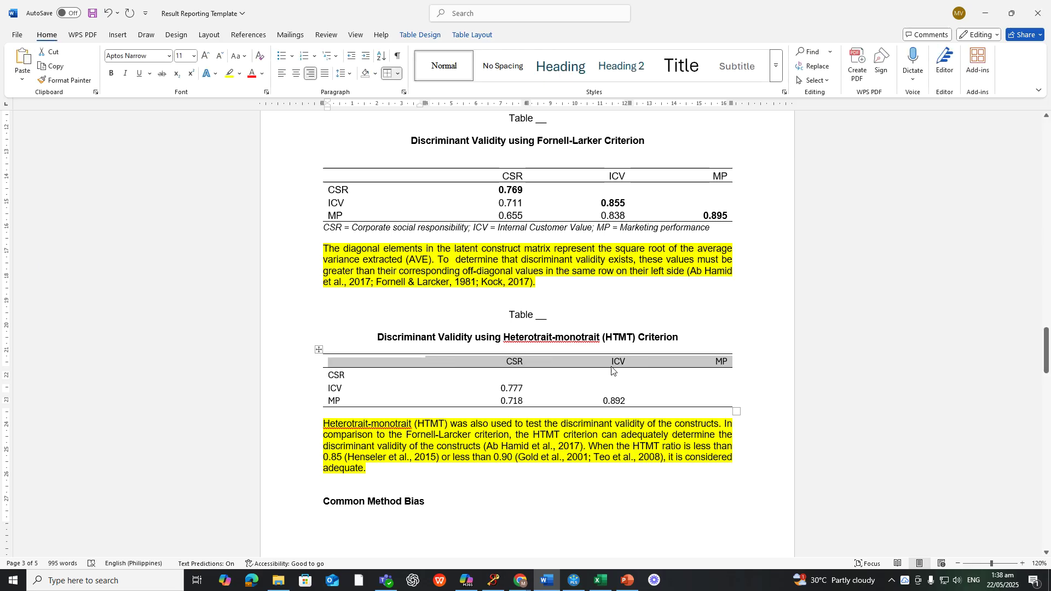
click(671, 397)
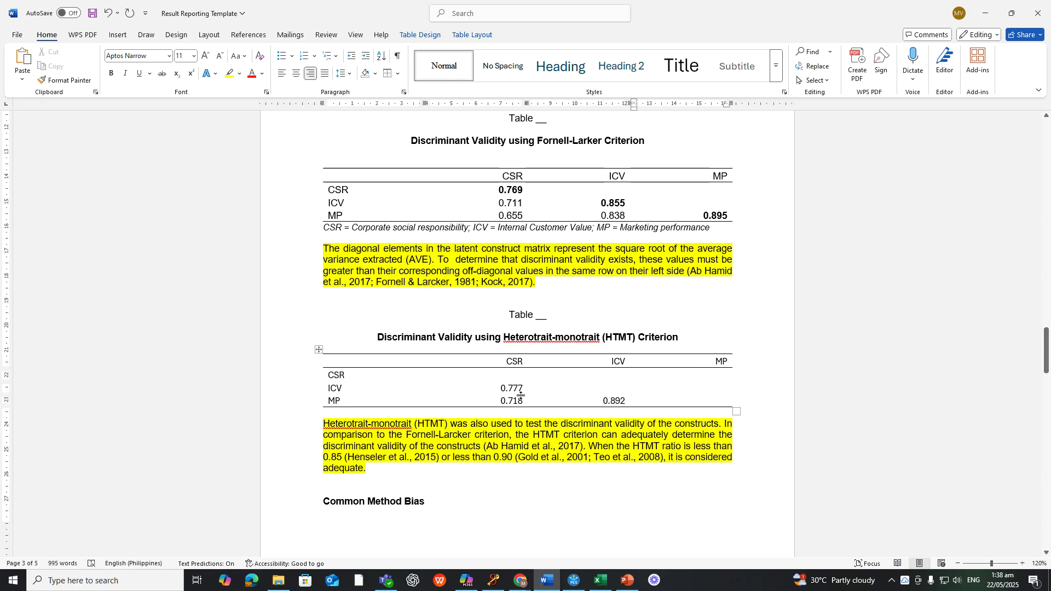
Insert blank lines above the Common Method Bias heading to push it onto the next page
scroll(521, 394, down, 3)
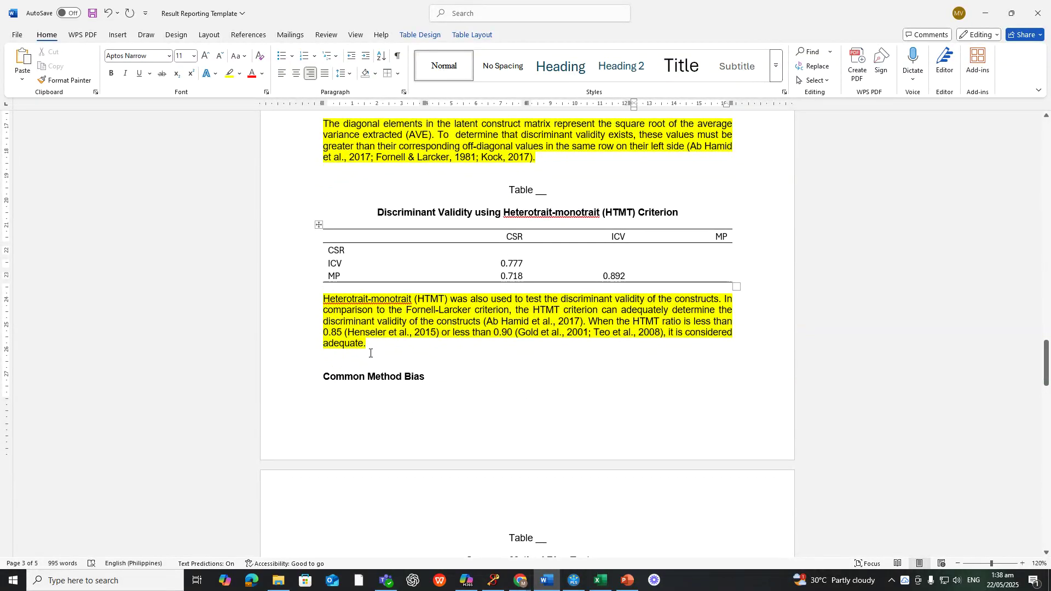
click(371, 354)
key(Return)
key(Return)
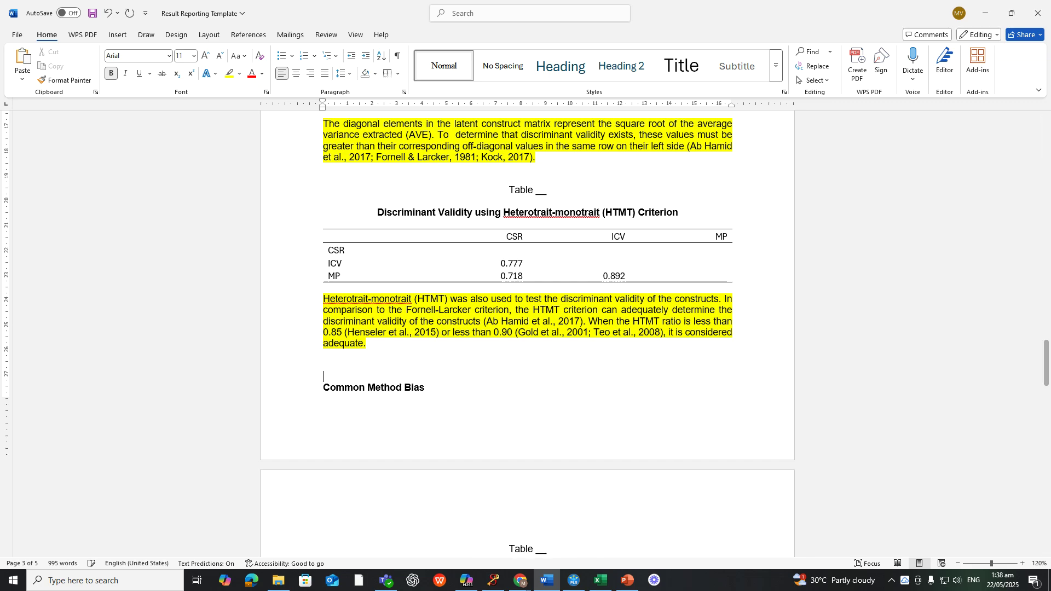
scroll(362, 374, down, 3)
scroll(363, 370, down, 5)
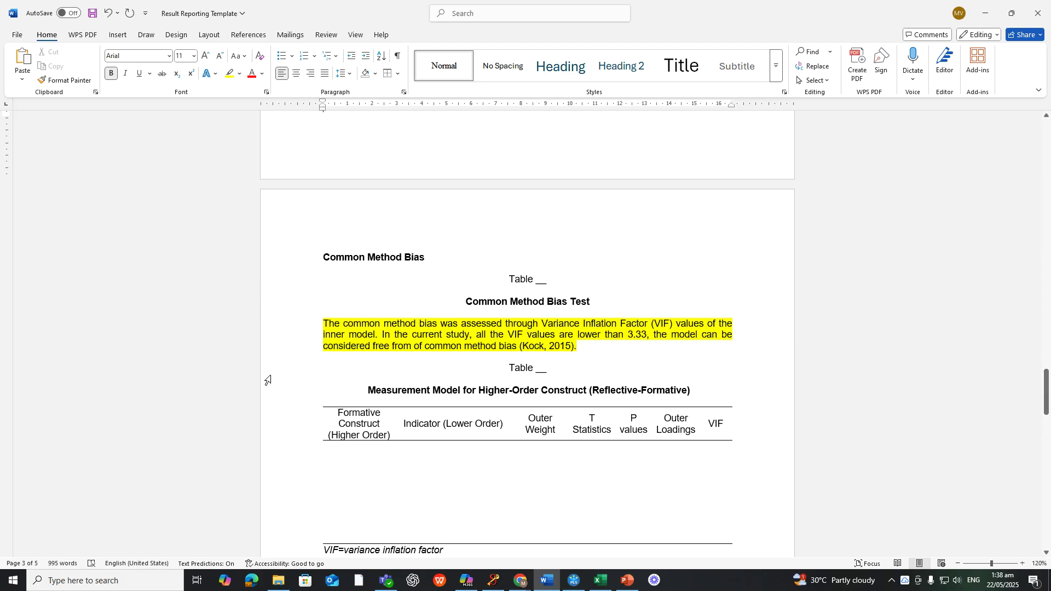
Switch to SmartPLS and copy the inner model VIF list, sorted in ascending order, in Excel/Word format
click(582, 586)
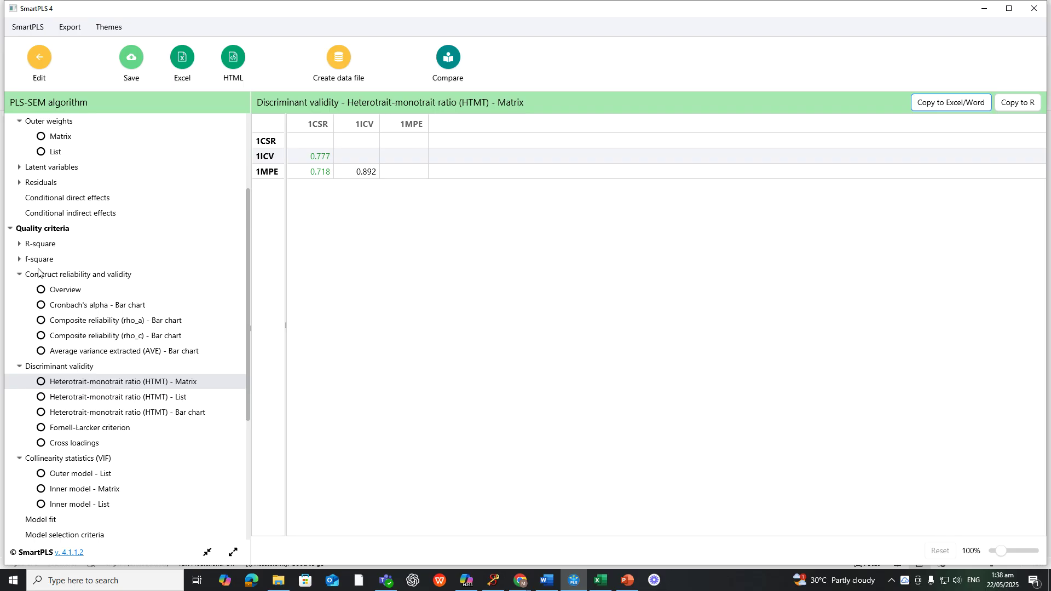
click(28, 276)
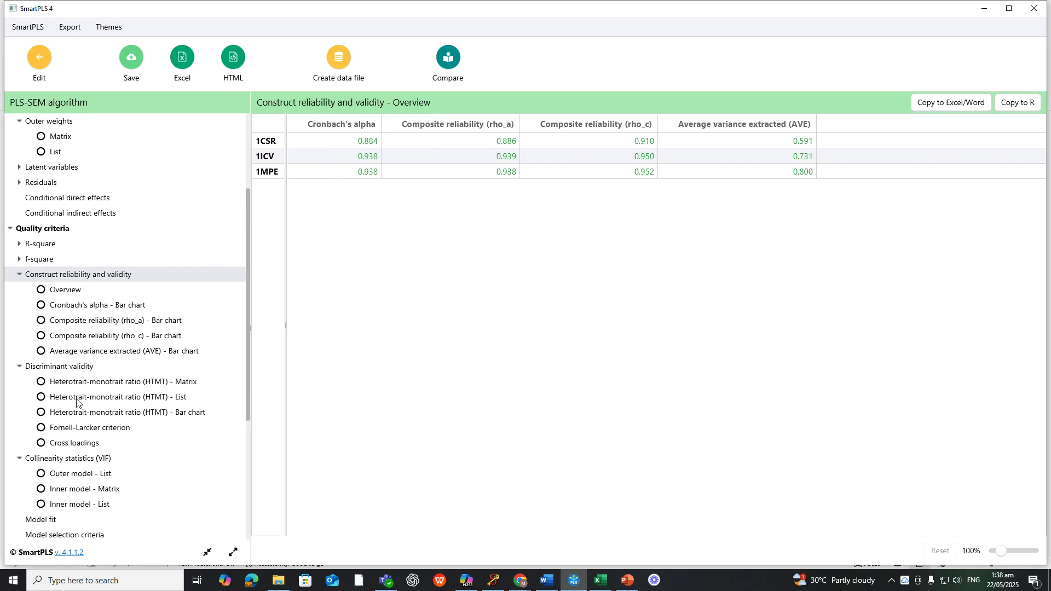
click(85, 508)
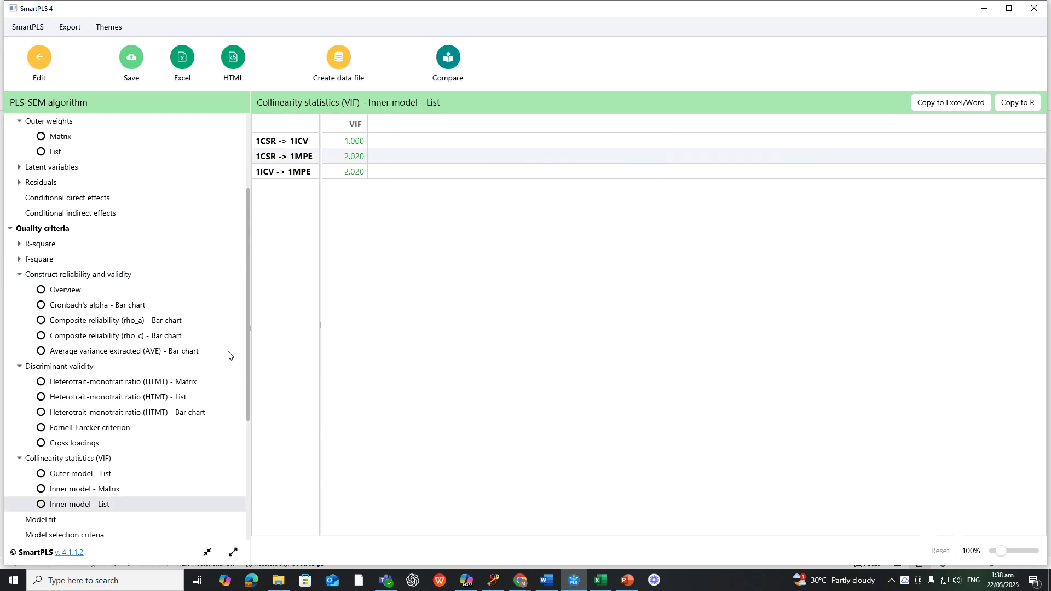
click(361, 127)
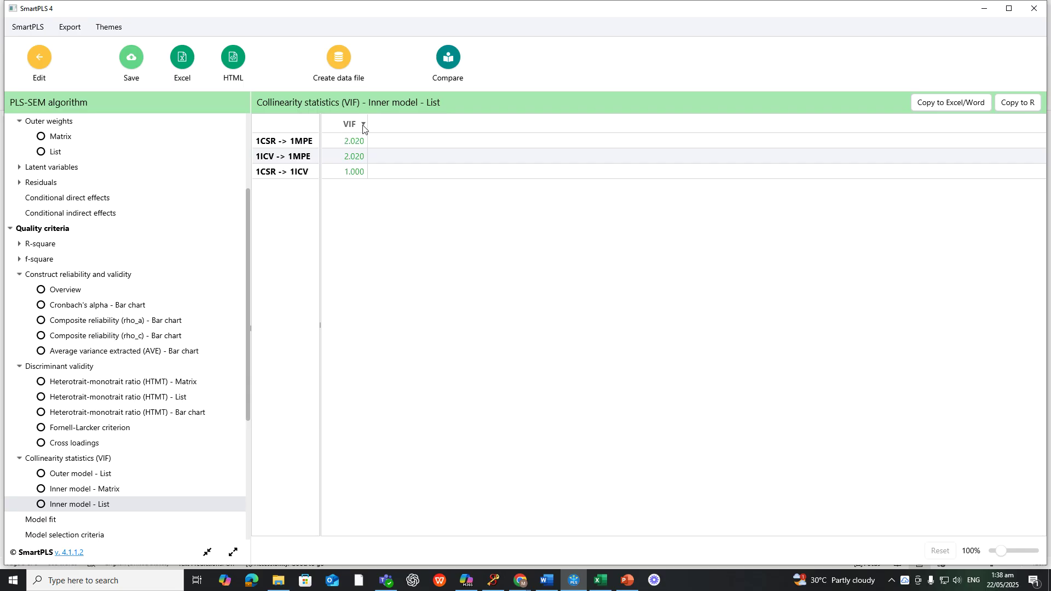
click(362, 130)
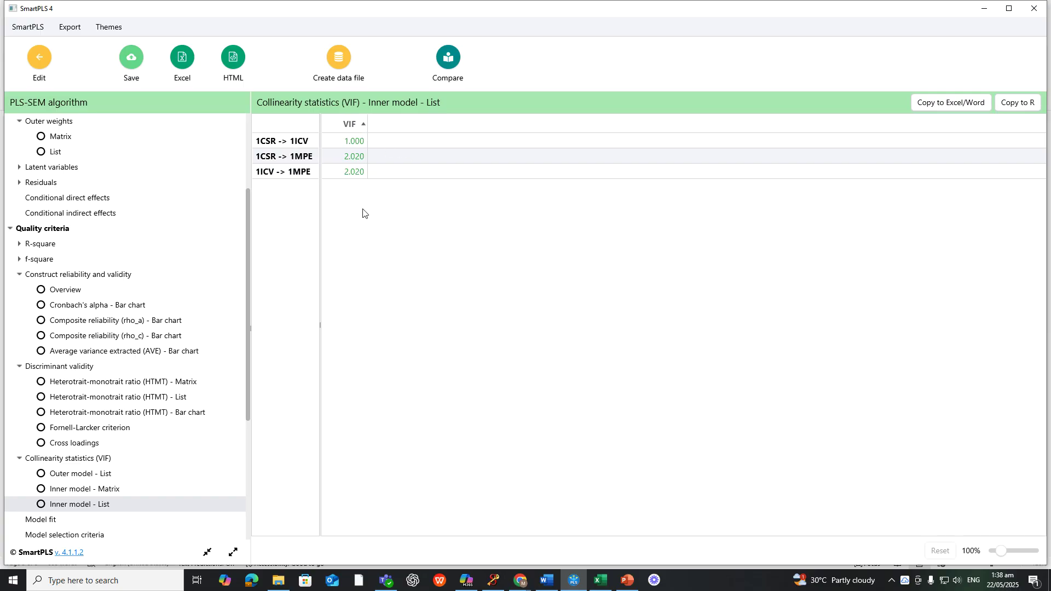
click(950, 103)
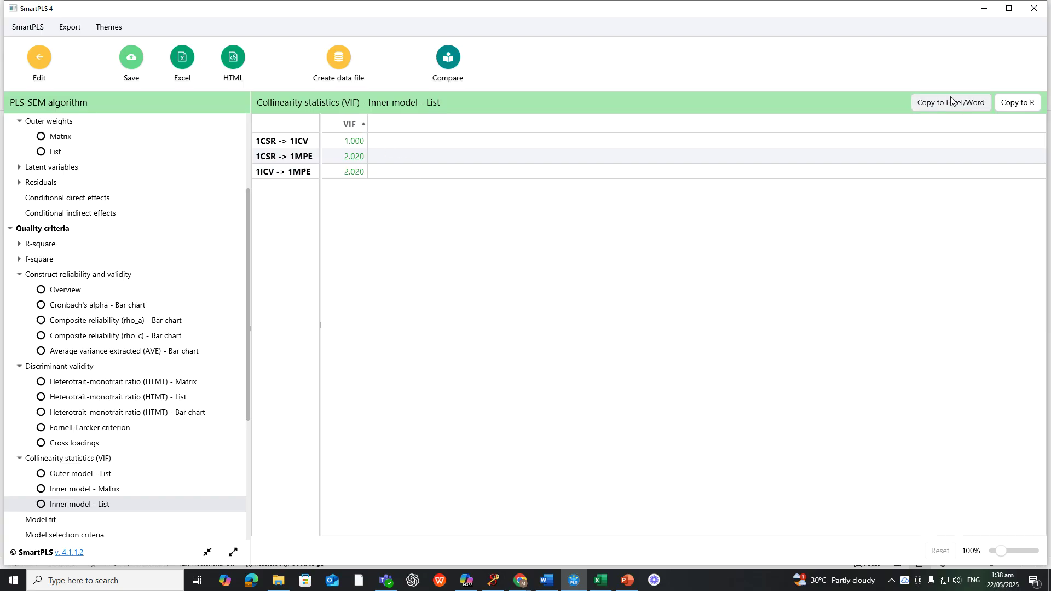
Switch to Excel, paste the copied VIF list at cell J27 using the destination formatting, and widen column J to fit its labels
click(600, 579)
click(645, 432)
drag(399, 432, 377, 422)
click(378, 421)
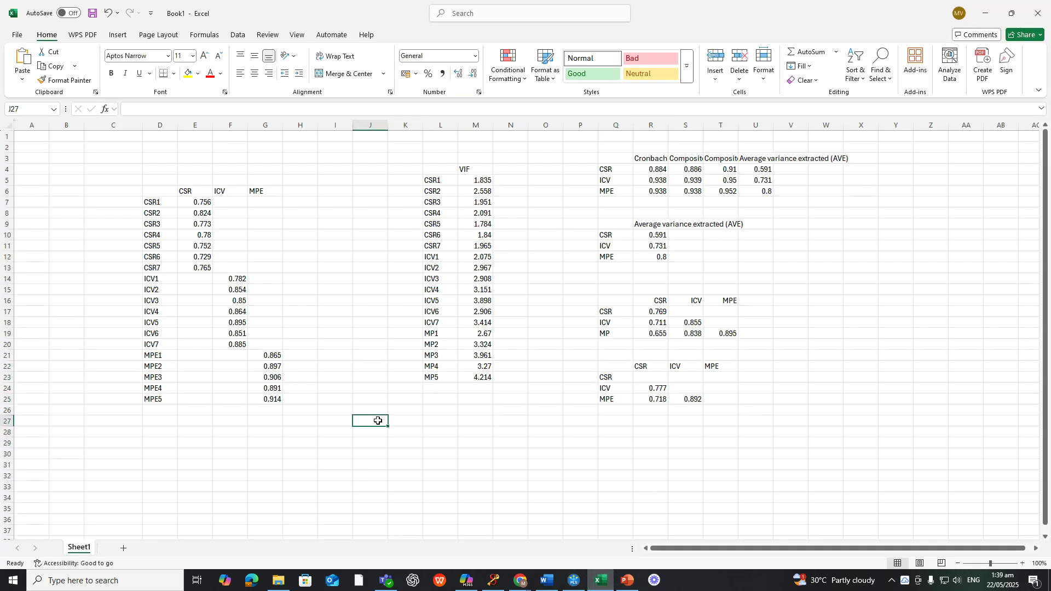
key(ctrl+v)
click(453, 502)
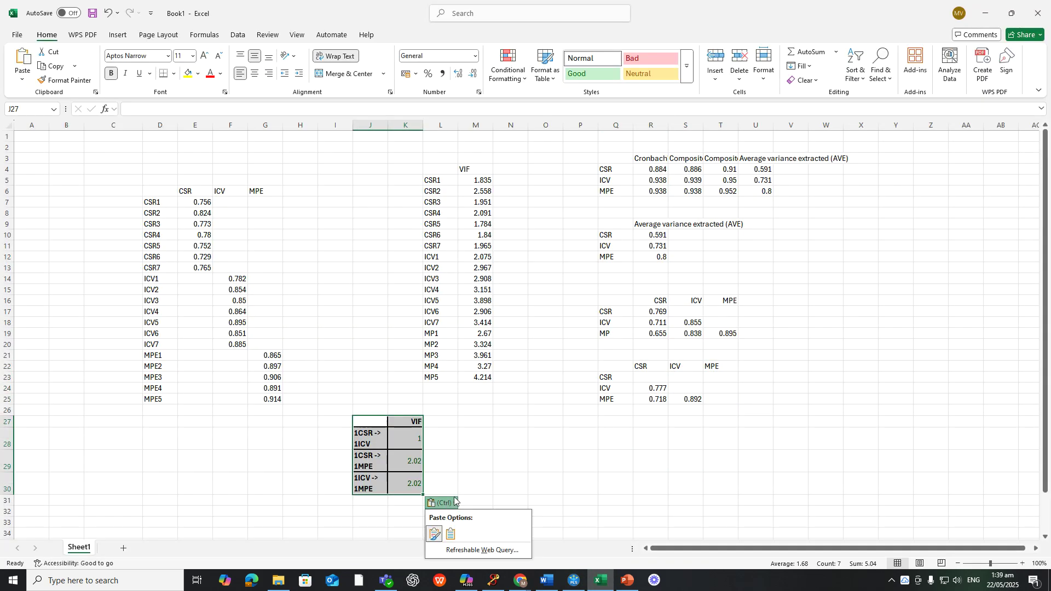
click(457, 535)
click(445, 450)
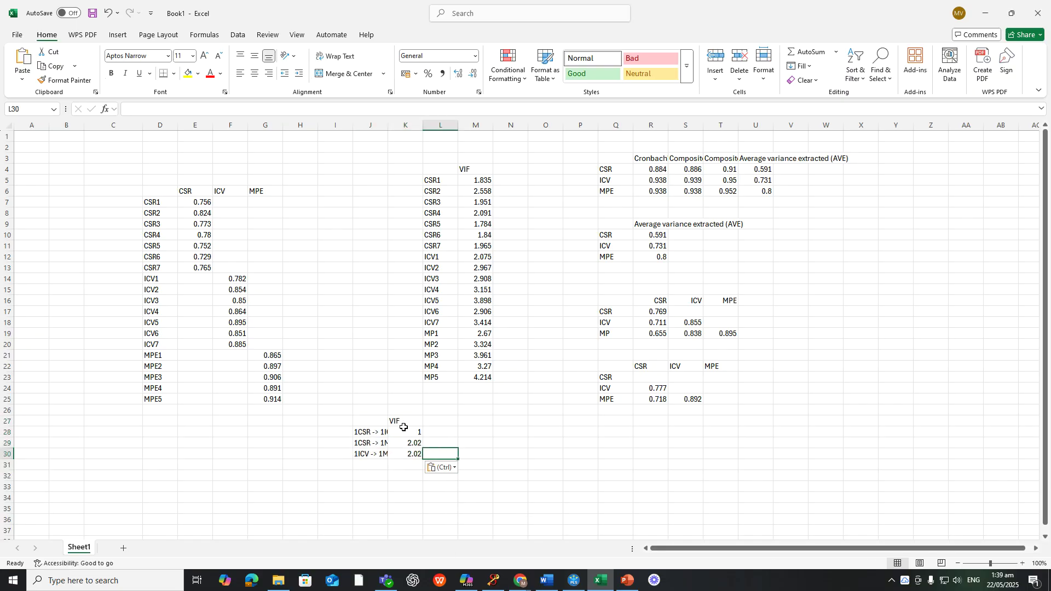
drag(388, 125, 408, 125)
click(389, 418)
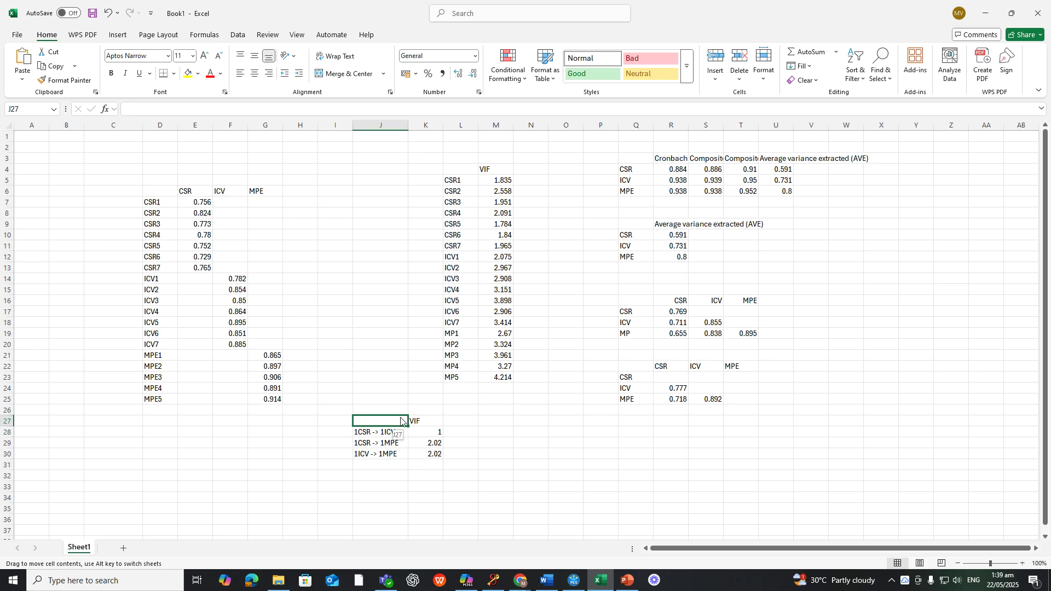
Shorten the path labels in J28 and J29 to "CSR -> ICV" and "CSR -> MP"
click(359, 432)
double_click(361, 432)
key(BackSpace)
key(BackSpace)
click(383, 443)
double_click(382, 443)
key(BackSpace)
double_click(358, 443)
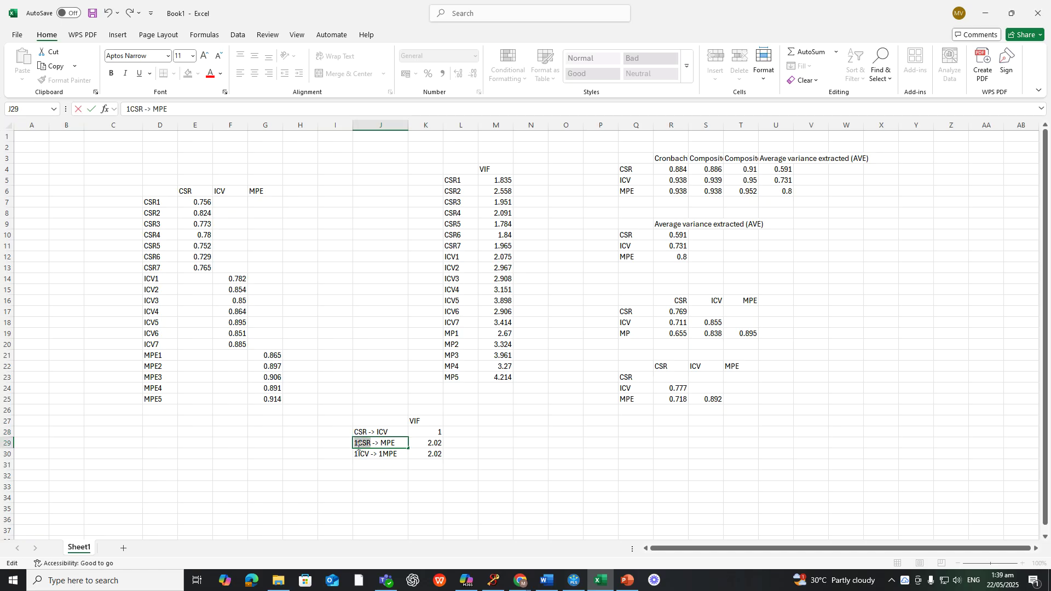
click(357, 443)
key(BackSpace)
Edit the path label in J30 to read "ICV -> 1MP"
click(396, 455)
double_click(384, 456)
double_click(357, 455)
click(356, 454)
key(BackSpace)
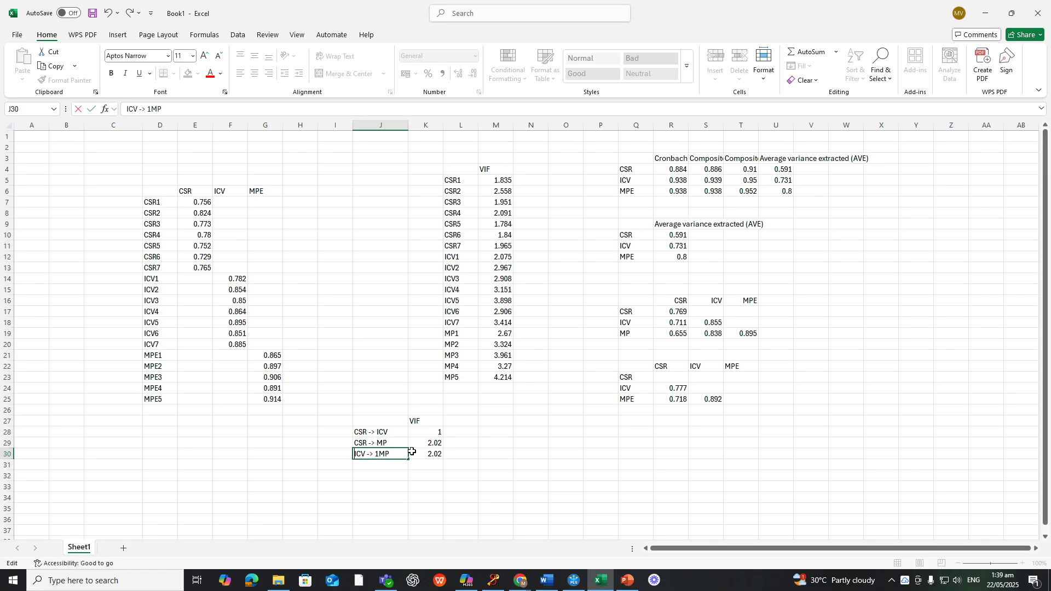
click(427, 419)
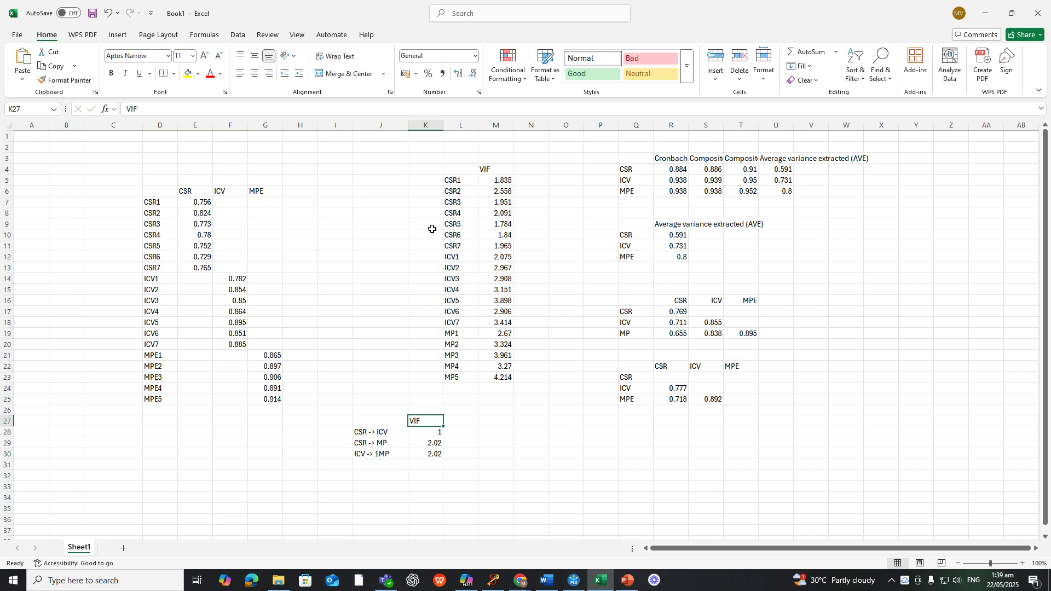
Right-align the VIF header in K27 and copy the range J27:K30
click(268, 72)
click(387, 420)
click(411, 422)
double_click(396, 421)
drag(397, 421, 432, 454)
key(ctrl+c)
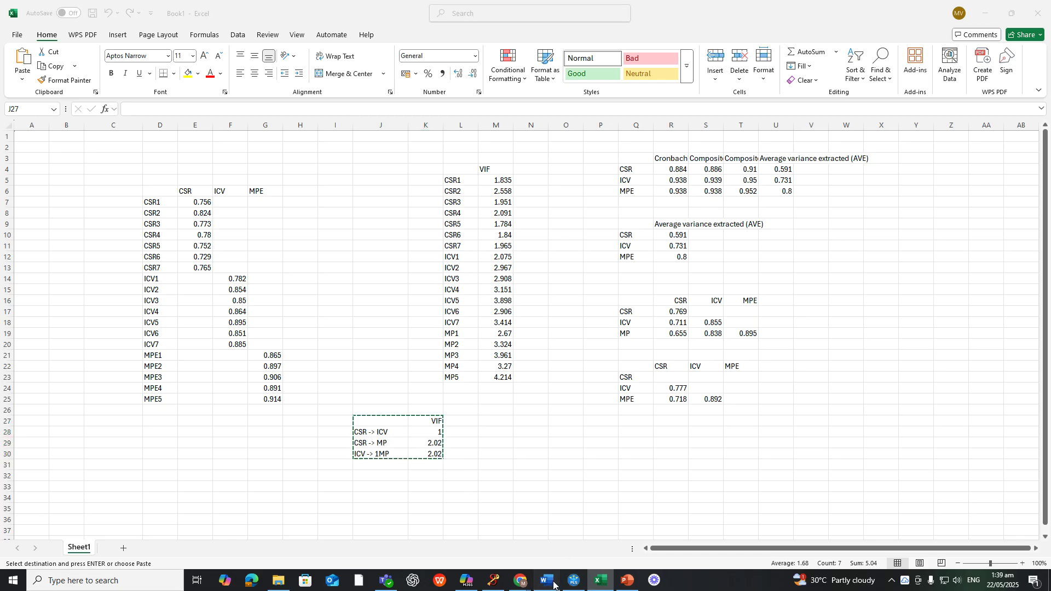
Switch to the Result Reporting Template document in Word
click(546, 580)
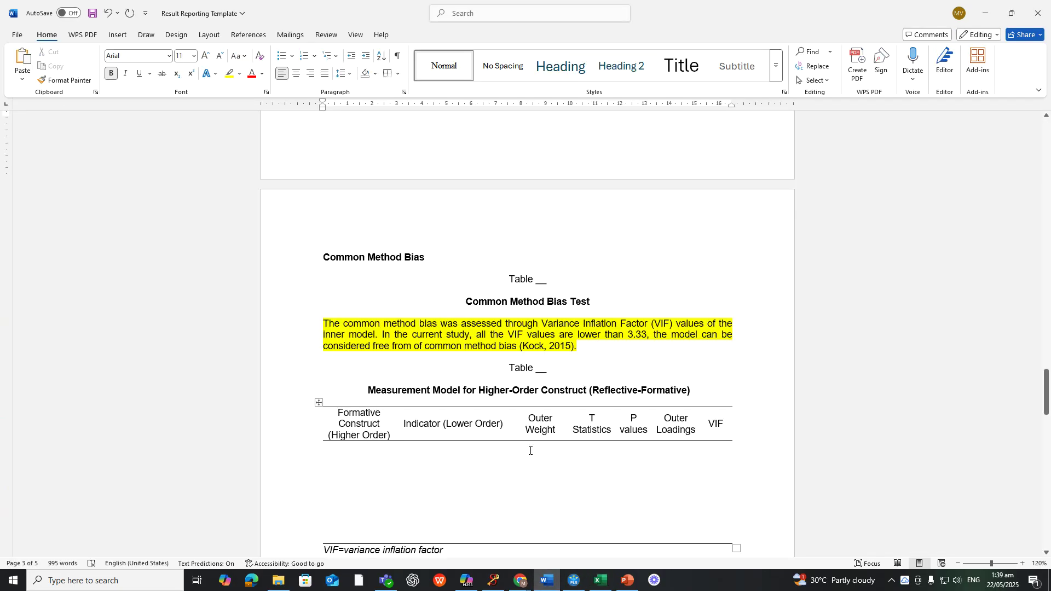
scroll(530, 451, up, 1)
click(588, 335)
key(Return)
key(Return)
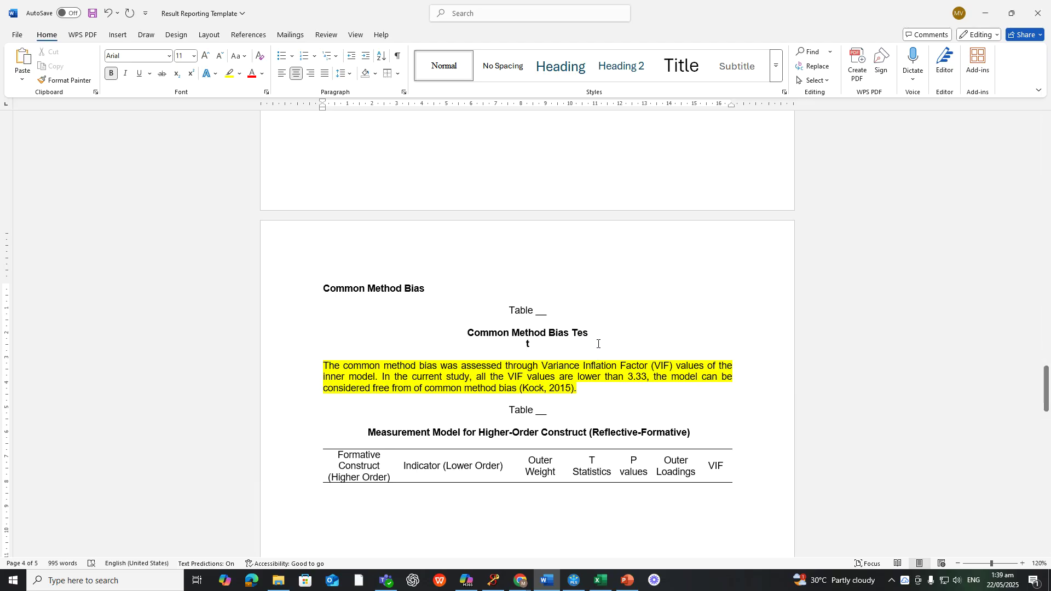
key(BackSpace)
key(BackSpace)
key(BackSpace)
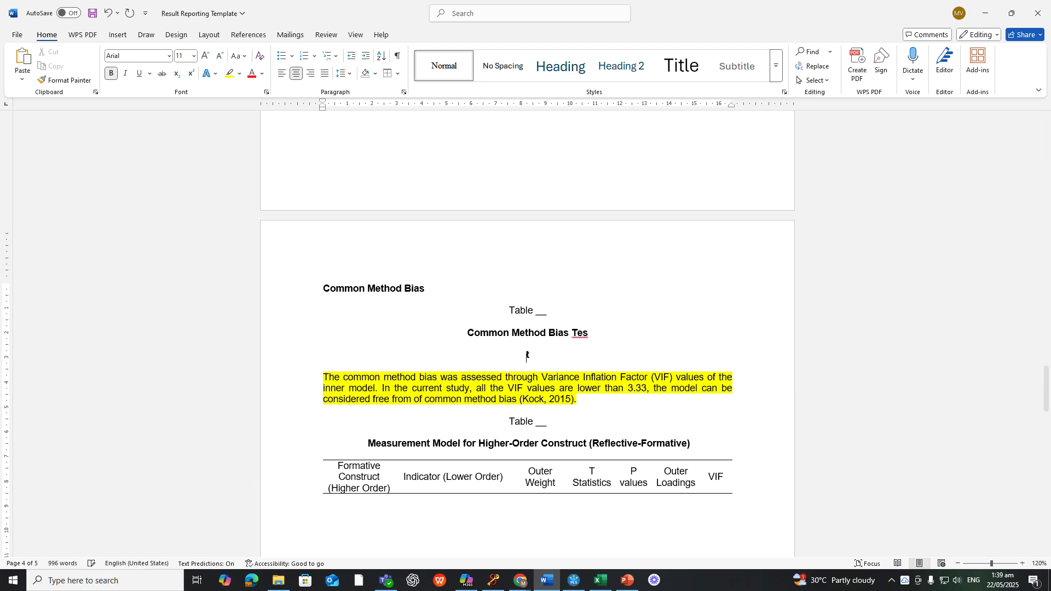
Add blank lines under the Common Method Bias Test title and paste the copied VIF table above the highlighted paragraph
click(564, 346)
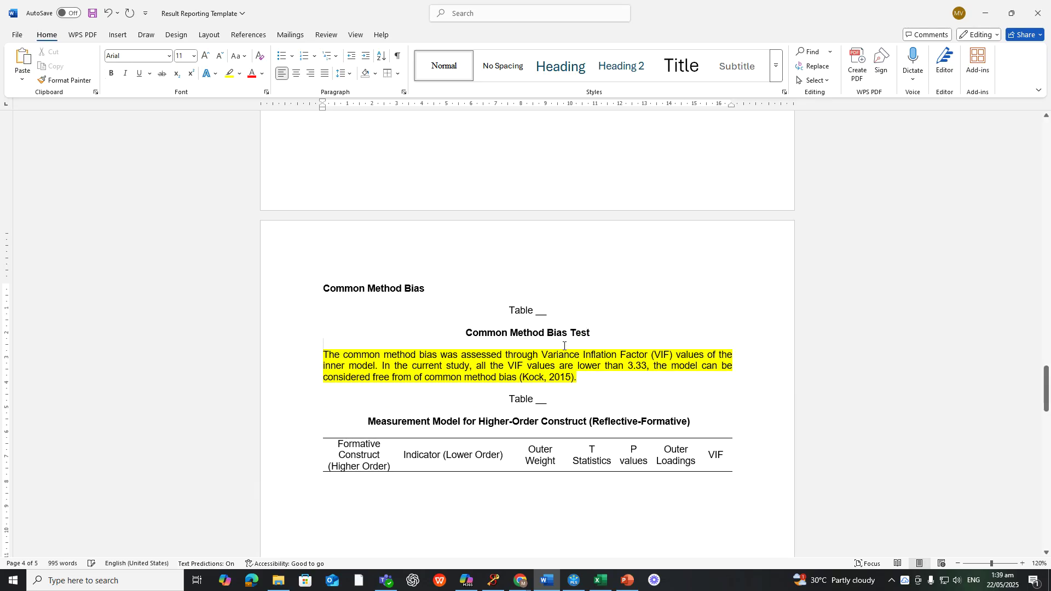
key(Return)
key(Return)
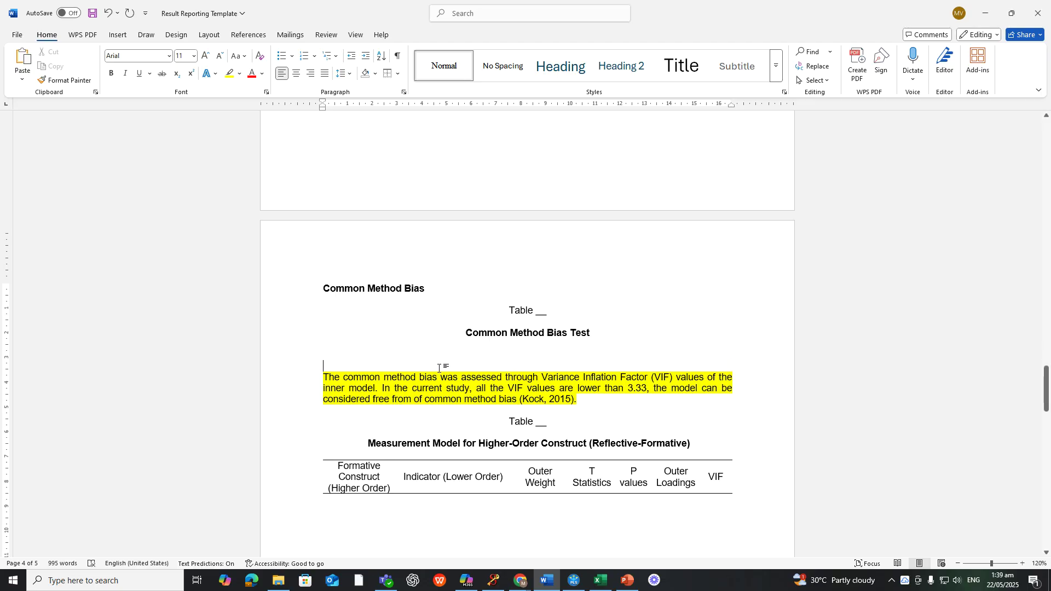
key(ctrl+v)
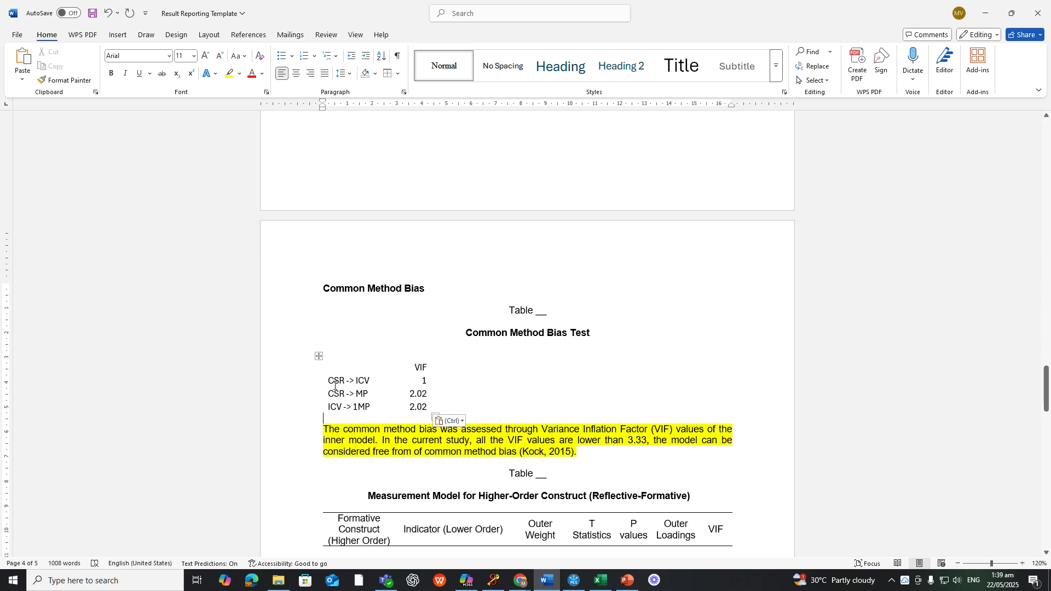
Replace each "->" in the pasted table with the → arrow from the Hypothesis Testing table, and change "1MP" to "MP"
scroll(350, 365, down, 10)
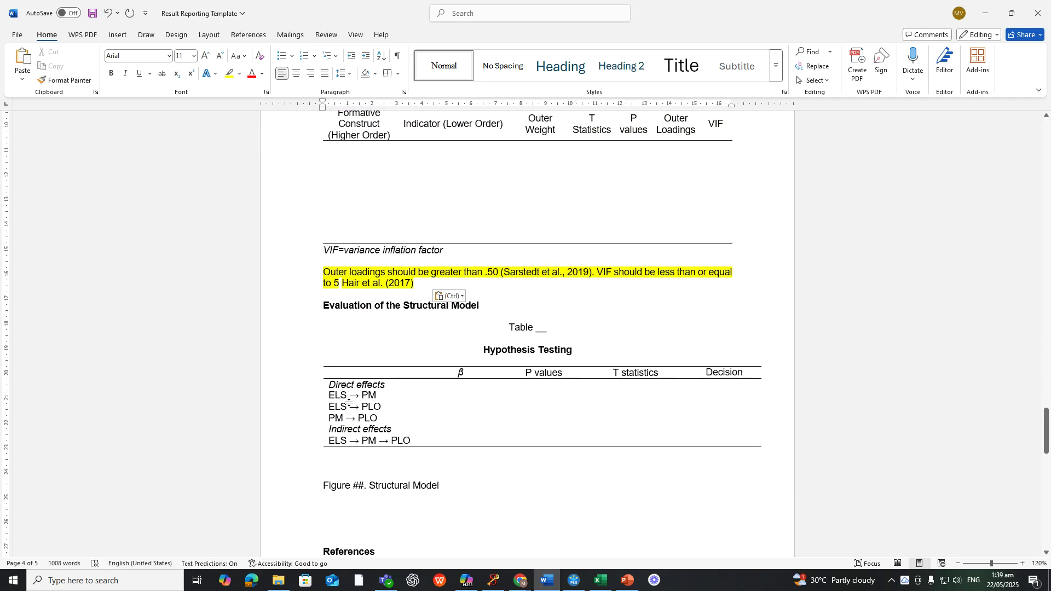
double_click(353, 395)
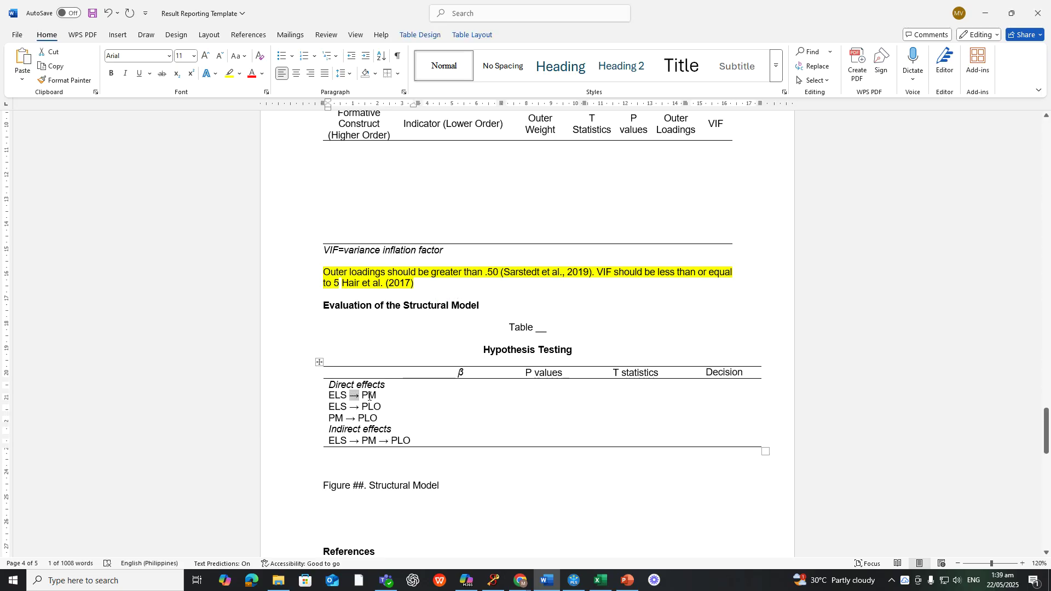
scroll(369, 396, up, 6)
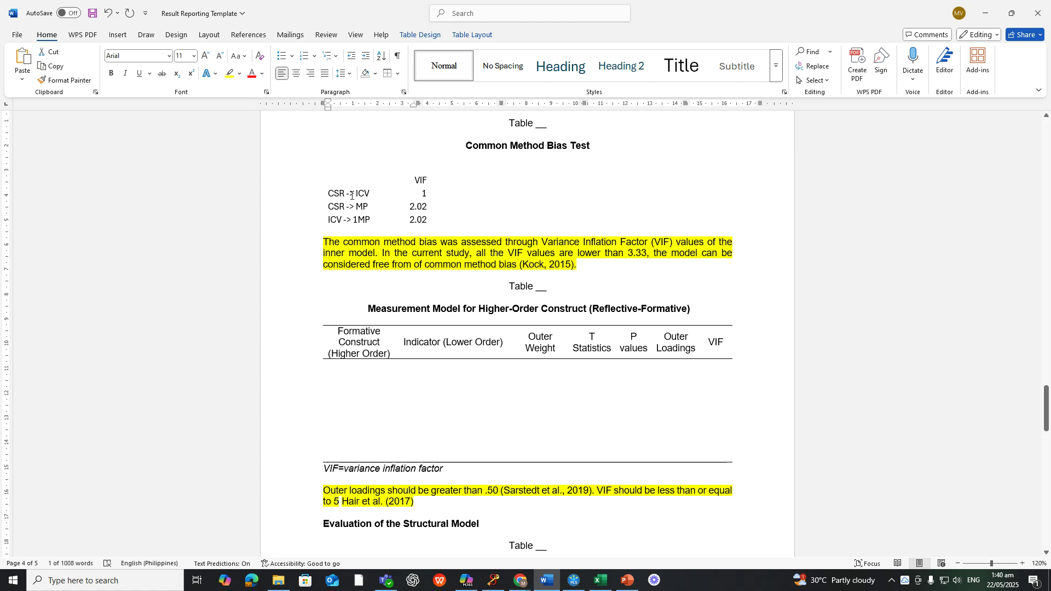
click(353, 193)
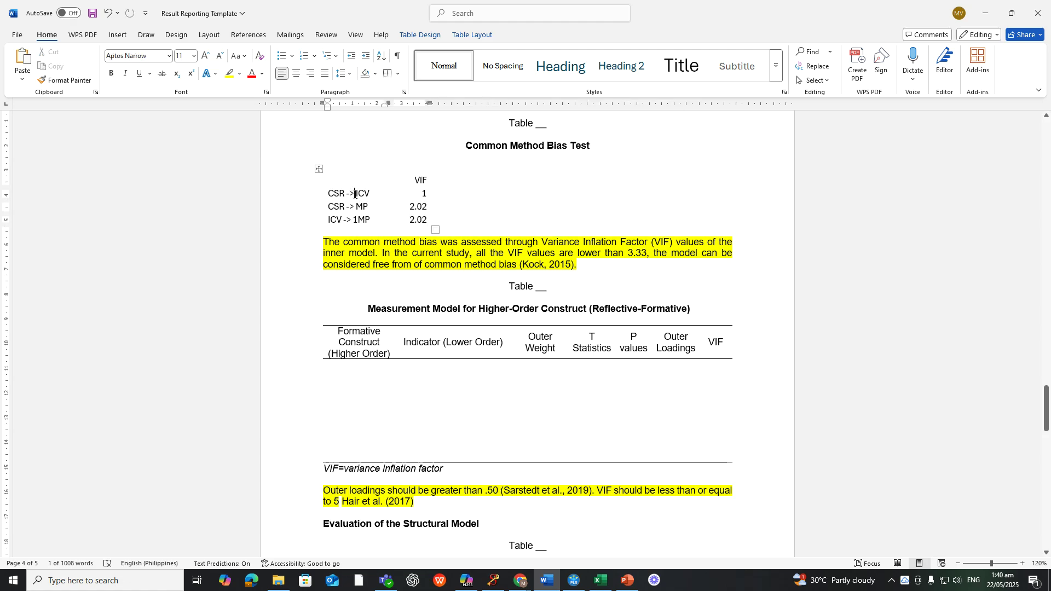
double_click(347, 194)
key(ctrl+v)
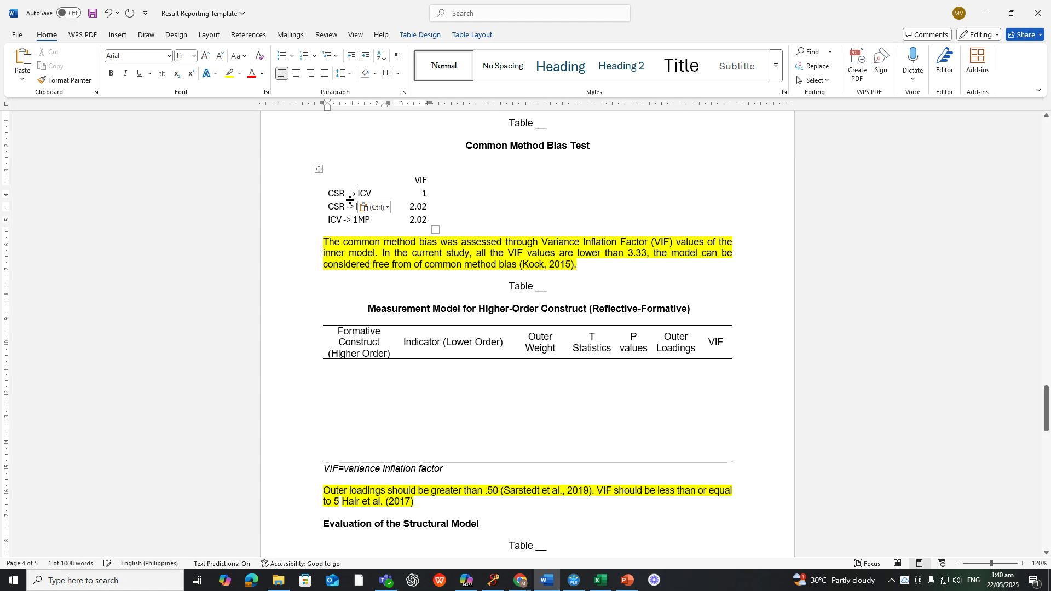
double_click(349, 206)
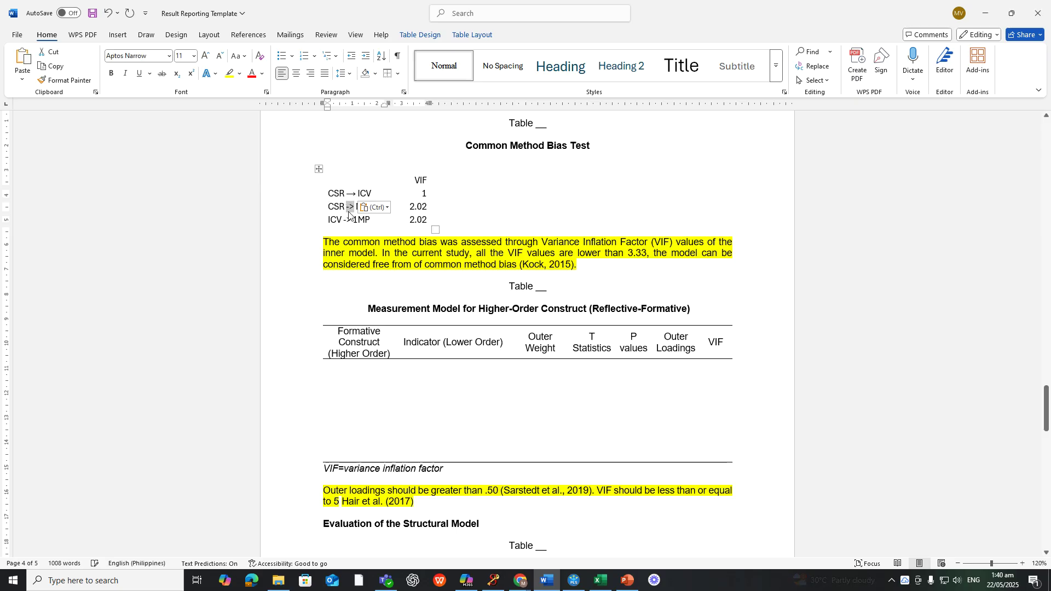
key(ctrl+v)
drag(352, 217, 348, 217)
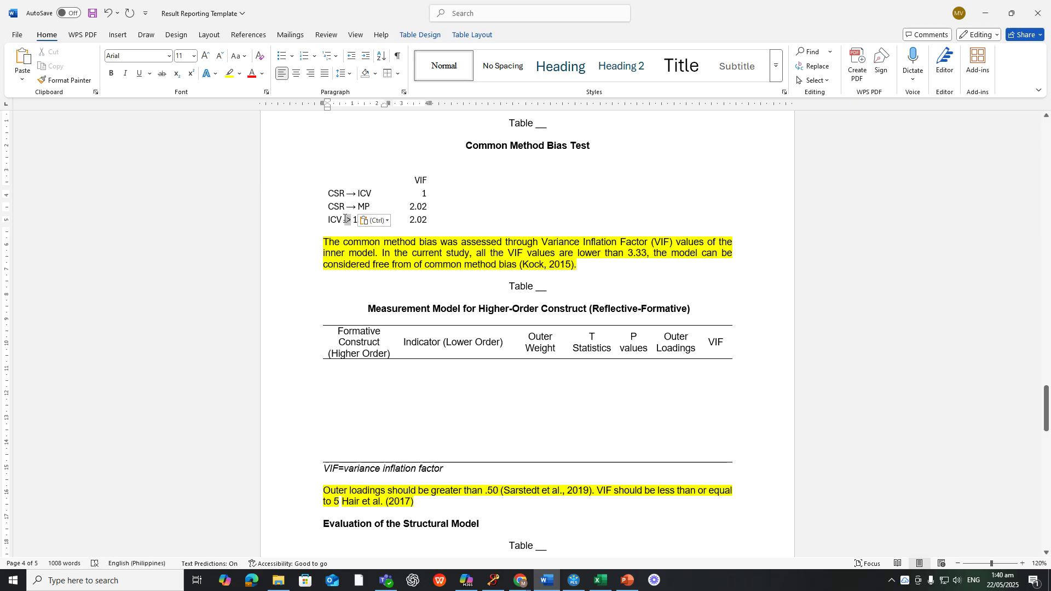
key(ctrl+v)
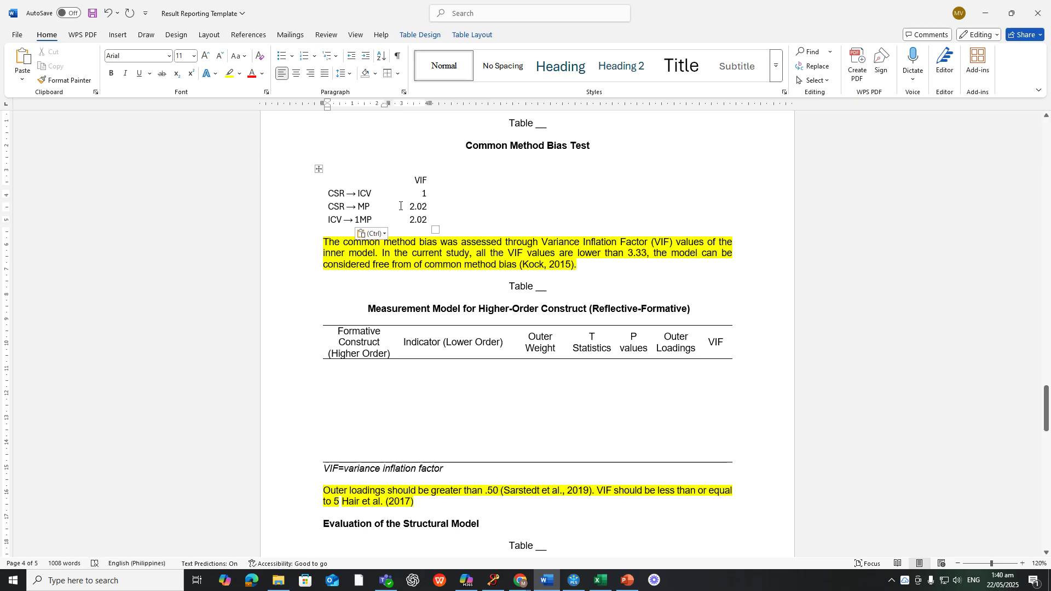
key(Right)
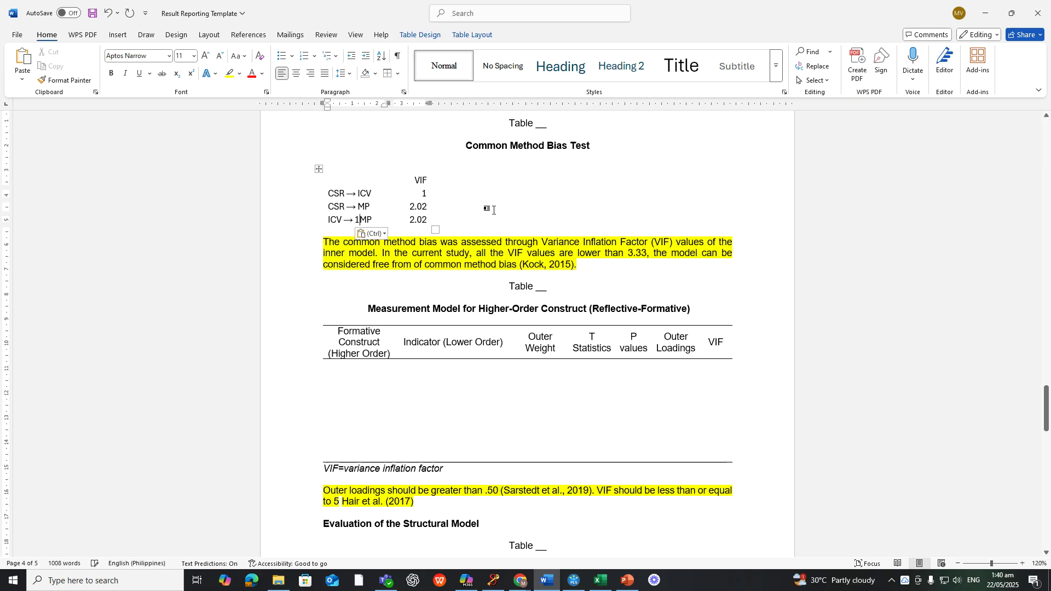
key(BackSpace)
AutoFit the Common Method Bias Test table to the full width between the page margins
scroll(504, 204, up, 1)
click(344, 210)
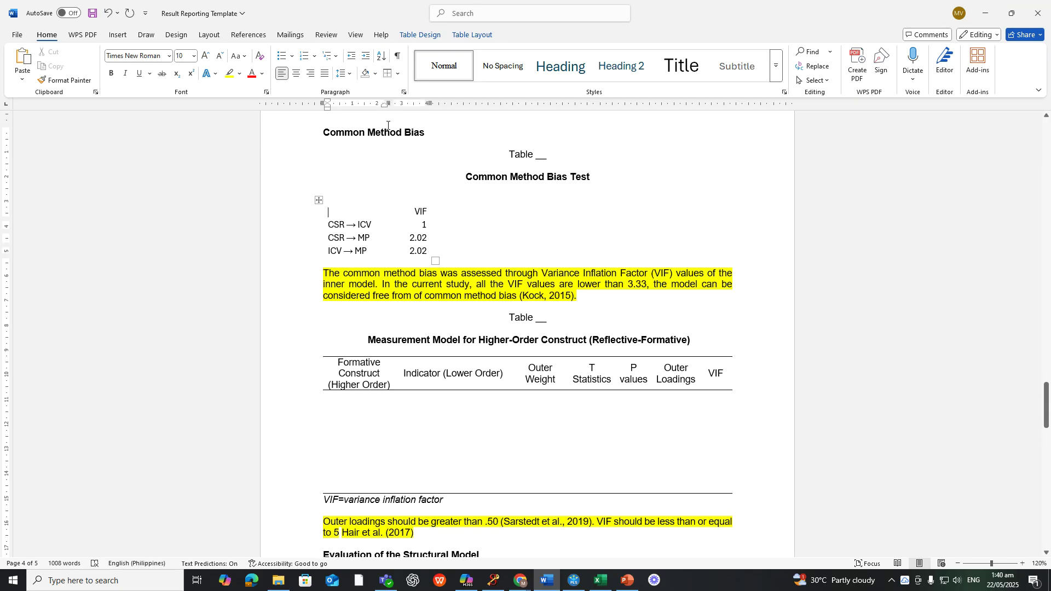
click(471, 34)
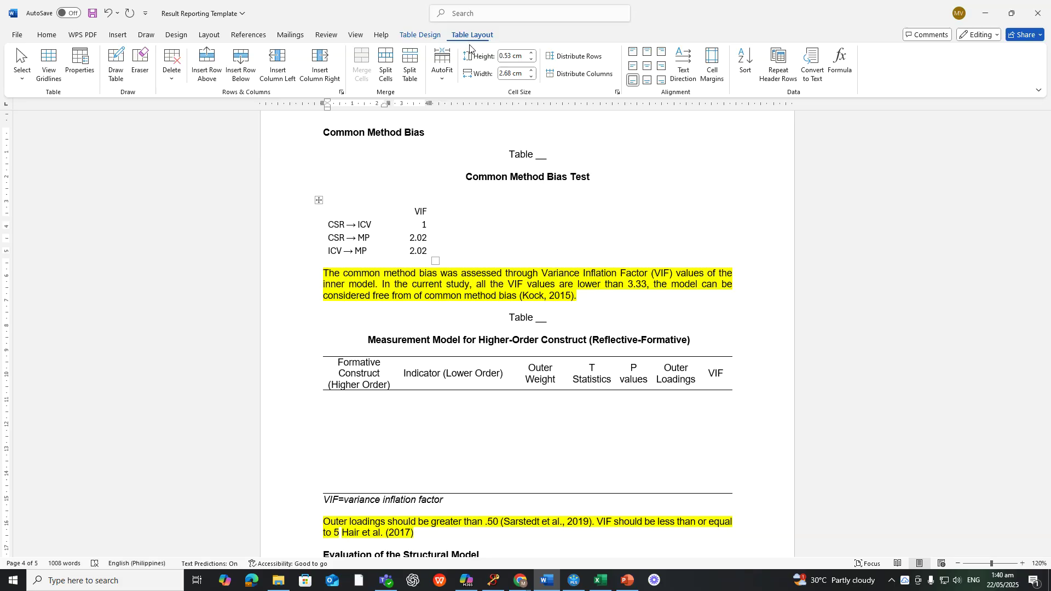
click(443, 68)
click(470, 114)
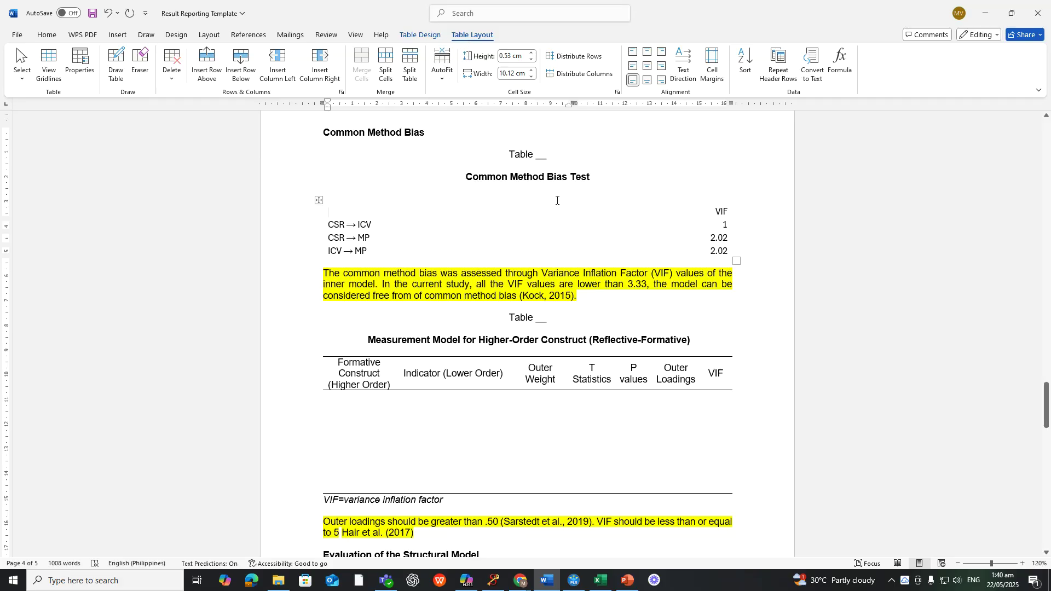
scroll(557, 200, up, 3)
drag(732, 346, 732, 344)
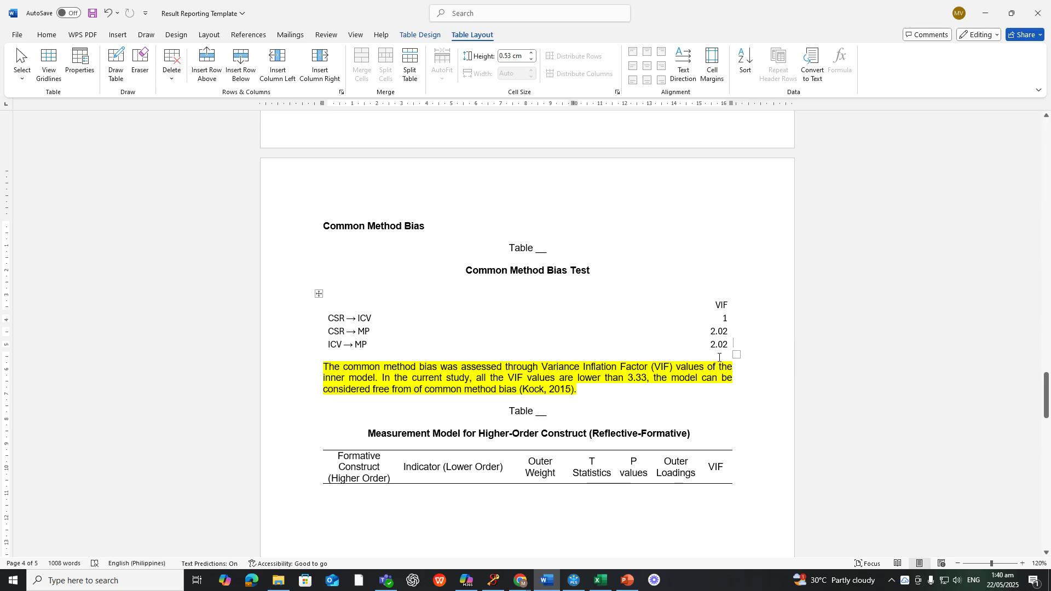
click(718, 357)
Insert "VIF =" at the start of the abbreviation note below the Multicollinearity Statistics (VIF) for indicators table
scroll(699, 360, up, 3)
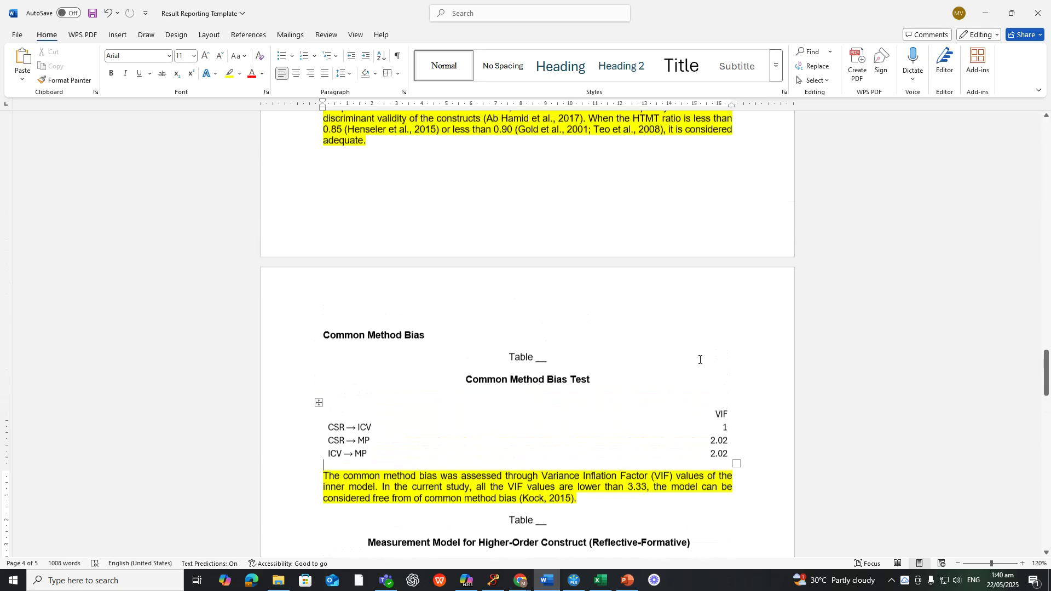
scroll(699, 359, up, 15)
scroll(698, 336, up, 15)
scroll(698, 337, up, 8)
scroll(698, 336, up, 8)
scroll(698, 336, up, 8)
scroll(698, 337, down, 20)
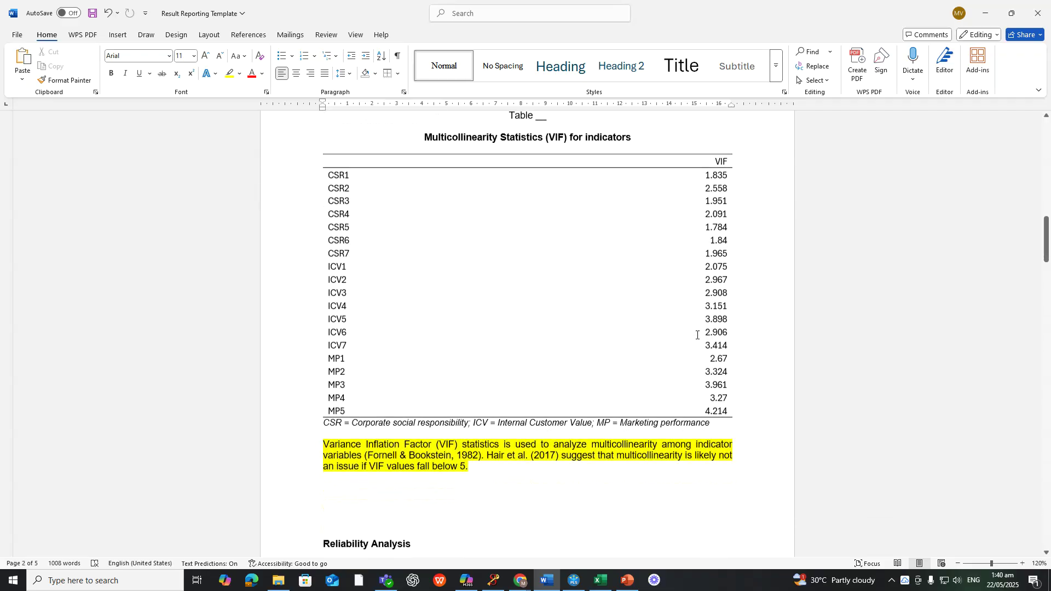
scroll(690, 340, down, 1)
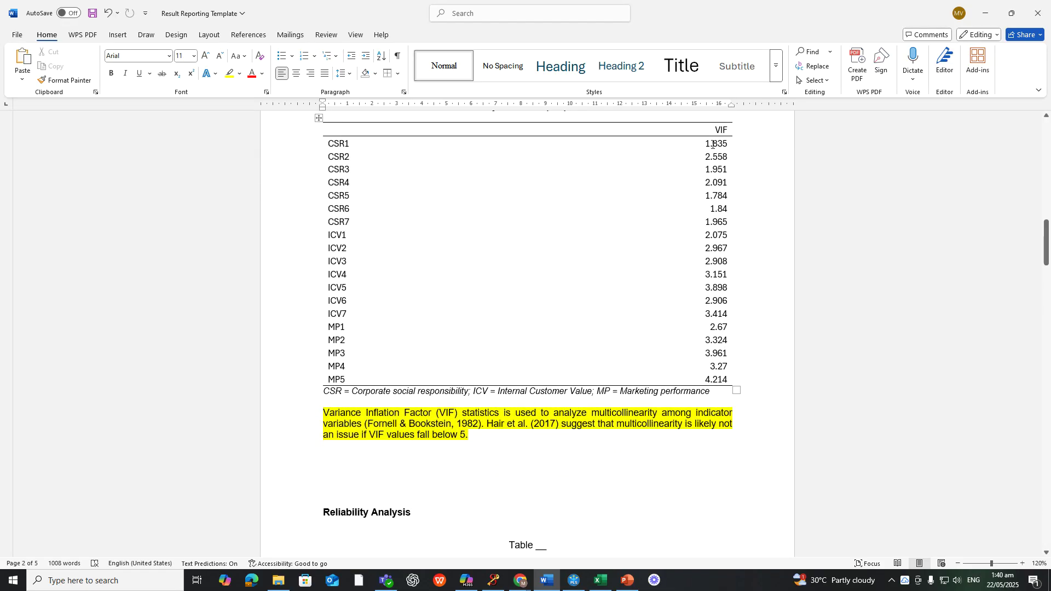
click(320, 392)
text(VIG)
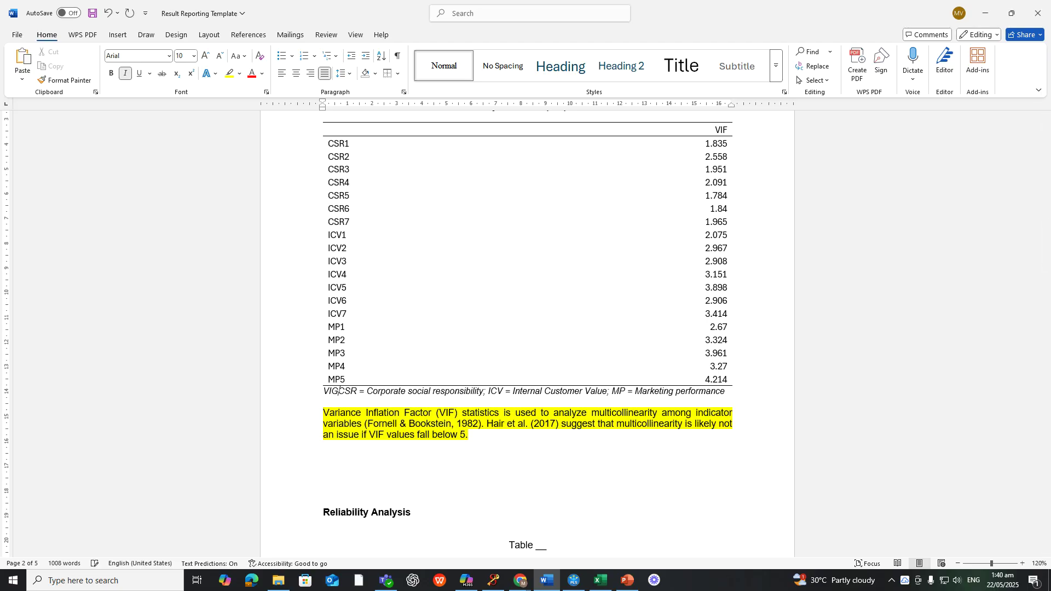
key(BackSpace)
text(F=)
key(BackSpace)
text(=)
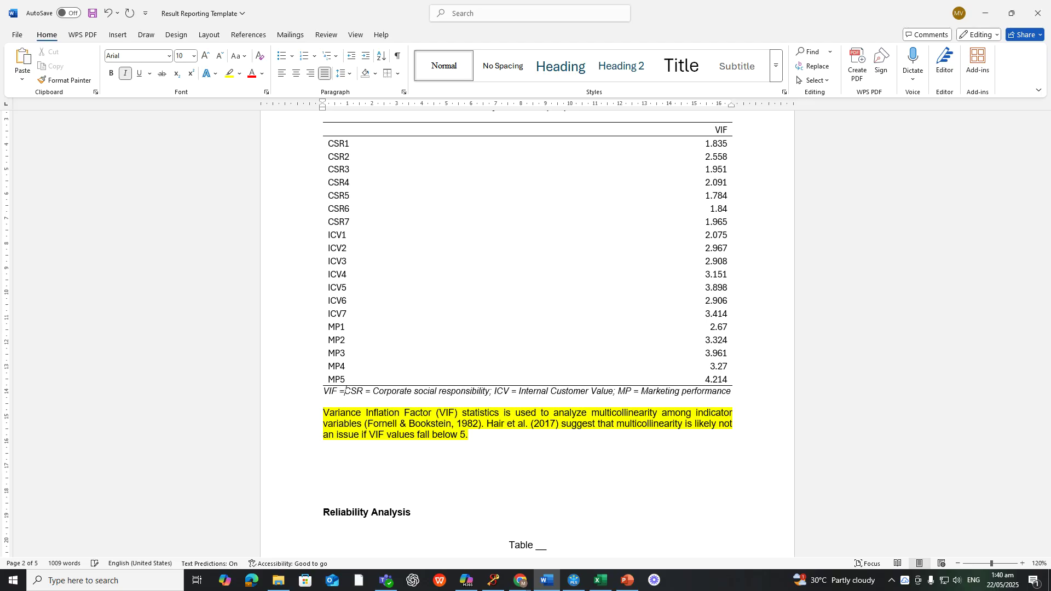
Complete the VIF entry in the abbreviation note with "Variance Inflation Factor;" copied from the highlighted paragraph, merged into the note's formatting
click(368, 413)
drag(322, 413, 419, 411)
key(ctrl+c)
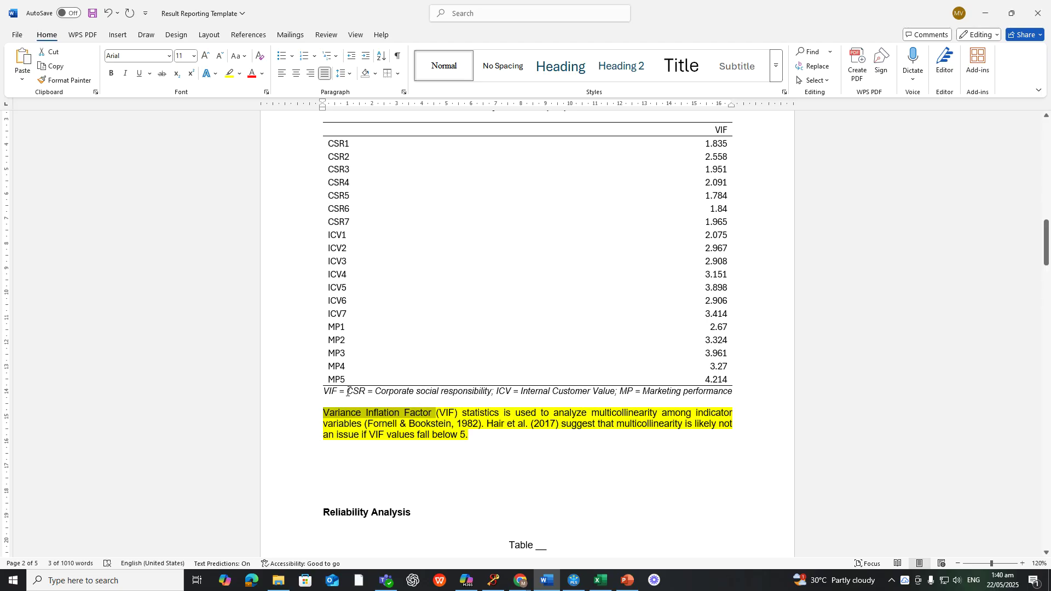
click(347, 391)
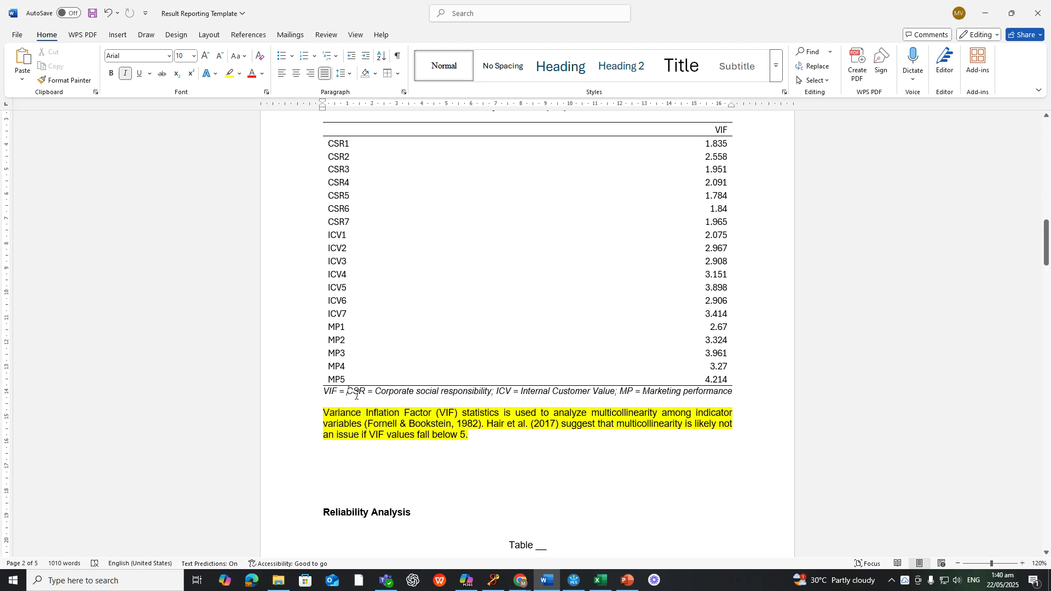
key(ctrl+v)
click(471, 405)
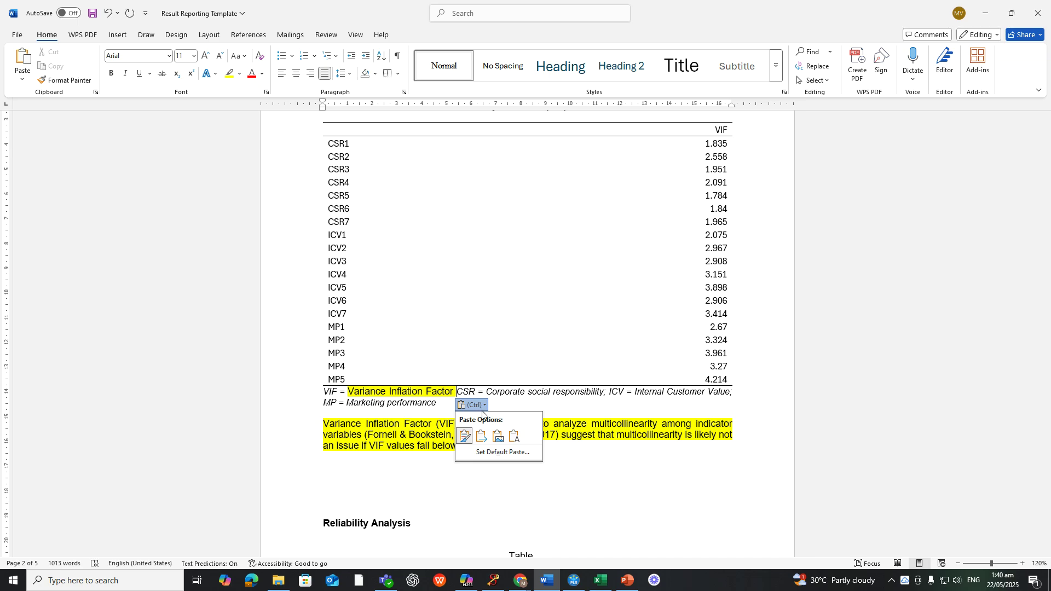
click(480, 437)
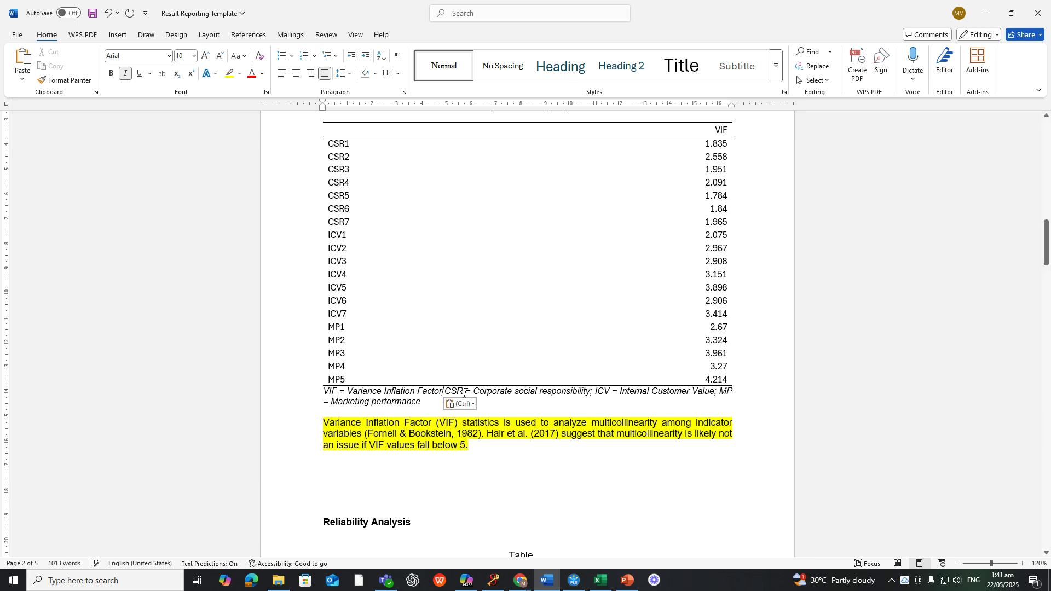
text(;)
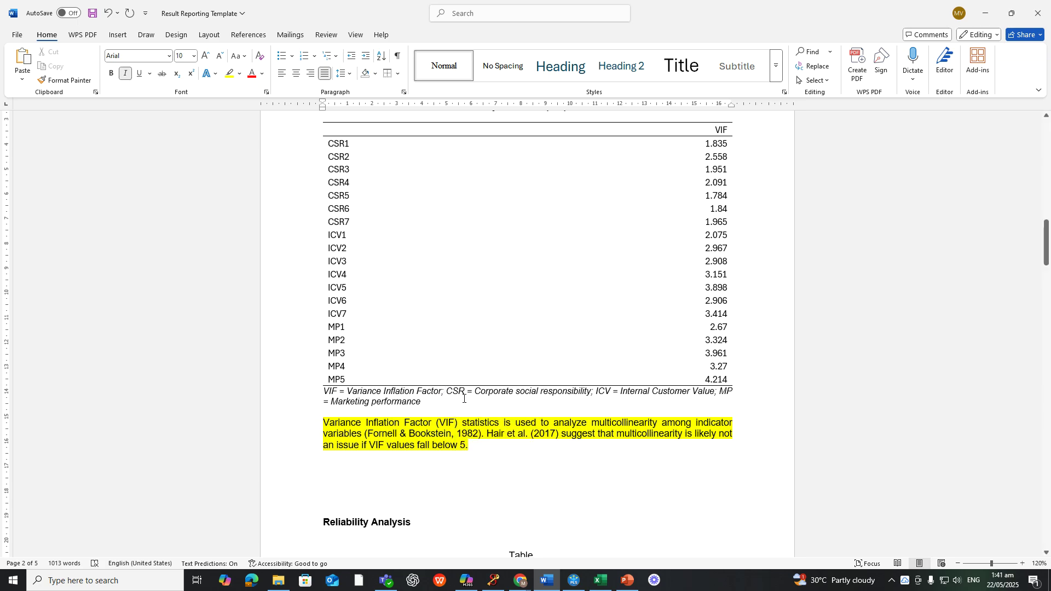
key(BackSpace)
Copy the whole abbreviation note below the indicators' VIF table and go to the Common Method Bias Test table
drag(421, 404, 324, 392)
key(ctrl+c)
scroll(444, 360, down, 20)
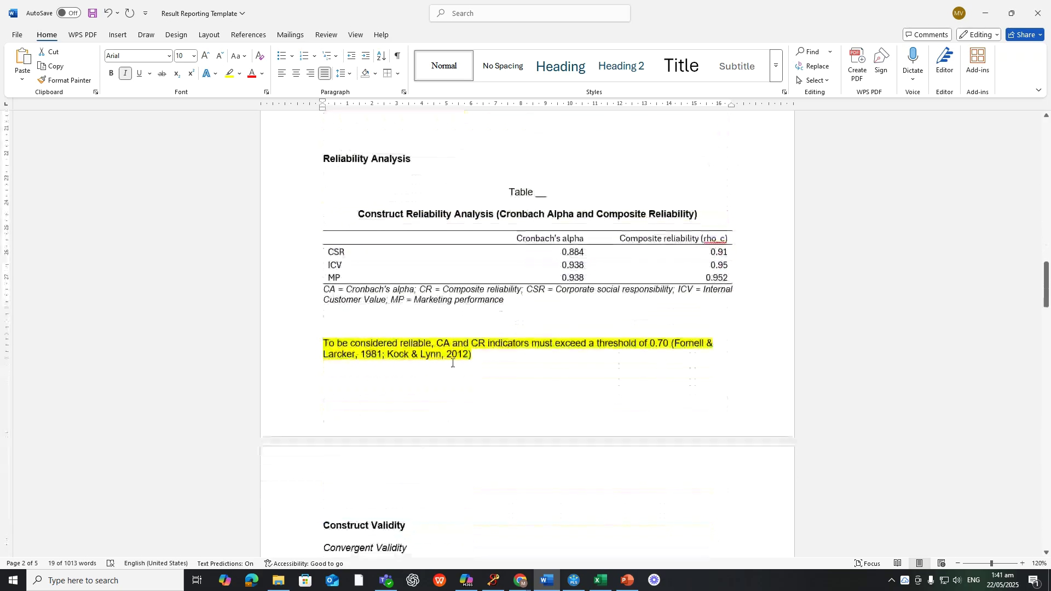
scroll(453, 362, down, 4)
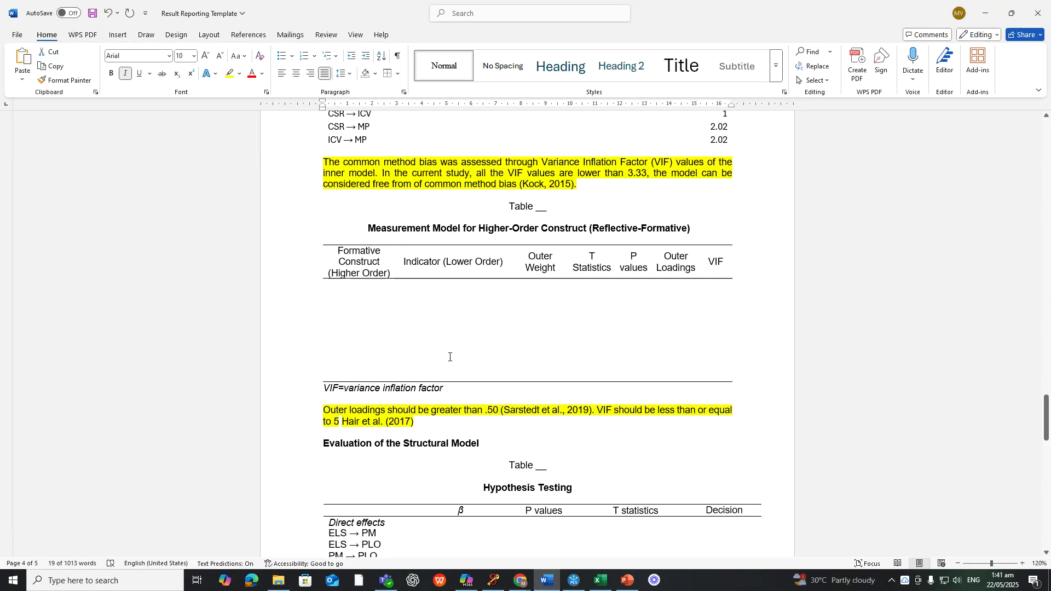
scroll(451, 357, down, 3)
scroll(455, 357, up, 7)
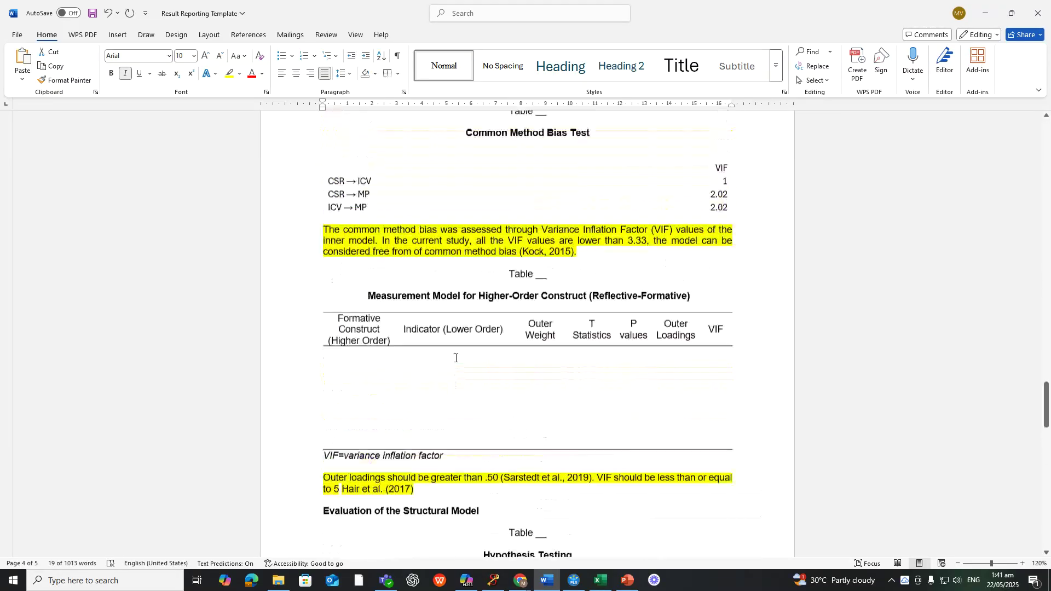
click(394, 372)
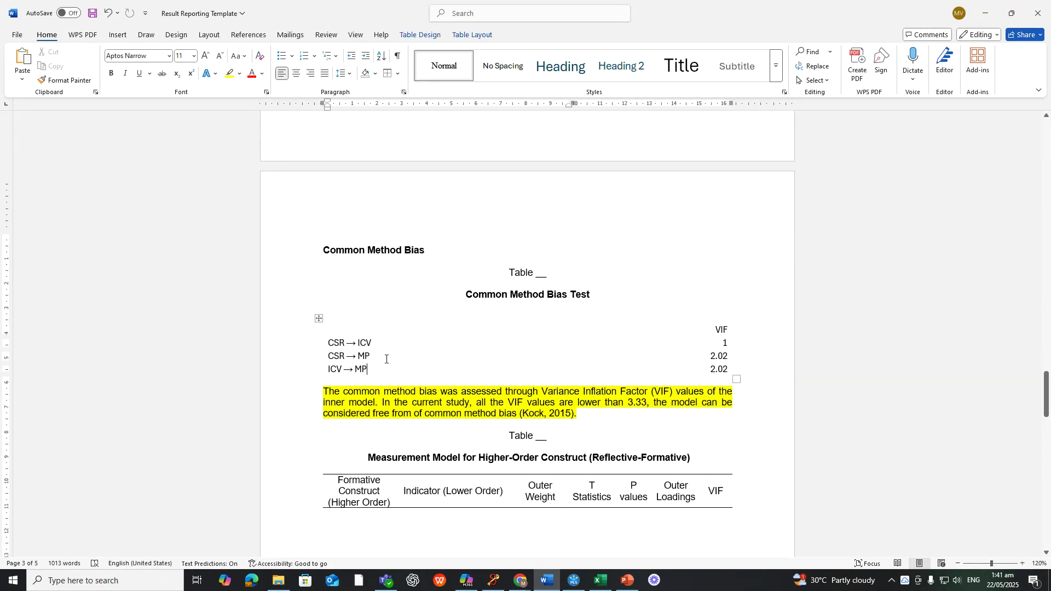
drag(732, 331, 724, 330)
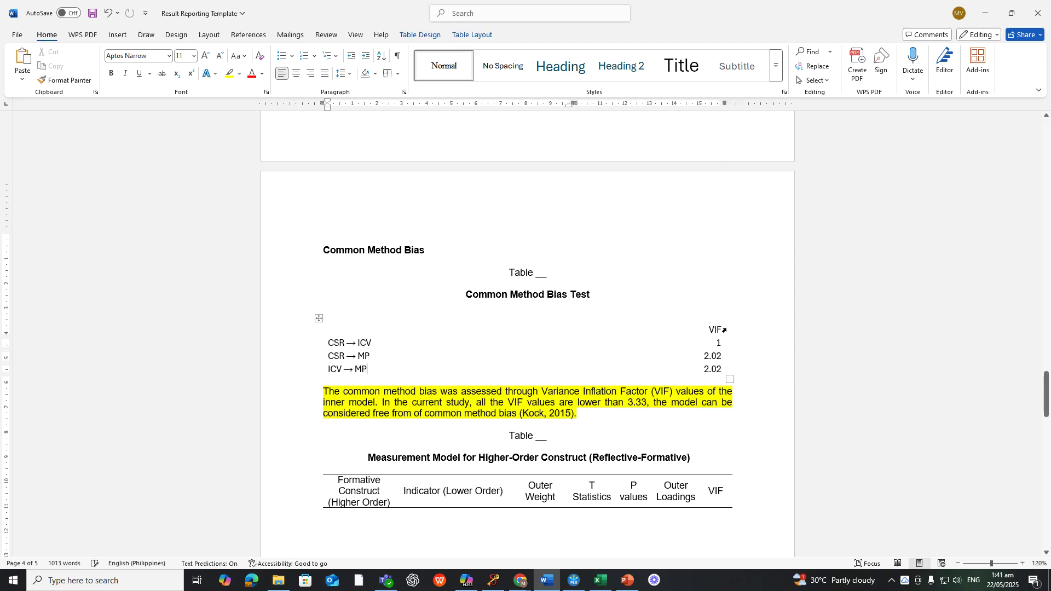
click(108, 13)
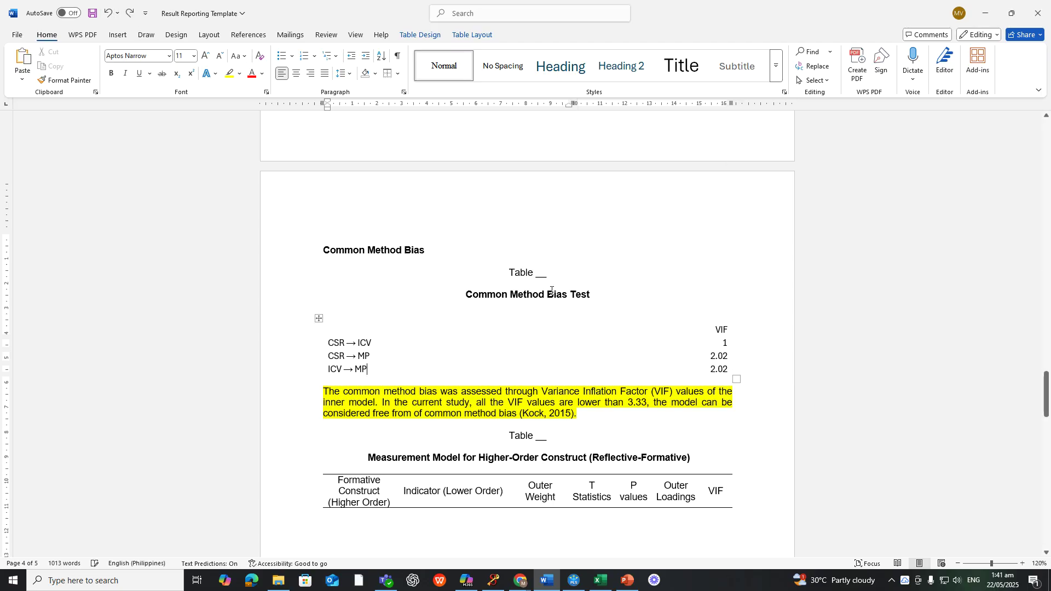
Add top and bottom borders to the VIF header row of the Common Method Bias Test table
triple_click(727, 326)
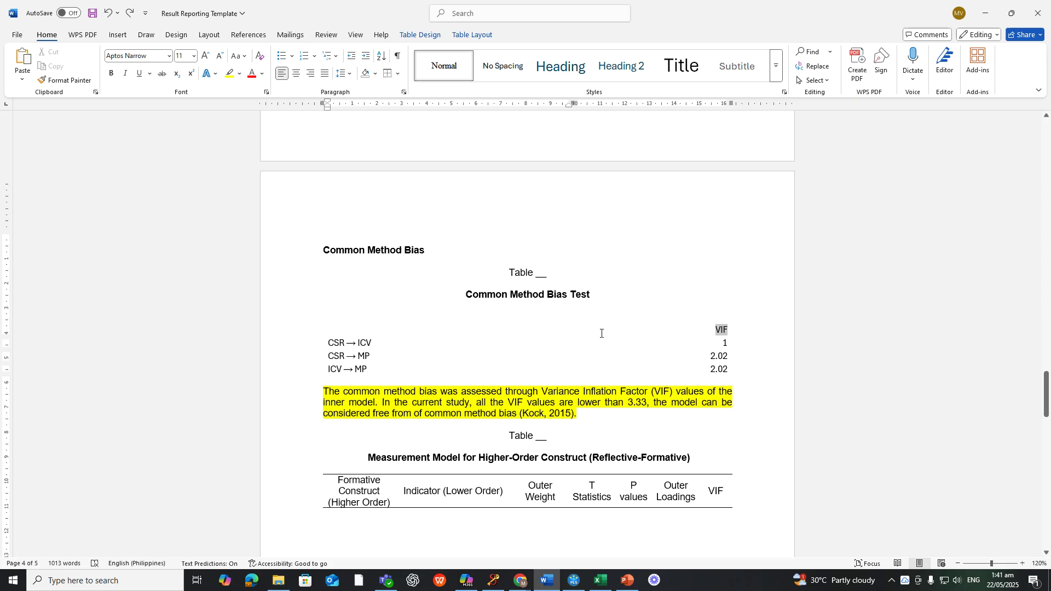
click(342, 330)
drag(521, 331, 742, 334)
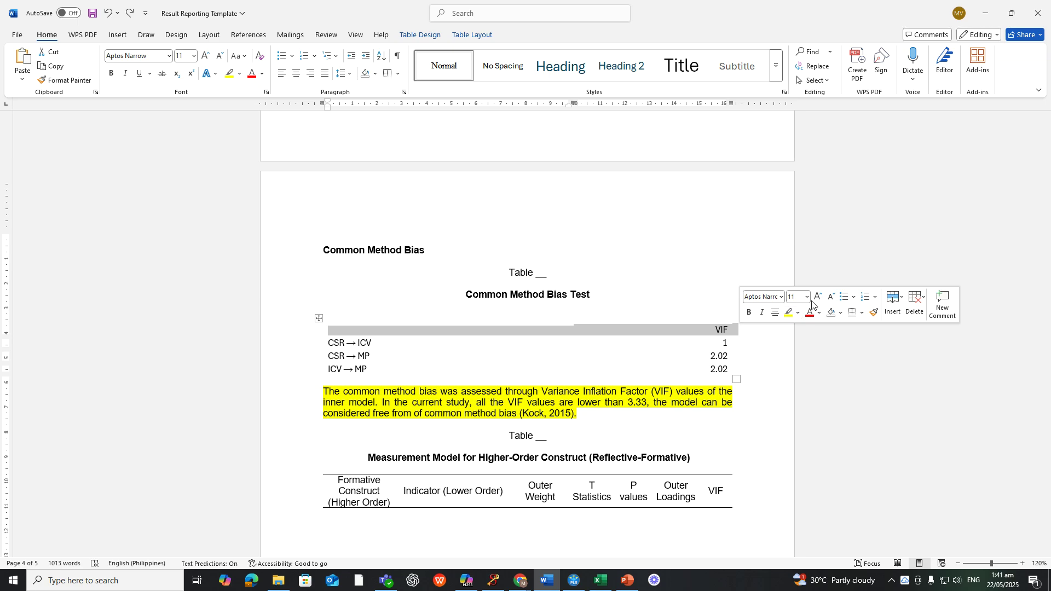
click(862, 313)
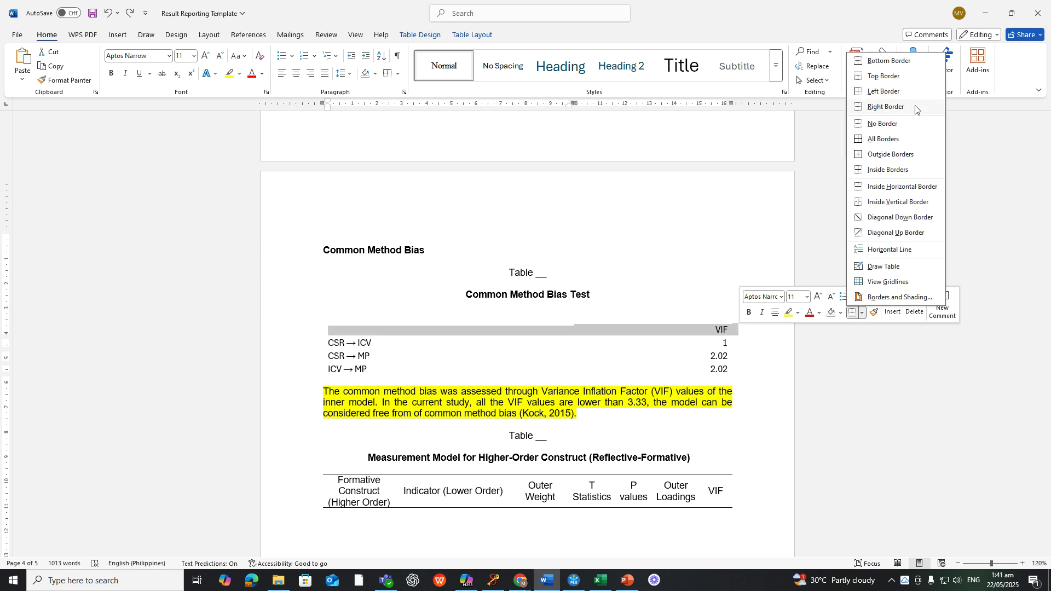
click(896, 77)
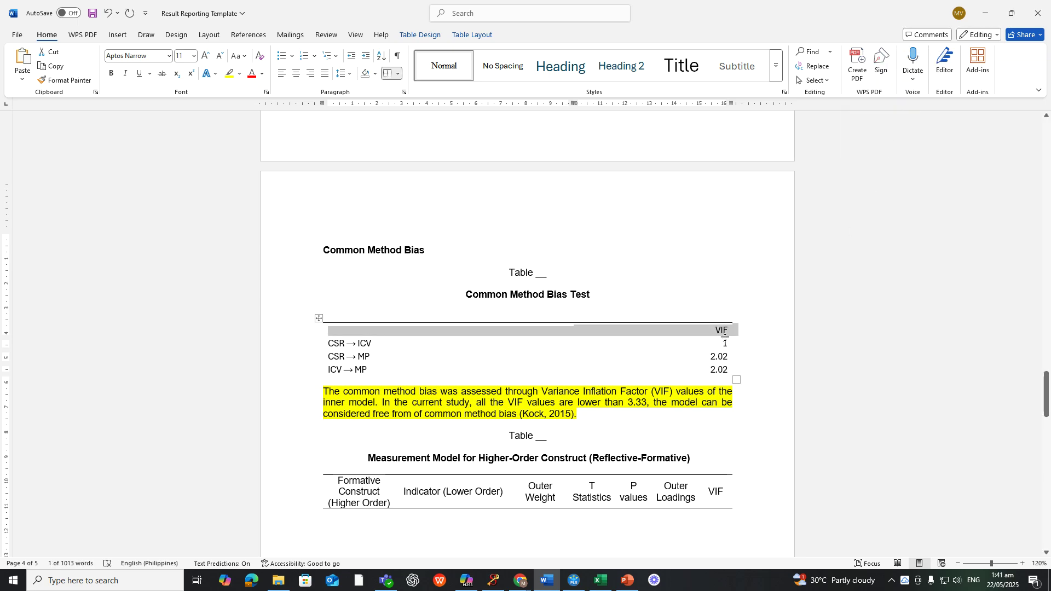
drag(731, 331, 708, 329)
key(ctrl+z)
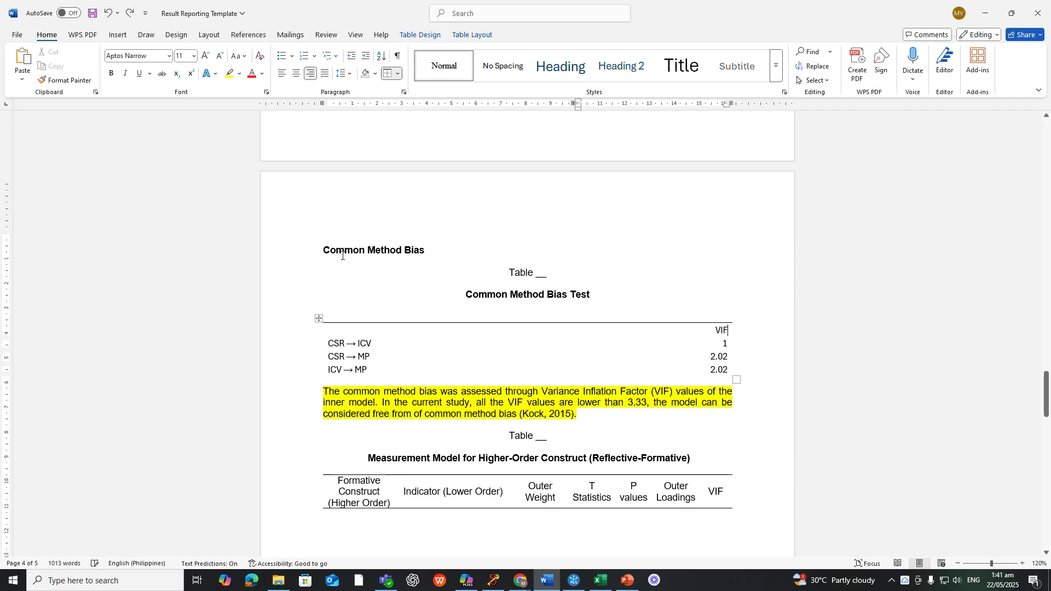
mouse_move(434, 333)
mouse_down()
mouse_move(656, 343)
mouse_move(731, 331)
mouse_up()
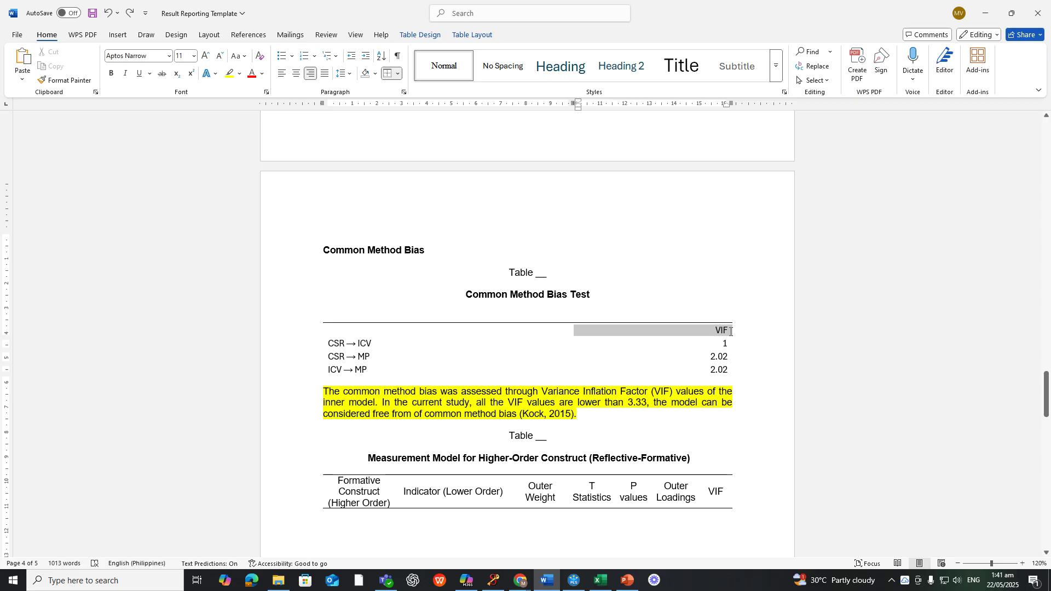
click(853, 364)
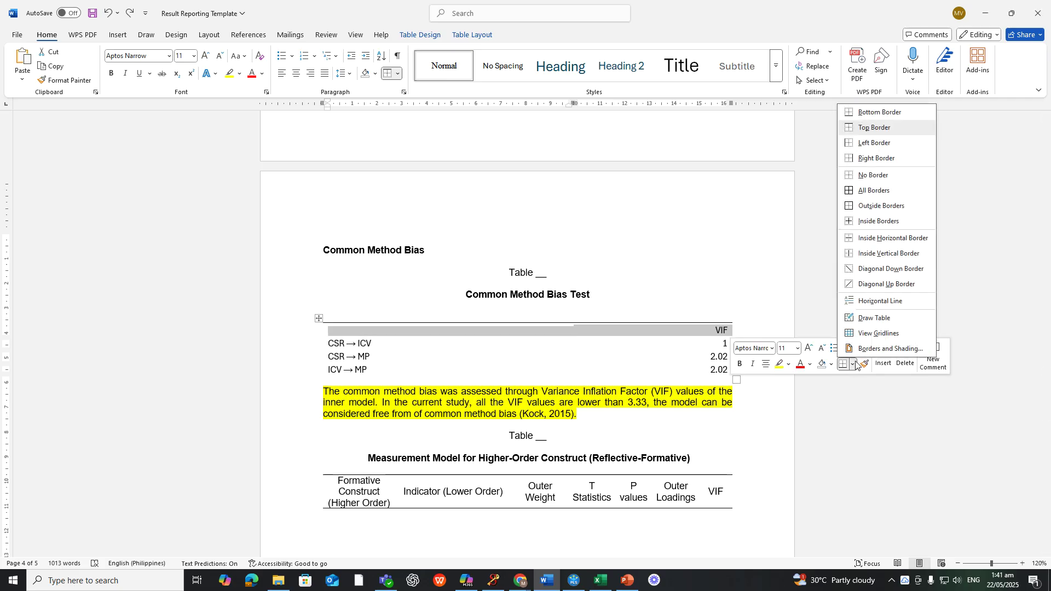
click(879, 112)
Add a bottom border to the ICV → MP row and paste the copied abbreviation note directly below the Common Method Bias Test table
click(736, 367)
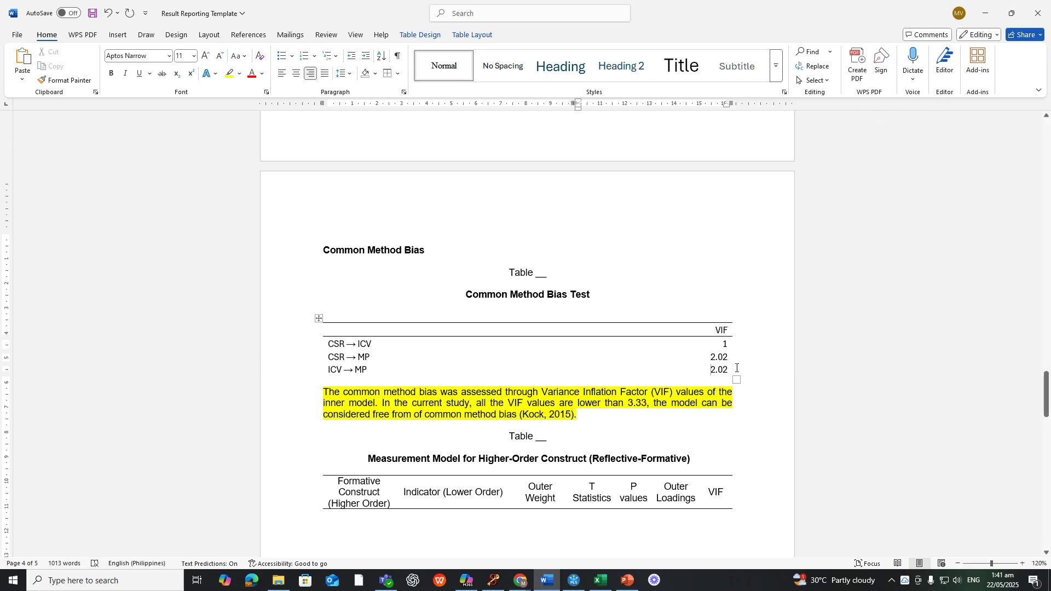
drag(730, 370, 710, 369)
drag(368, 376, 353, 375)
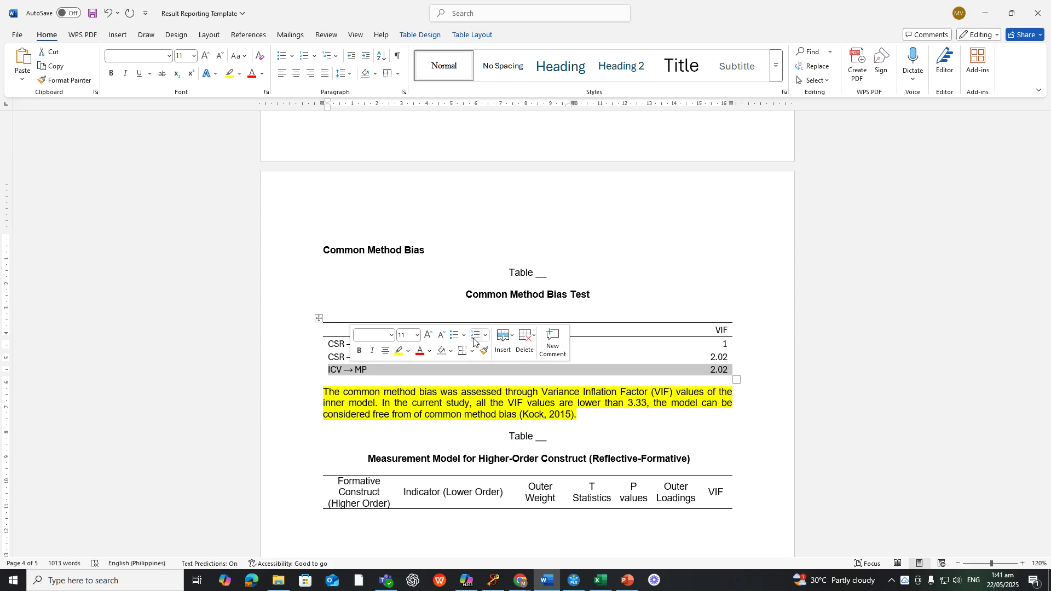
click(473, 351)
click(489, 100)
click(448, 380)
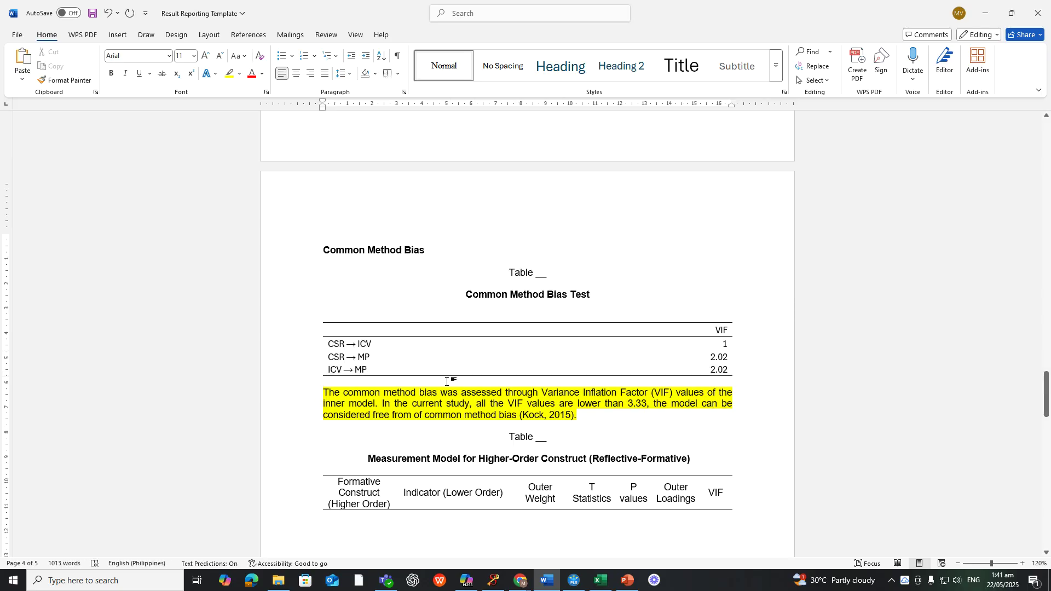
key(ctrl+v)
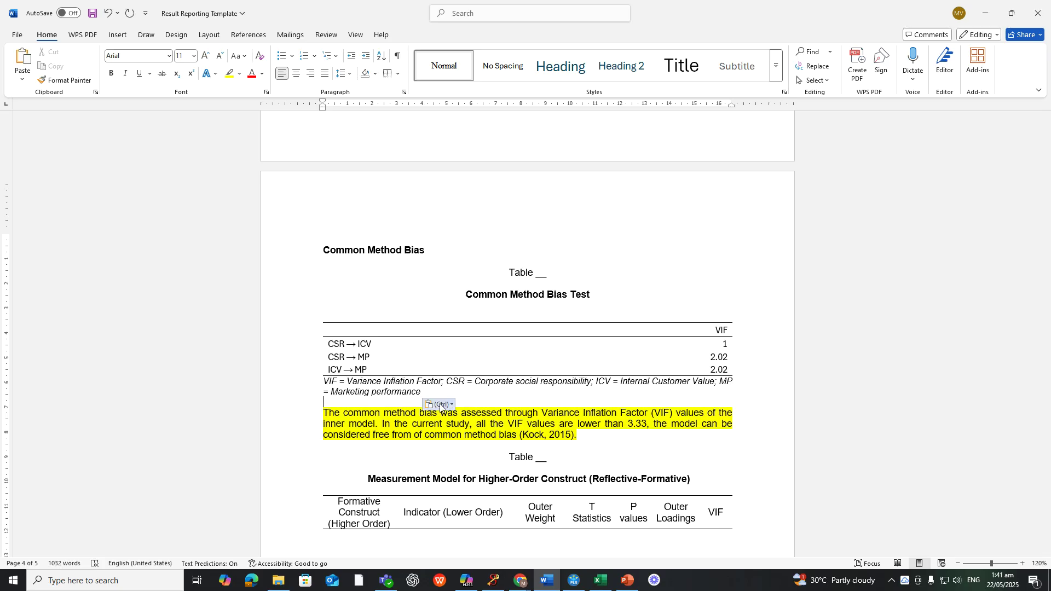
Enter "NOT A HIGHER ORDER" in the empty body of the Measurement Model for Higher-Order Construct table
scroll(498, 392, down, 3)
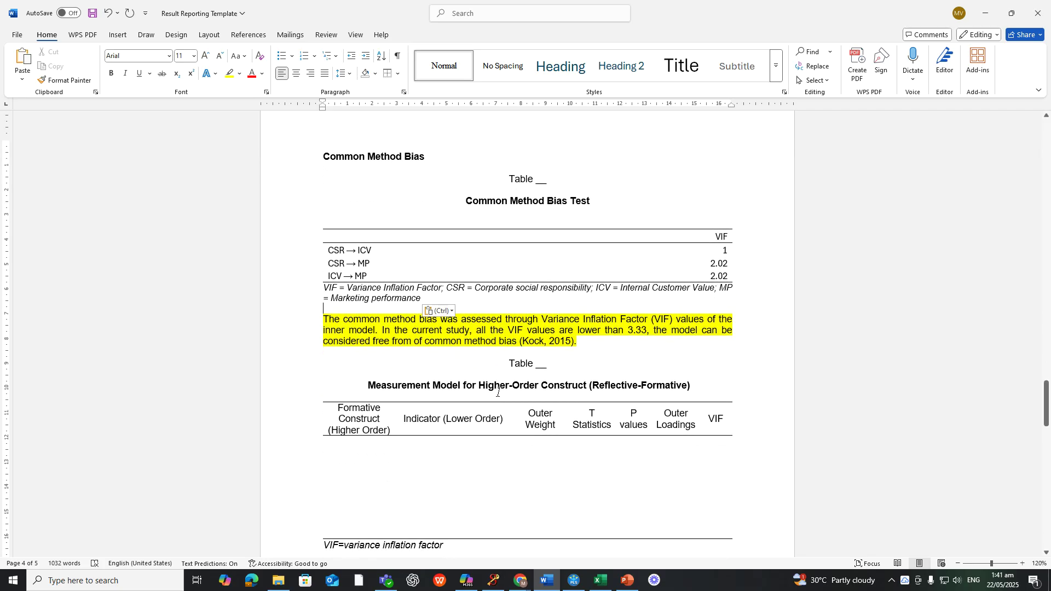
scroll(498, 393, down, 2)
click(496, 393)
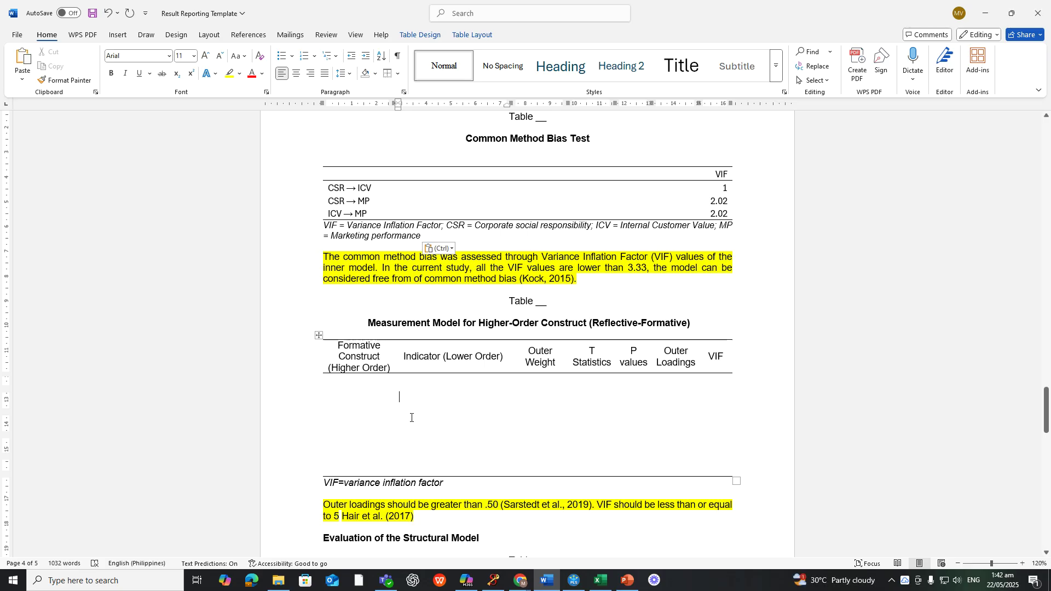
text(NOT A HIGHRT)
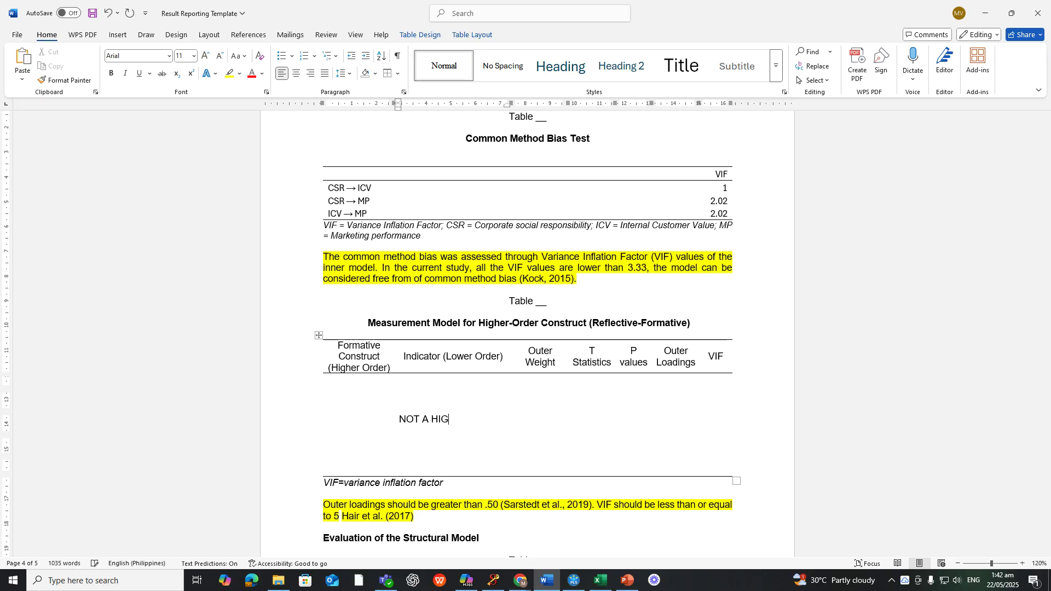
key(BackSpace)
key(BackSpace)
text(ER ORDER)
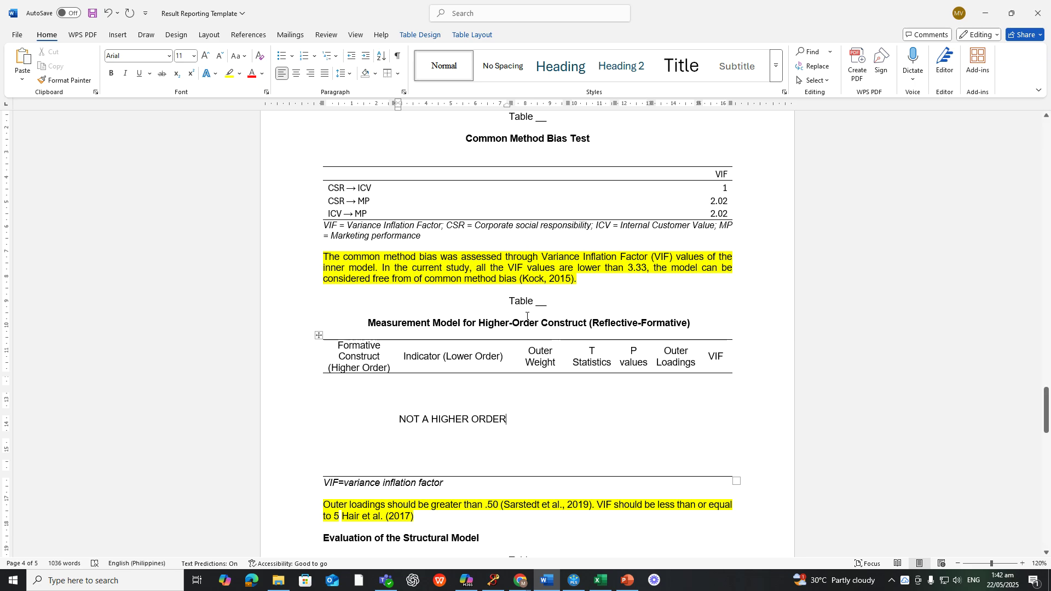
Look at the Hypothesis Testing table, view the path diagram on slide 2 of the PowerPoint file Dummy Research, and return to Word
scroll(555, 333, down, 5)
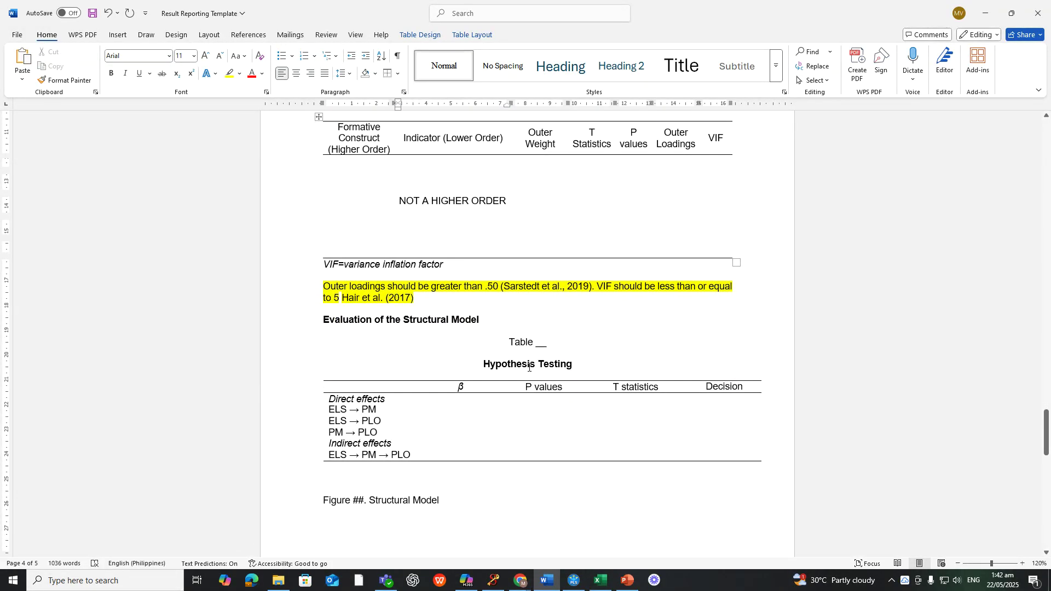
click(490, 407)
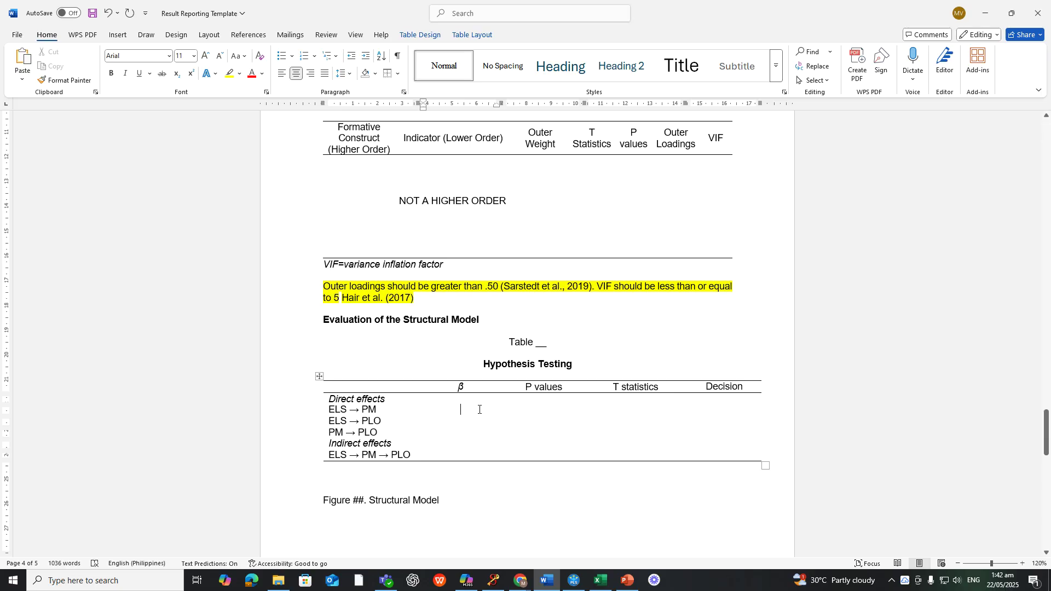
scroll(473, 460, down, 3)
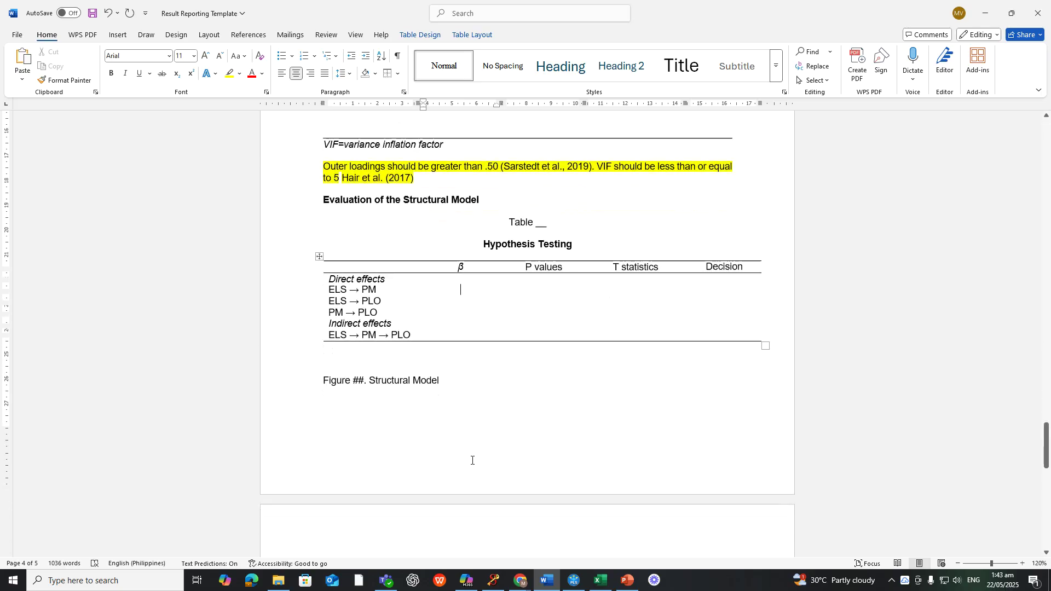
click(627, 581)
click(108, 198)
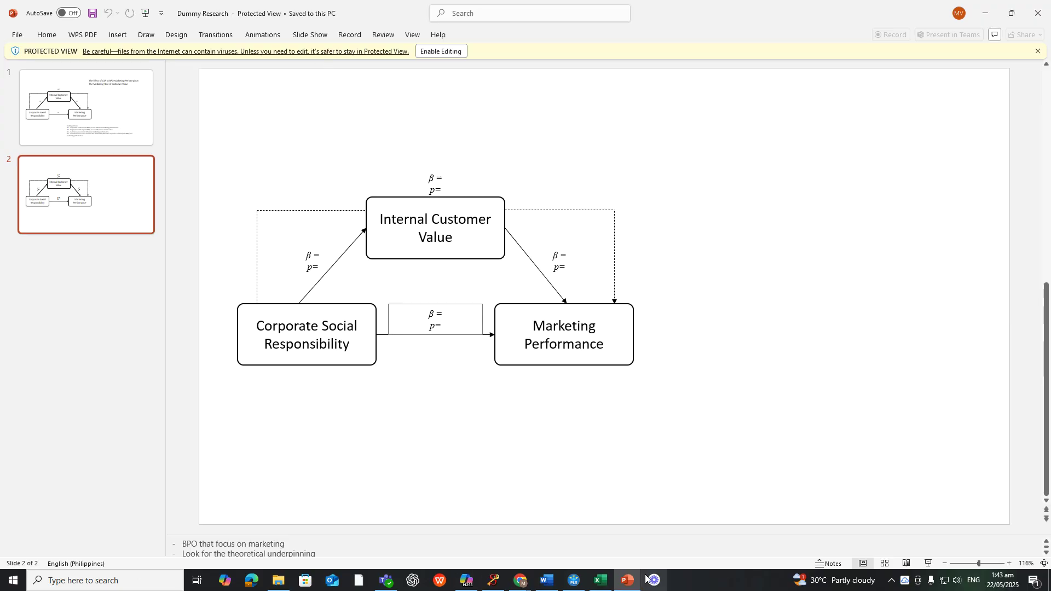
click(549, 581)
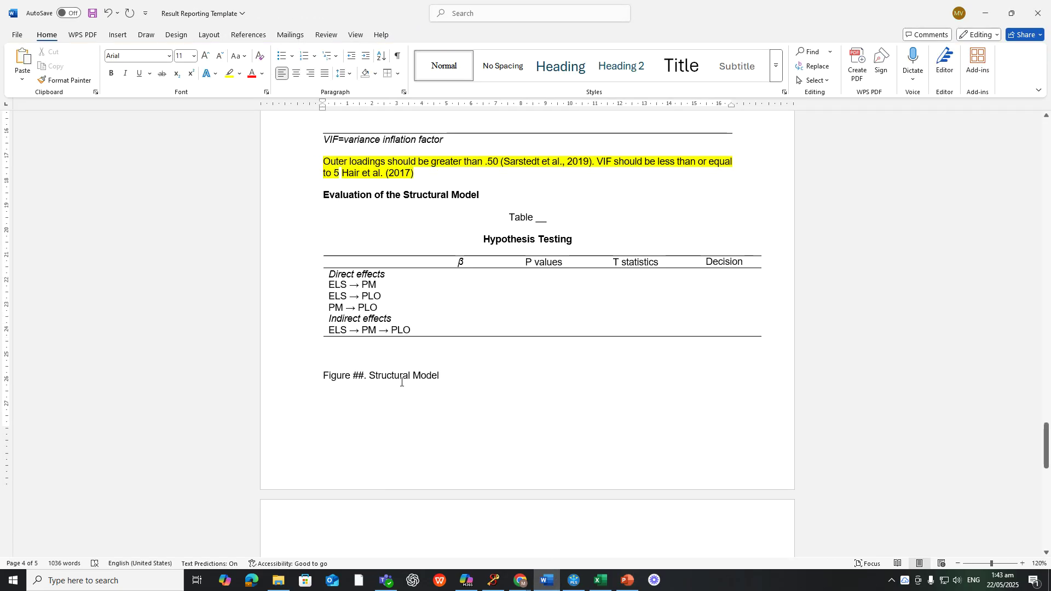
Review the report's tables from Hypothesis Testing back up to the indicator loadings table
scroll(416, 392, down, 4)
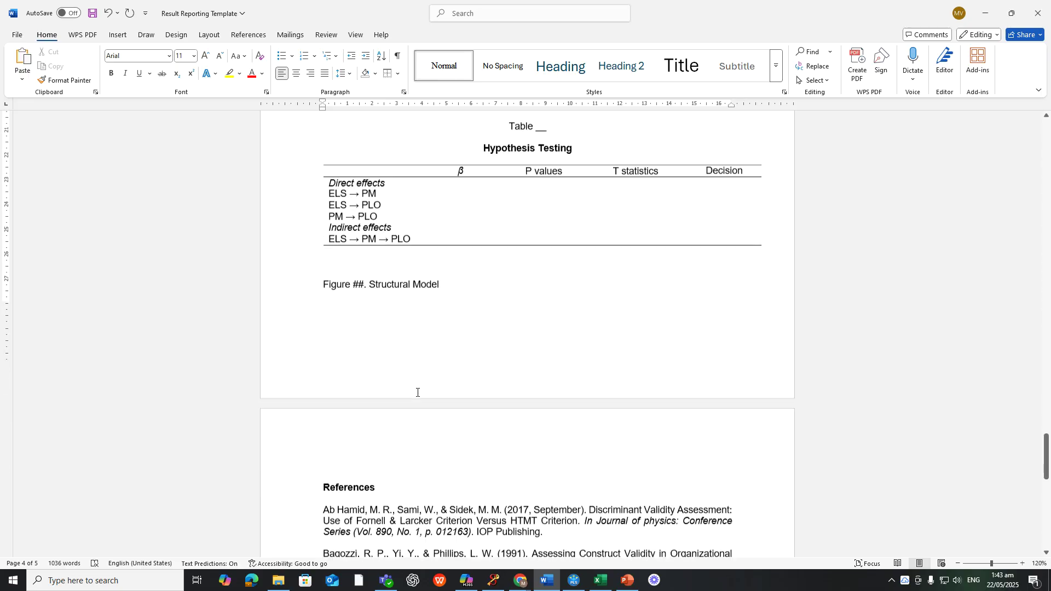
scroll(416, 392, up, 6)
scroll(414, 398, up, 3)
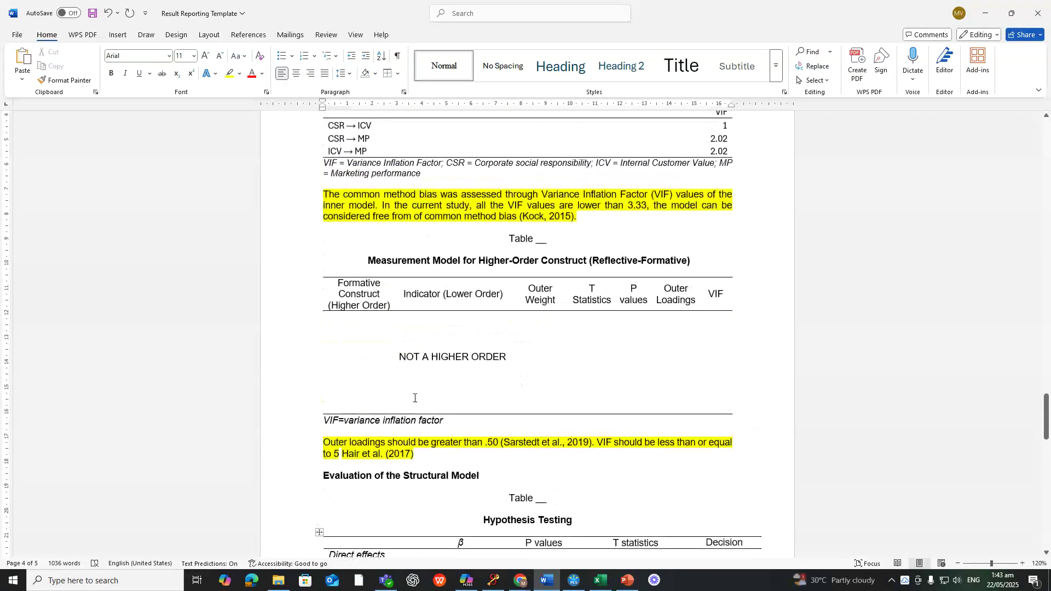
scroll(414, 398, up, 4)
scroll(414, 398, up, 15)
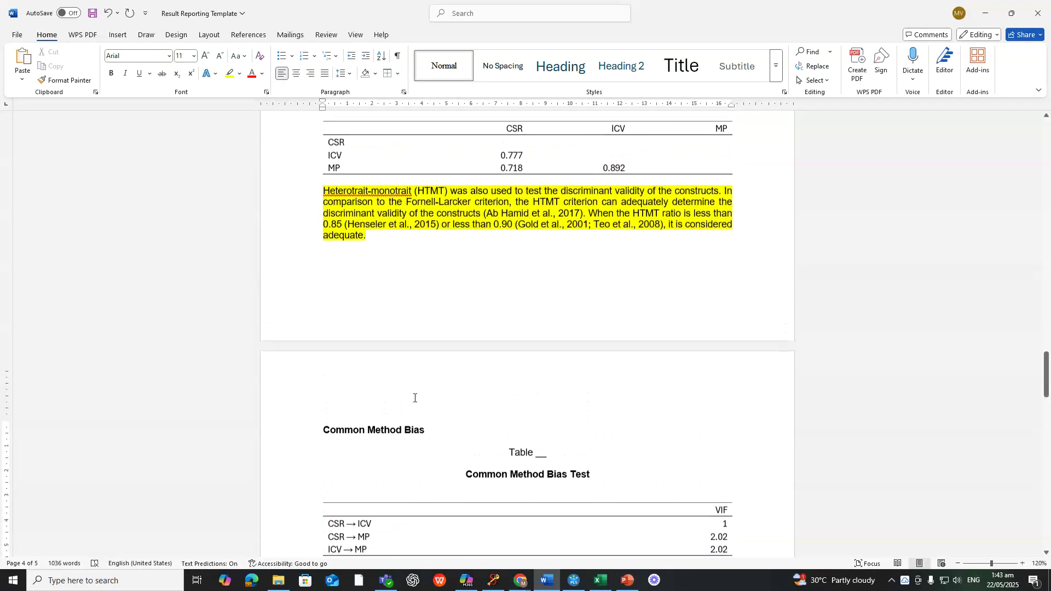
scroll(415, 397, up, 15)
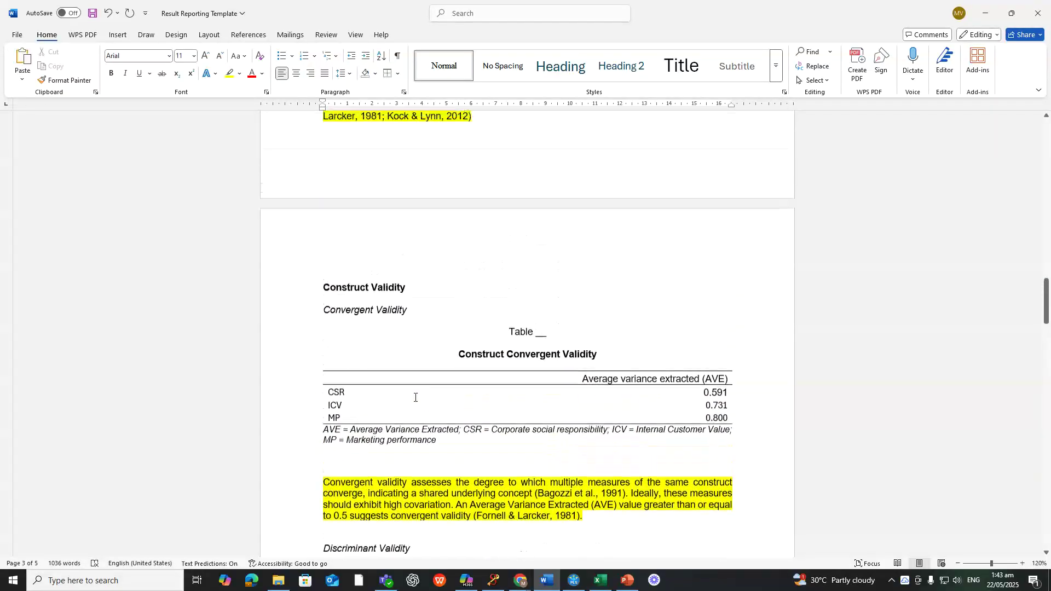
scroll(432, 377, up, 8)
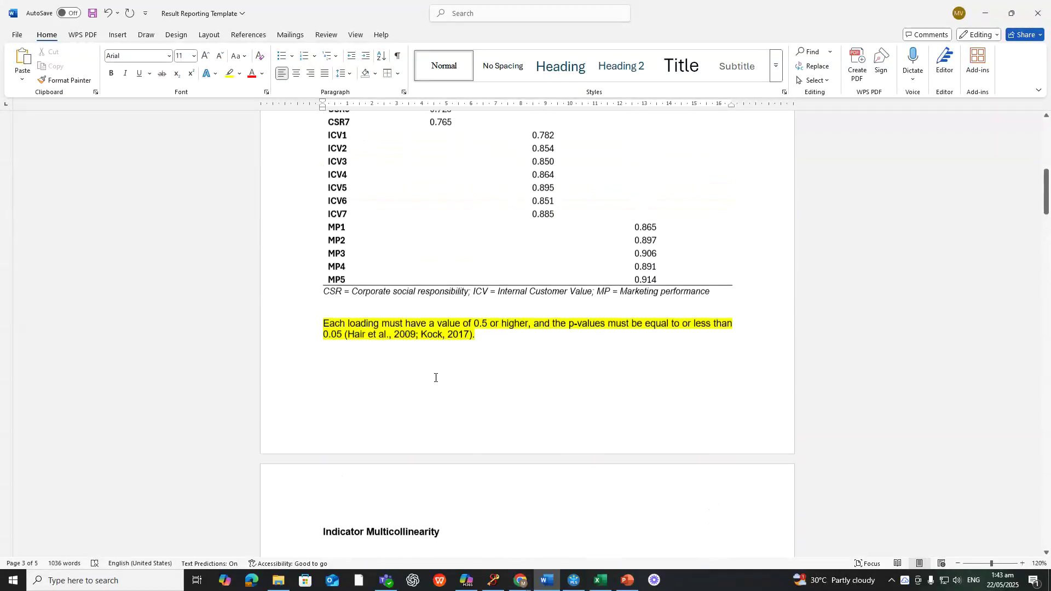